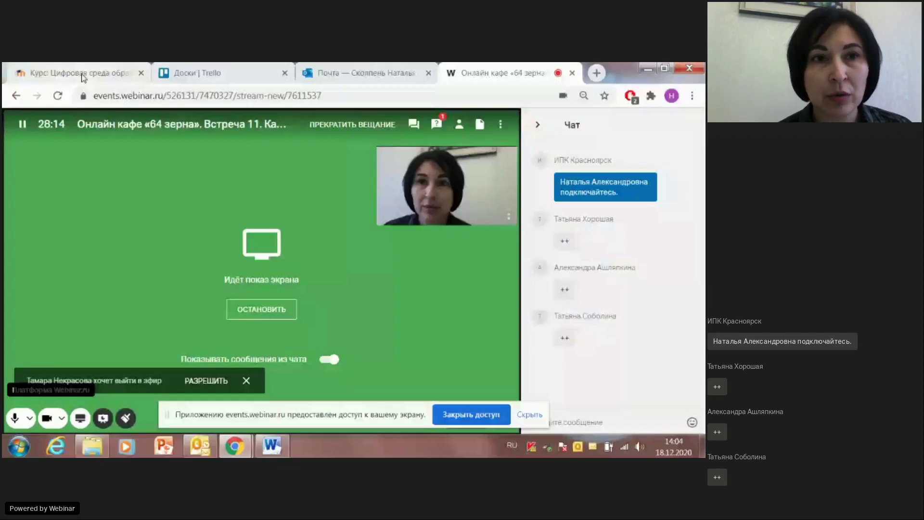
# Step: Scroll the Цифровая среда образовательной организации course page to 'Записи наших встреч', then return to the webinar tab
pyautogui.click(83, 77)
pyautogui.scroll(-5, 293, 241)
pyautogui.scroll(10, 289, 226)
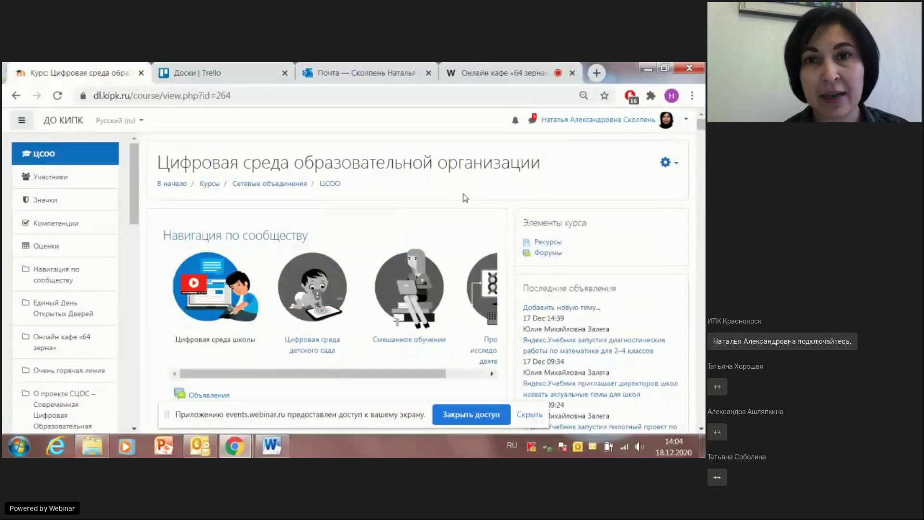
pyautogui.scroll(-8, 195, 224)
pyautogui.scroll(-10, 204, 219)
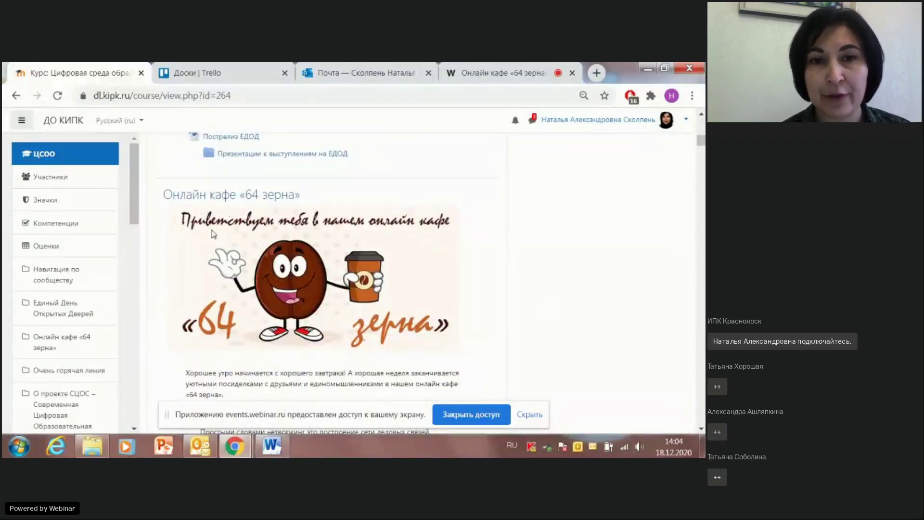
pyautogui.scroll(-6, 275, 259)
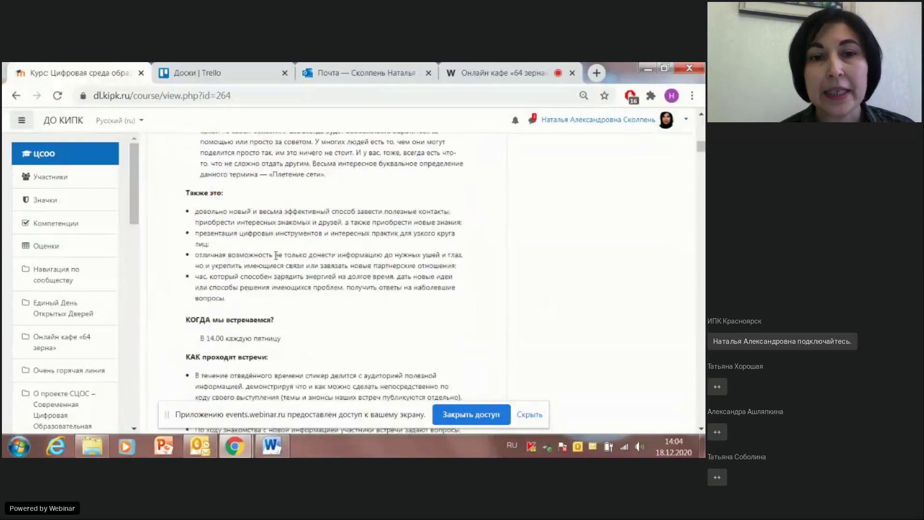
pyautogui.scroll(-4, 275, 259)
pyautogui.scroll(-3, 278, 259)
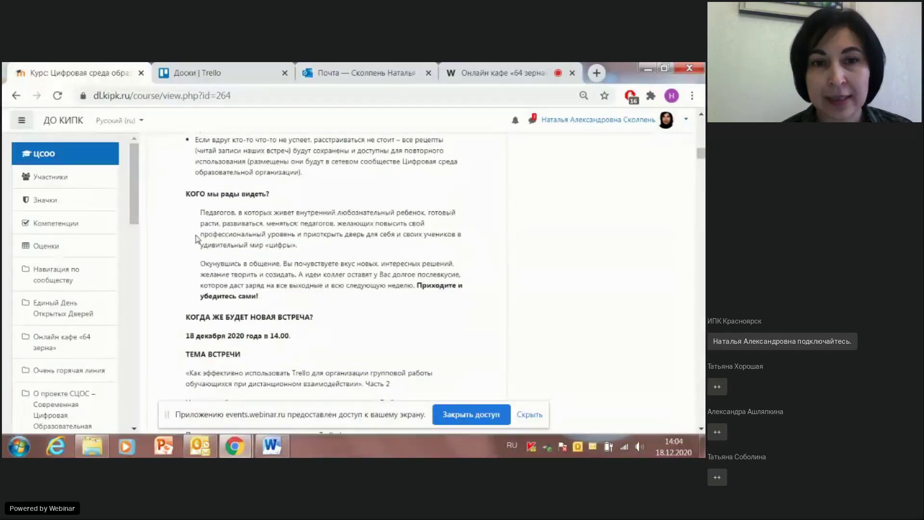
pyautogui.scroll(-3, 202, 268)
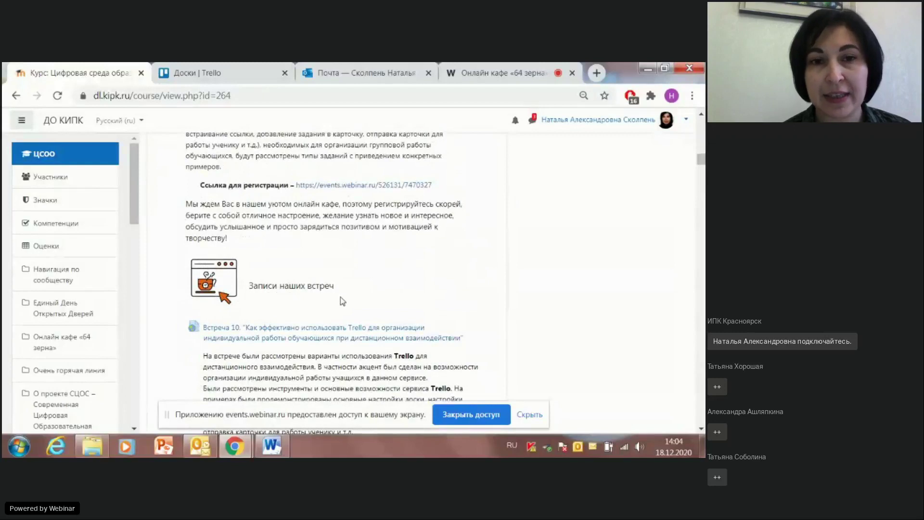
pyautogui.scroll(-1, 313, 270)
pyautogui.scroll(-8, 313, 270)
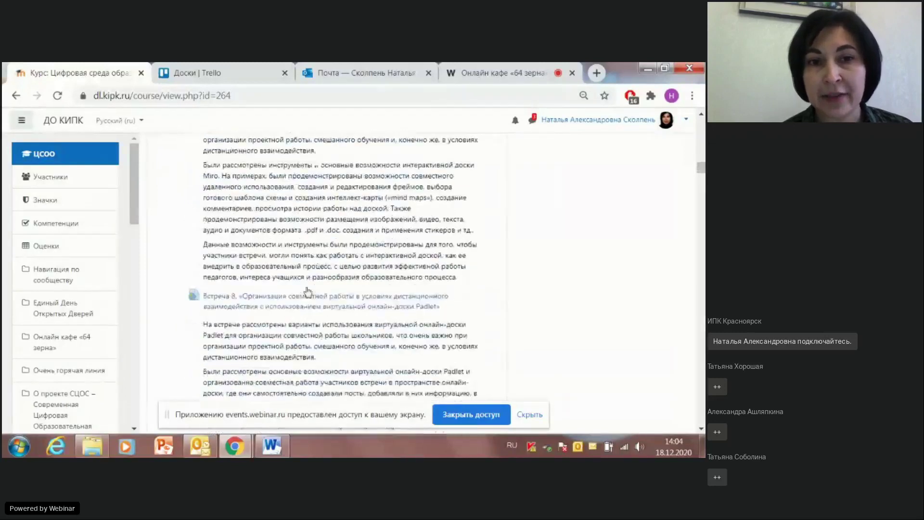
pyautogui.scroll(5, 303, 293)
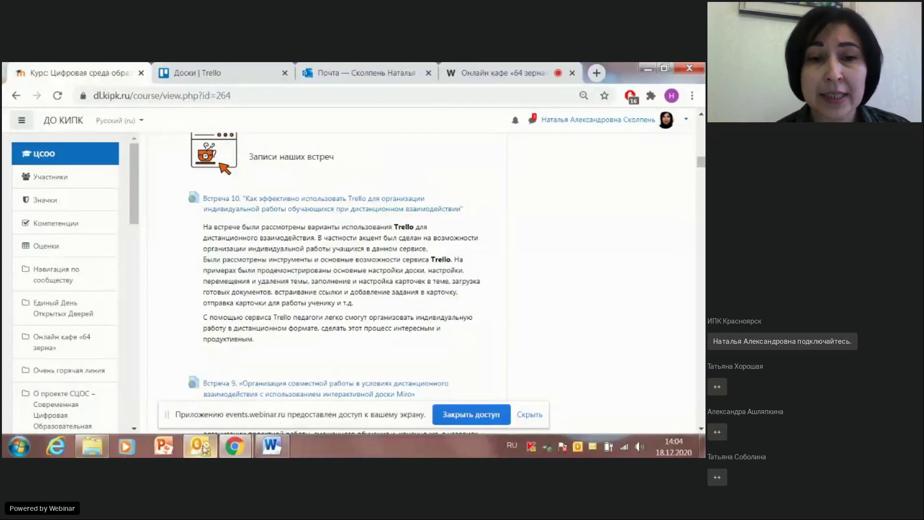
pyautogui.click(474, 73)
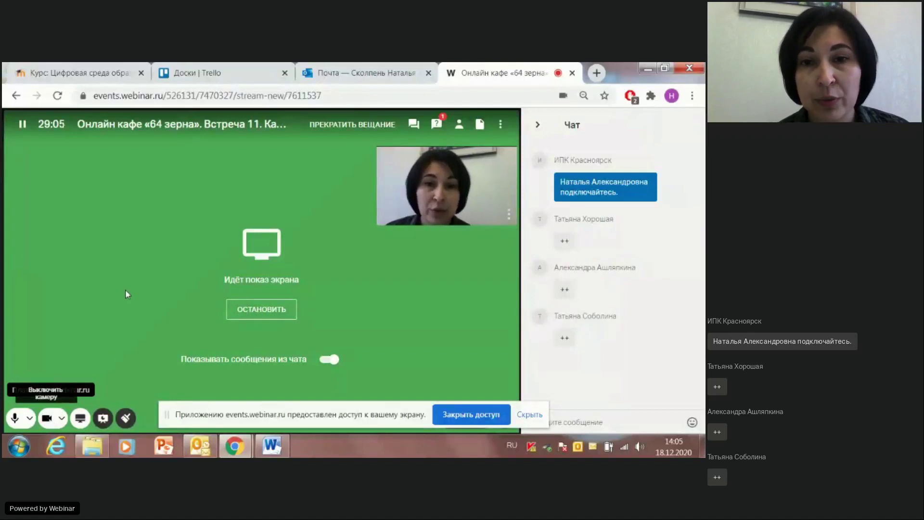
# Step: Hide the screen-sharing bar with 'Скрыть' and switch the presenter's webcam off
pyautogui.click(530, 415)
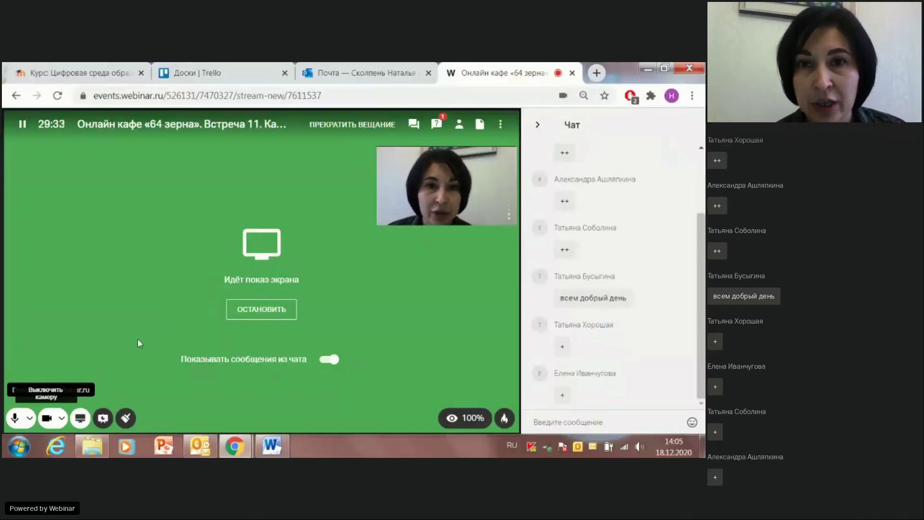
pyautogui.click(54, 424)
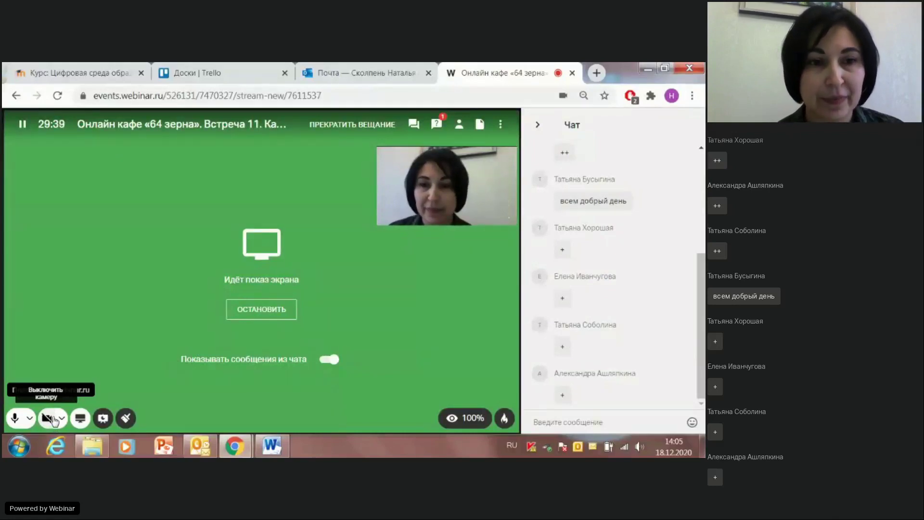
pyautogui.click(53, 418)
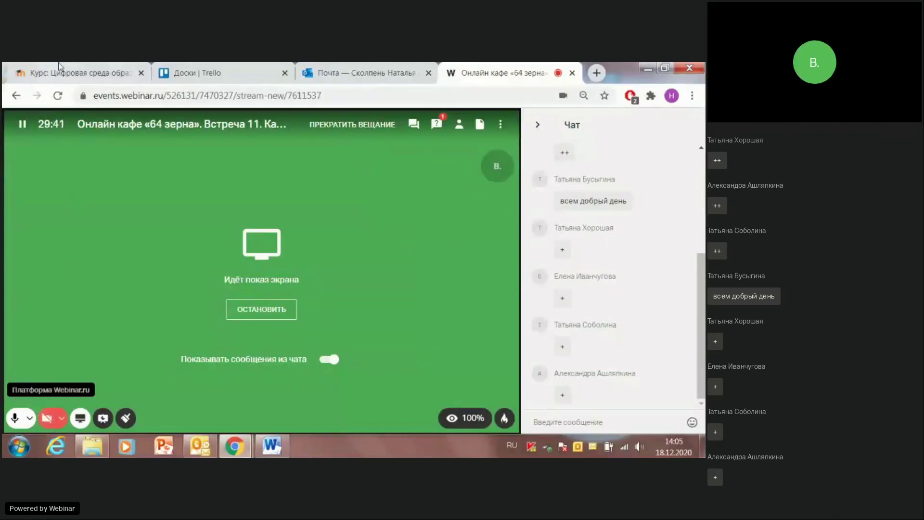
# Step: Show the Trello boards page at the Осваиваем сервис team section and start a new board
pyautogui.click(188, 73)
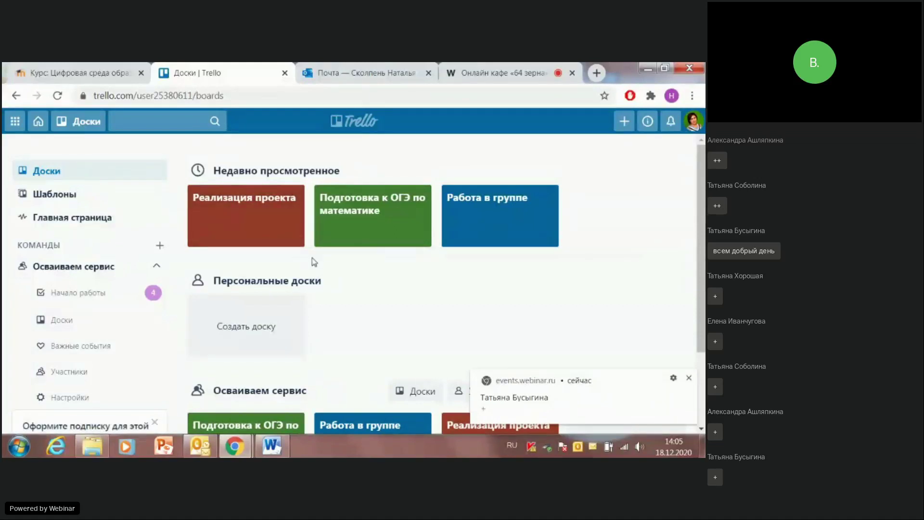
pyautogui.scroll(-1, 314, 260)
pyautogui.scroll(-1, 317, 257)
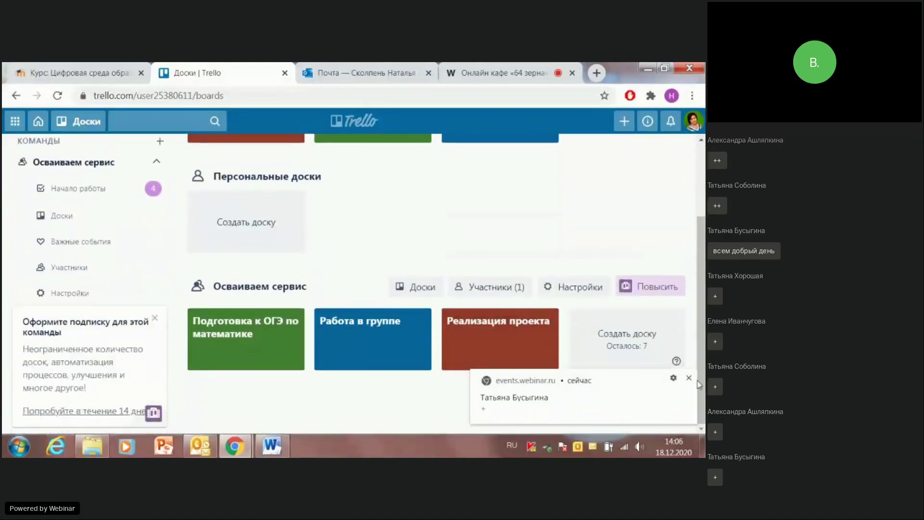
pyautogui.click(616, 341)
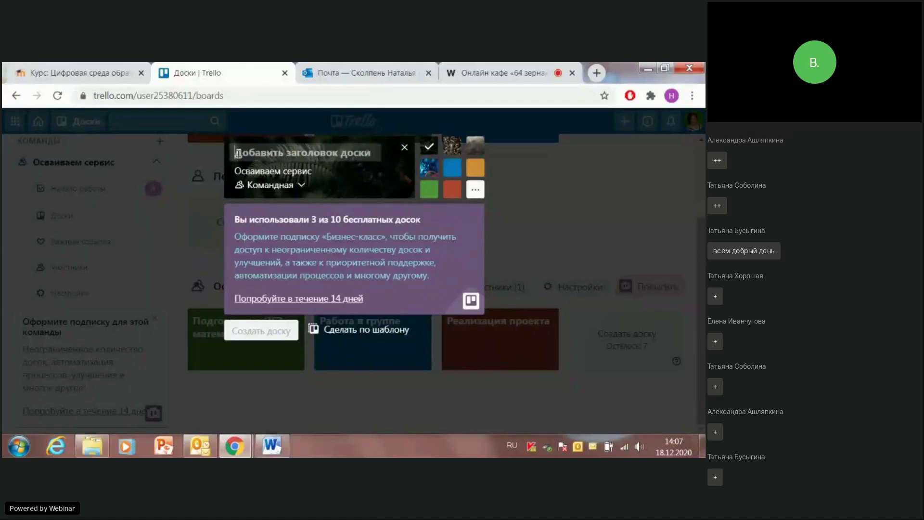
# Step: Title the board 'Тайны вещей Древнего мира' and give it a cyan background
pyautogui.write('Тайны ')
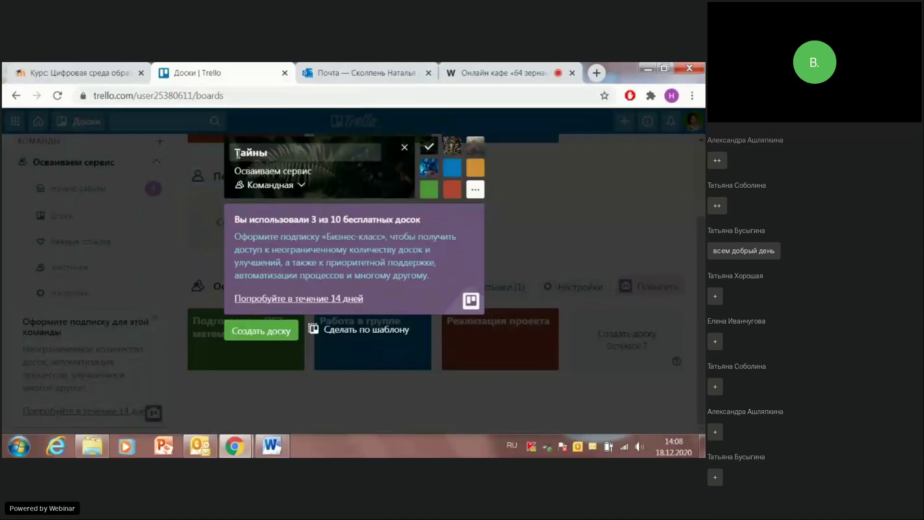
pyautogui.write('вещей Древнего мира')
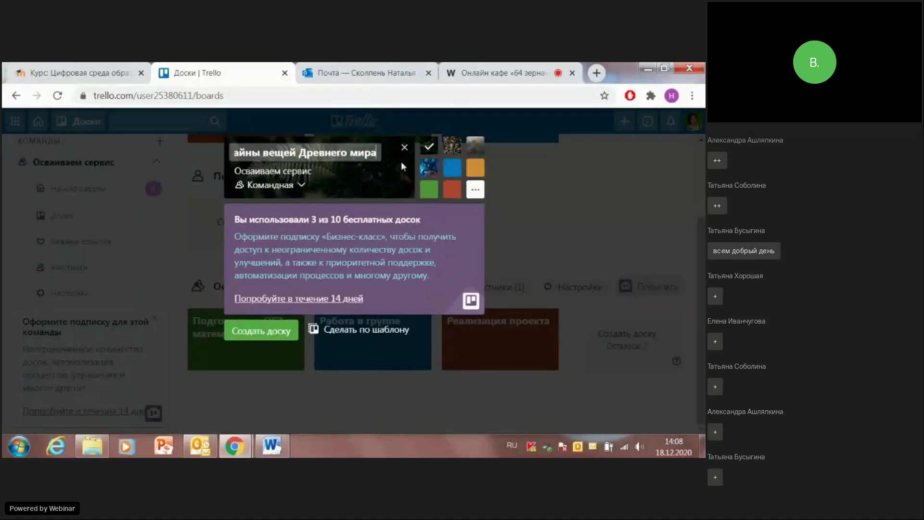
pyautogui.click(476, 190)
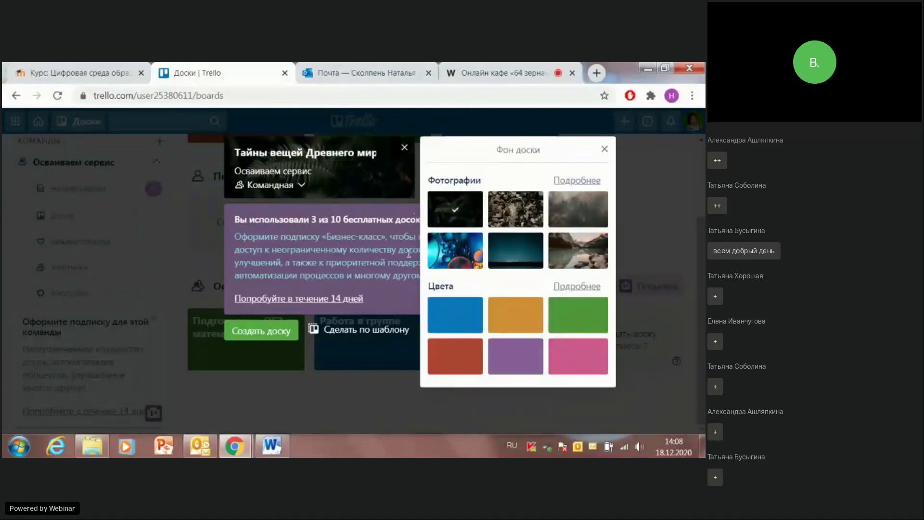
pyautogui.click(459, 312)
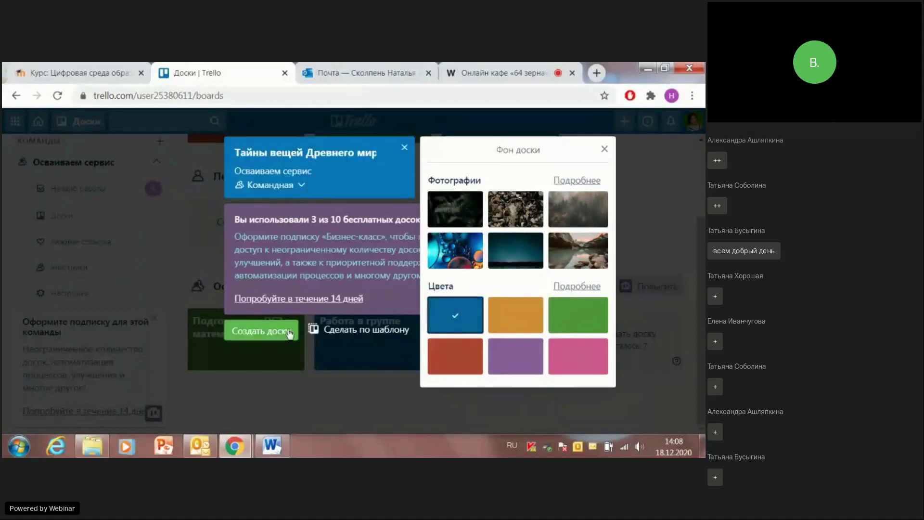
pyautogui.click(582, 286)
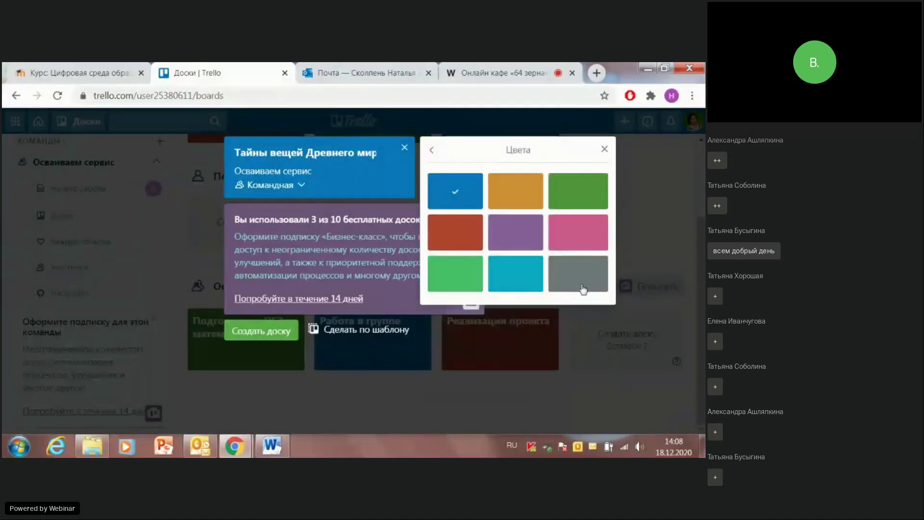
pyautogui.click(517, 282)
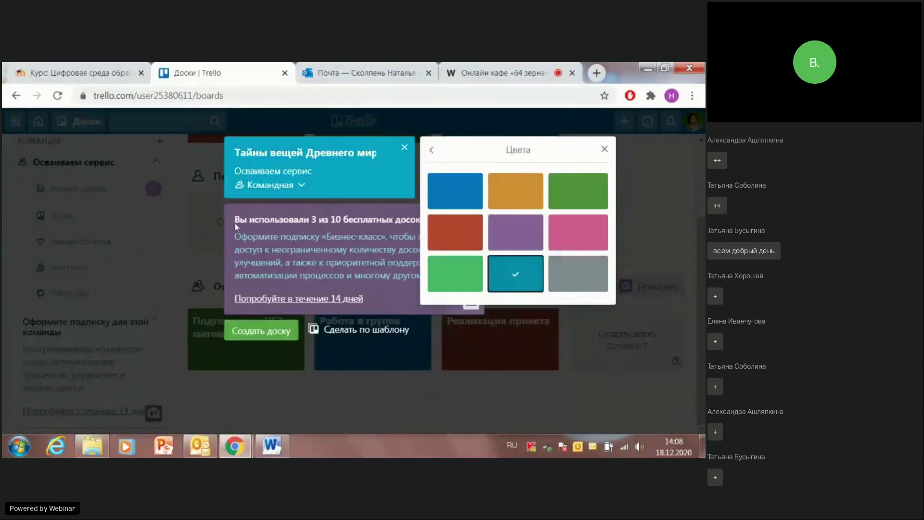
# Step: Set the board's visibility to Приватная and create it
pyautogui.click(306, 187)
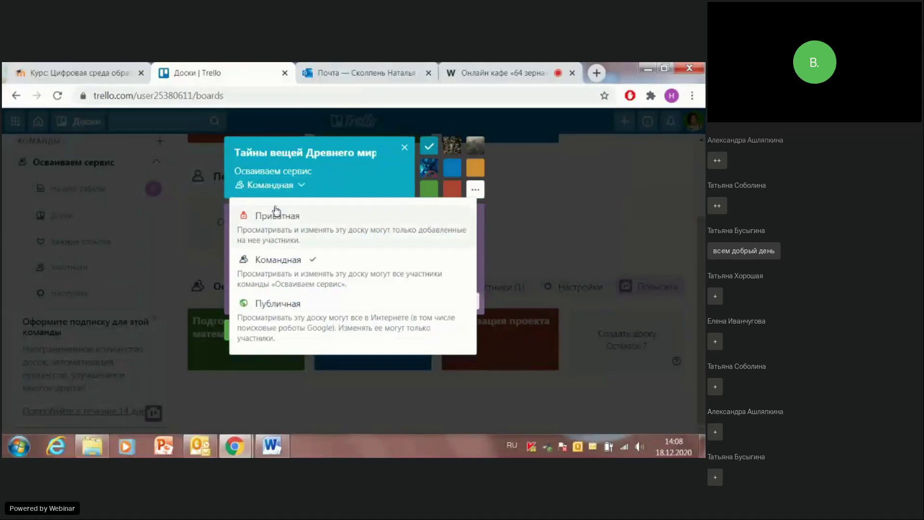
pyautogui.click(280, 232)
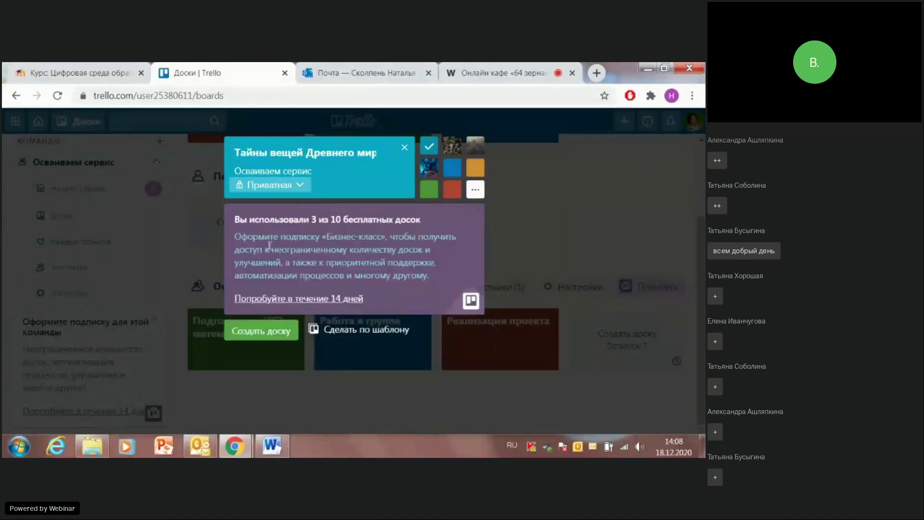
pyautogui.click(254, 332)
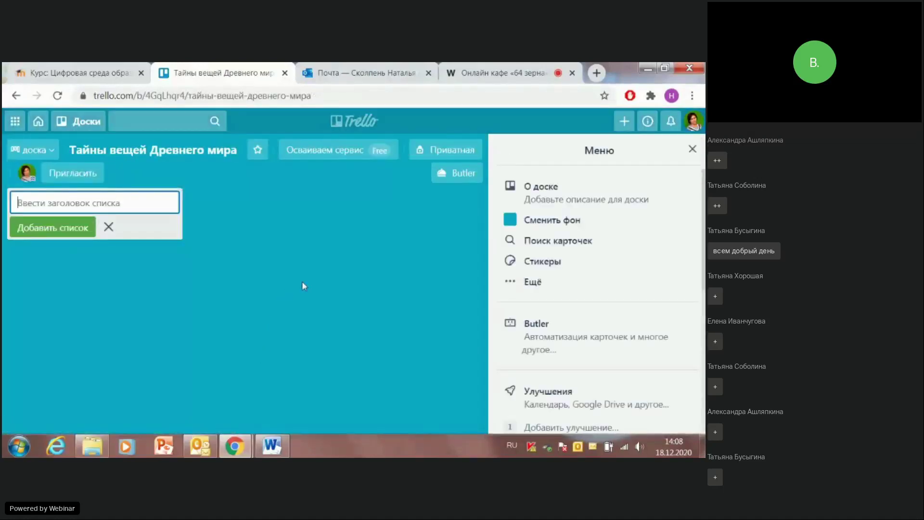
# Step: Close the new board's Меню side panel and begin adding its first list
pyautogui.click(691, 150)
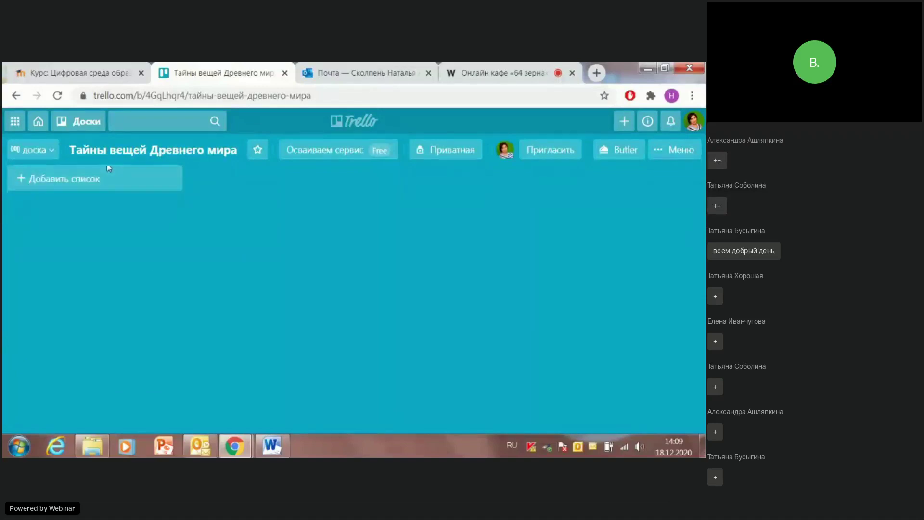
pyautogui.click(67, 183)
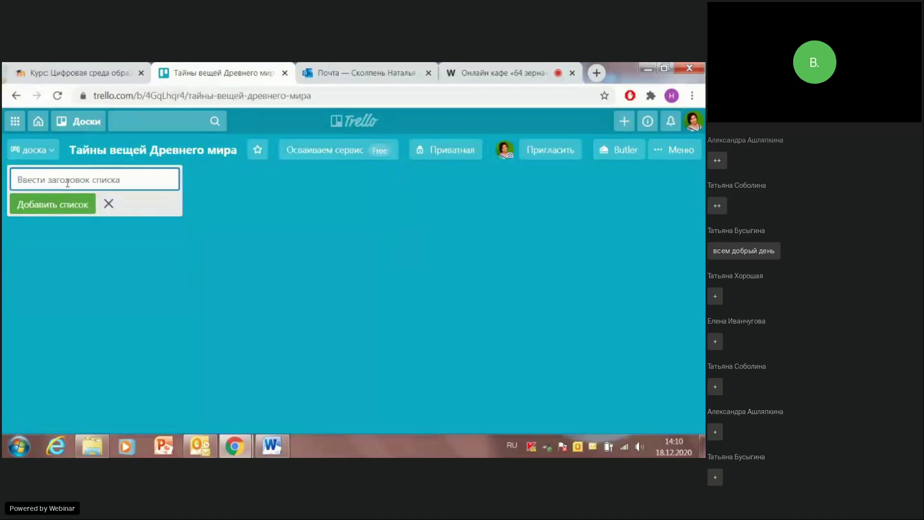
# Step: Enter the list title 'Создание энциклопедии "Тайны вещей Древнего мира"'
pyautogui.write('Со')
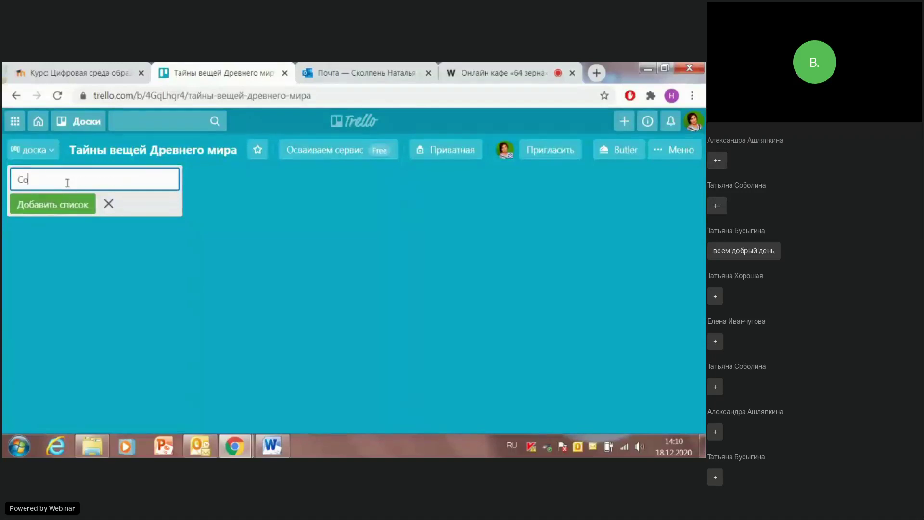
pyautogui.write('здание эл')
pyautogui.write('цикло')
pyautogui.write('пе')
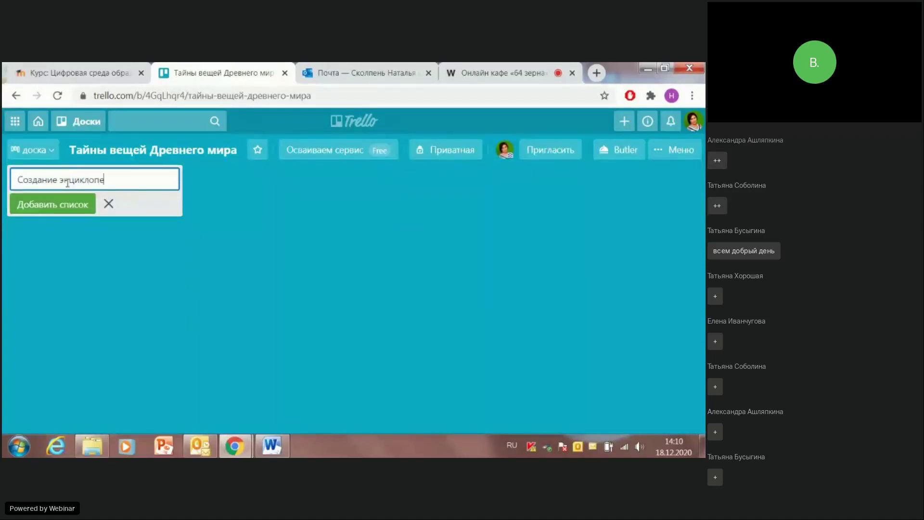
pyautogui.write('дии "Тайны вещей Древнего мира"')
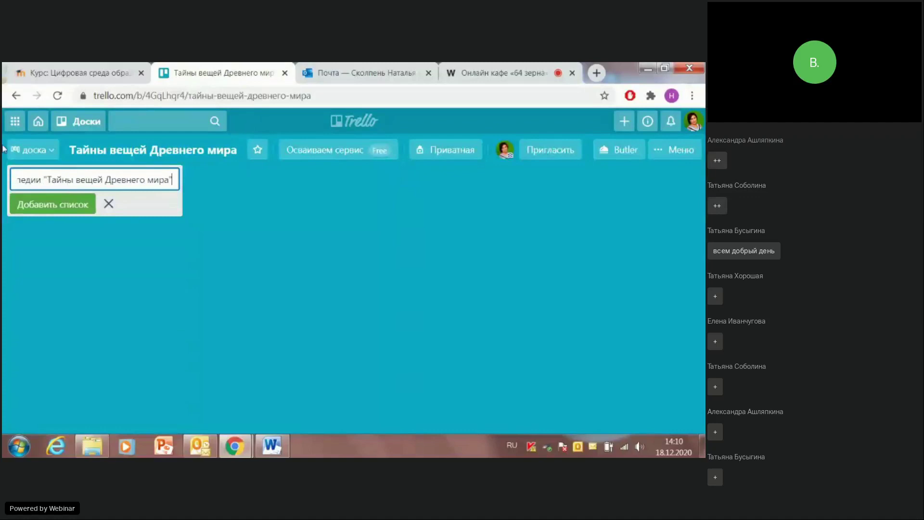
# Step: Add the Создание энциклопедии list to the board and begin a card under it
pyautogui.click(42, 209)
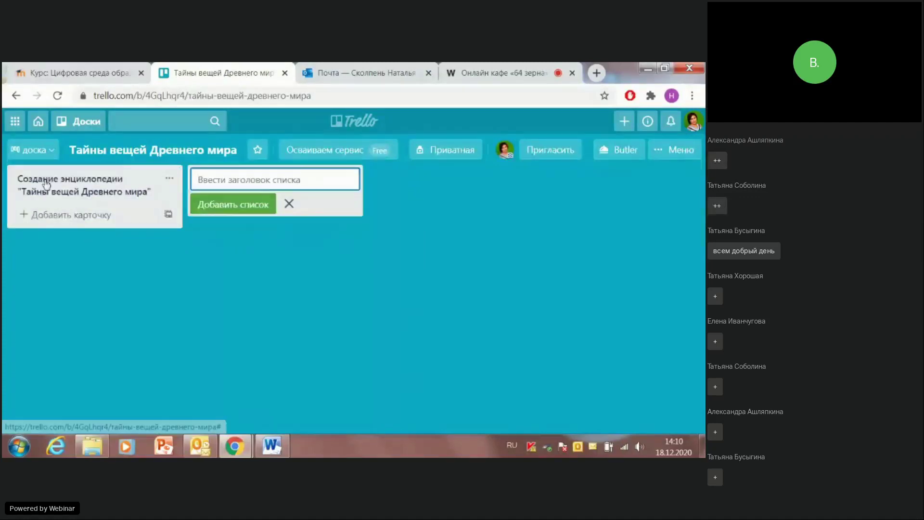
pyautogui.click(53, 219)
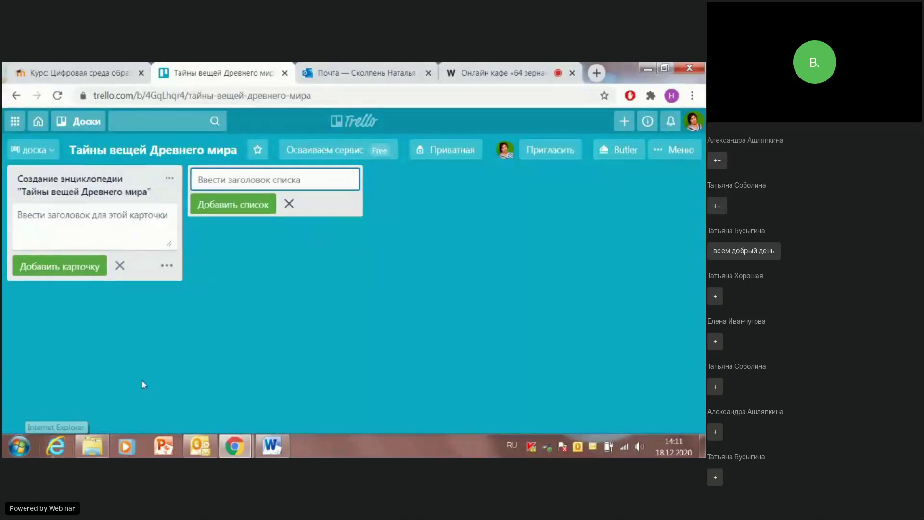
# Step: Copy the Word paragraph beginning 'Ребята, предлагаю…' from Текст для оформления доски
pyautogui.click(273, 447)
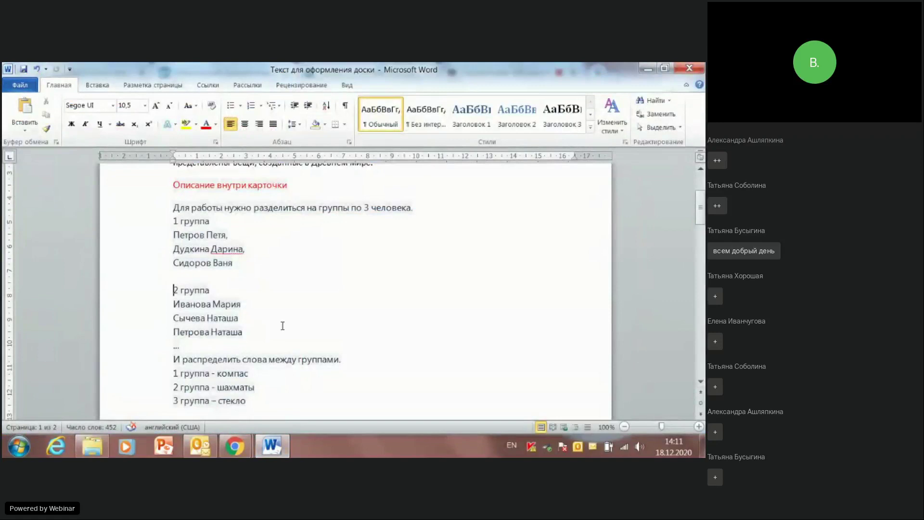
pyautogui.scroll(4, 344, 305)
pyautogui.scroll(-1, 352, 300)
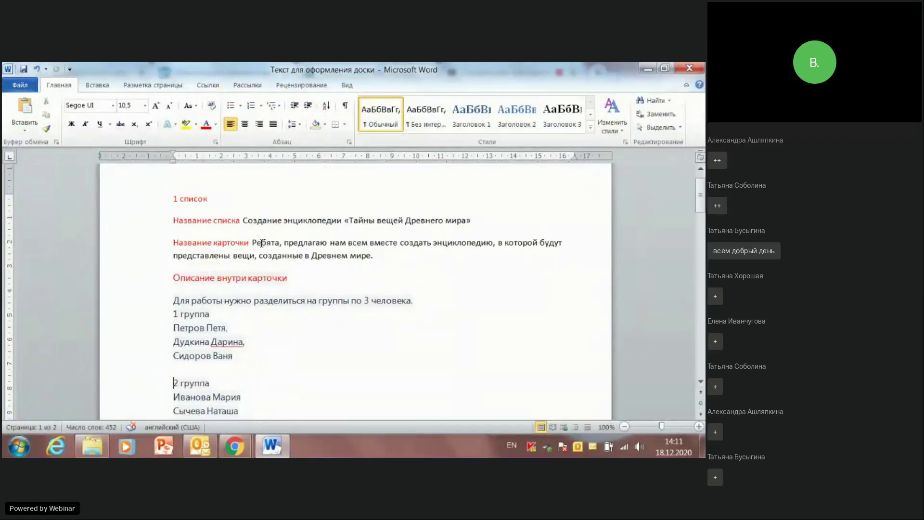
pyautogui.moveTo(252, 242); pyautogui.dragTo(380, 254)
pyautogui.hotkey('ctrl', 'c')
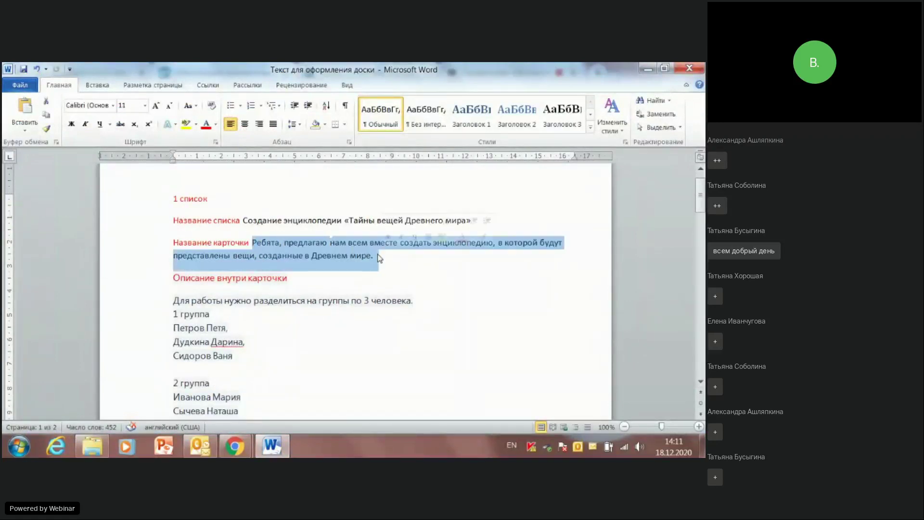
pyautogui.click(648, 69)
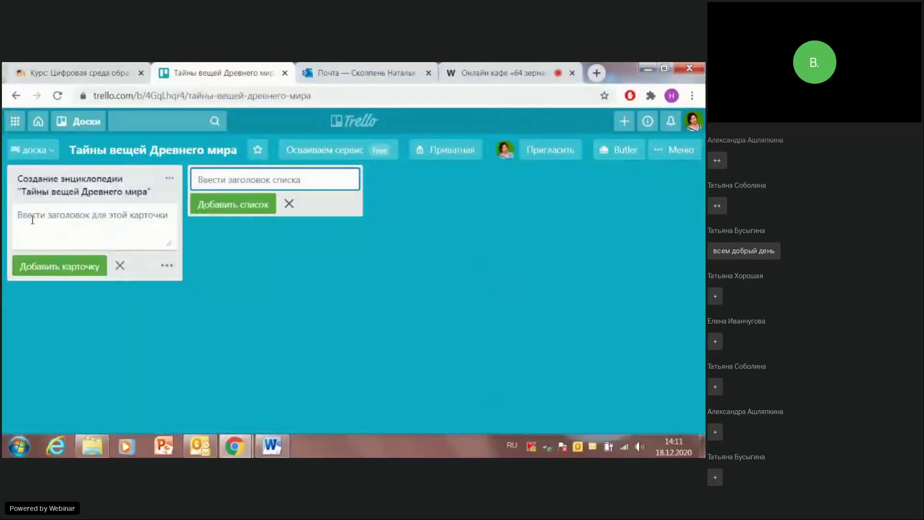
# Step: Paste the copied 'Ребята, предлагаю…' sentence as the card title with a period, then open the card
pyautogui.hotkey('ctrl', 'v')
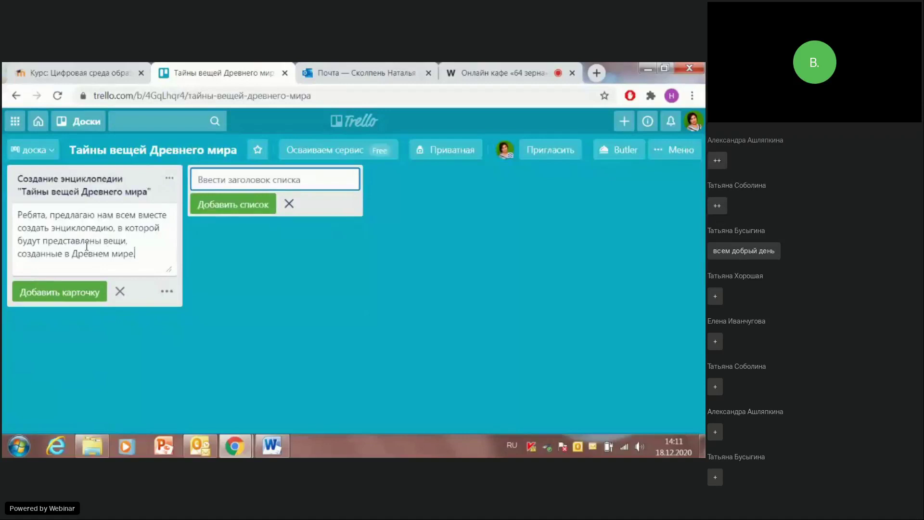
pyautogui.write('.')
pyautogui.click(288, 278)
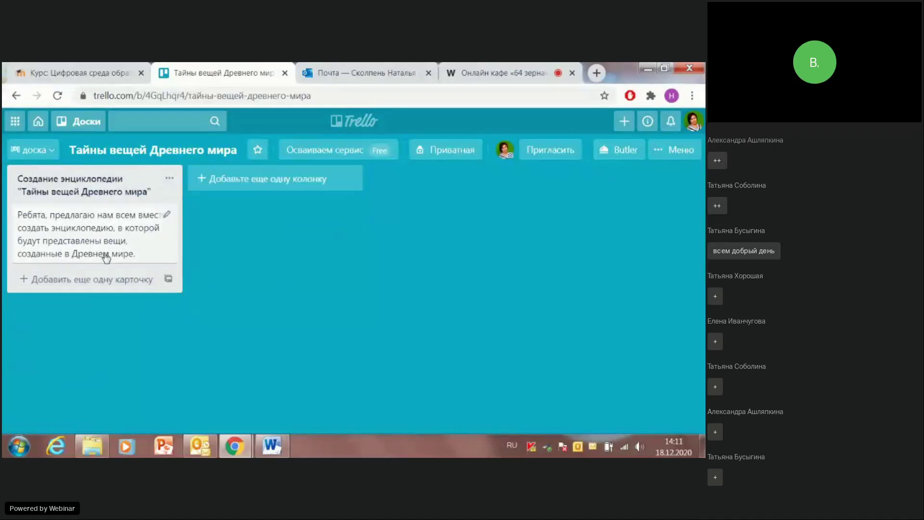
pyautogui.click(104, 254)
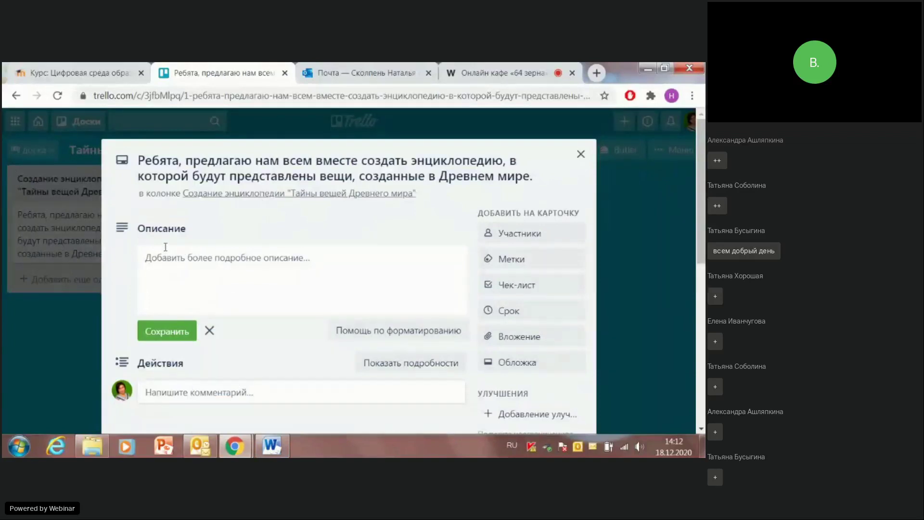
# Step: Copy the Word text on splitting into groups of 3, including the group lists
pyautogui.click(274, 447)
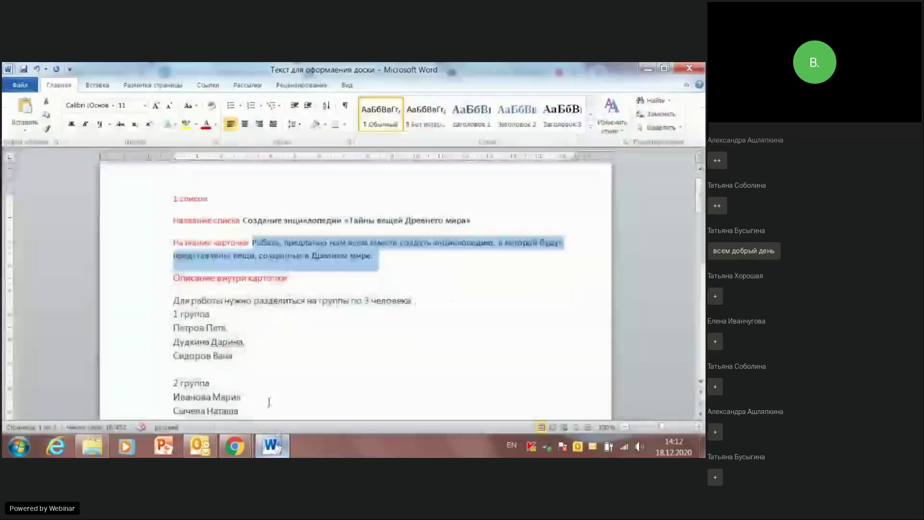
pyautogui.scroll(-2, 220, 298)
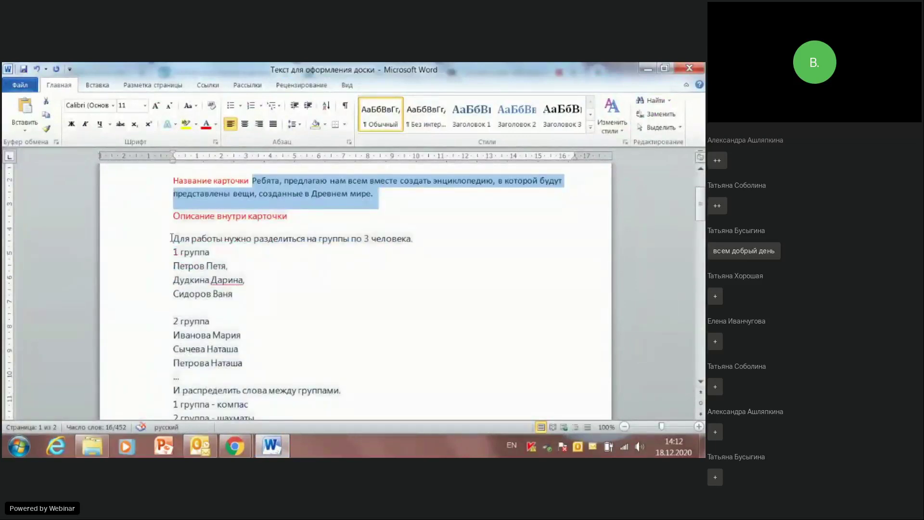
pyautogui.moveTo(171, 238); pyautogui.dragTo(245, 371)
pyautogui.hotkey('ctrl', 'c')
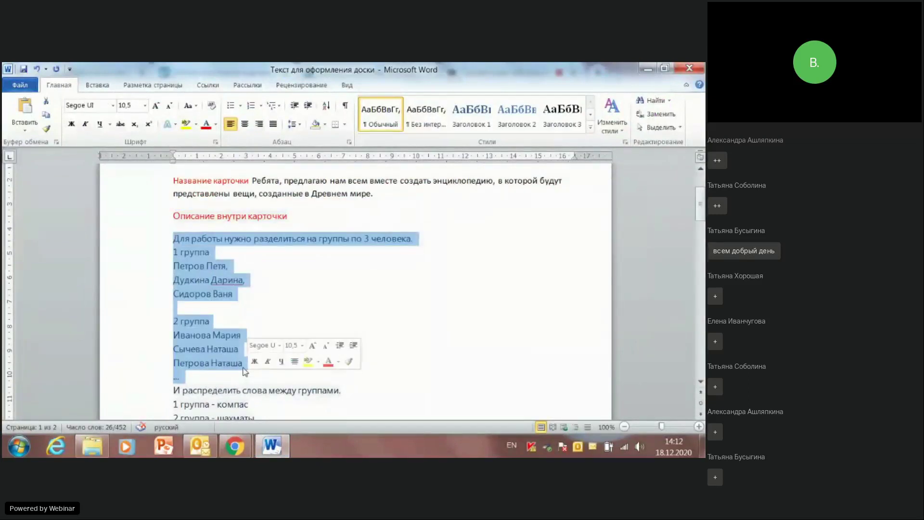
pyautogui.click(647, 69)
# Step: Paste the groups-of-3 lists into the card's description, save it, and close the card
pyautogui.click(162, 252)
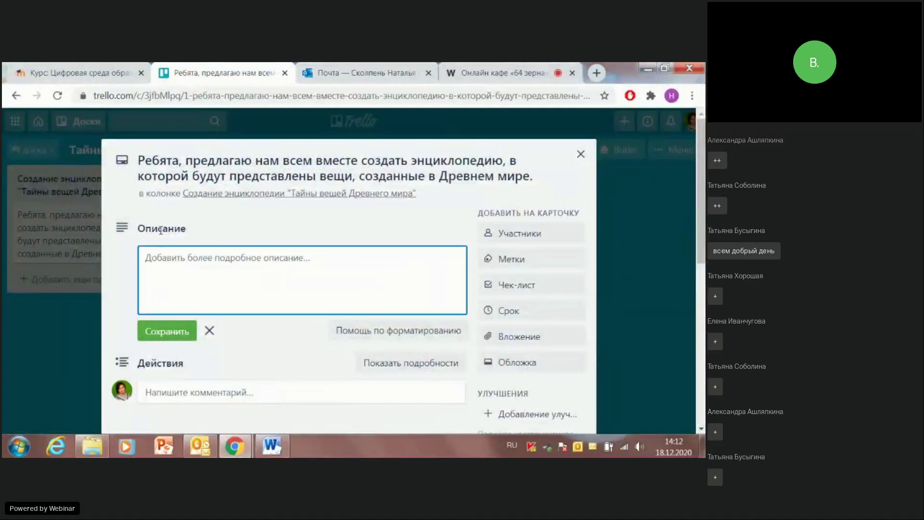
pyautogui.hotkey('ctrl', 'v')
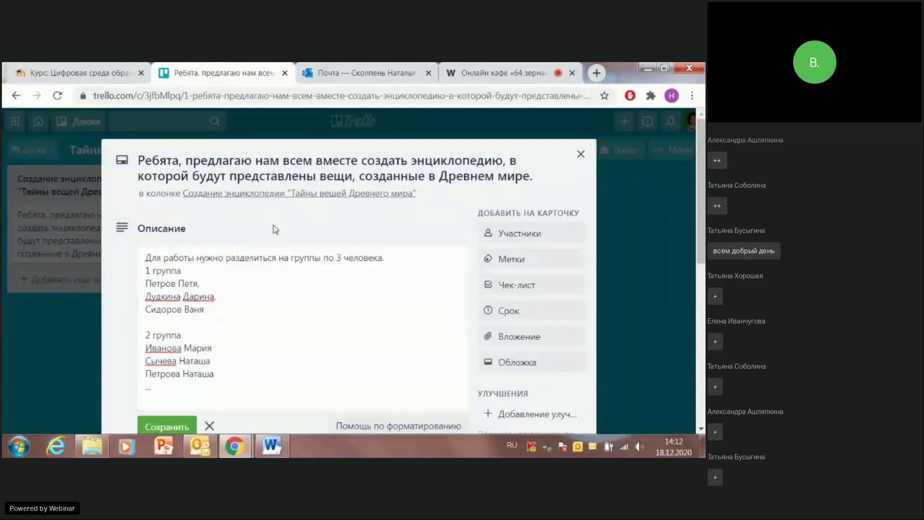
pyautogui.click(253, 225)
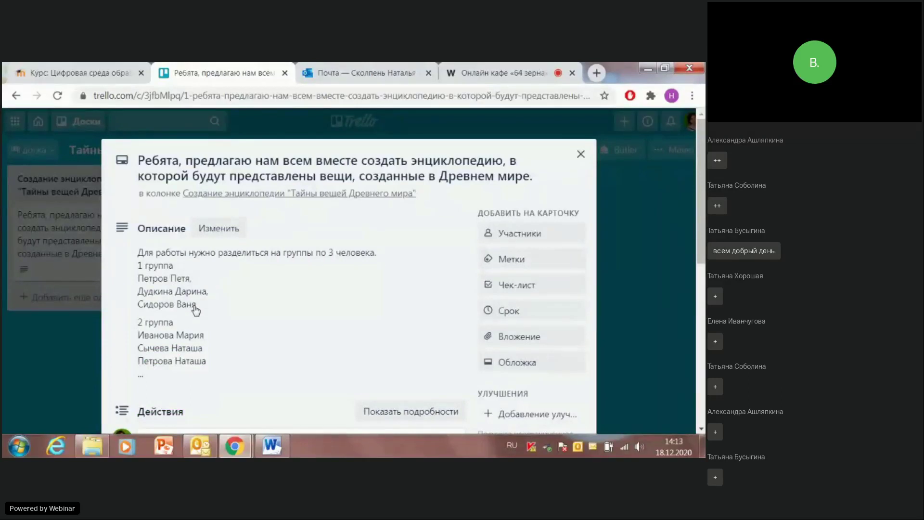
pyautogui.click(581, 155)
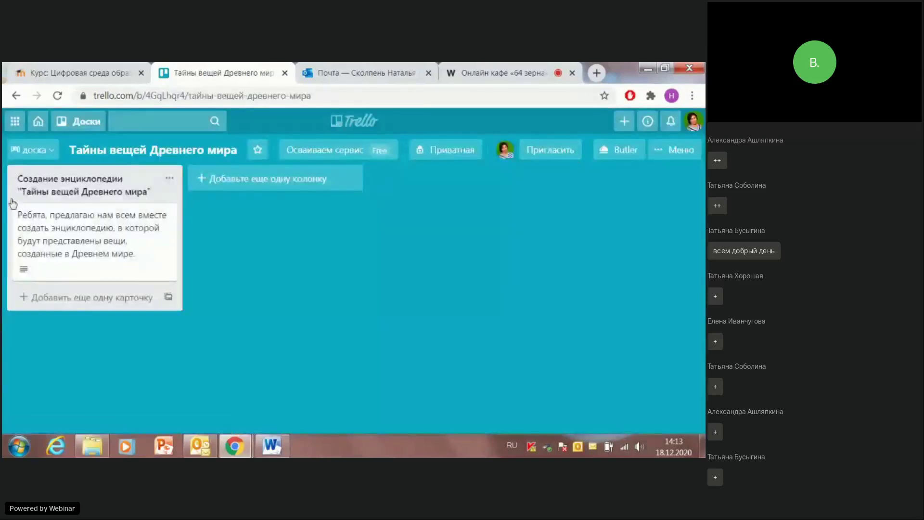
# Step: Start a second card in the encyclopedia list, then switch to the Word document
pyautogui.click(37, 303)
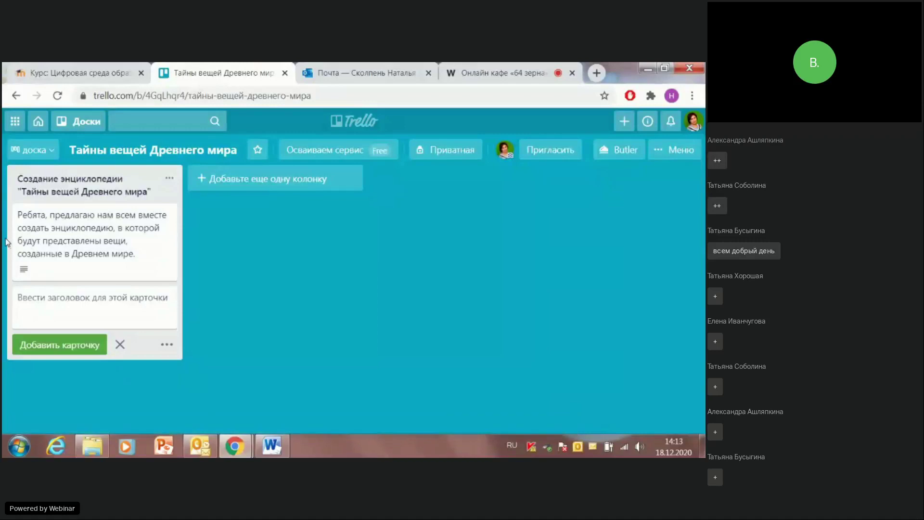
pyautogui.click(272, 447)
# Step: Review the texts for the later group cards in Word, then return to the Trello board
pyautogui.scroll(-3, 226, 337)
pyautogui.scroll(-2, 221, 318)
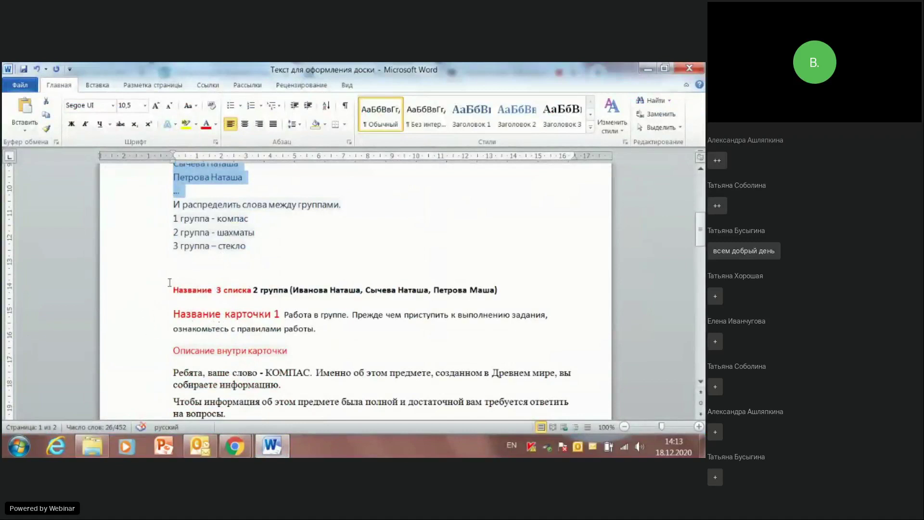
pyautogui.scroll(-2, 173, 285)
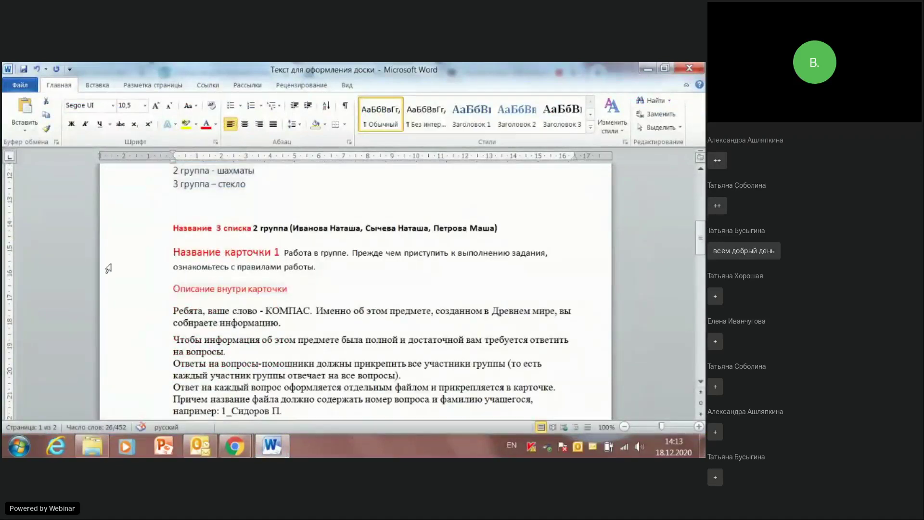
pyautogui.scroll(4, 150, 266)
pyautogui.scroll(-4, 149, 265)
pyautogui.scroll(-12, 149, 265)
pyautogui.scroll(-10, 148, 265)
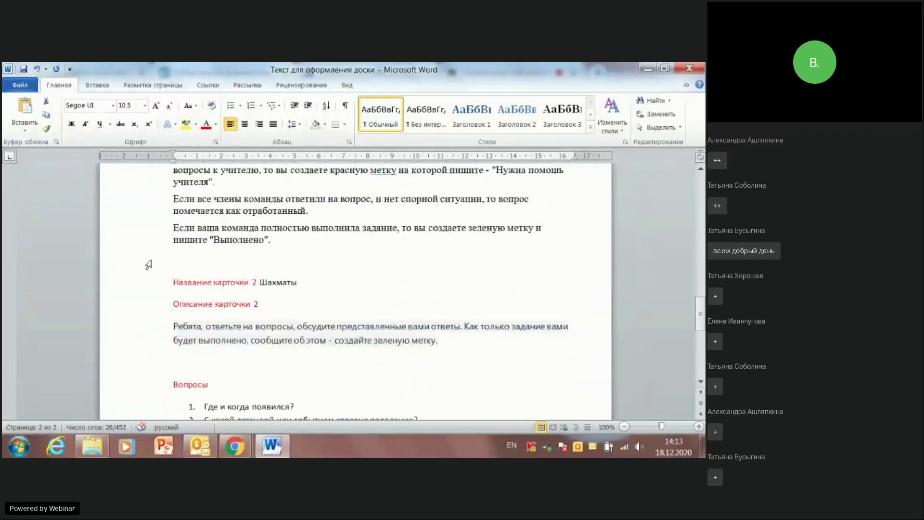
pyautogui.scroll(8, 144, 265)
pyautogui.scroll(10, 144, 265)
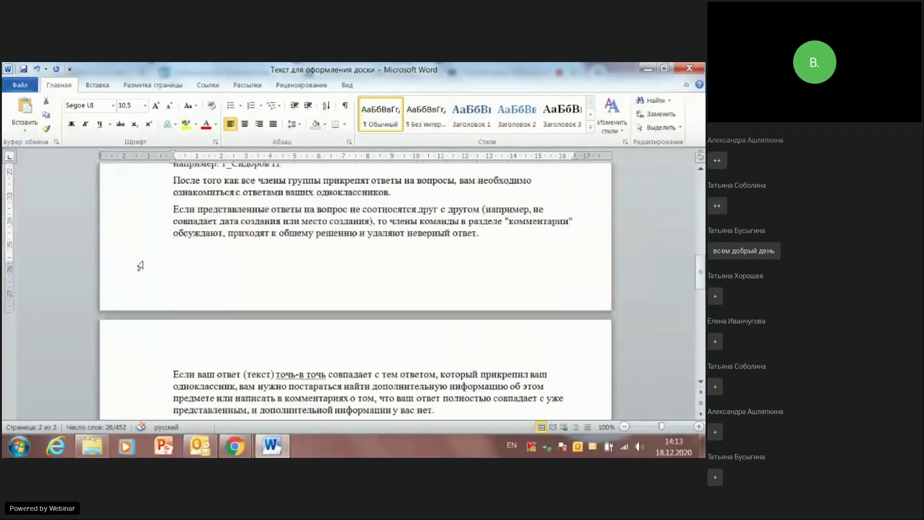
pyautogui.scroll(1, 130, 265)
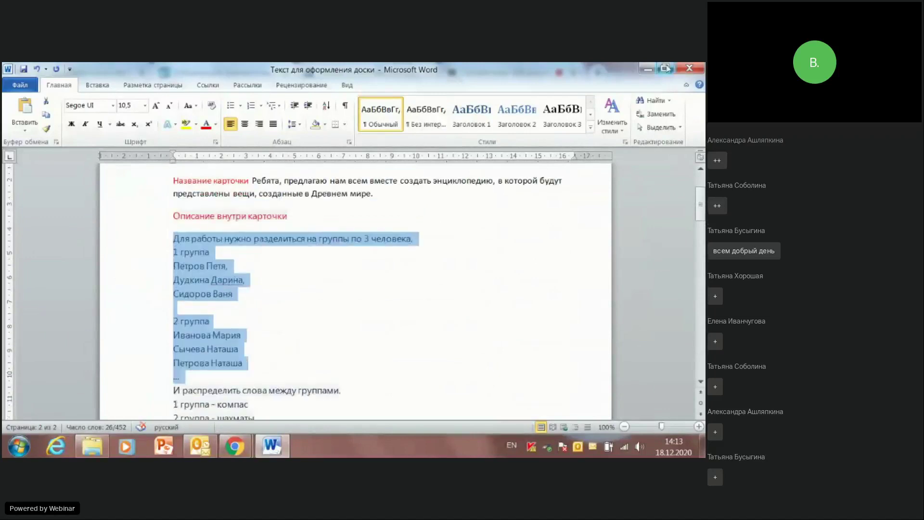
pyautogui.click(648, 73)
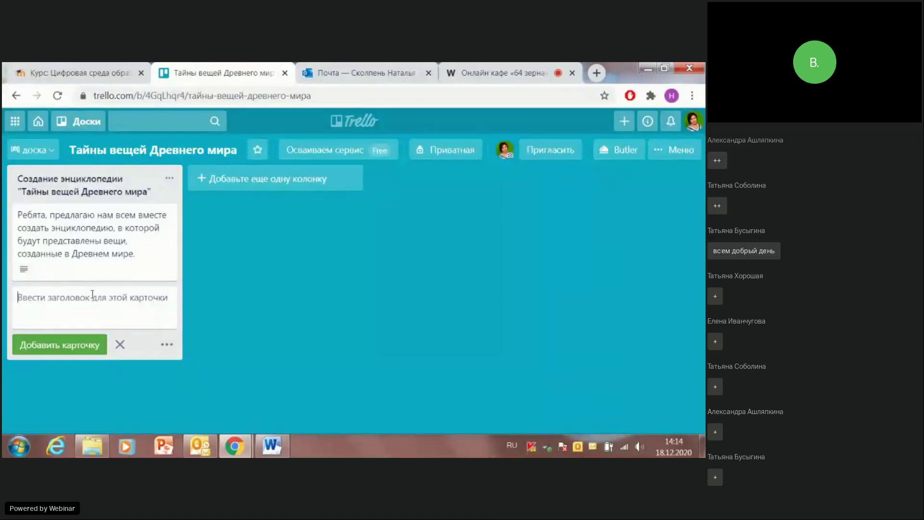
# Step: Add the card 'Перед началом работы предлагаю вам вспомнить правила работы в группе', correcting typos and removing repeated words
pyautogui.write('Пере')
pyautogui.write('тем')
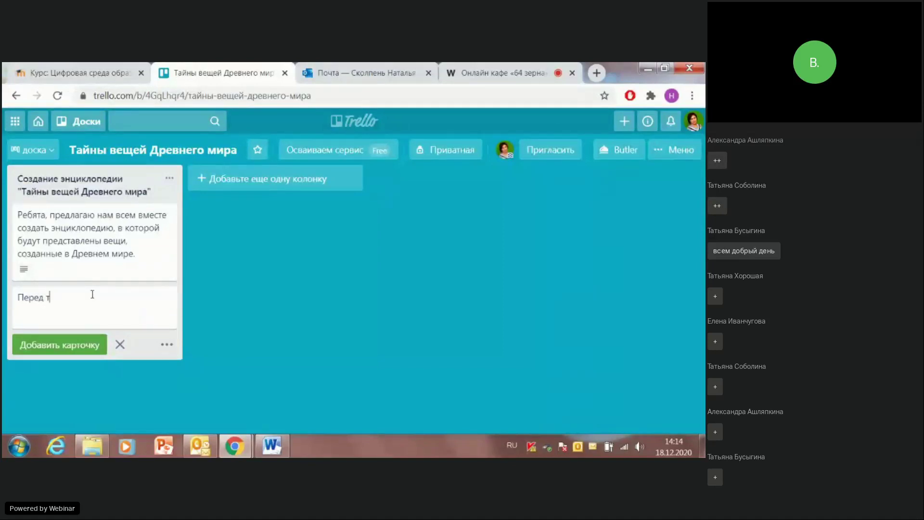
pyautogui.press('BackSpace')
pyautogui.press('BackSpace')
pyautogui.press('BackSpace')
pyautogui.write('началом работы в г')
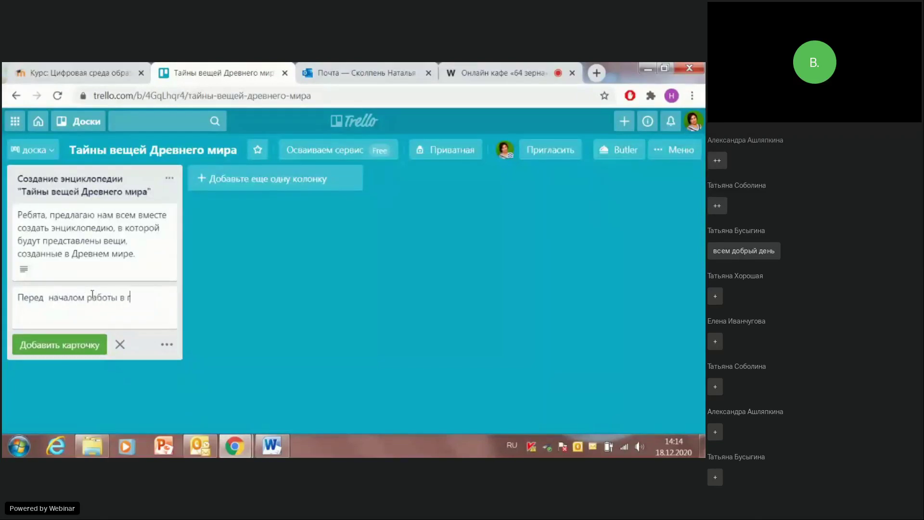
pyautogui.write('руппе предлагаю')
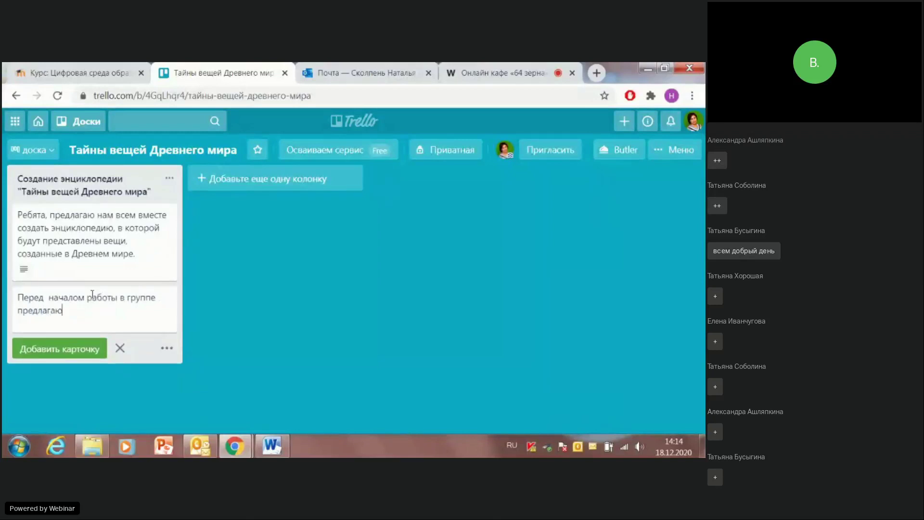
pyautogui.write(' вам вспомнить правила работы в группе')
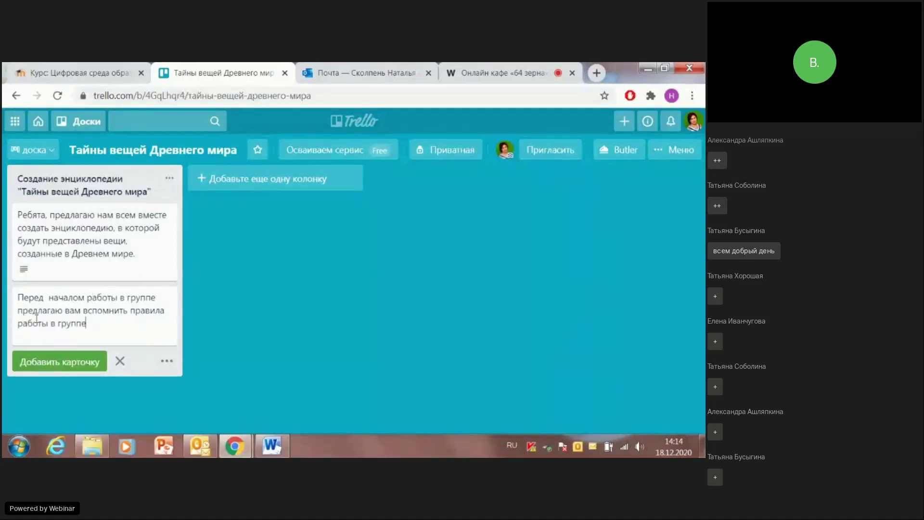
pyautogui.moveTo(121, 298); pyautogui.dragTo(157, 298)
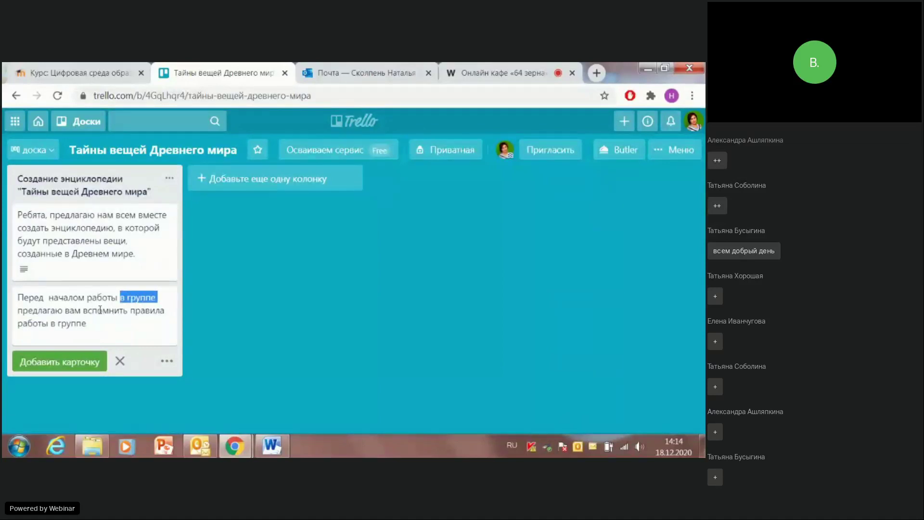
pyautogui.press('BackSpace')
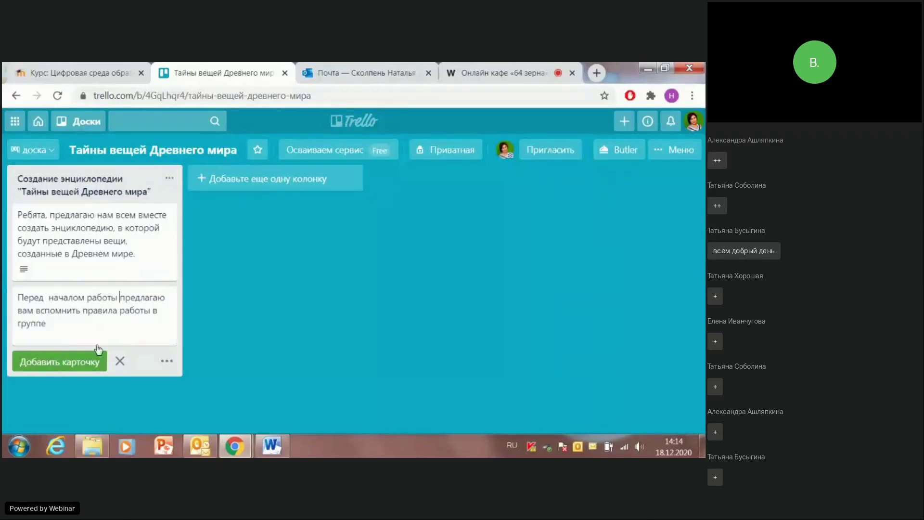
pyautogui.click(215, 329)
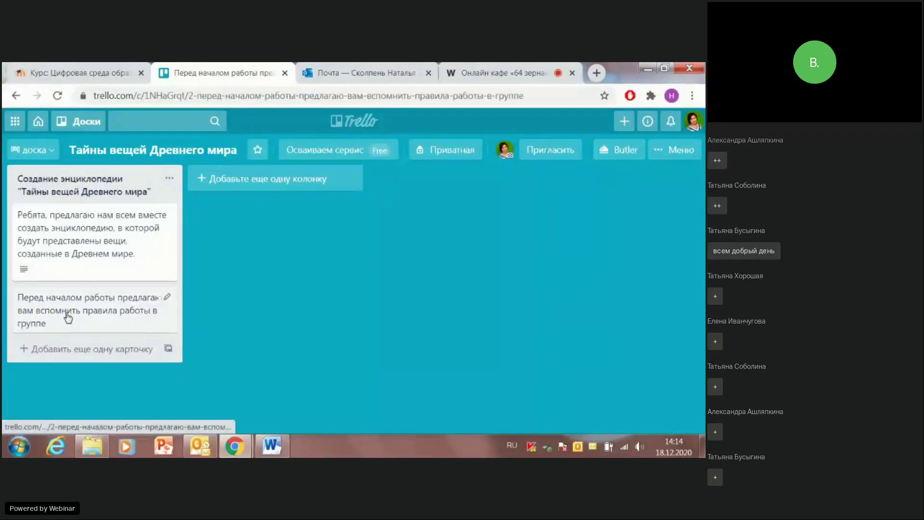
# Step: Open the new card and draft its description as 'Правила работы в группе' with '1.' below
pyautogui.click(68, 317)
pyautogui.click(154, 248)
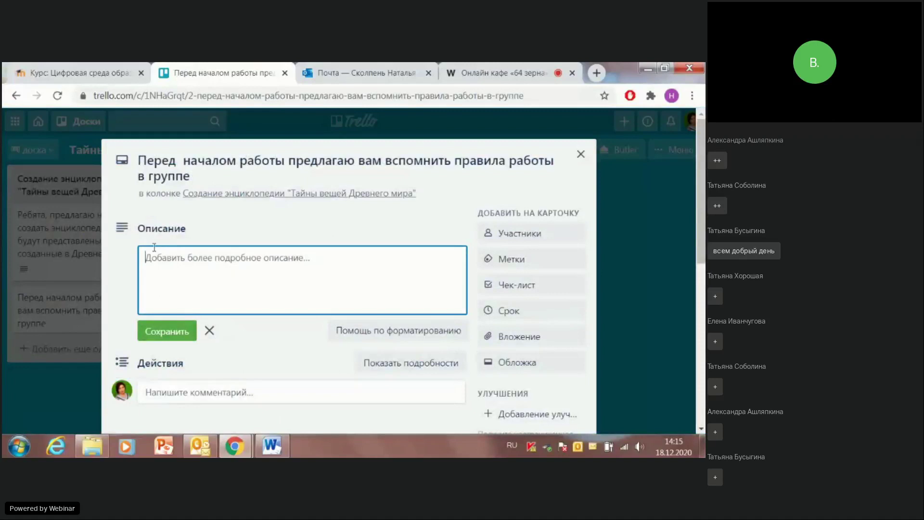
pyautogui.write('Правила работы в группе:')
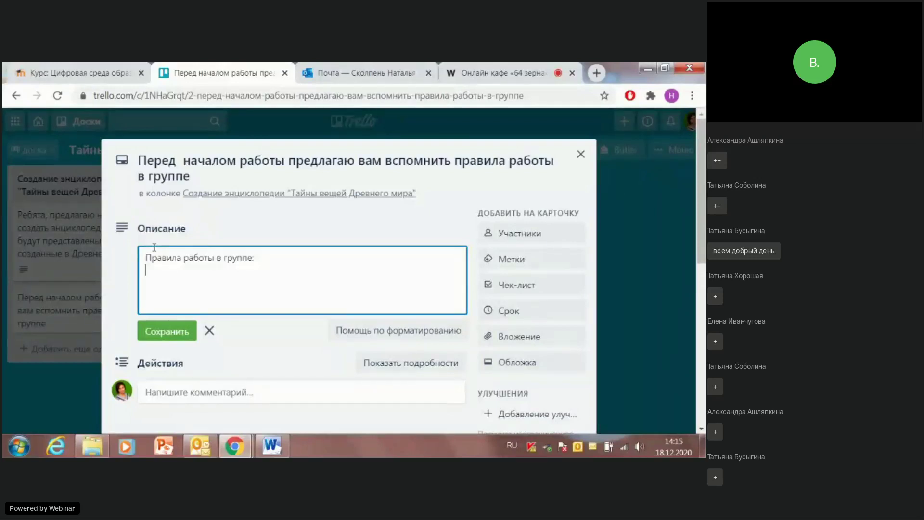
pyautogui.write('1.')
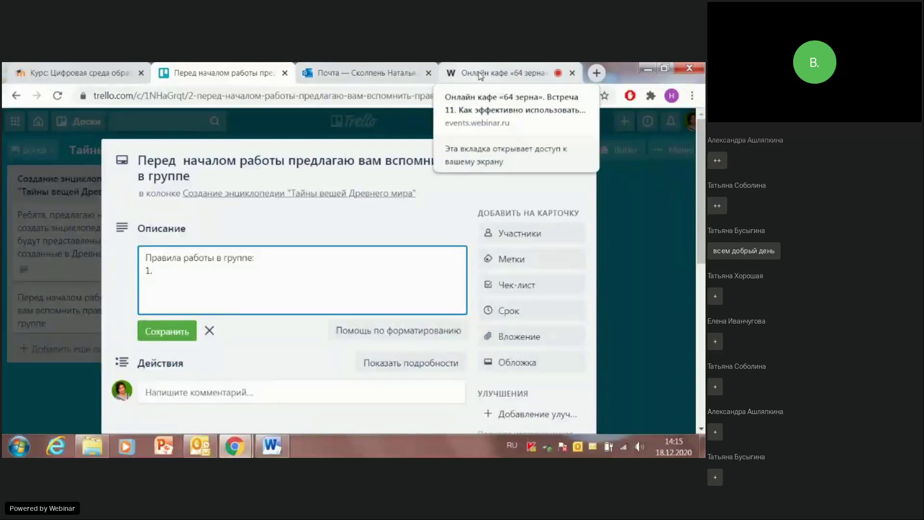
pyautogui.click(480, 76)
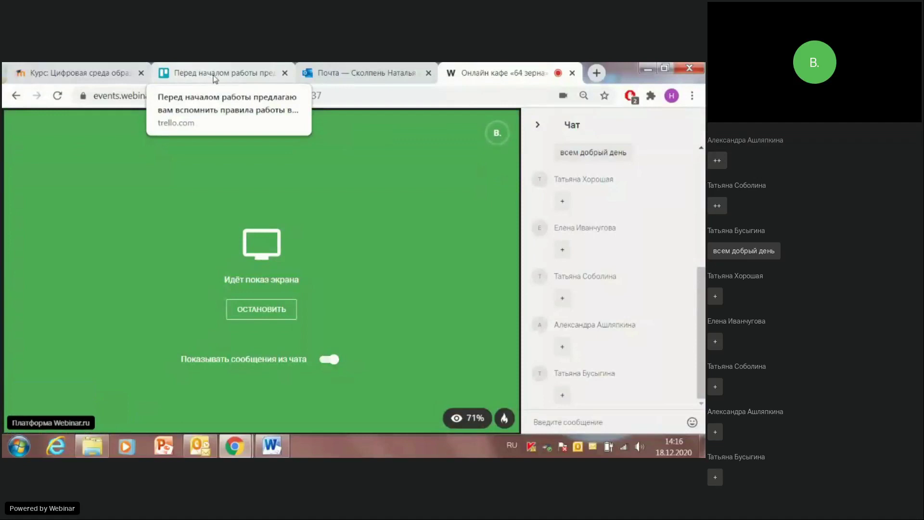
pyautogui.click(214, 77)
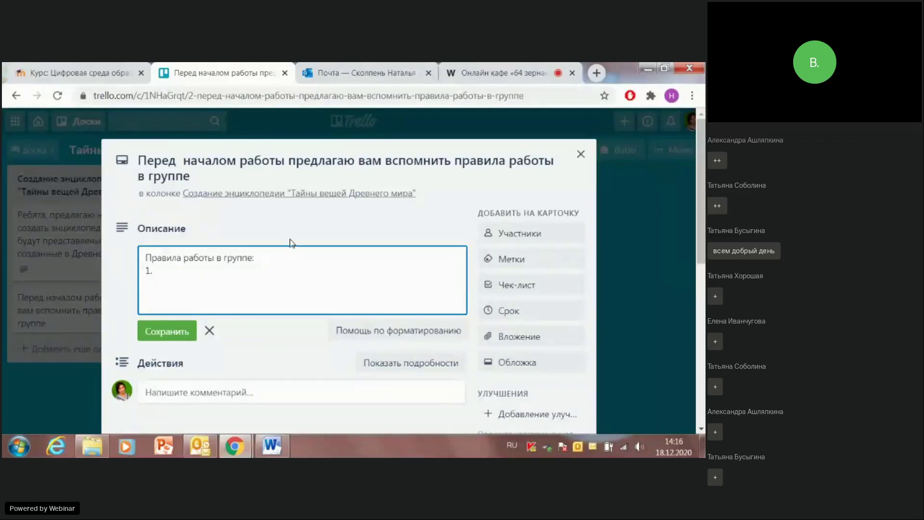
# Step: Type rule 1 text 'Внимательно выслушай участника группы' plus 'внимательно прочитай ответ', fixing typos
pyautogui.write('Внимательно выслушай учас')
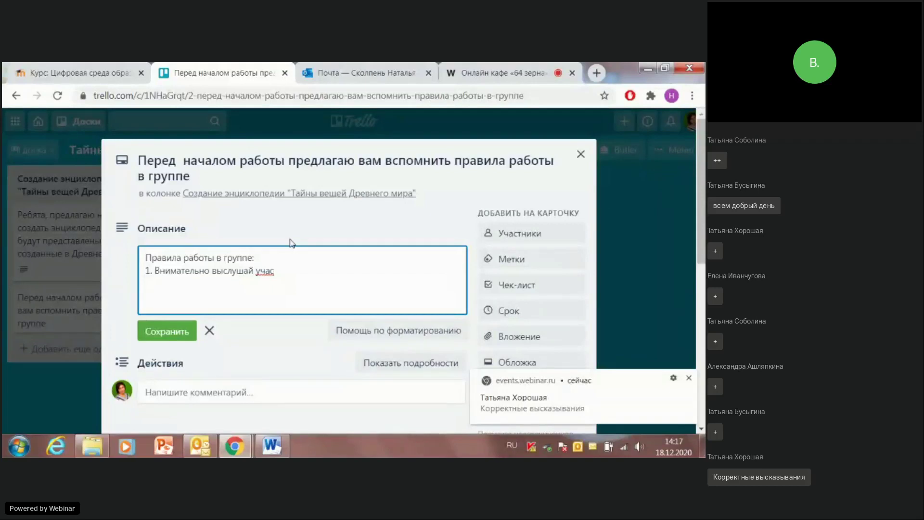
pyautogui.write('с')
pyautogui.press('BackSpace')
pyautogui.write('тника группы/')
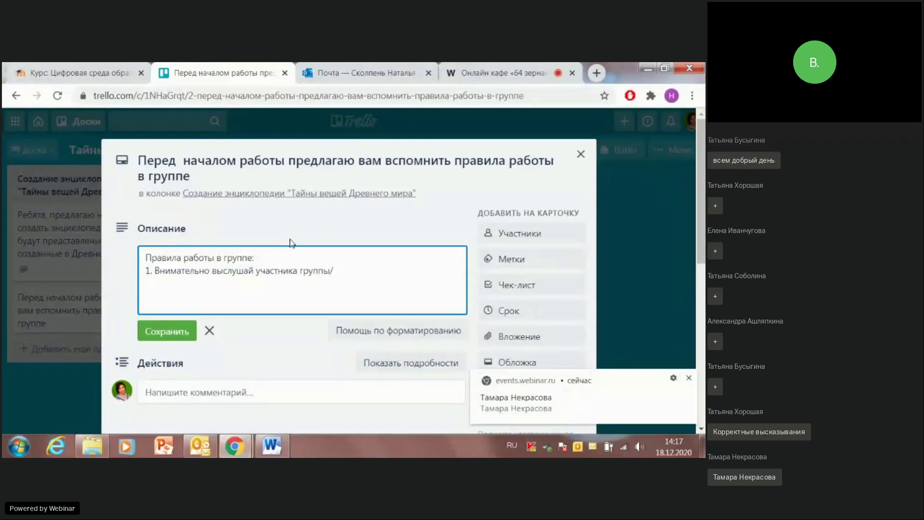
pyautogui.write('вниматель прочитай')
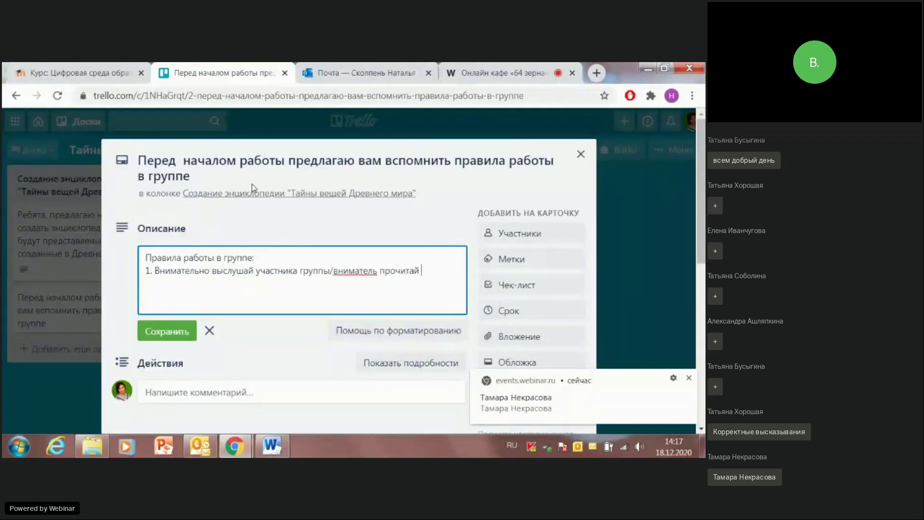
pyautogui.click(376, 271)
pyautogui.write('но')
pyautogui.click(437, 270)
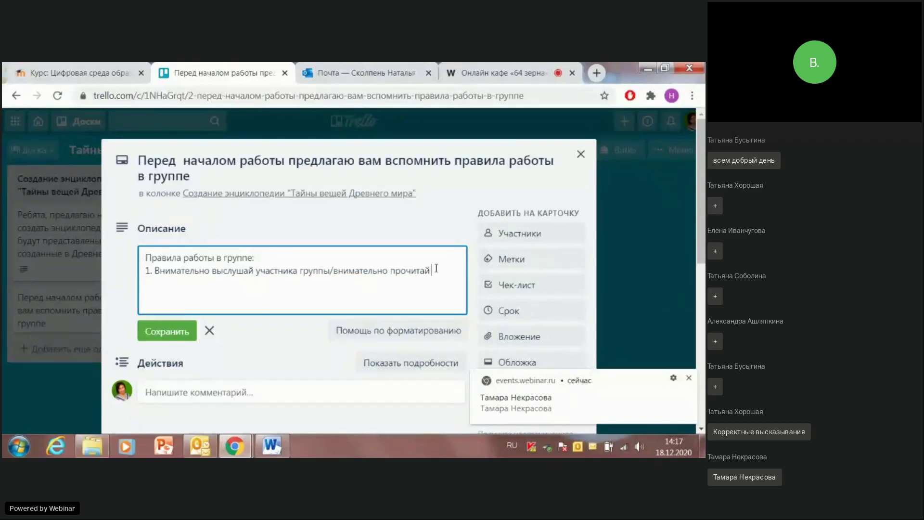
pyautogui.write('ответ')
# Step: Move the phrase 'внимательно прочитай ответ' to sit right after 'выслушай'
pyautogui.moveTo(330, 275); pyautogui.dragTo(430, 275)
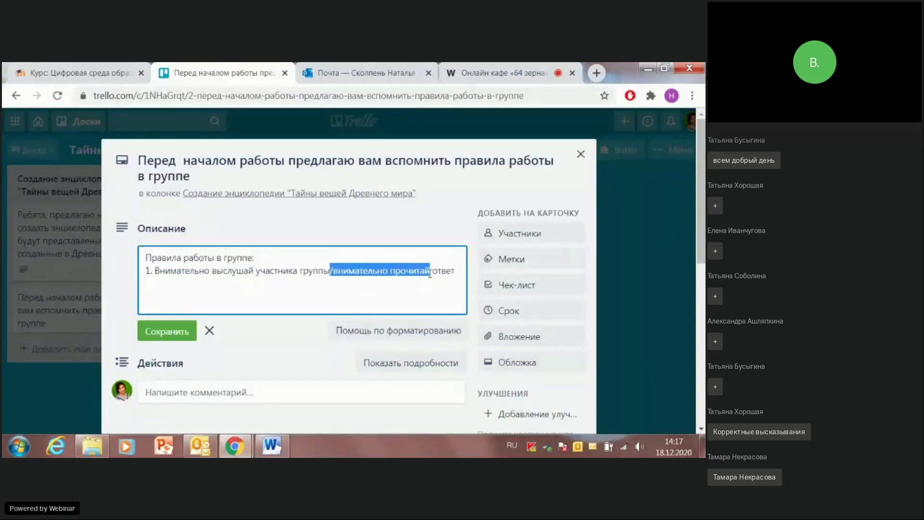
pyautogui.moveTo(430, 274); pyautogui.dragTo(456, 274)
pyautogui.hotkey('ctrl', 'c')
pyautogui.press('BackSpace')
pyautogui.click(253, 269)
pyautogui.hotkey('ctrl', 'v')
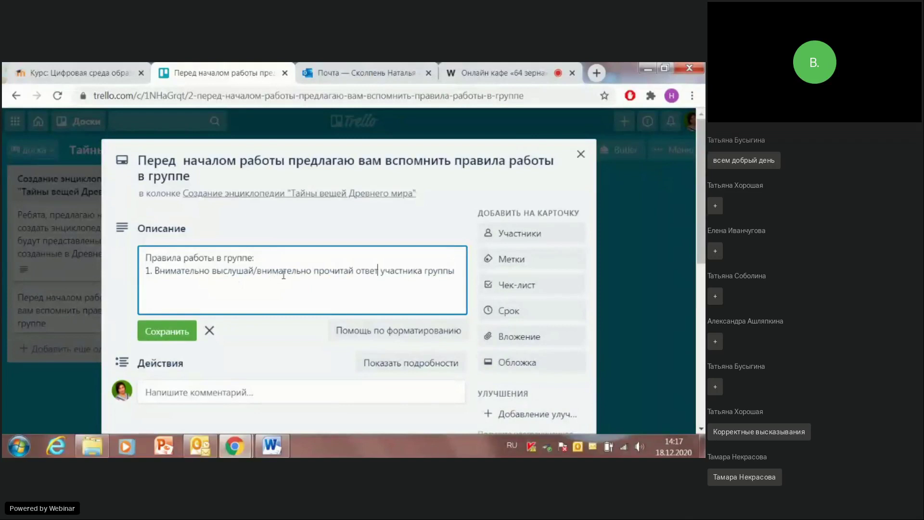
pyautogui.click(453, 272)
pyautogui.click(455, 70)
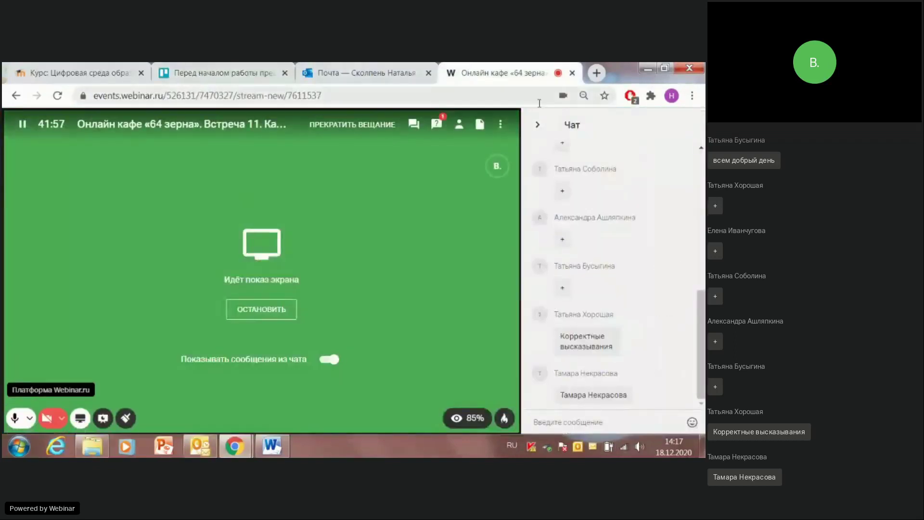
pyautogui.click(436, 124)
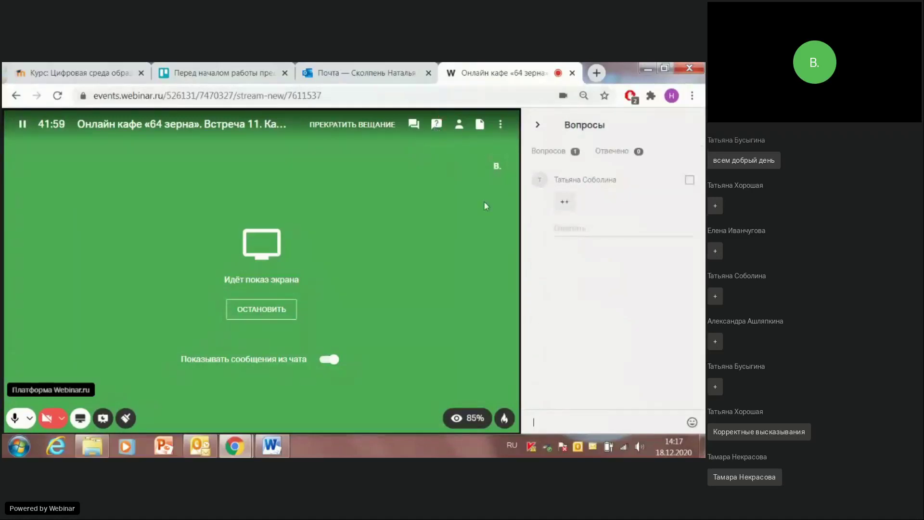
pyautogui.click(414, 124)
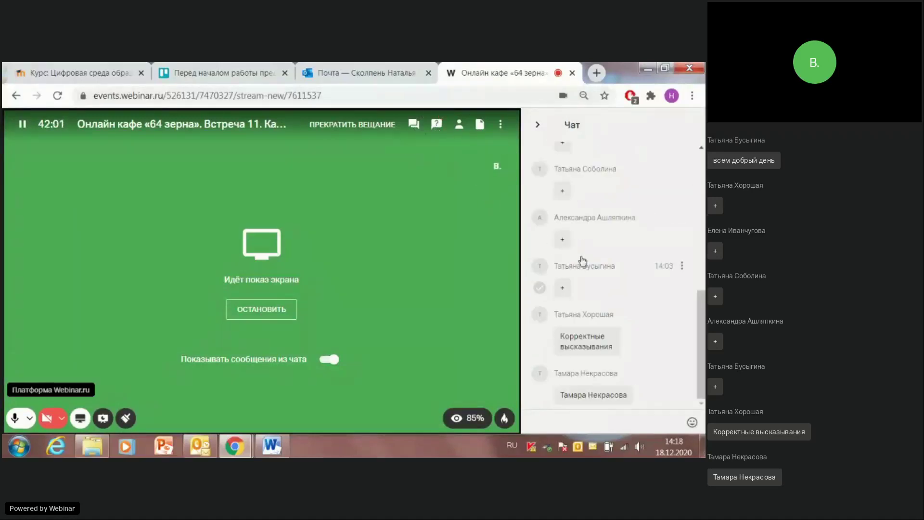
pyautogui.scroll(10, 639, 308)
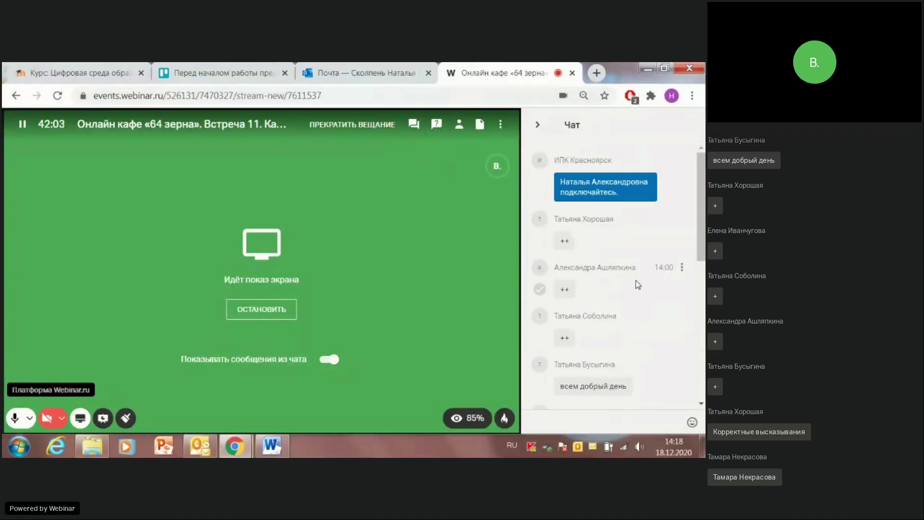
pyautogui.scroll(-10, 638, 283)
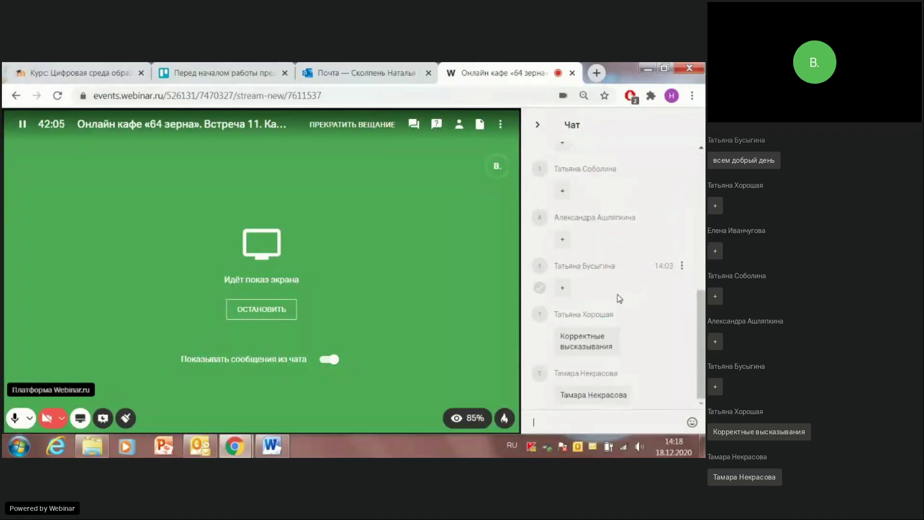
pyautogui.click(219, 73)
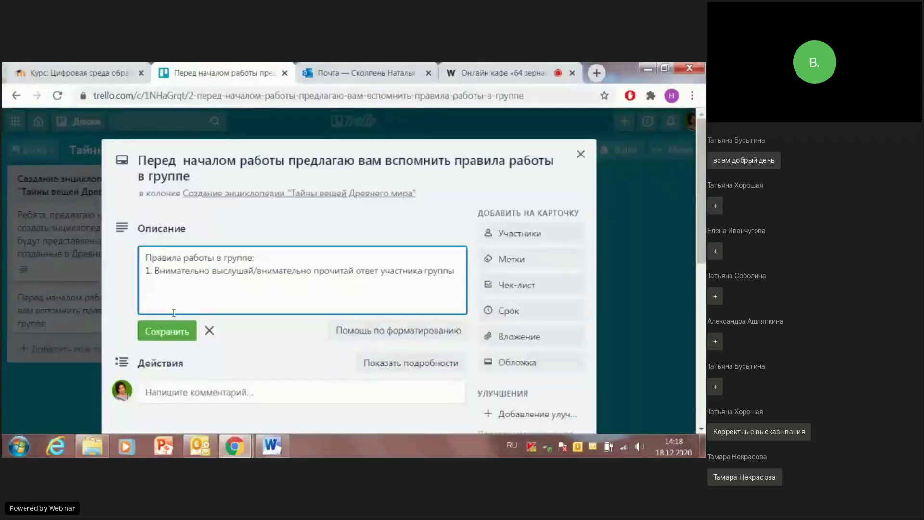
# Step: Add rule 2: 'Старайся сформулировать корректный и понятный комментарий'
pyautogui.write('2.')
pyautogui.write('Форм')
pyautogui.press('BackSpace')
pyautogui.press('BackSpace')
pyautogui.press('BackSpace')
pyautogui.press('BackSpace')
pyautogui.write('Старайся сформулирова')
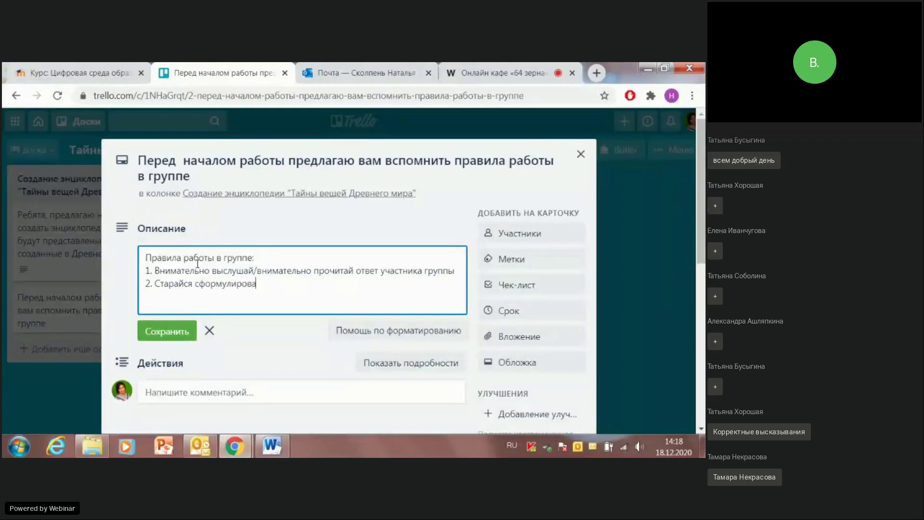
pyautogui.write('ть корректный и понятный ко')
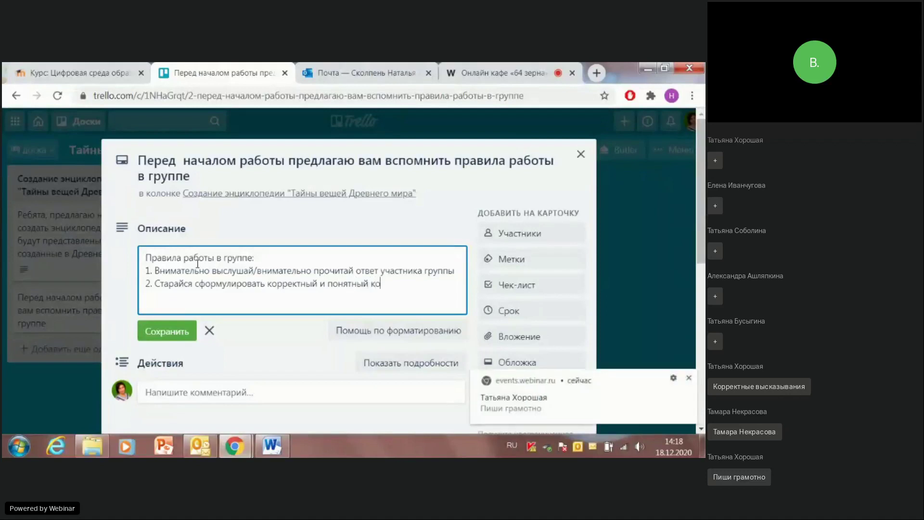
pyautogui.write('мментарий')
# Step: Add rule 3 'Пиши грамотно' and a line of dots, then save the description
pyautogui.press('Return')
pyautogui.write('3. Пиши грамотно')
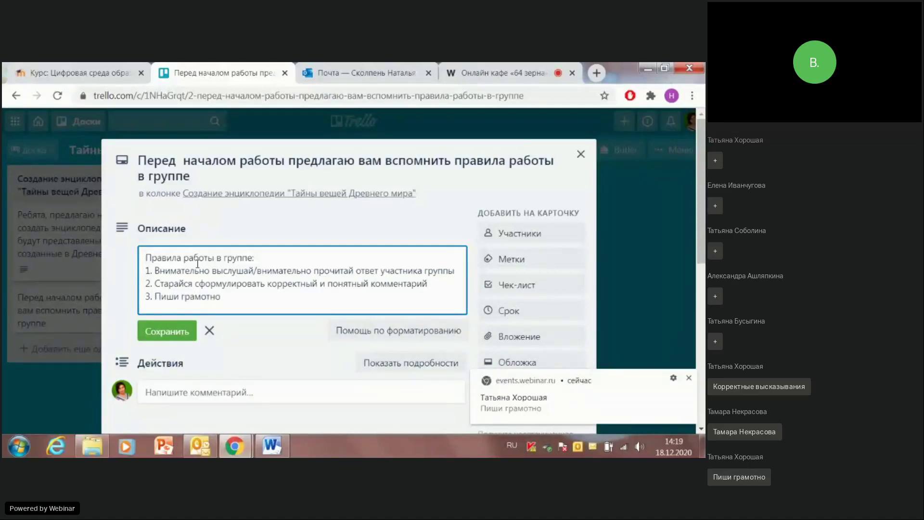
pyautogui.press('Return')
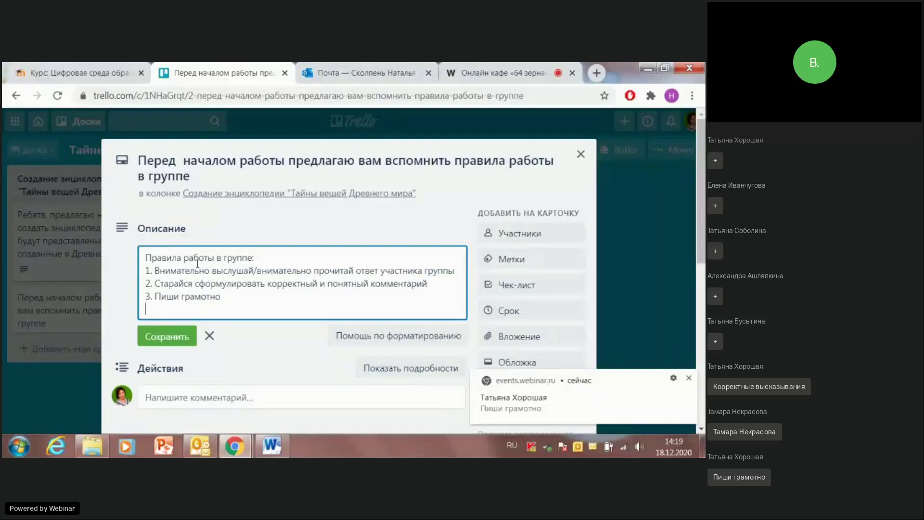
pyautogui.write('.....')
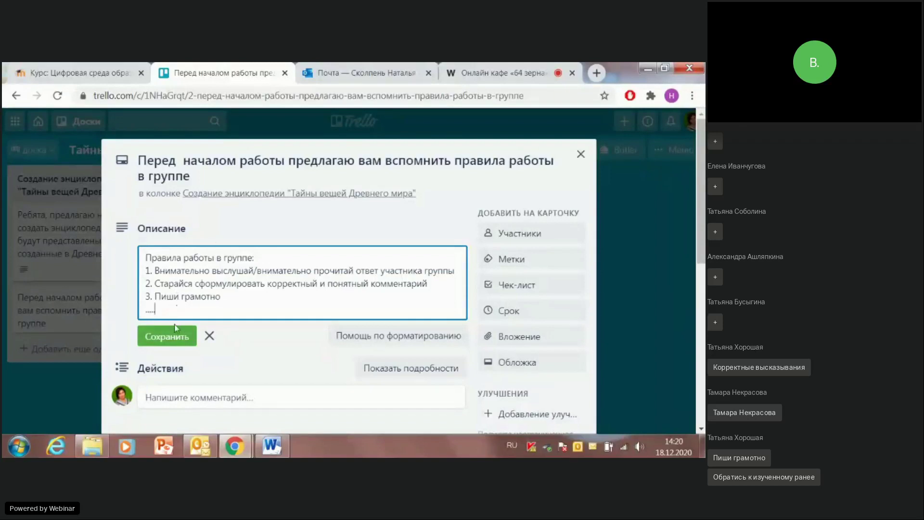
pyautogui.click(156, 337)
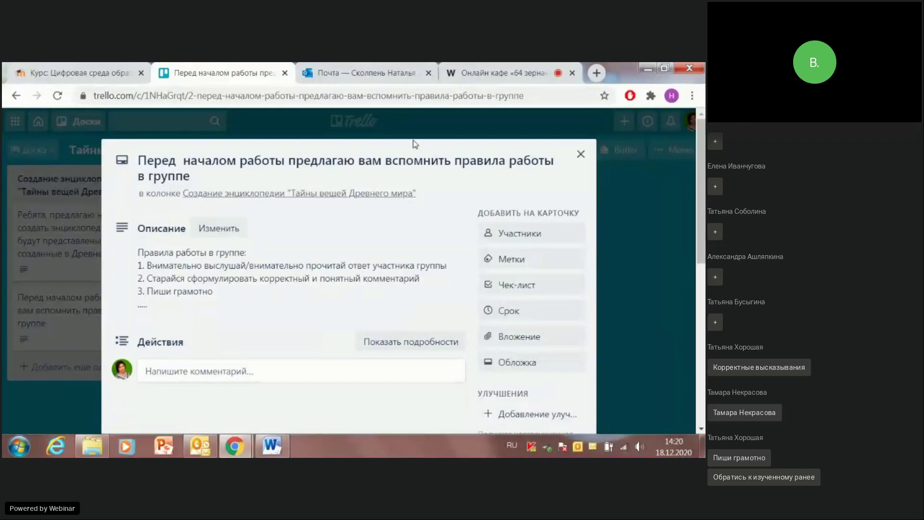
# Step: Close the rules card, then open and close both cards to check their descriptions
pyautogui.click(581, 154)
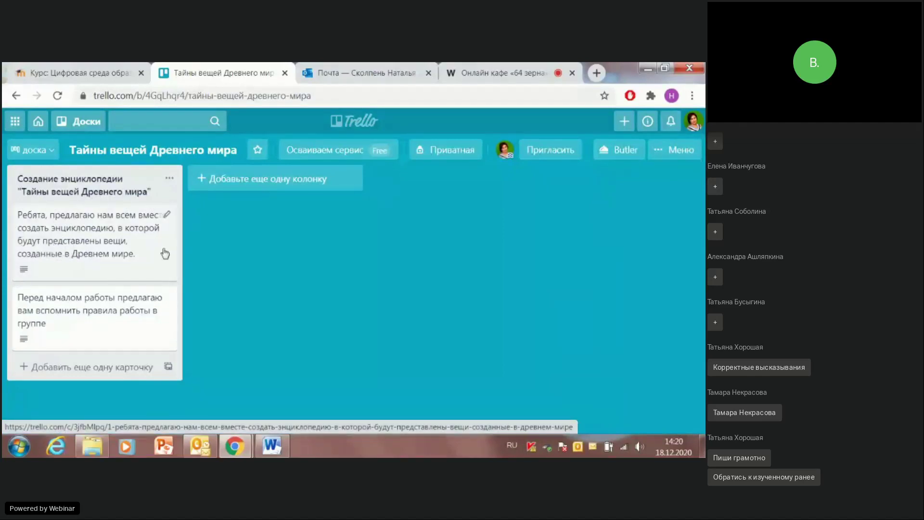
pyautogui.click(123, 239)
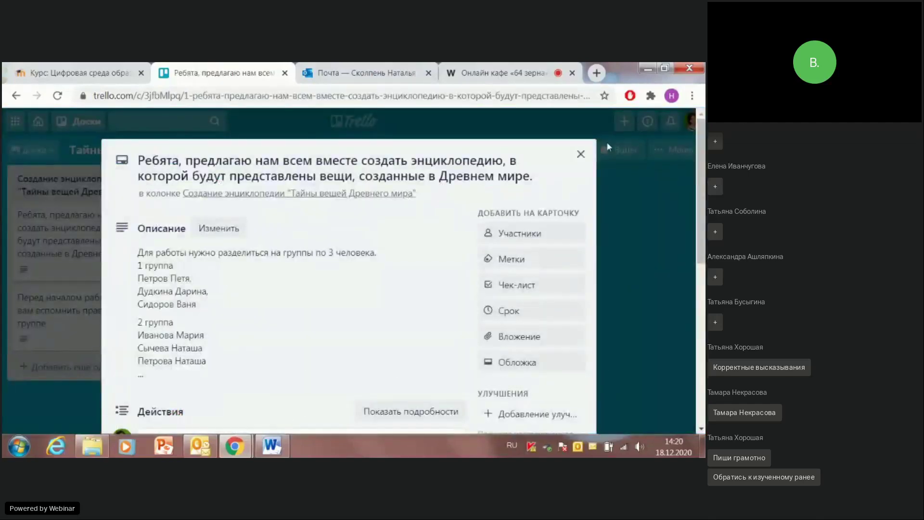
pyautogui.click(581, 154)
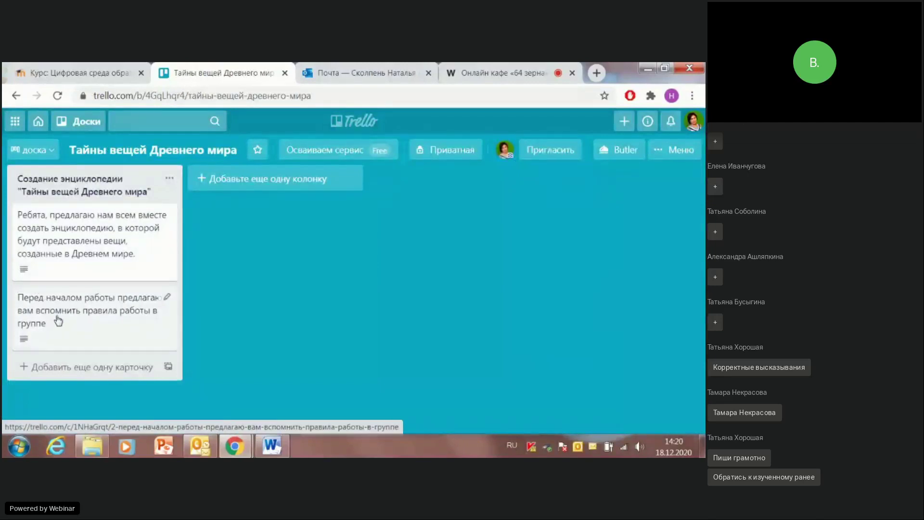
pyautogui.click(58, 321)
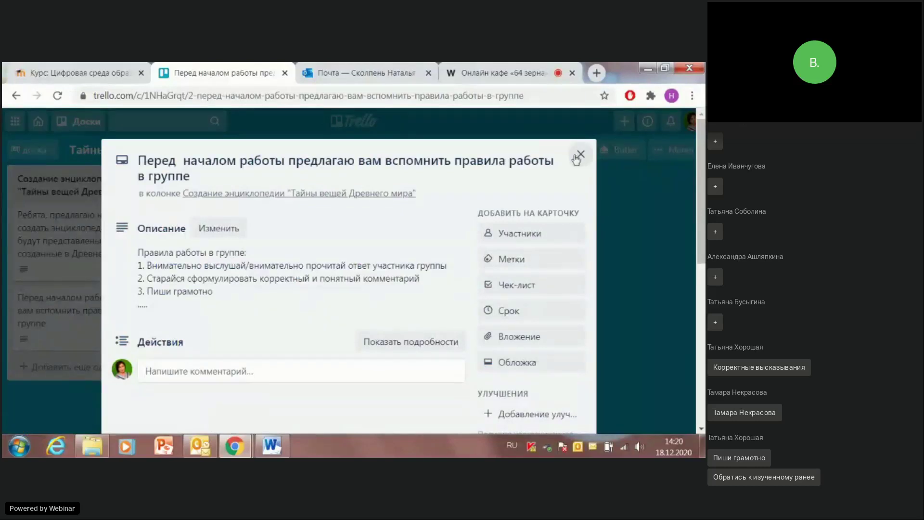
pyautogui.click(581, 154)
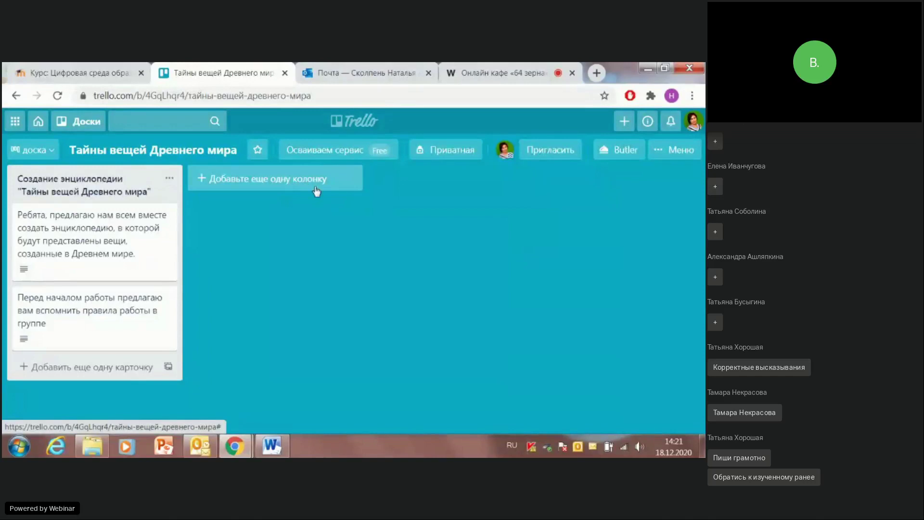
# Step: Start a new list and type its title '1 группа ('
pyautogui.click(250, 187)
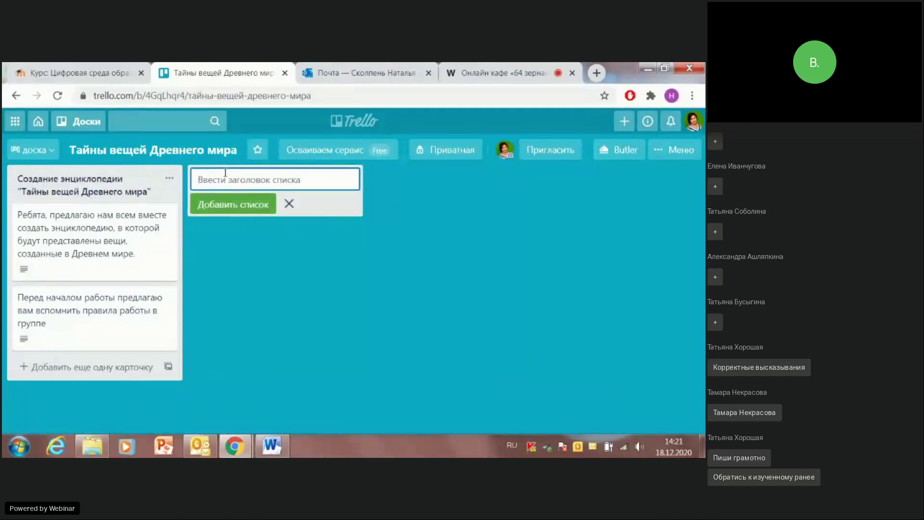
pyautogui.write('1 грку')
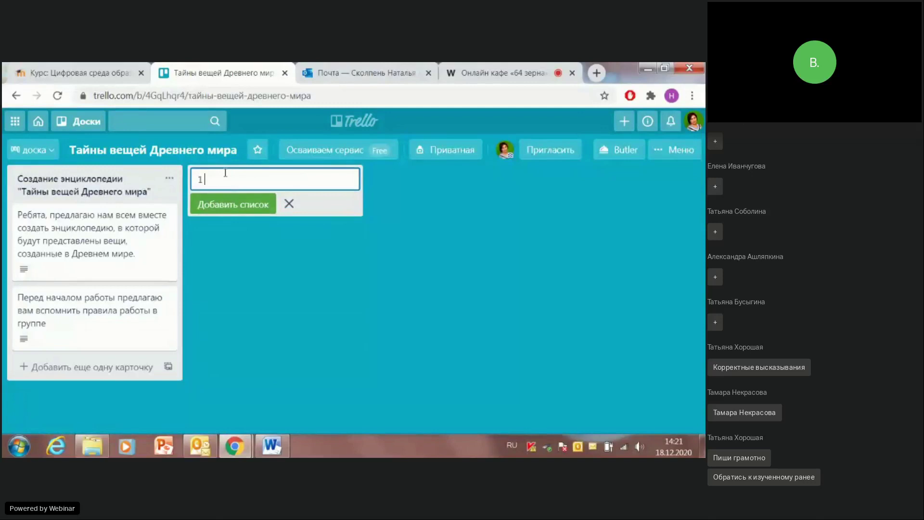
pyautogui.press('BackSpace')
pyautogui.press('BackSpace')
pyautogui.write('уппа (')
# Step: Copy the three group 1 member names from the Word document and return to Trello
pyautogui.click(271, 453)
pyautogui.click(263, 313)
pyautogui.click(174, 266)
pyautogui.moveTo(173, 266); pyautogui.dragTo(238, 294)
pyautogui.hotkey('ctrl', 'c')
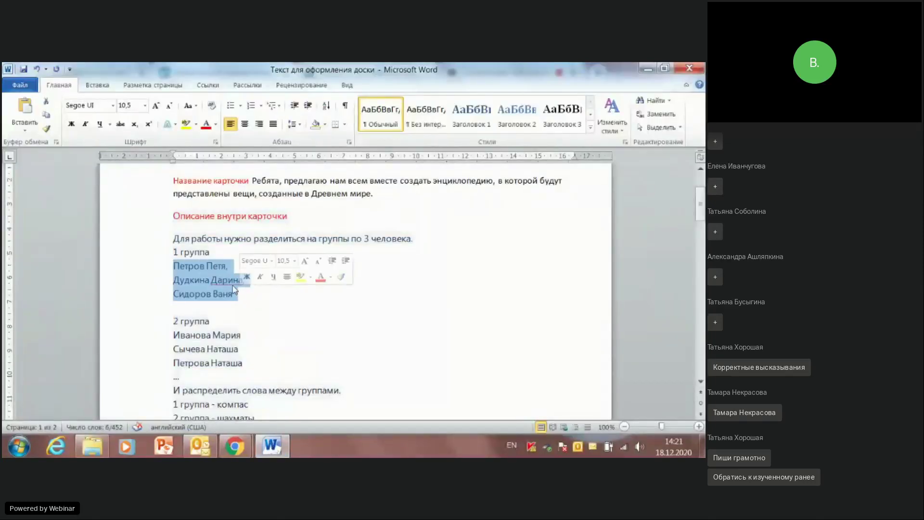
pyautogui.click(648, 68)
# Step: Paste the member names in brackets, fix the '1 группа' prefix, and create the list
pyautogui.write('(')
pyautogui.hotkey('ctrl', 'v')
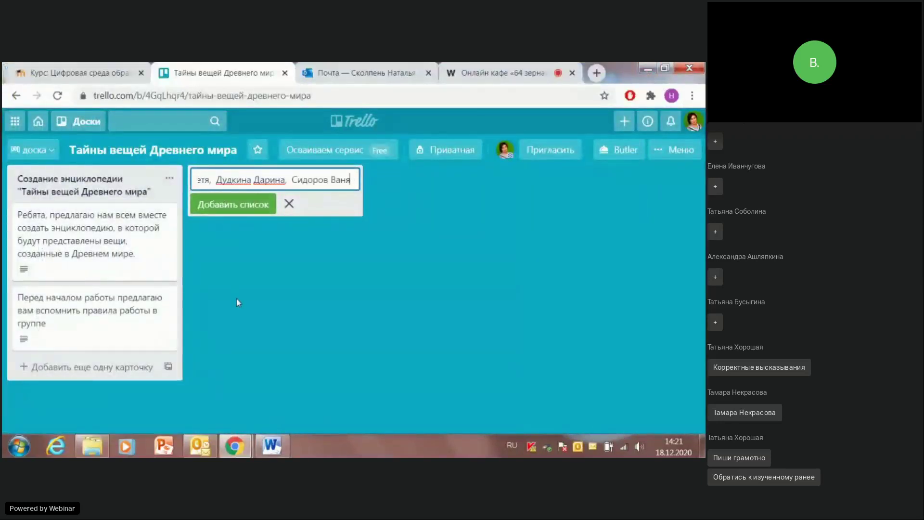
pyautogui.write(')')
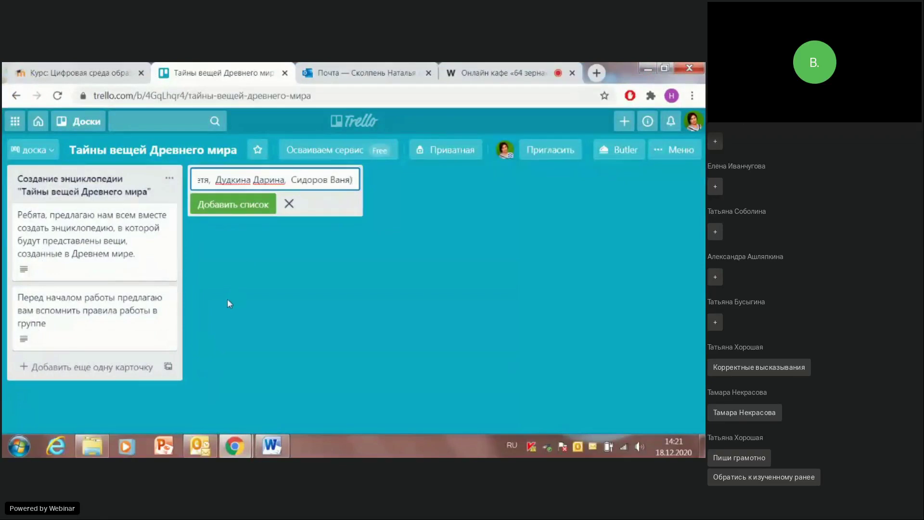
pyautogui.press('Left')
pyautogui.press('Left')
pyautogui.press('Left')
pyautogui.press('Left')
pyautogui.press('Left')
pyautogui.press('Left')
pyautogui.press('Left')
pyautogui.press('Left')
pyautogui.press('Left')
pyautogui.press('Left')
pyautogui.press('Left')
pyautogui.press('Left')
pyautogui.press('Left')
pyautogui.press('Left')
pyautogui.press('Left')
pyautogui.press('Left')
pyautogui.press('Left')
pyautogui.press('Left')
pyautogui.press('Left')
pyautogui.press('Left')
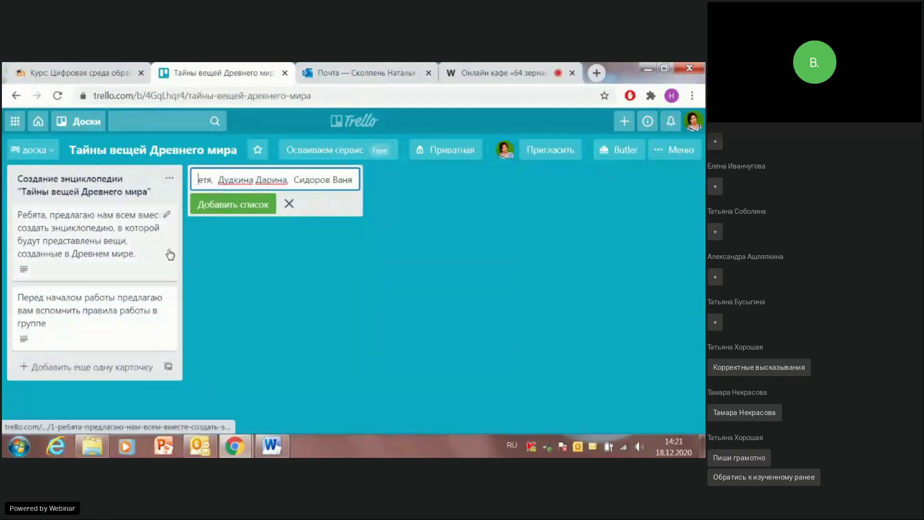
pyautogui.press('Left')
pyautogui.press('Left')
pyautogui.press('Left')
pyautogui.press('Left')
pyautogui.press('Left')
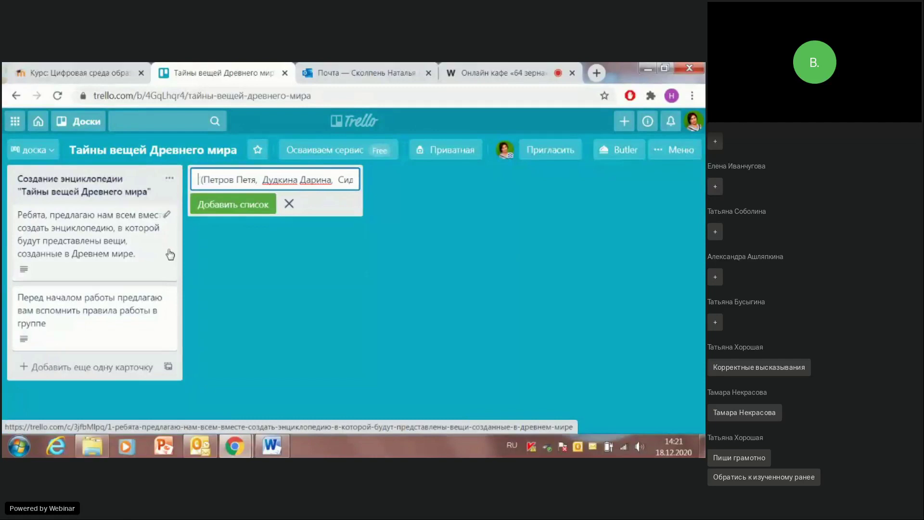
pyautogui.write('1 группа')
pyautogui.click(231, 205)
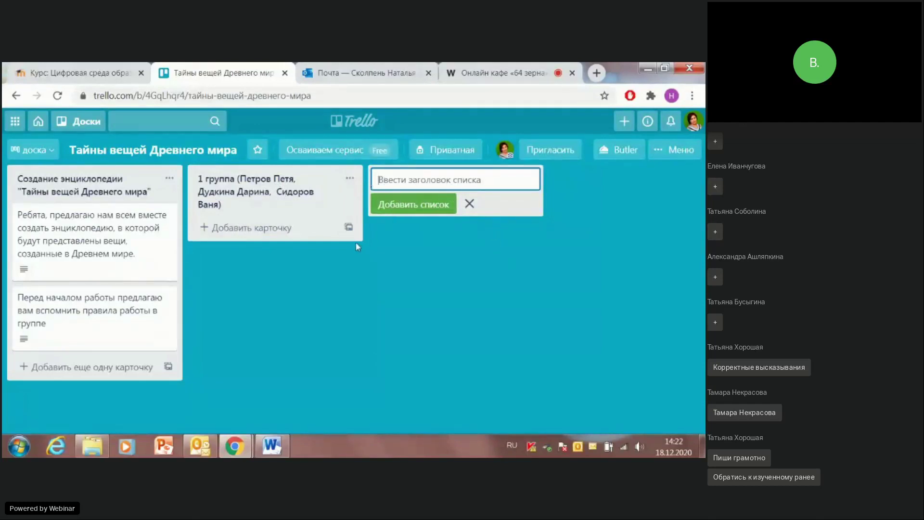
# Step: Title a new list '2 группа (…)' with group 2's three member names pasted from Word
pyautogui.write('2 группа ')
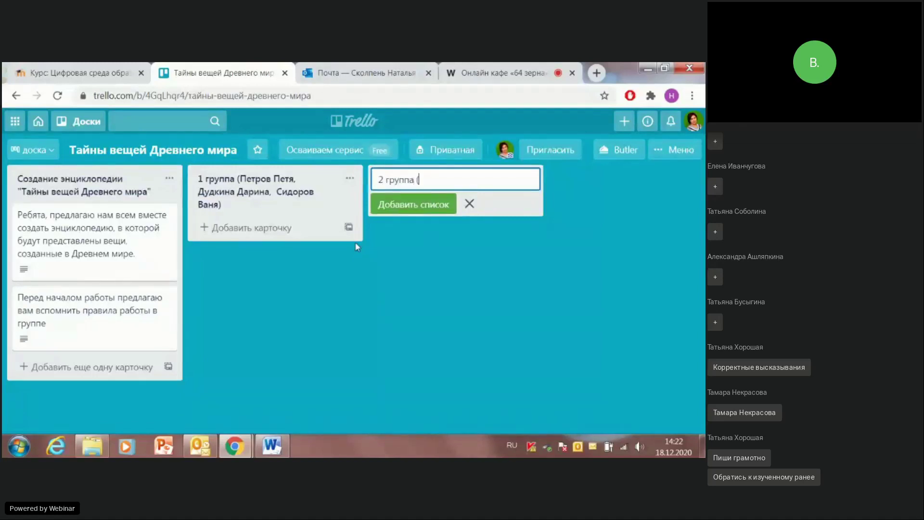
pyautogui.write('(')
pyautogui.click(277, 450)
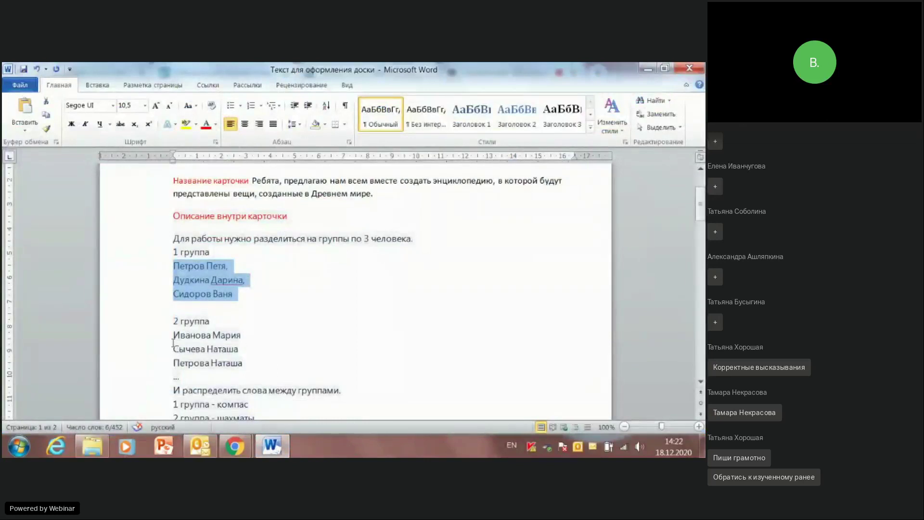
pyautogui.moveTo(173, 334); pyautogui.dragTo(241, 359)
pyautogui.hotkey('ctrl', 'c')
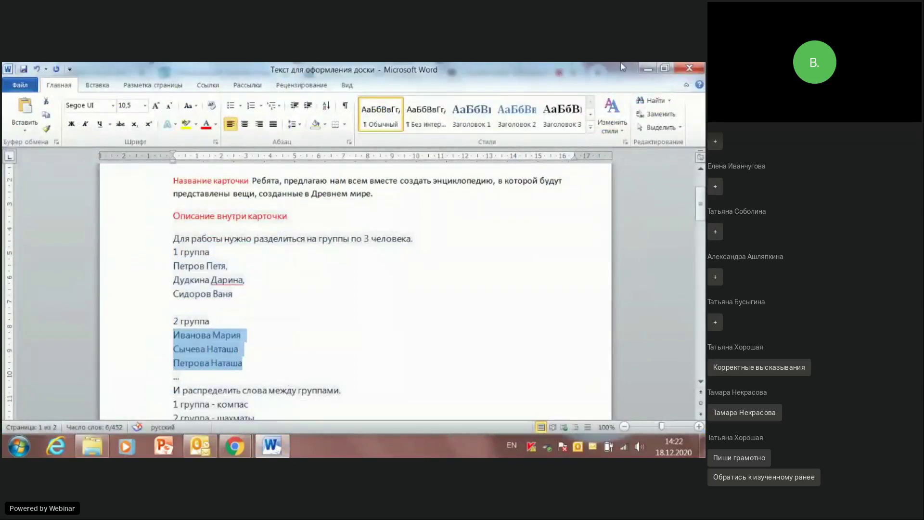
pyautogui.click(648, 68)
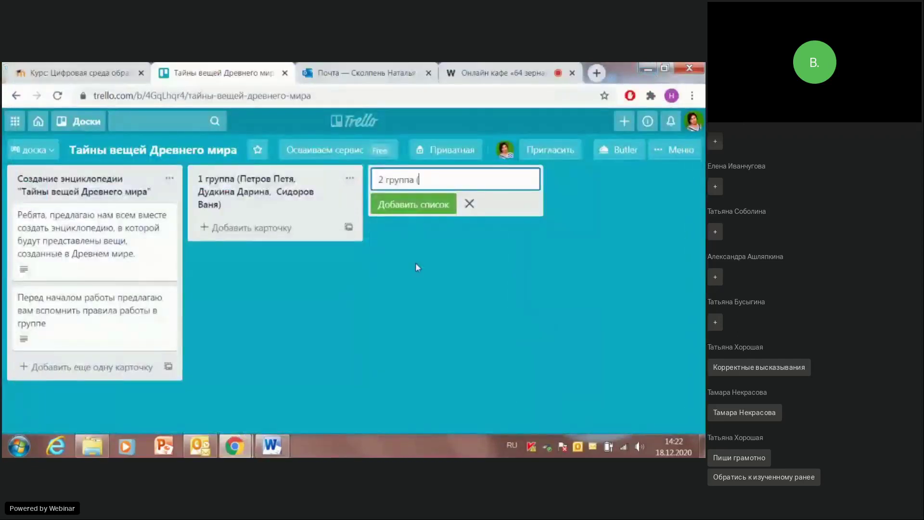
pyautogui.hotkey('ctrl', 'v')
pyautogui.write(')')
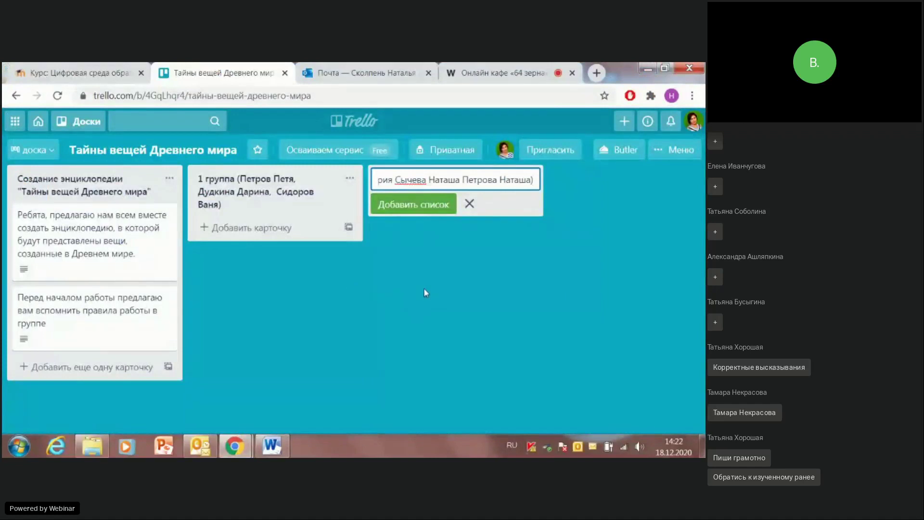
pyautogui.press('Return')
# Step: Create the 2 группа list, then begin a new card in the 1 группа list
pyautogui.click(425, 287)
pyautogui.click(255, 192)
pyautogui.click(433, 179)
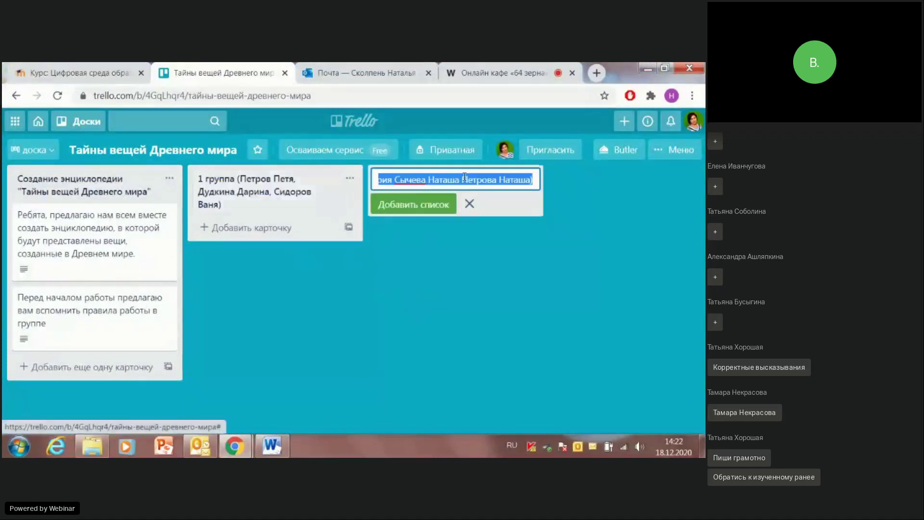
pyautogui.click(435, 206)
pyautogui.click(416, 280)
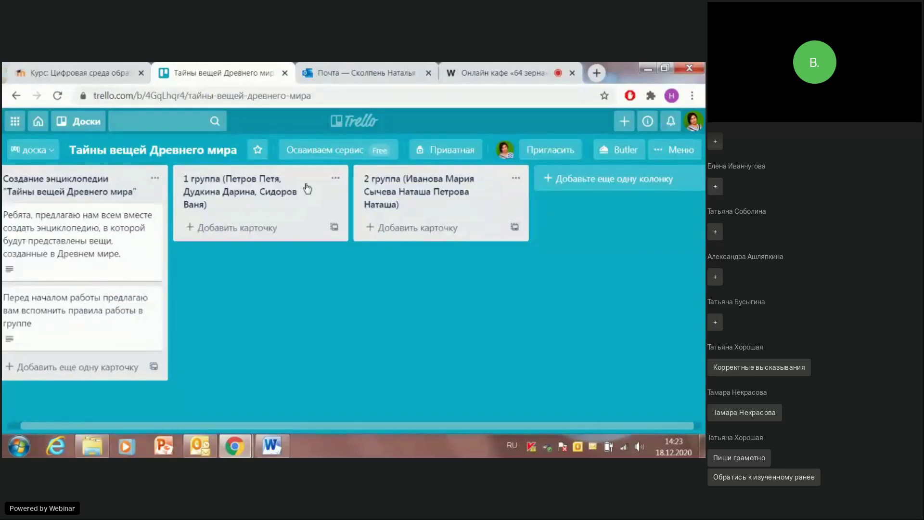
pyautogui.click(227, 237)
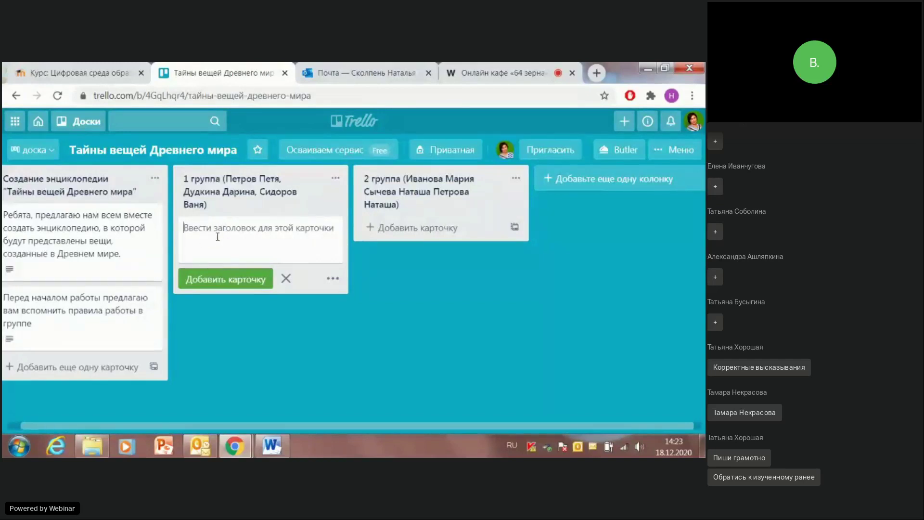
# Step: Enter 'Работа в группе' as the new card's title in the 1 группа list
pyautogui.write('Ра')
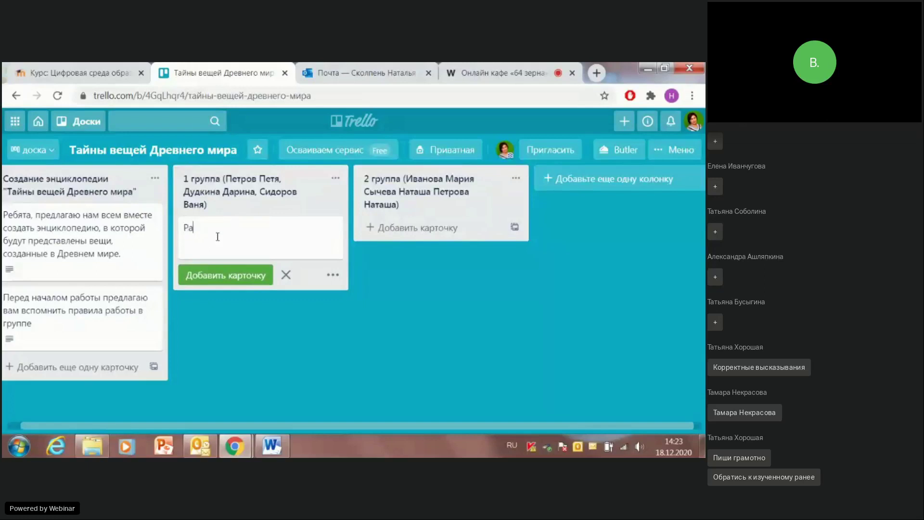
pyautogui.write('бота в группе.')
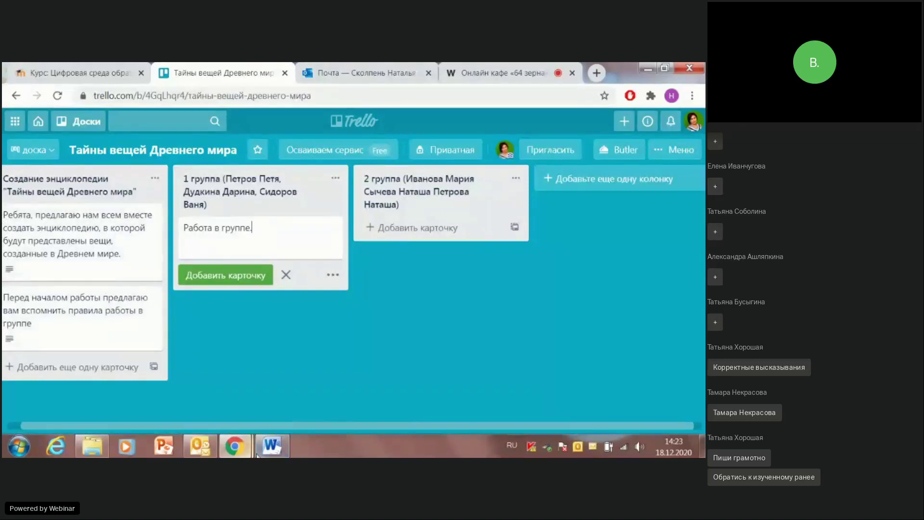
pyautogui.moveTo(271, 452)
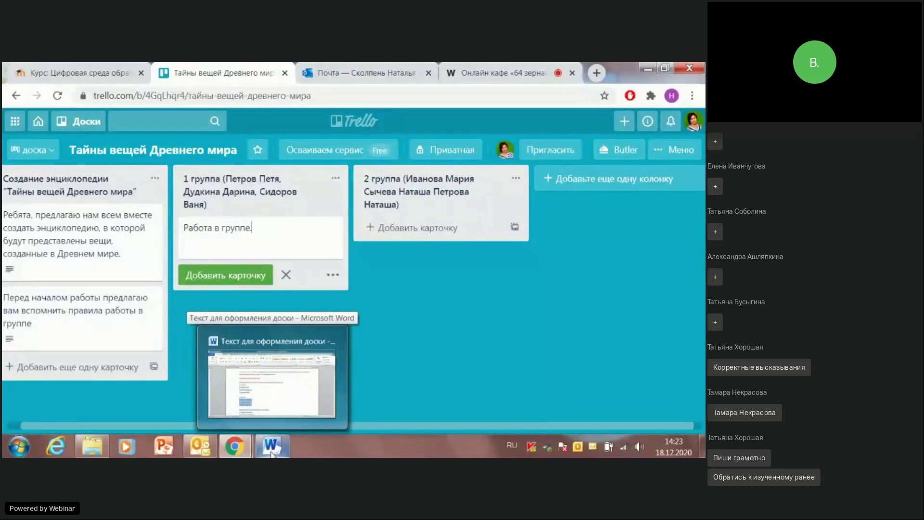
# Step: Select the Word lines assigning компас, шахматы and стекло to the groups, then return to Trello
pyautogui.click(250, 409)
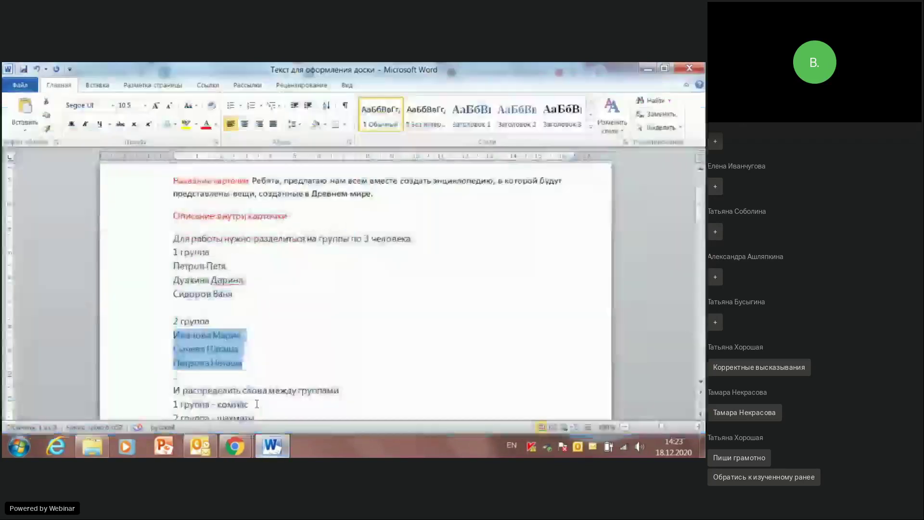
pyautogui.click(284, 324)
pyautogui.scroll(-3, 270, 322)
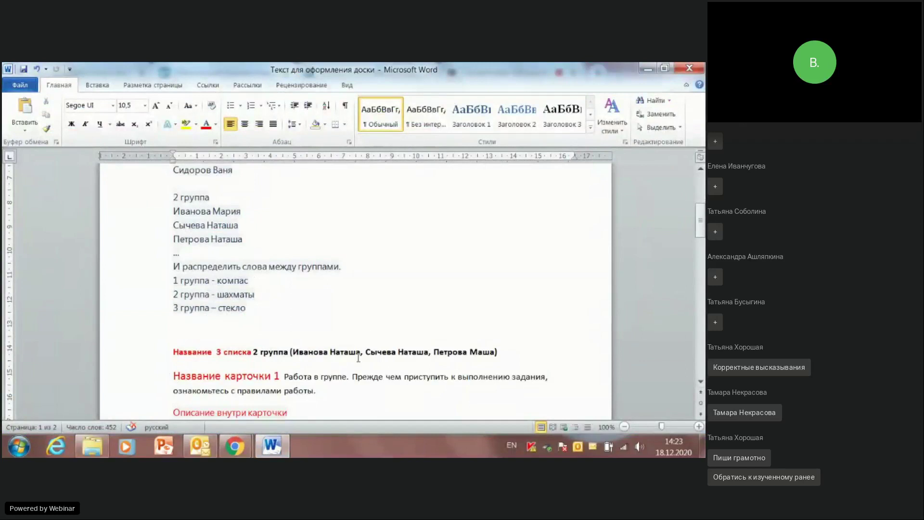
pyautogui.moveTo(173, 264); pyautogui.dragTo(266, 312)
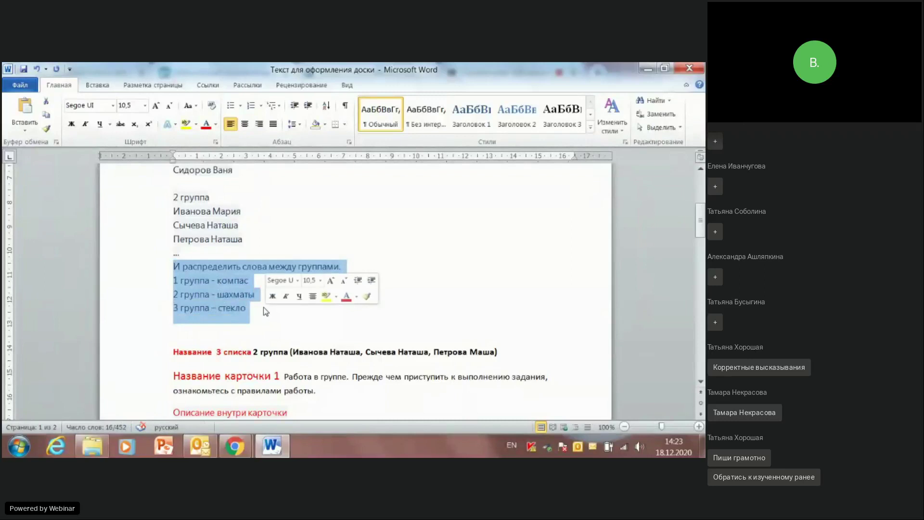
pyautogui.click(648, 69)
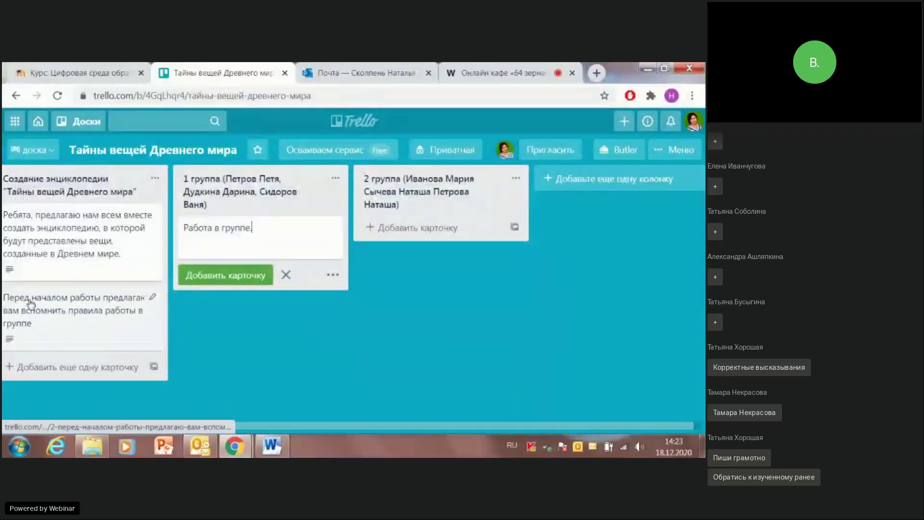
# Step: Append '1 группа - компас, 2 группа - шахматы, 3 группа - стекло' to the first card's description and save
pyautogui.click(45, 248)
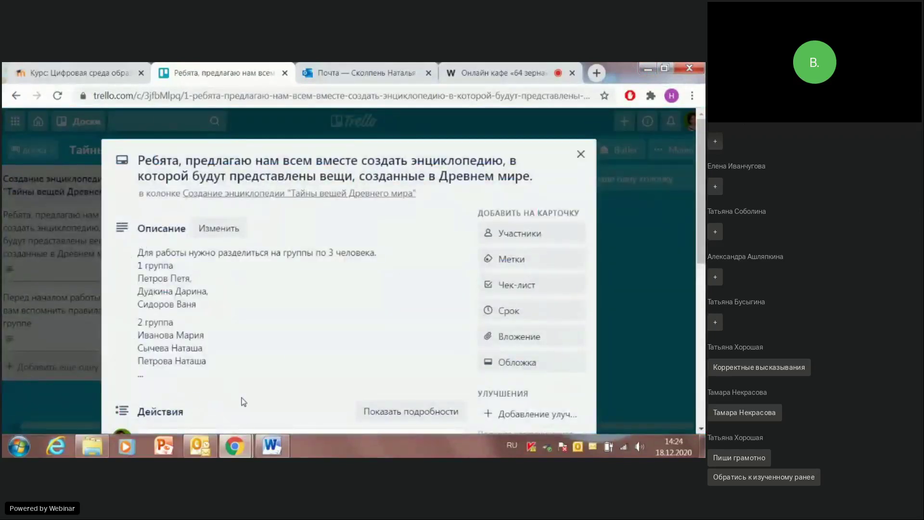
pyautogui.click(213, 232)
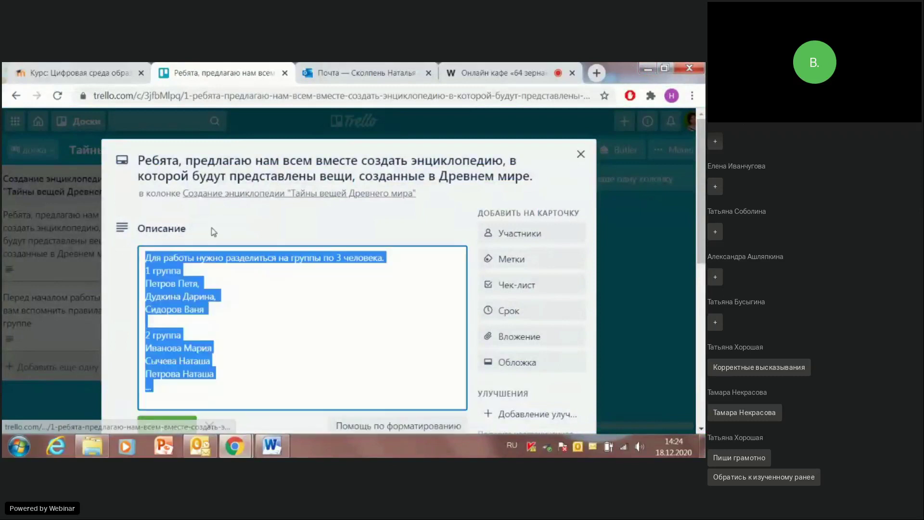
pyautogui.hotkey('ctrl', 'End')
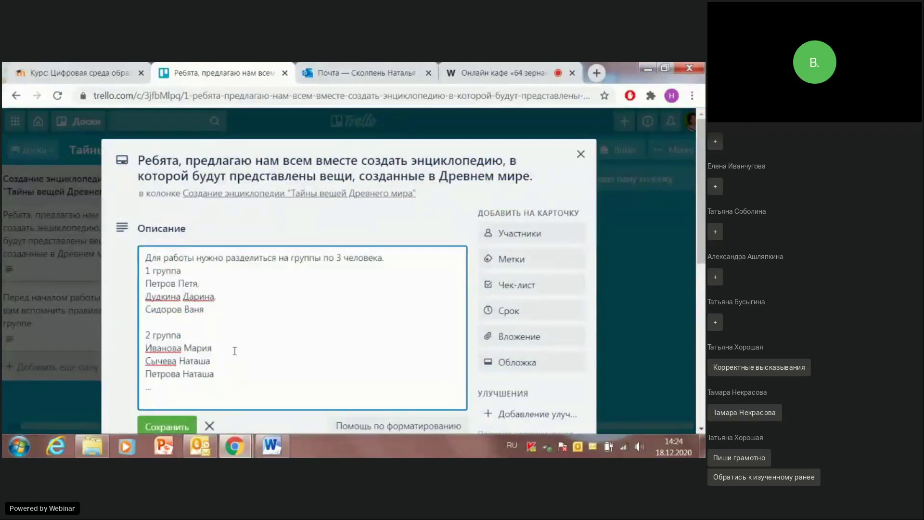
pyautogui.press('Return')
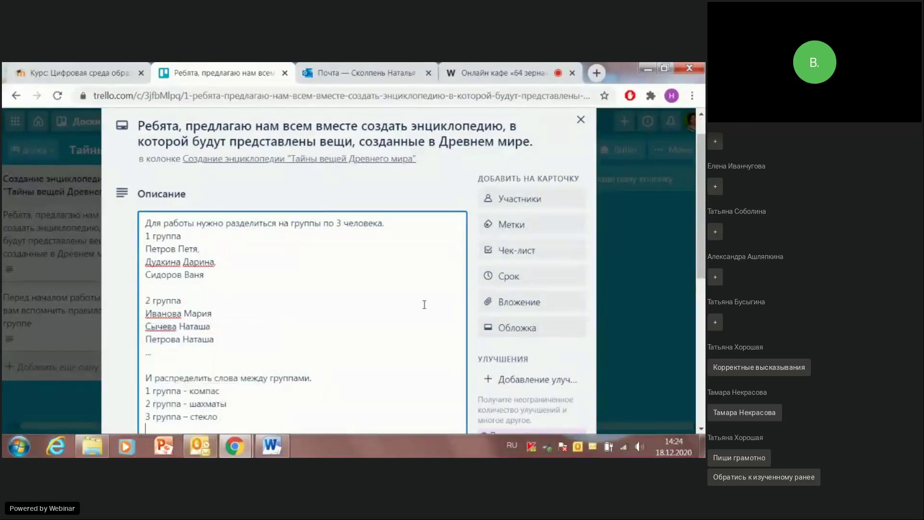
pyautogui.scroll(-5, 255, 317)
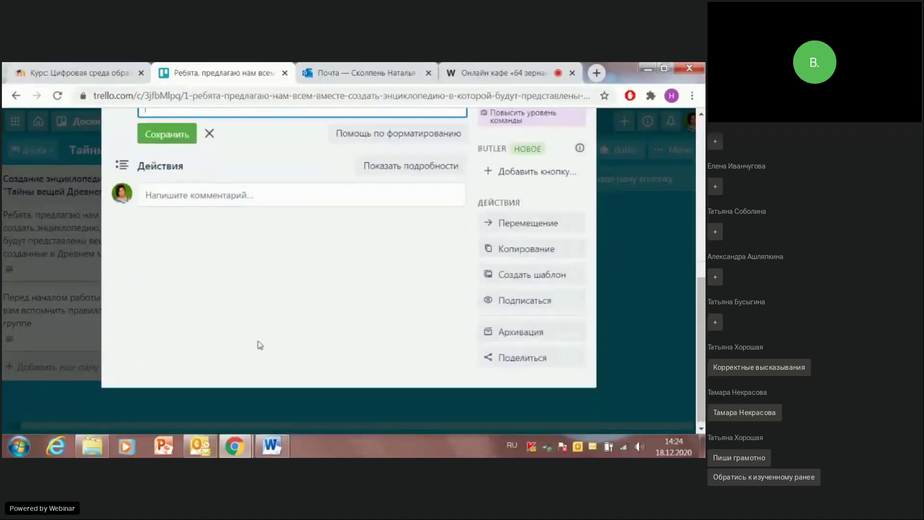
pyautogui.click(163, 138)
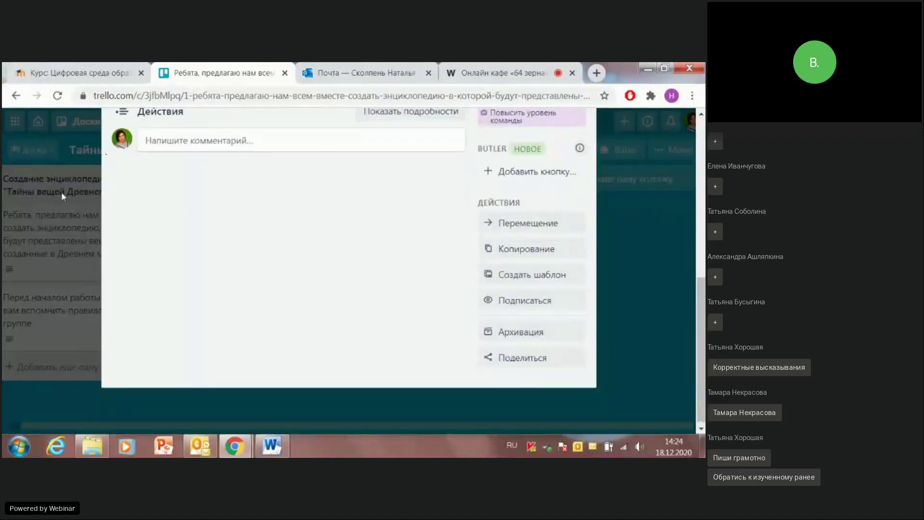
pyautogui.scroll(6, 617, 203)
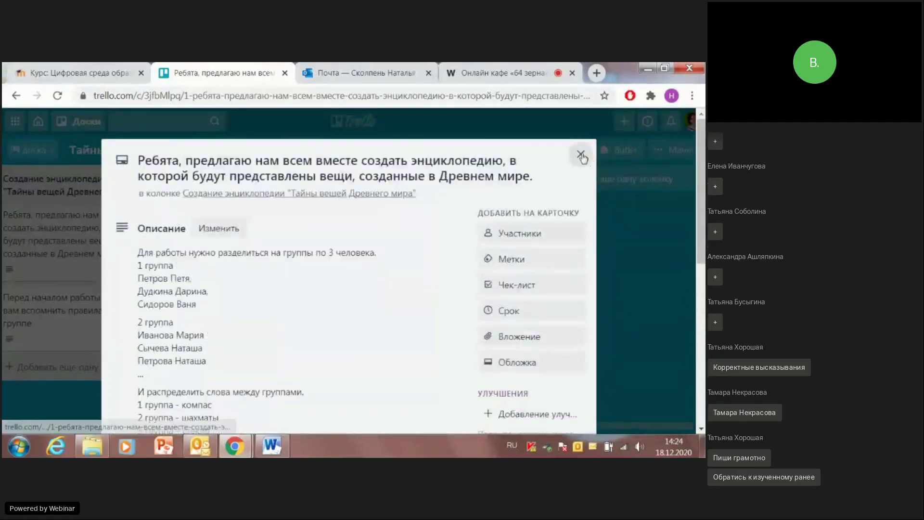
pyautogui.click(581, 154)
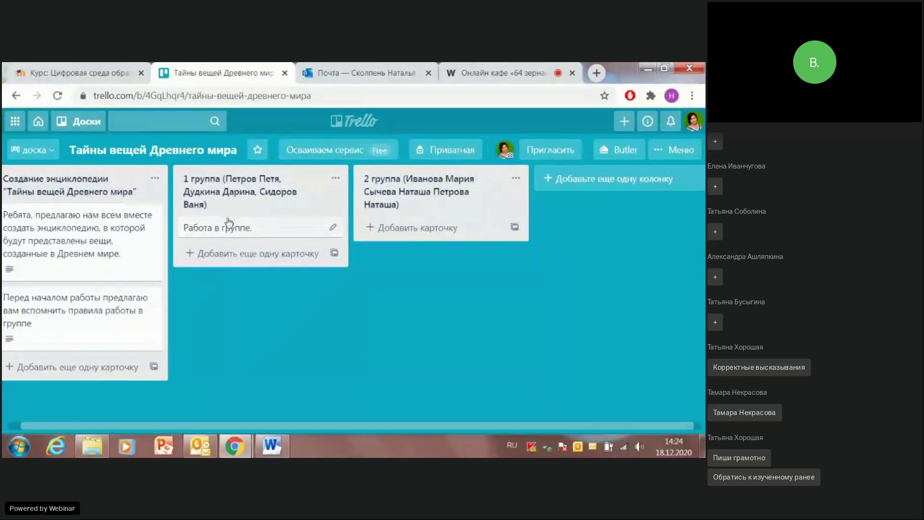
# Step: Open the Работа в группе. card and select the group-work rules text in Word
pyautogui.click(226, 231)
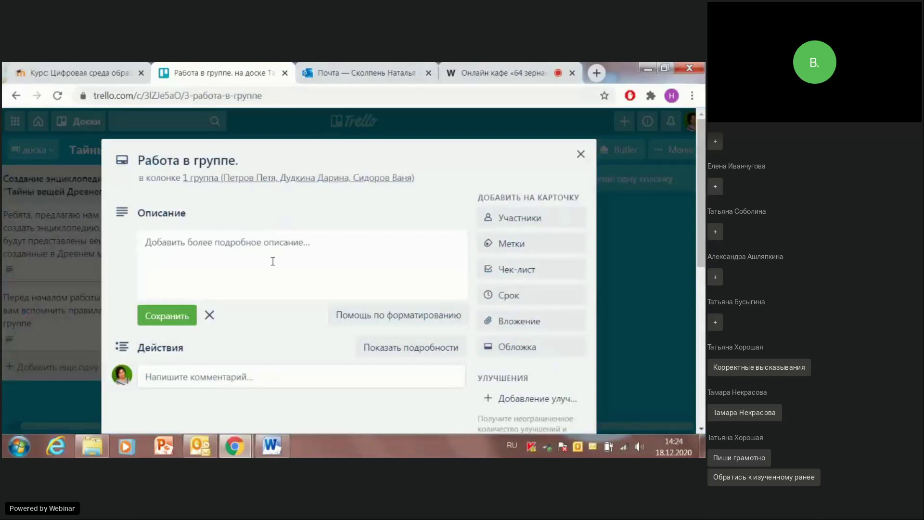
pyautogui.moveTo(272, 452)
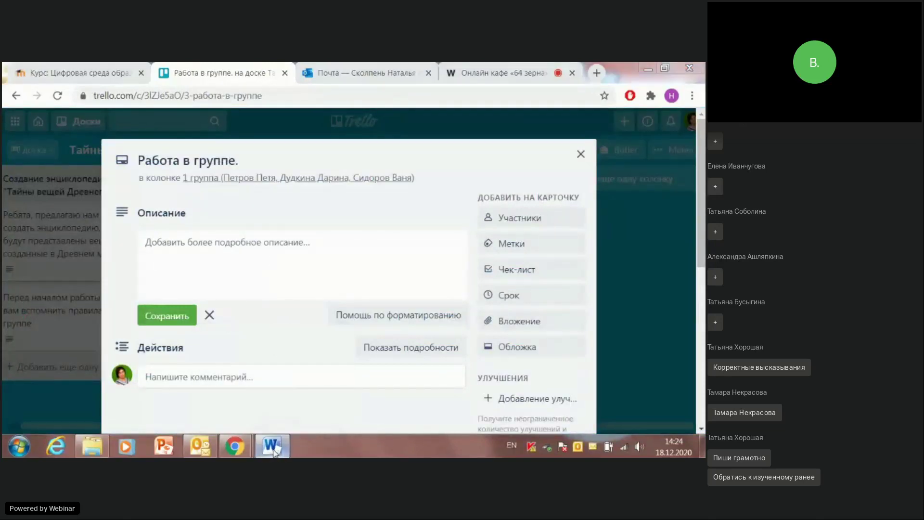
pyautogui.click(277, 336)
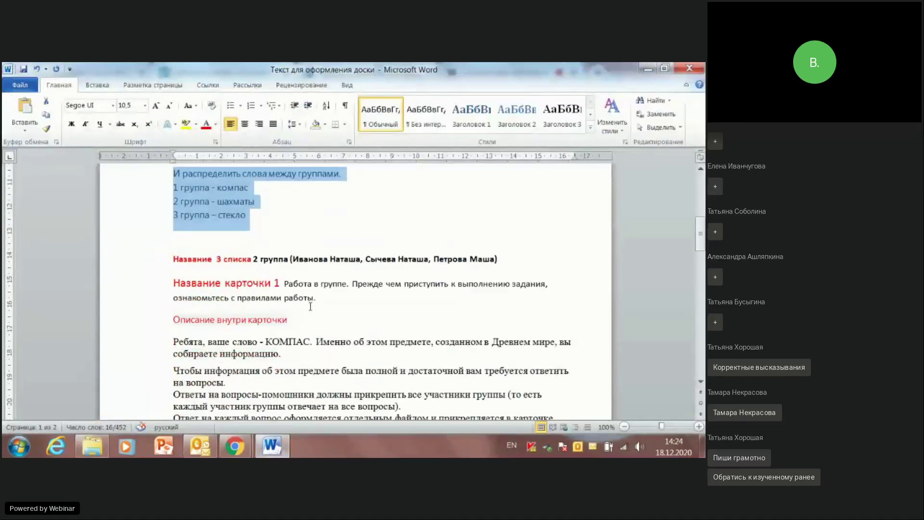
pyautogui.scroll(-2, 311, 306)
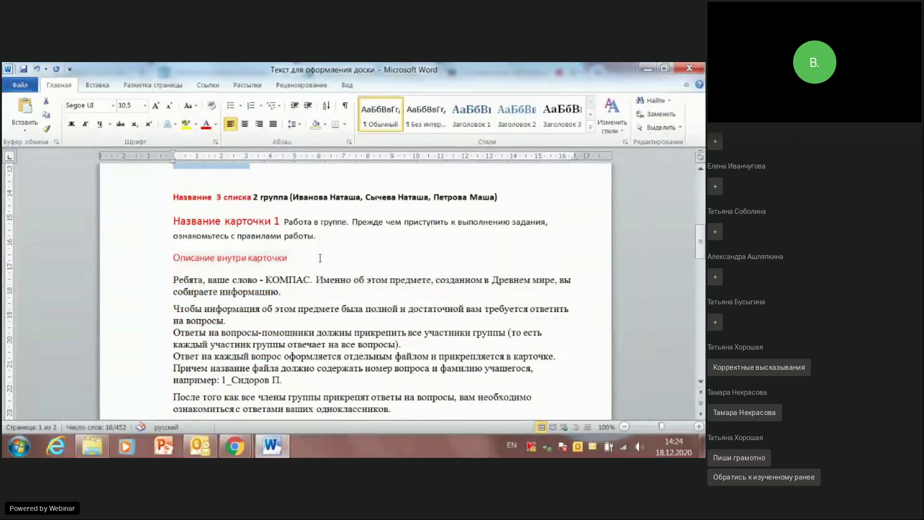
pyautogui.scroll(-2, 320, 258)
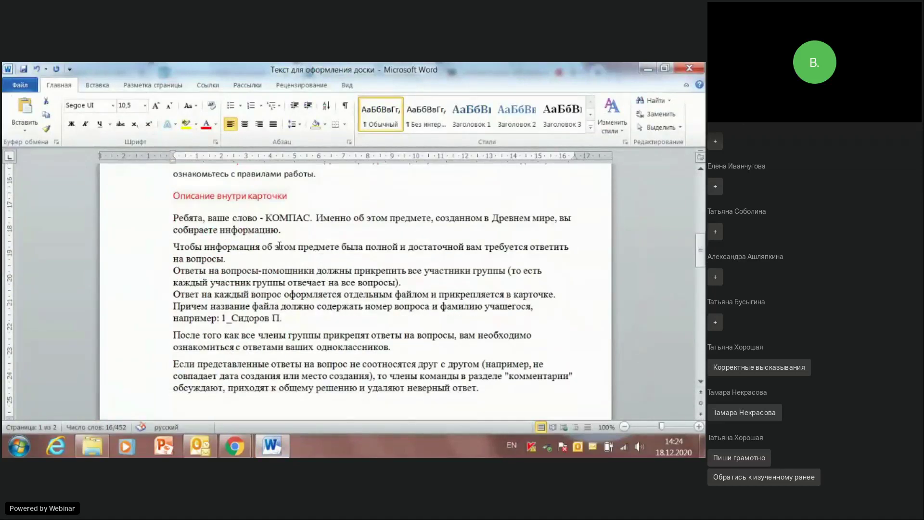
pyautogui.moveTo(173, 218); pyautogui.dragTo(652, 369)
pyautogui.scroll(-10, 618, 389)
pyautogui.scroll(-1, 635, 367)
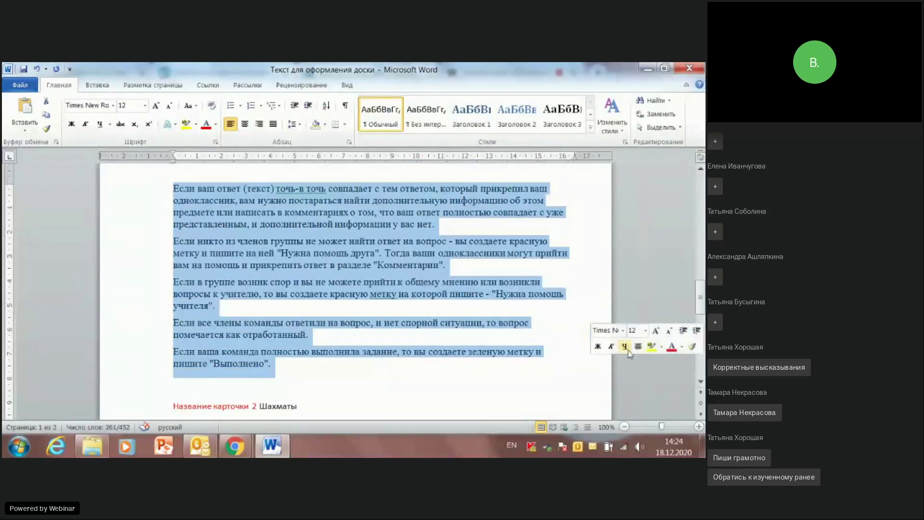
pyautogui.click(647, 71)
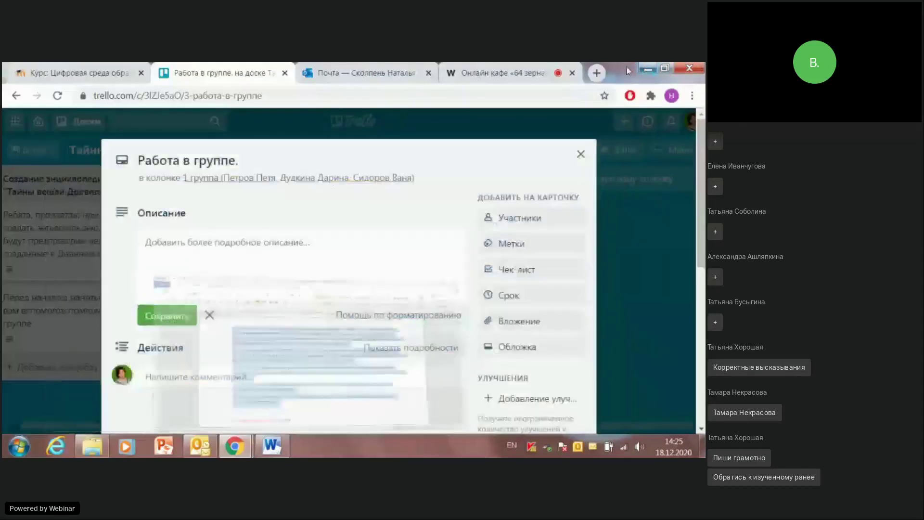
# Step: Paste the rules text, including the red and green label instructions, into the card description and save it
pyautogui.click(161, 245)
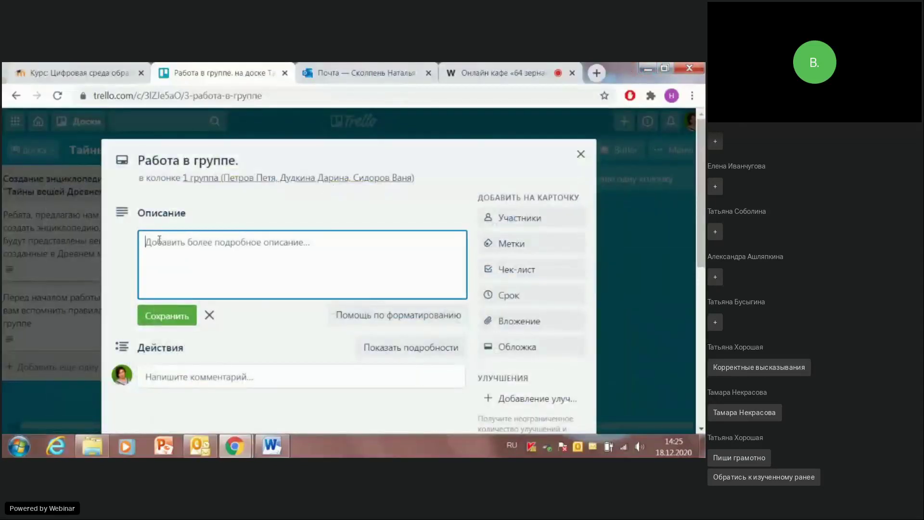
pyautogui.hotkey('ctrl', 'v')
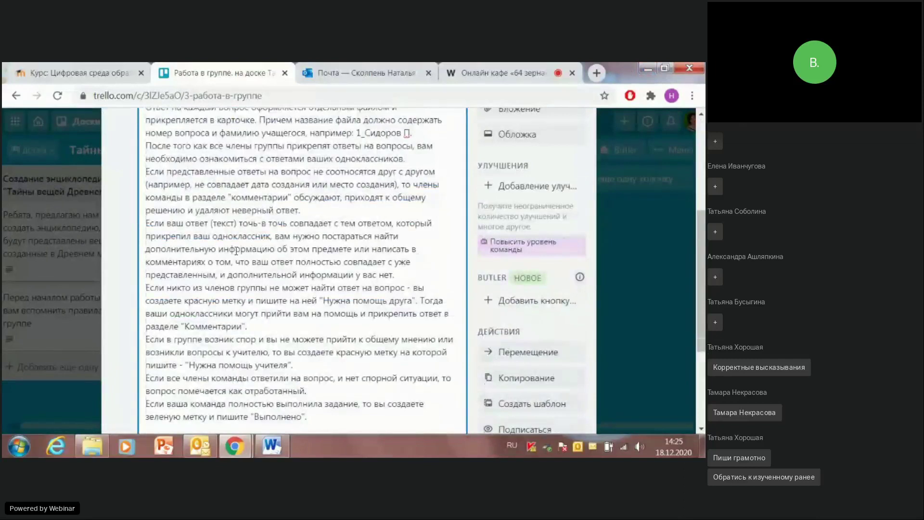
pyautogui.scroll(3, 236, 255)
pyautogui.scroll(2, 220, 242)
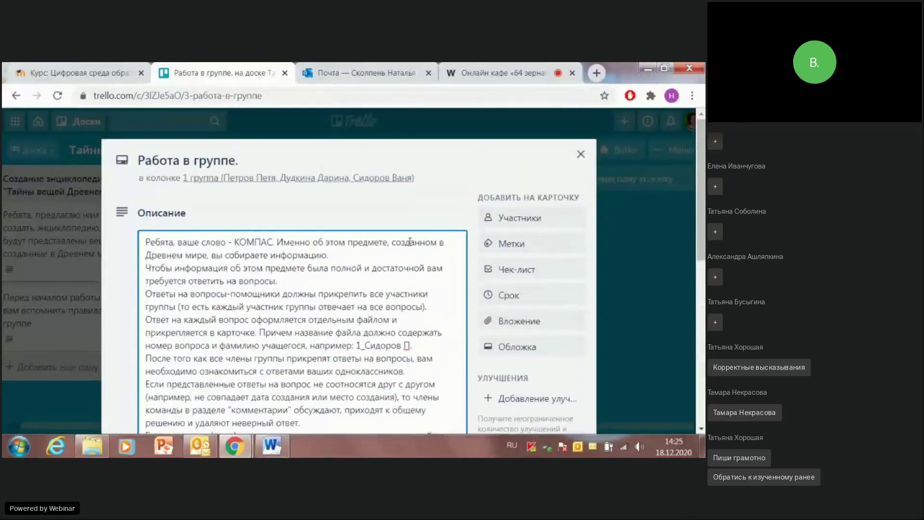
pyautogui.scroll(-2, 463, 174)
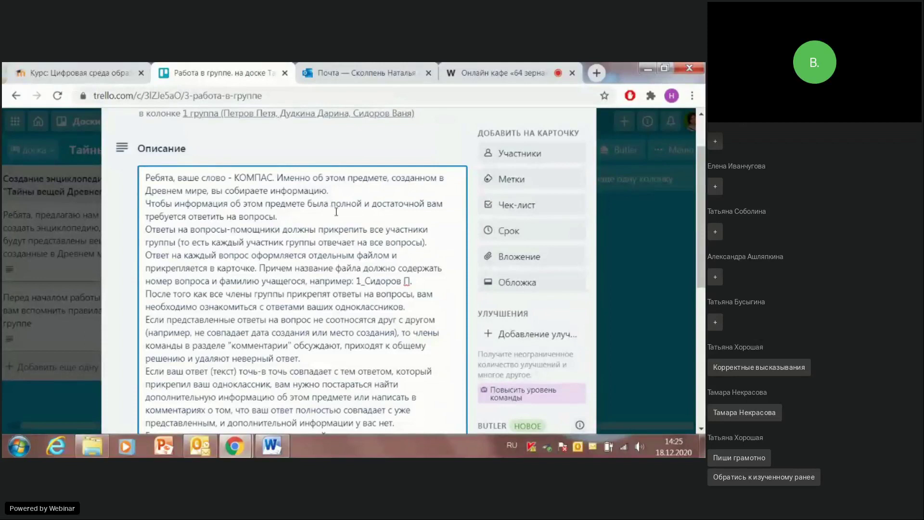
pyautogui.scroll(-1, 340, 217)
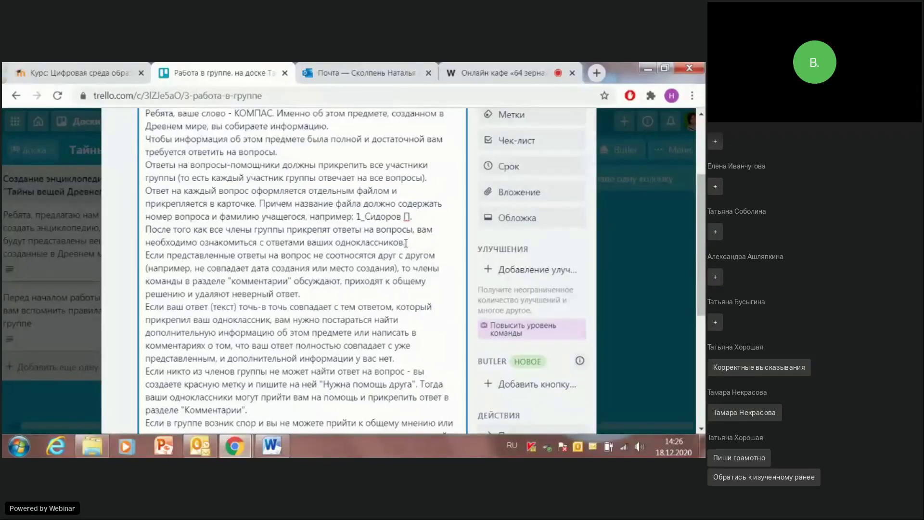
pyautogui.scroll(-1, 399, 245)
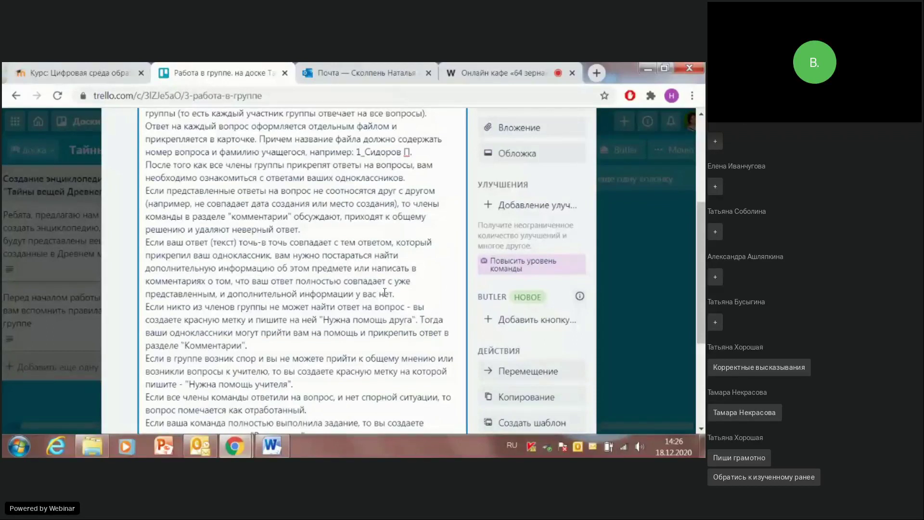
pyautogui.click(239, 287)
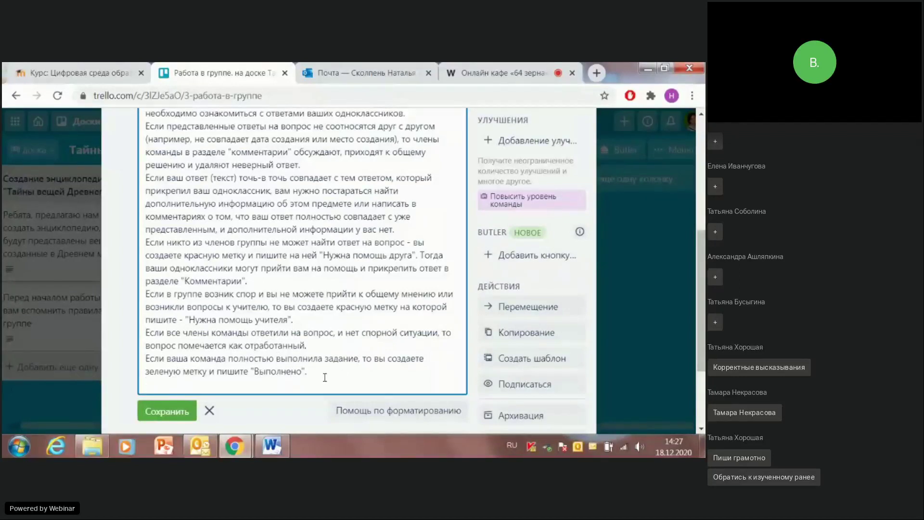
pyautogui.click(153, 412)
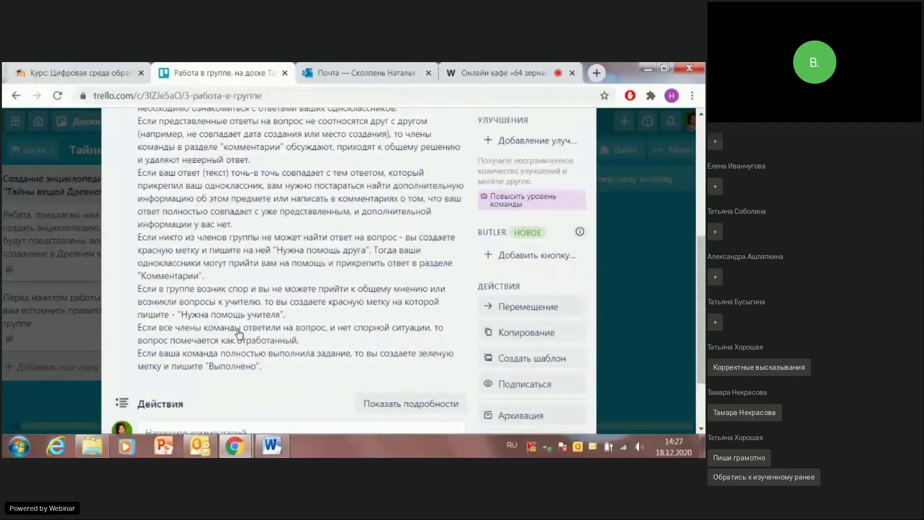
# Step: Review the saved rules description, then close the Работа в группе. card
pyautogui.scroll(4, 239, 332)
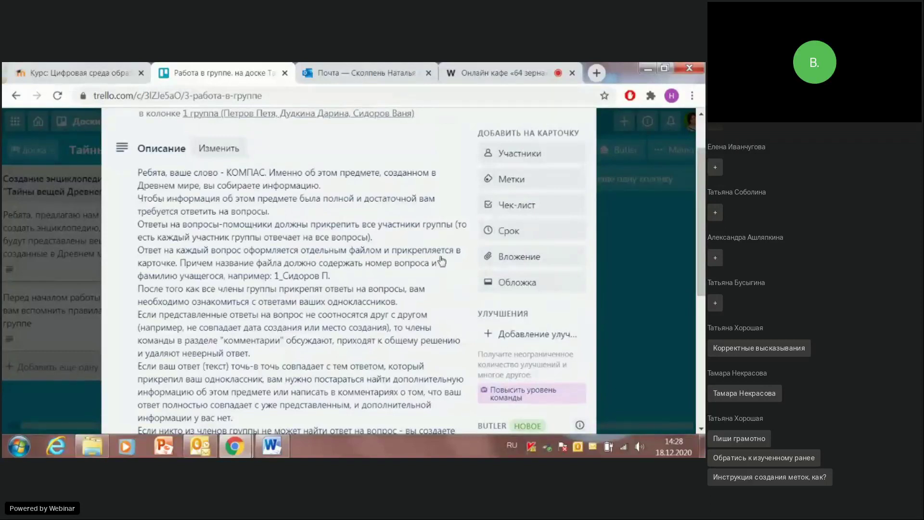
pyautogui.scroll(-5, 333, 313)
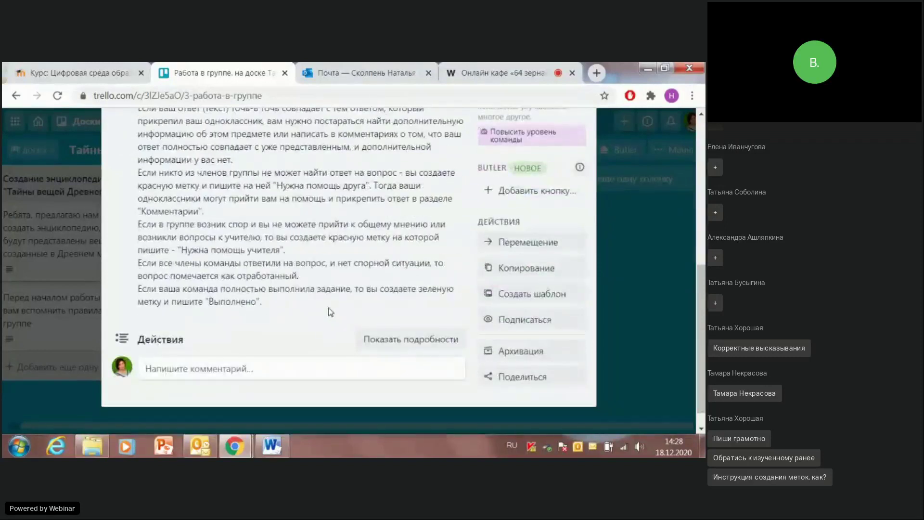
pyautogui.scroll(5, 296, 315)
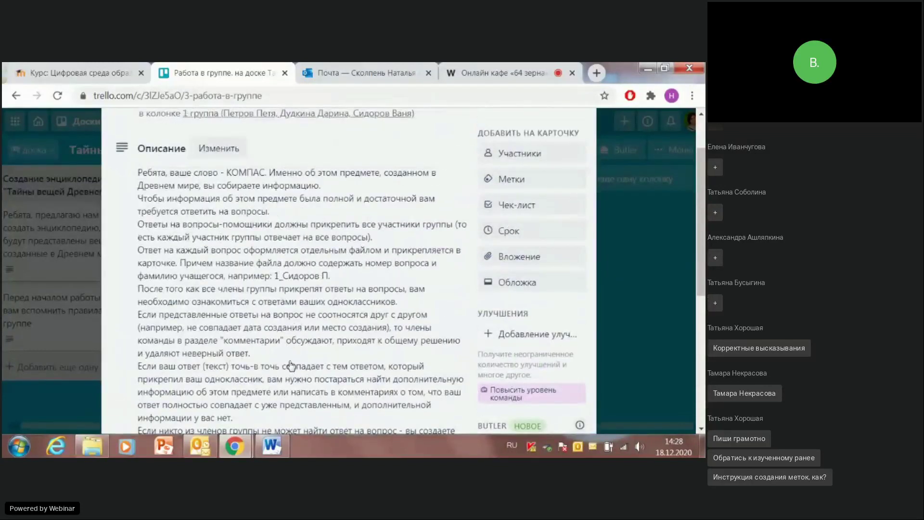
pyautogui.scroll(-4, 291, 370)
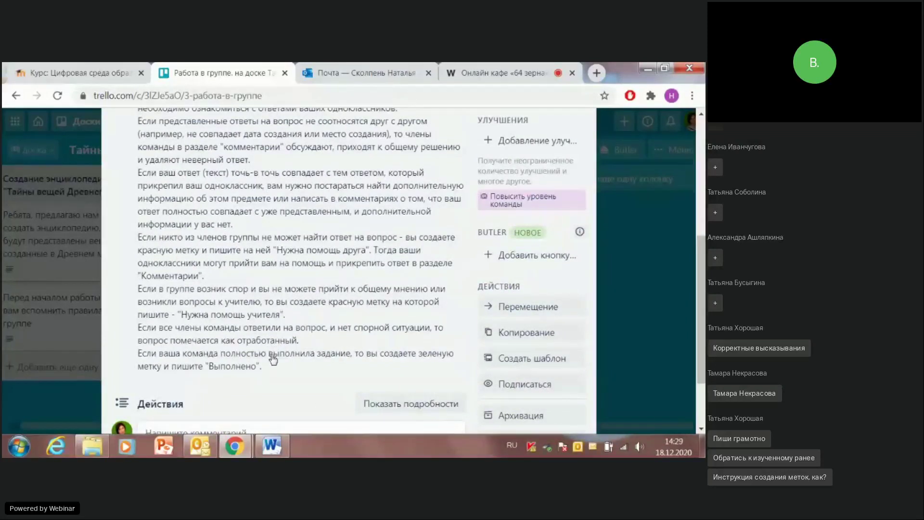
pyautogui.scroll(-2, 274, 356)
pyautogui.scroll(4, 274, 355)
pyautogui.scroll(3, 332, 333)
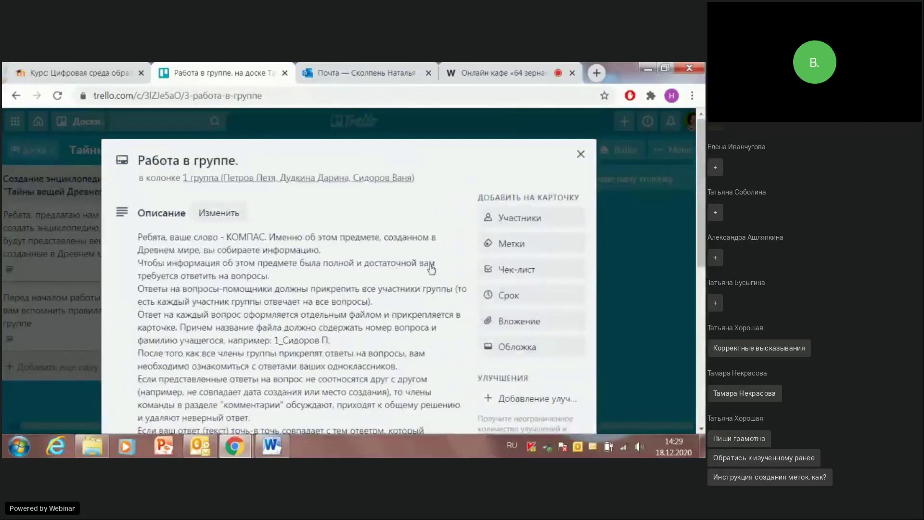
pyautogui.click(580, 156)
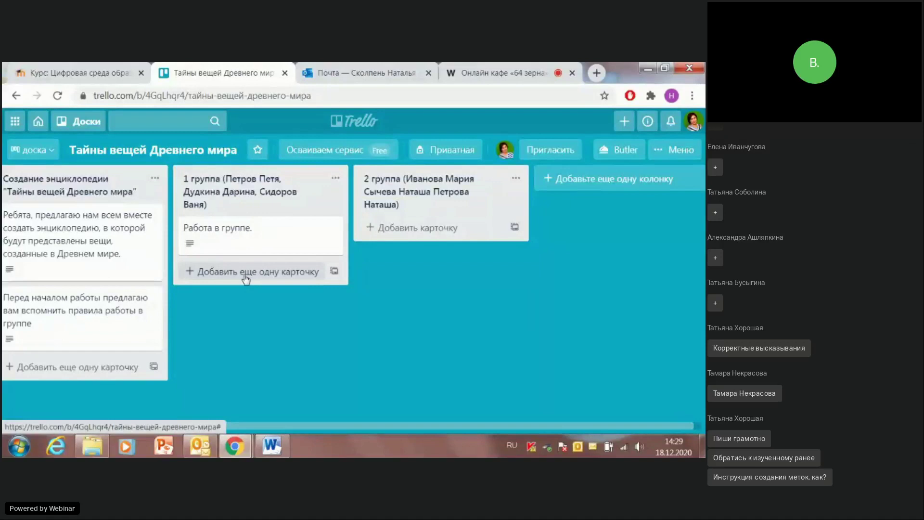
# Step: Add a card titled 'КОМПАС' to the 1 группа list and open its details
pyautogui.click(246, 272)
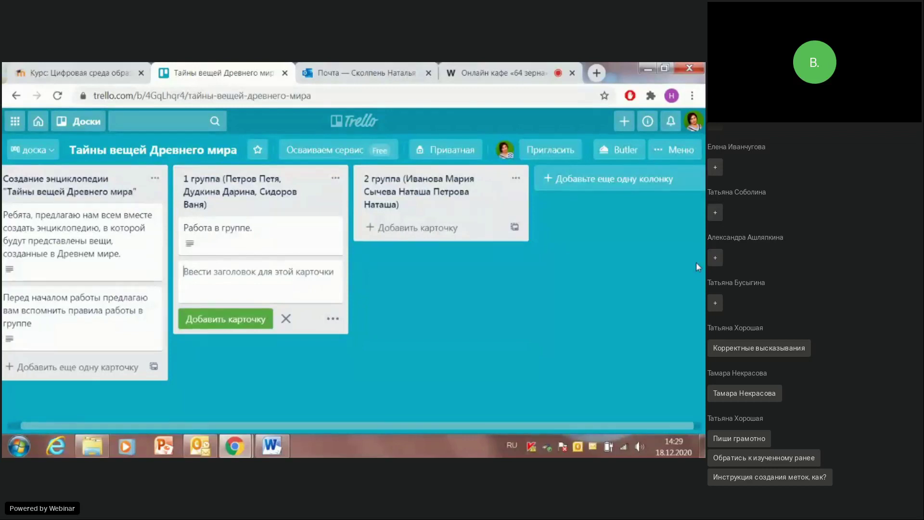
pyautogui.write('ко')
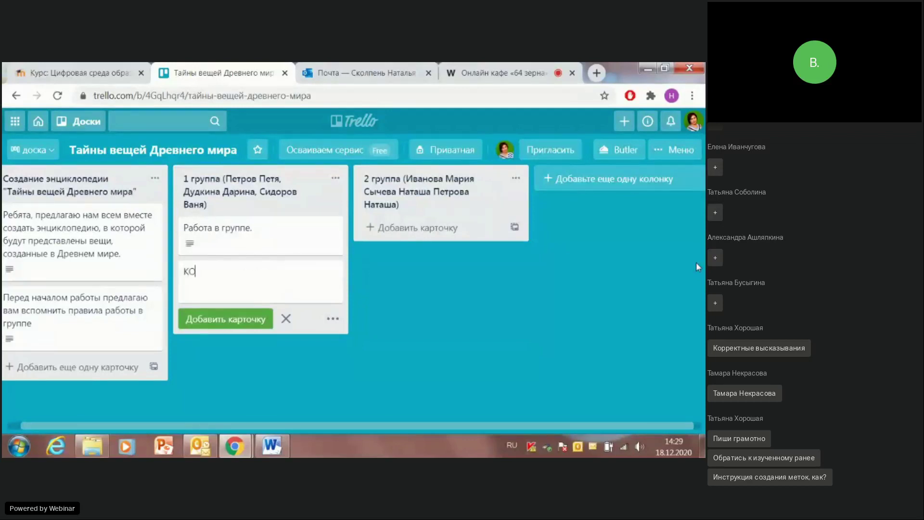
pyautogui.write('мпАС')
pyautogui.click(235, 315)
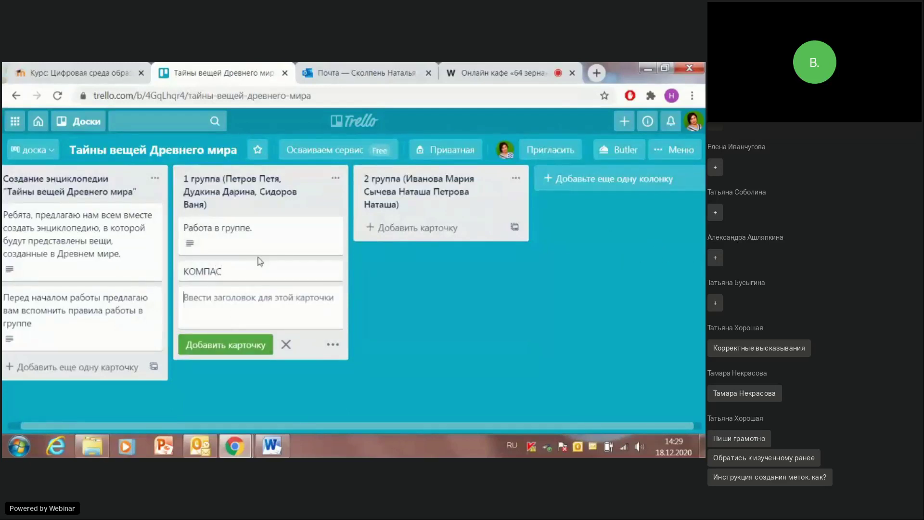
pyautogui.click(269, 269)
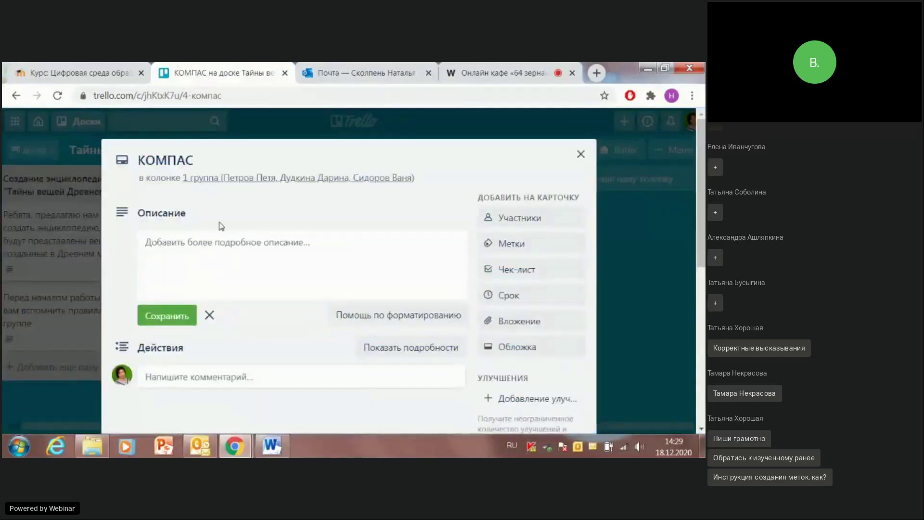
# Step: Paste the Word paragraph starting «Ребята, ответьте на вопросы» into the КОМПАС description
pyautogui.click(186, 241)
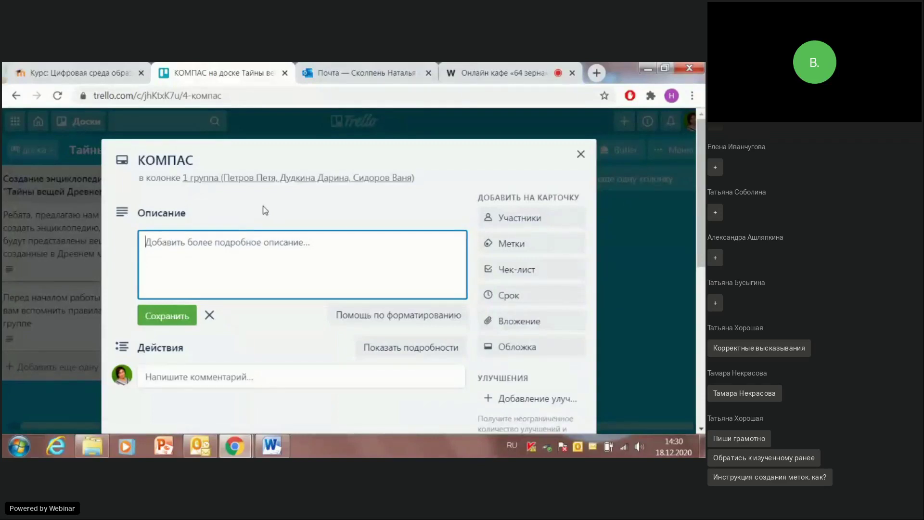
pyautogui.click(271, 446)
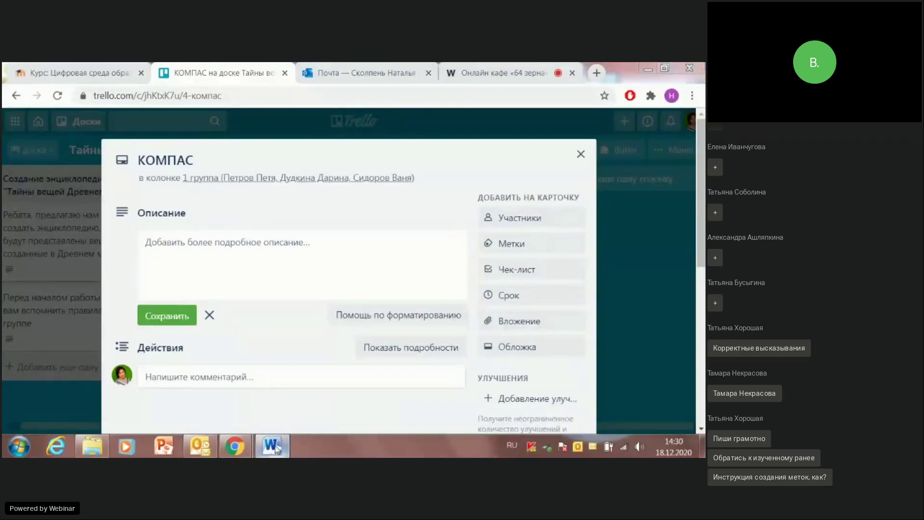
pyautogui.scroll(-6, 226, 376)
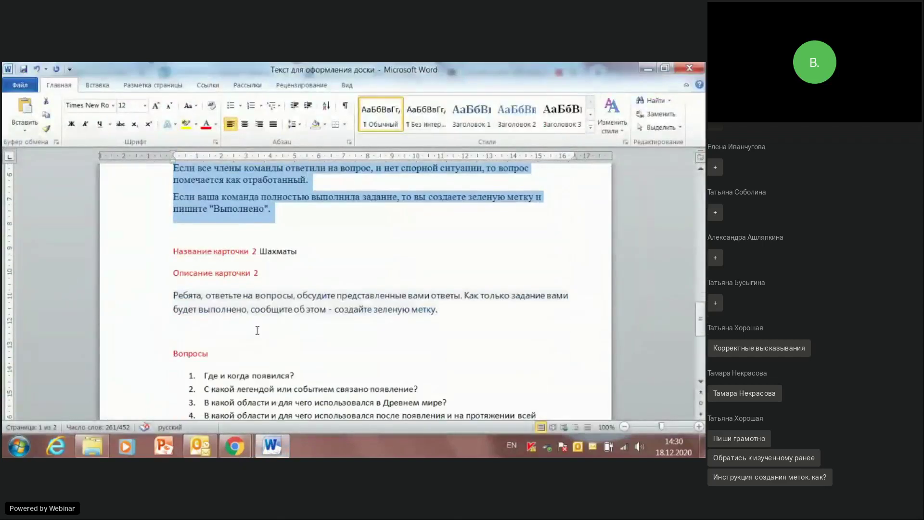
pyautogui.moveTo(173, 295); pyautogui.dragTo(457, 313)
pyautogui.hotkey('ctrl', 'c')
pyautogui.click(648, 68)
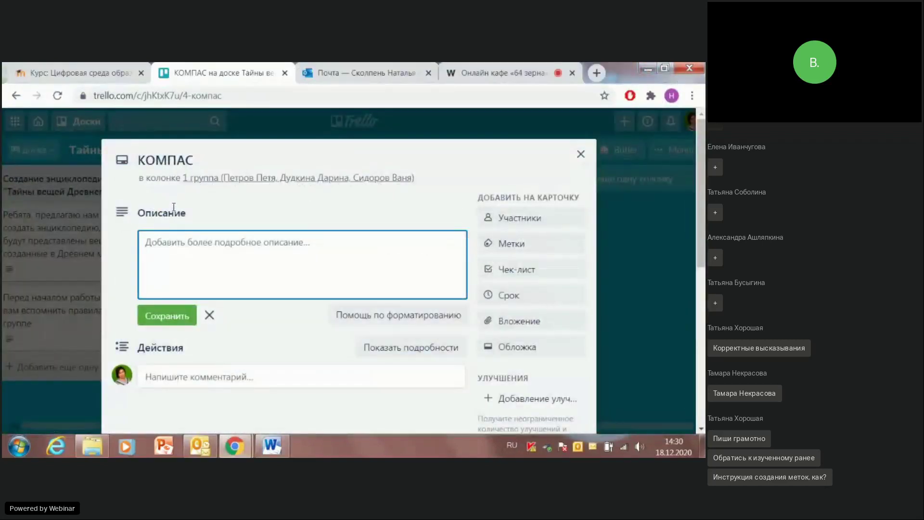
pyautogui.hotkey('ctrl', 'v')
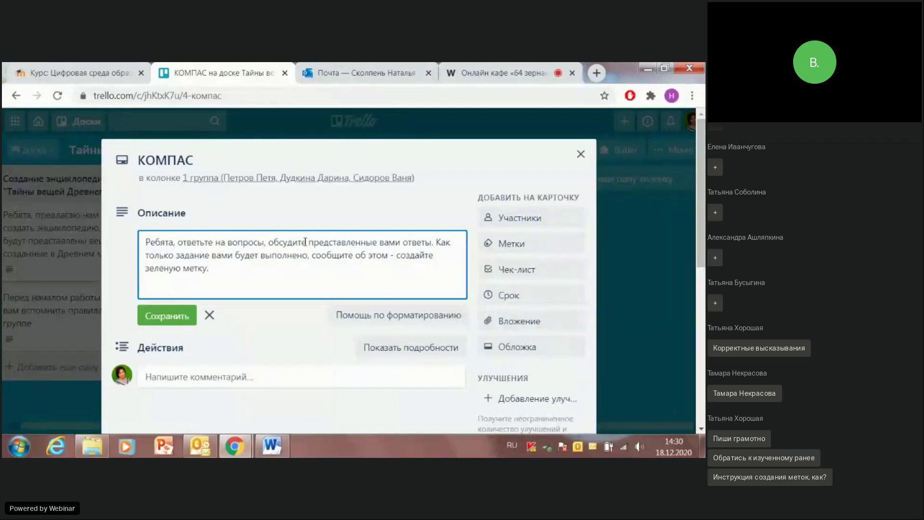
# Step: Insert 'в разделе "комментарии"' after 'ответы' in the КОМПАС description and save it
pyautogui.click(434, 242)
pyautogui.write('в разде')
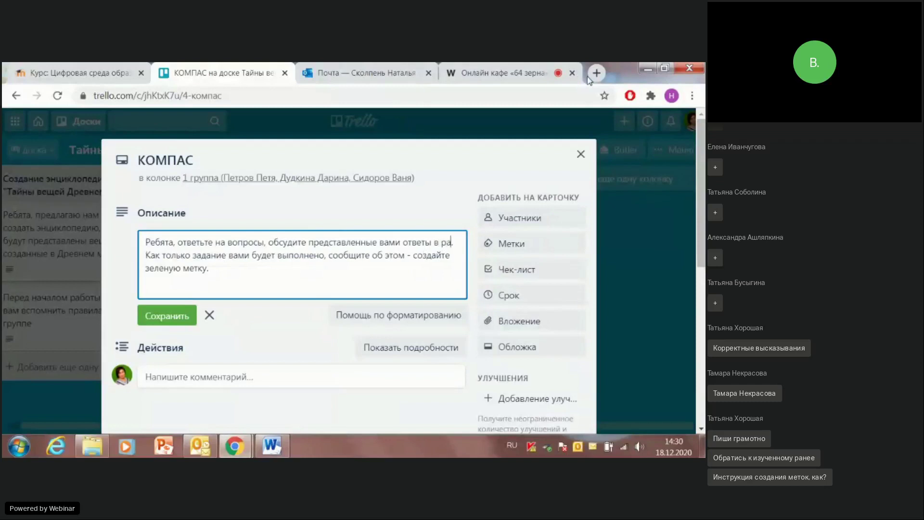
pyautogui.write('ле "')
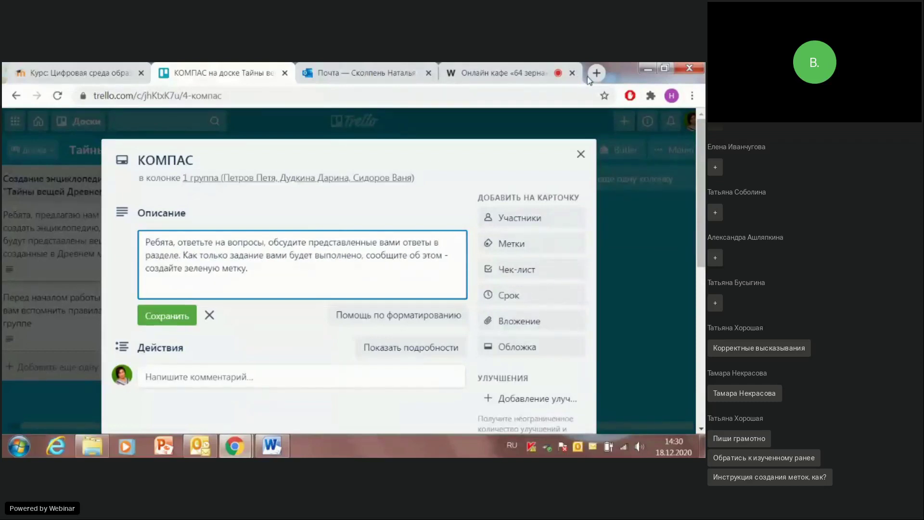
pyautogui.write('коммен')
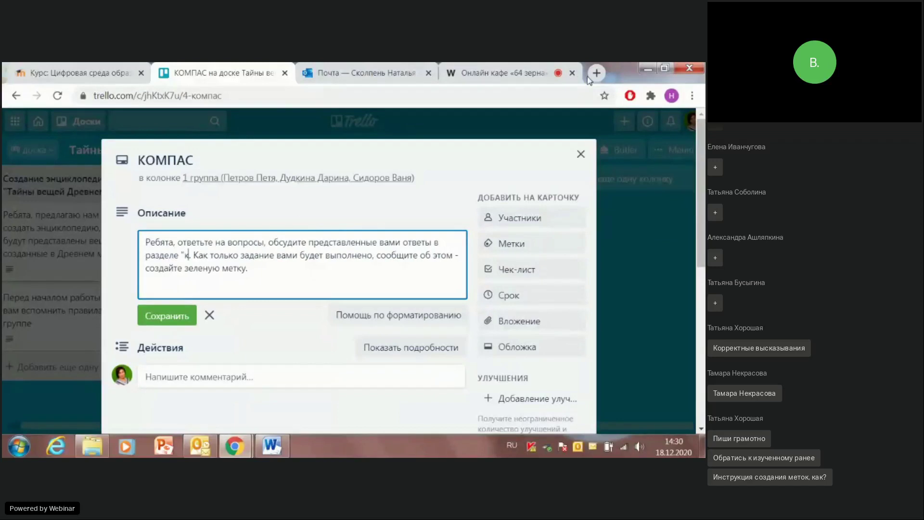
pyautogui.write('тарии"')
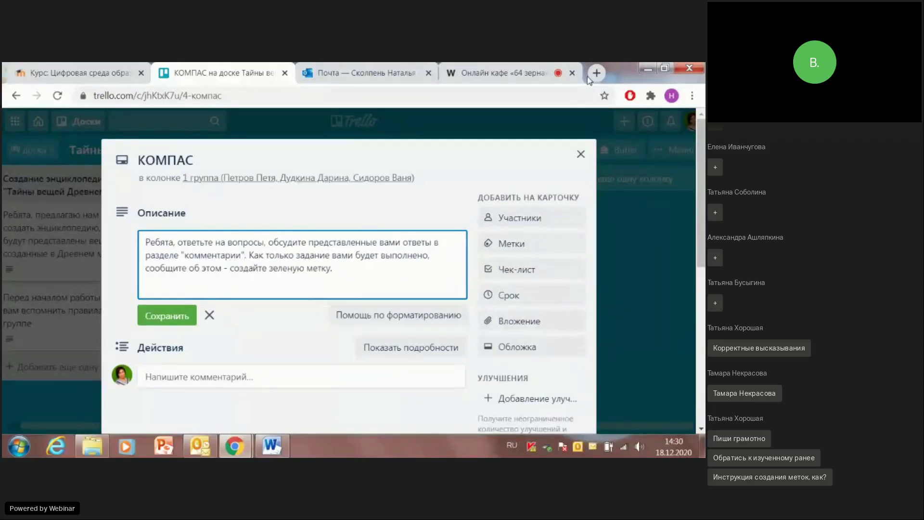
pyautogui.scroll(-1, 505, 194)
pyautogui.click(166, 251)
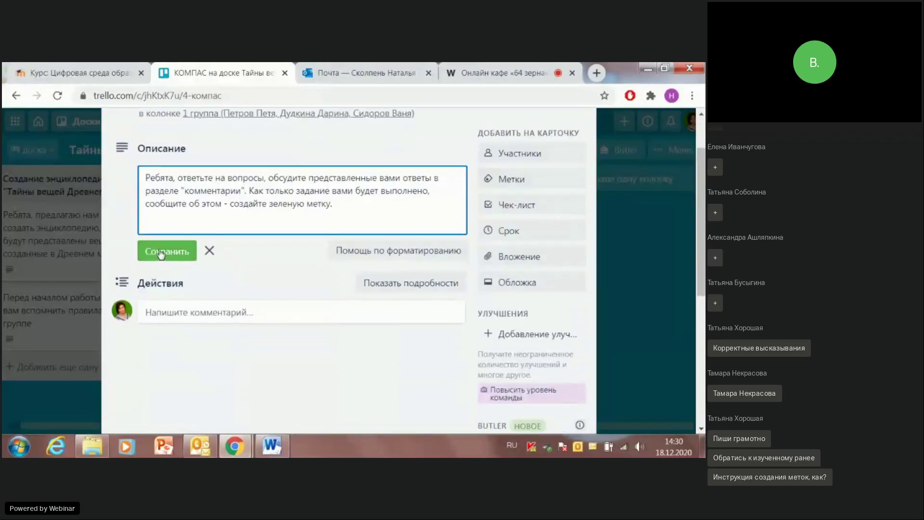
pyautogui.scroll(-1, 225, 345)
pyautogui.scroll(2, 226, 325)
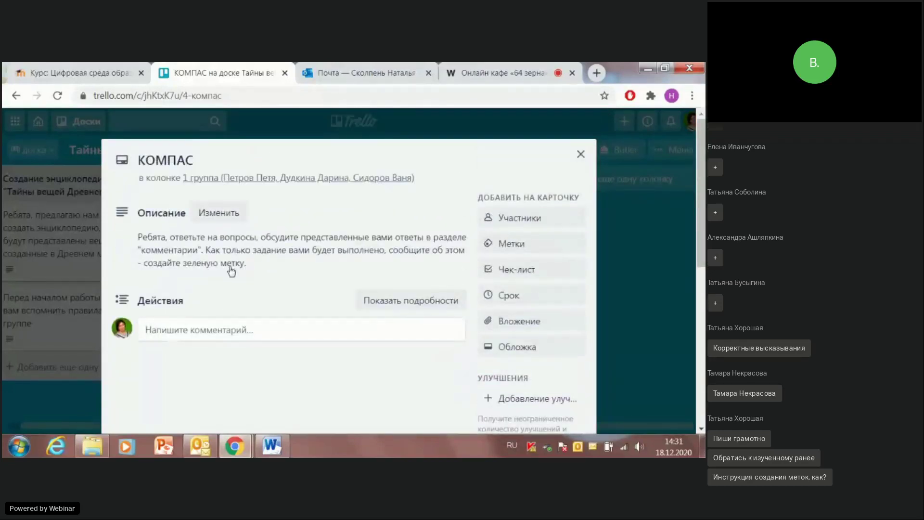
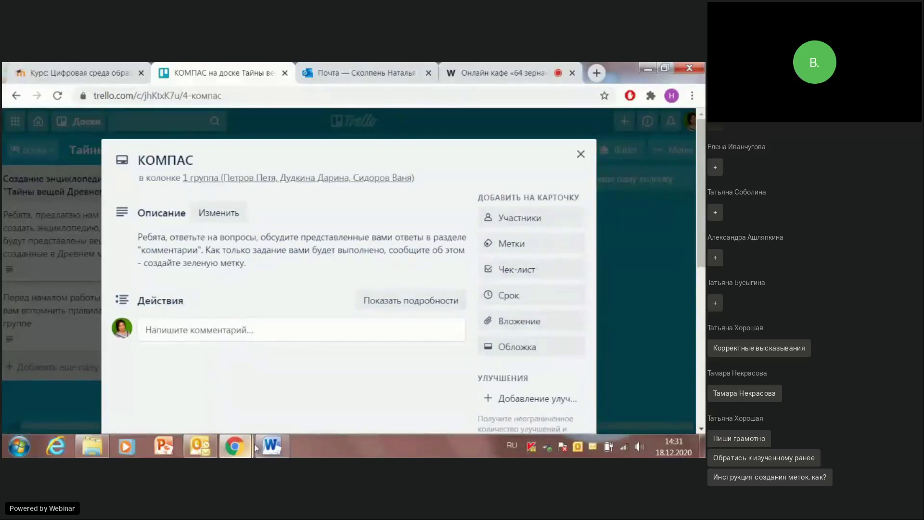
# Step: Copy question 1 from the Word document of questions
pyautogui.moveTo(275, 449)
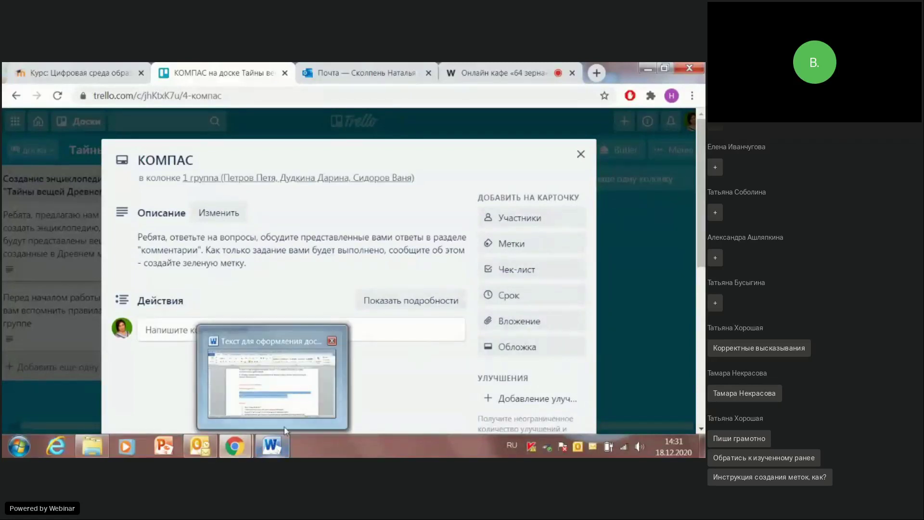
pyautogui.click(268, 455)
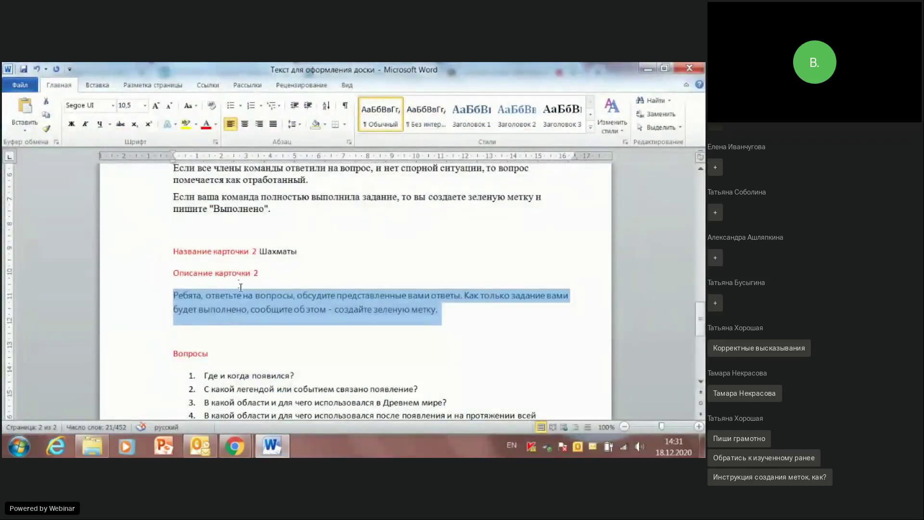
pyautogui.scroll(-5, 239, 284)
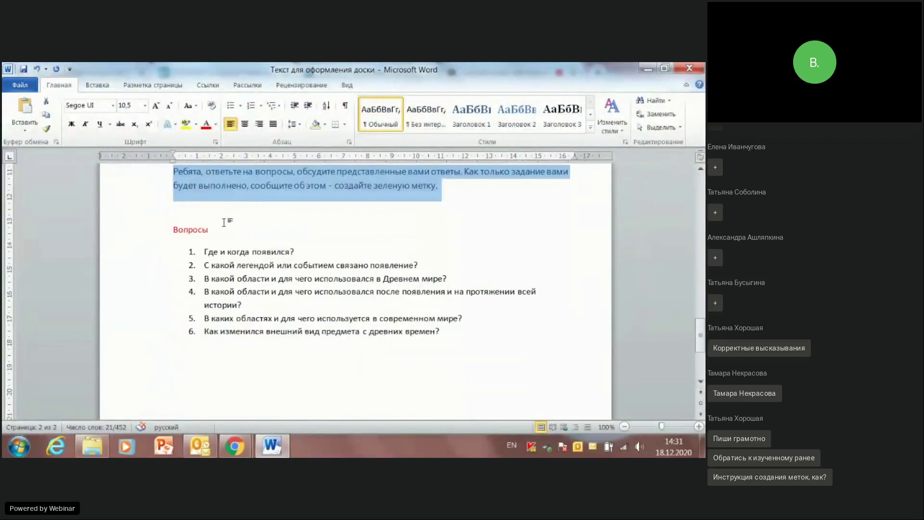
pyautogui.click(205, 252)
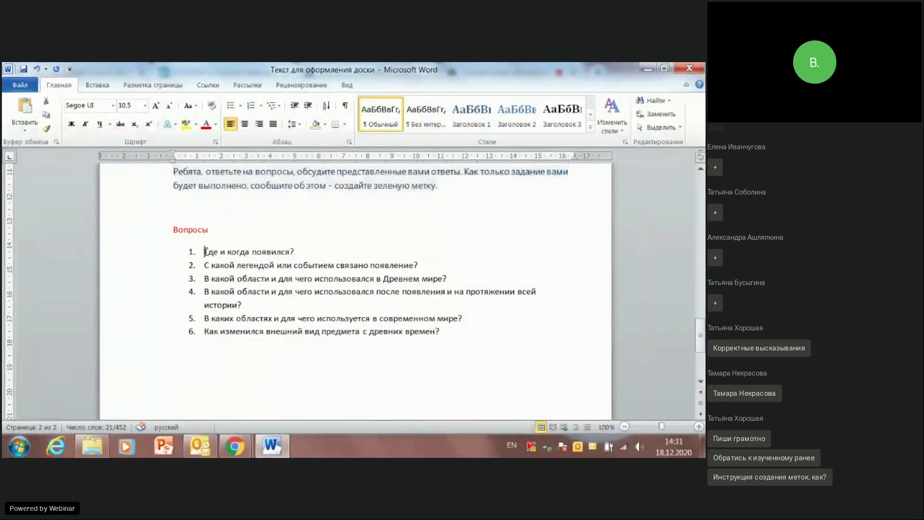
pyautogui.moveTo(206, 251); pyautogui.dragTo(299, 257)
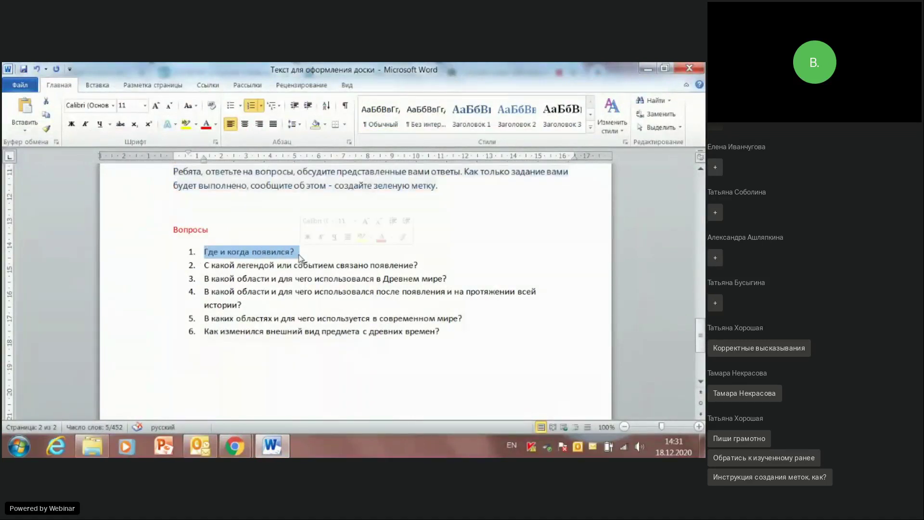
pyautogui.click(647, 68)
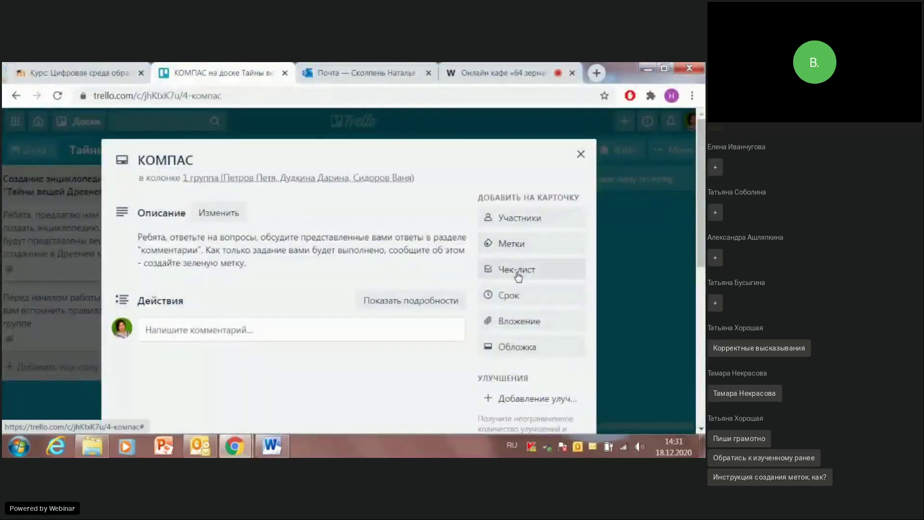
# Step: Create checklist '1 вопрос' holding the item 'Где и когда появился КОМПАС?'
pyautogui.click(518, 272)
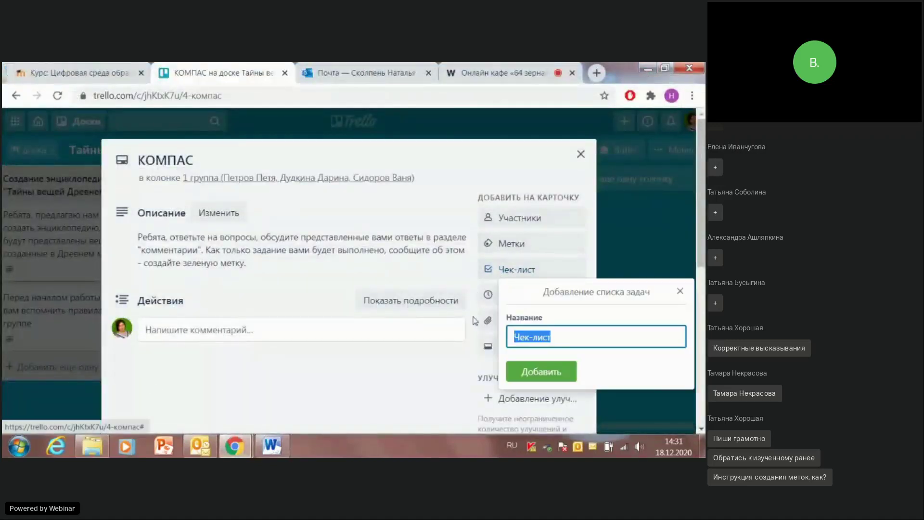
pyautogui.write('1 вопрос')
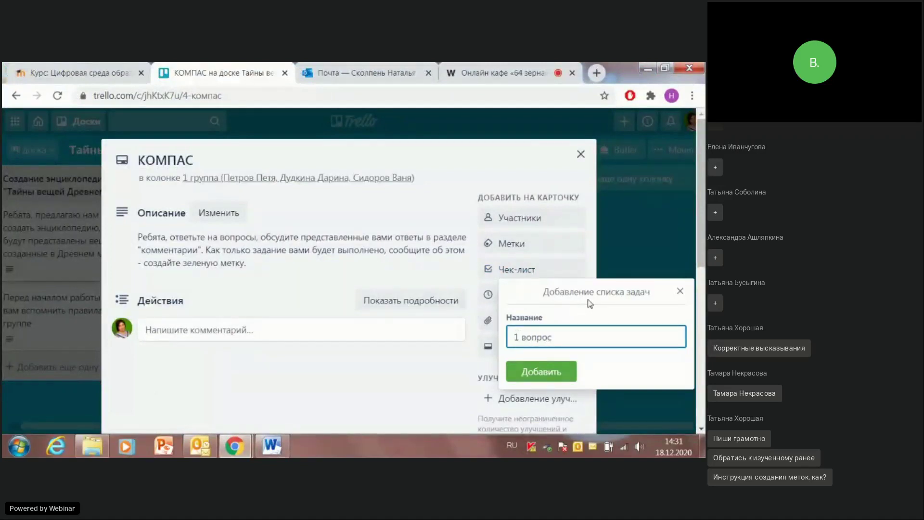
pyautogui.click(550, 380)
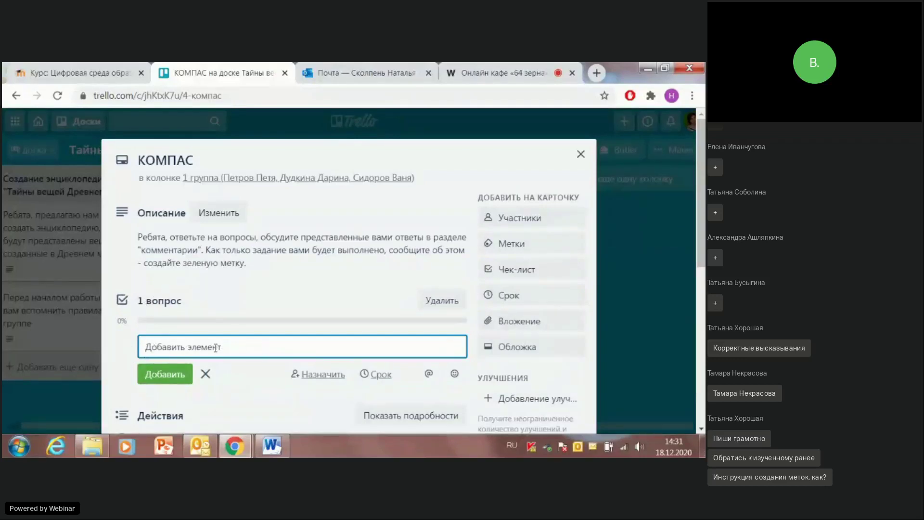
pyautogui.write('1.\tГде и когда появился?')
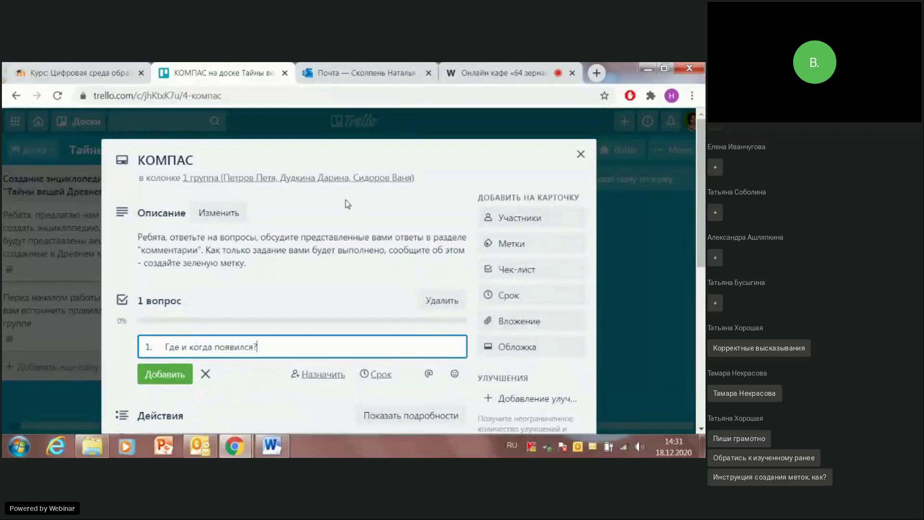
pyautogui.click(161, 349)
pyautogui.press('BackSpace')
pyautogui.press('BackSpace')
pyautogui.press('BackSpace')
pyautogui.write('КОМПАС')
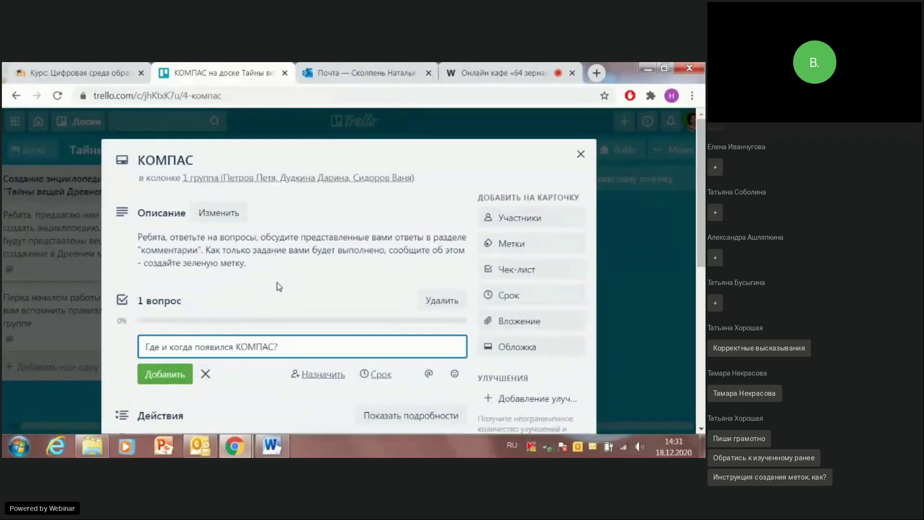
pyautogui.click(140, 376)
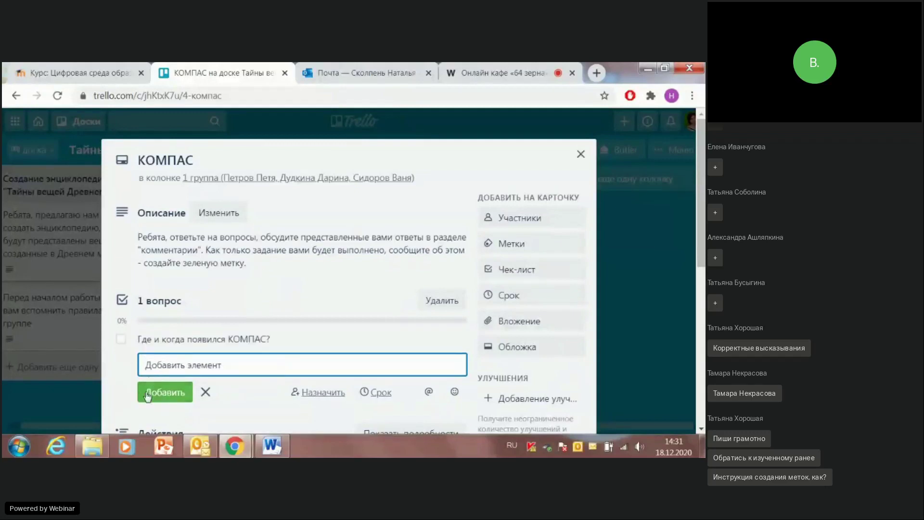
pyautogui.scroll(-3, 304, 210)
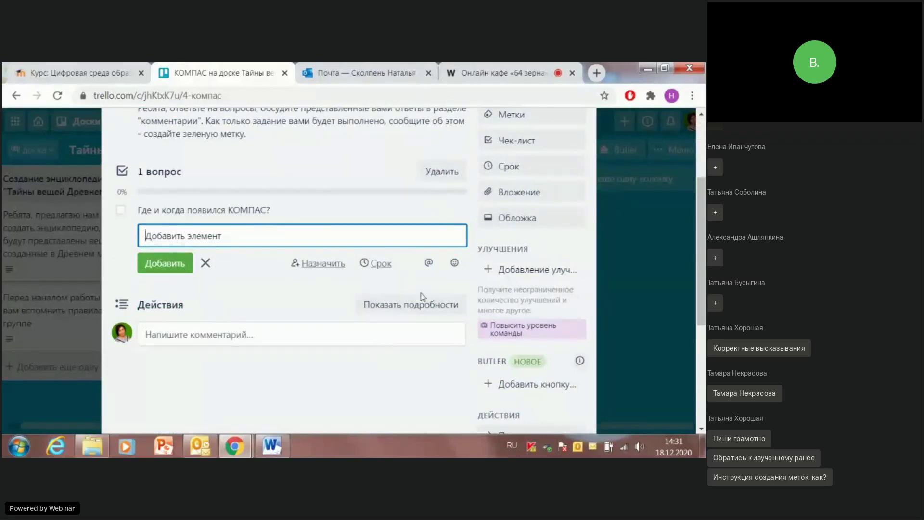
pyautogui.scroll(3, 422, 296)
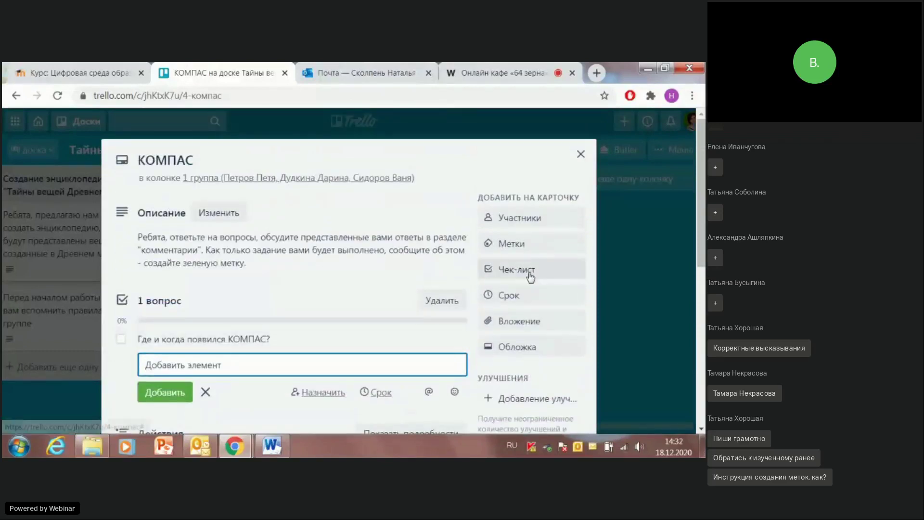
# Step: Create a new checklist named '2 вопрос' on the card
pyautogui.click(529, 272)
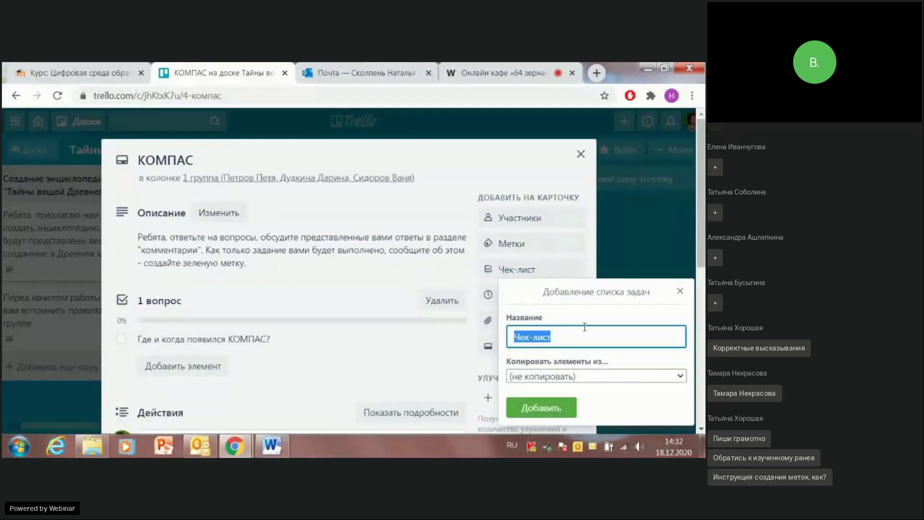
pyautogui.write('2 вопр')
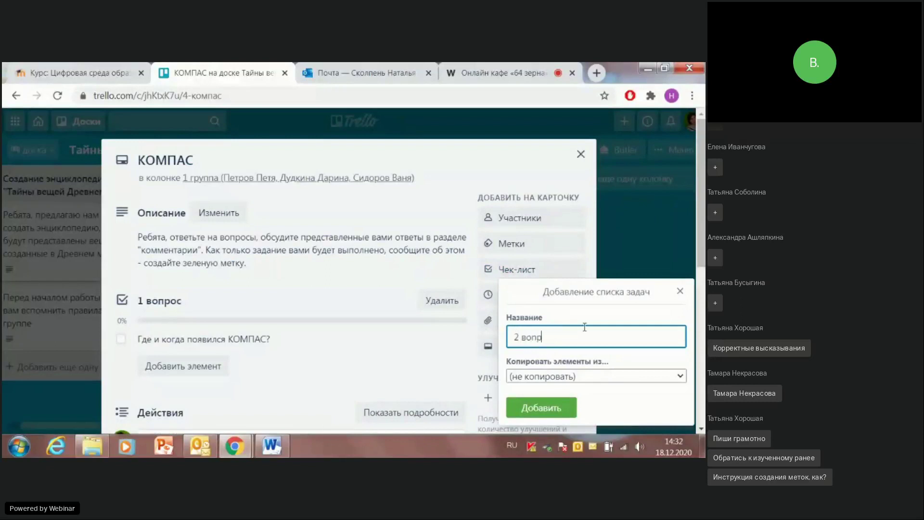
pyautogui.click(541, 407)
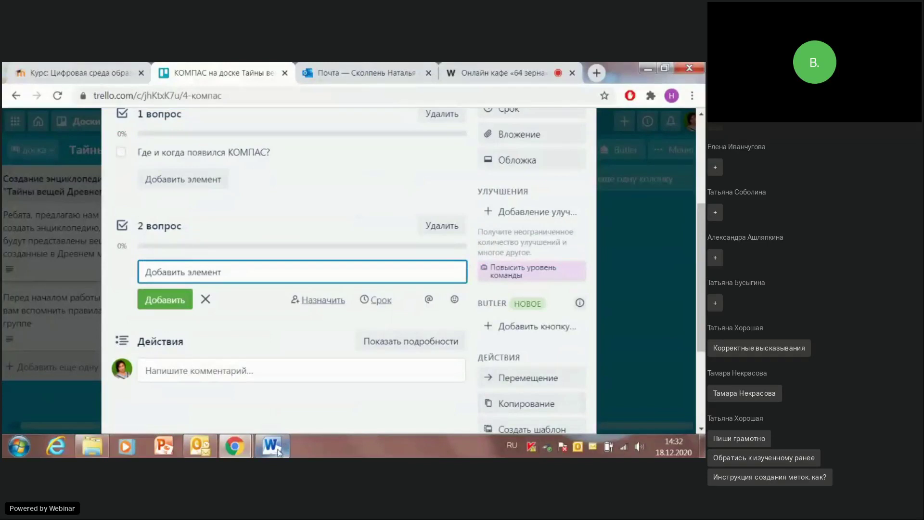
# Step: Add question 2 from Word as the item 'С какой легендой или событием связано появление предмета?'
pyautogui.click(272, 446)
pyautogui.moveTo(205, 265); pyautogui.dragTo(424, 273)
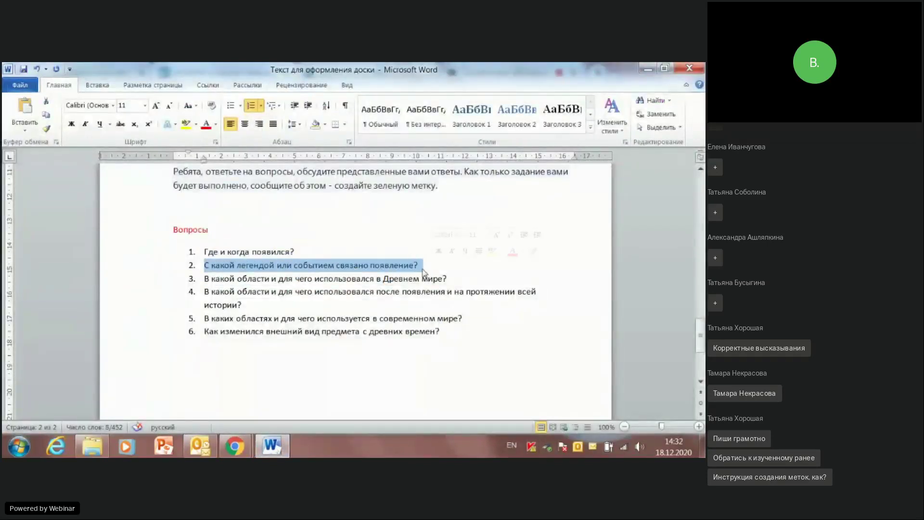
pyautogui.click(648, 69)
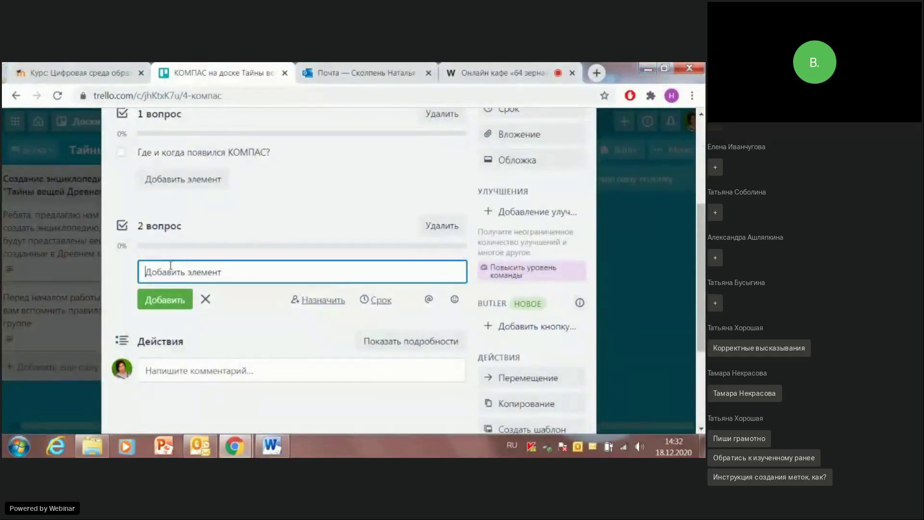
pyautogui.write('2.\tС какой легендой или событием связано появление?')
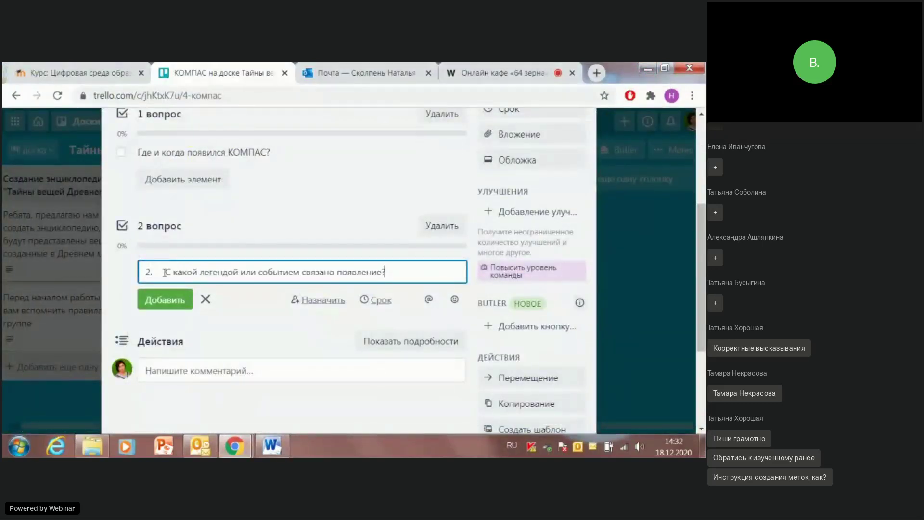
pyautogui.press('BackSpace')
pyautogui.press('BackSpace')
pyautogui.press('BackSpace')
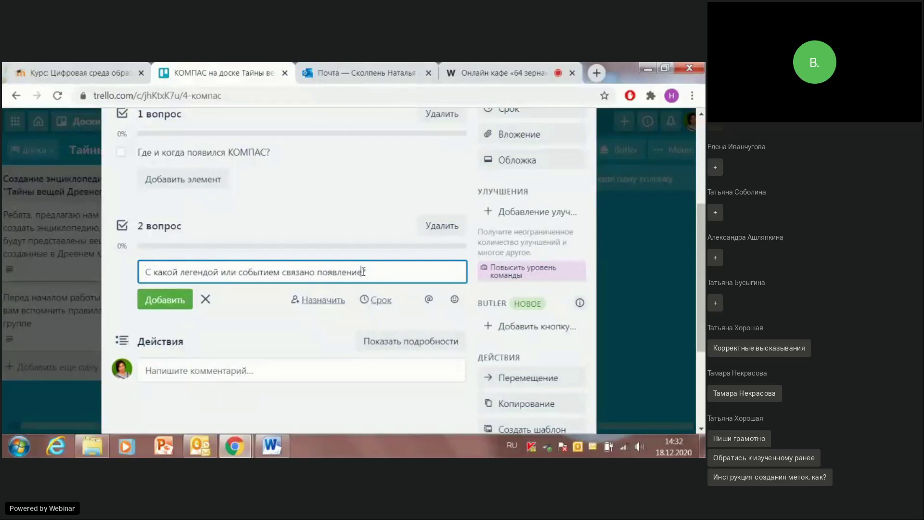
pyautogui.write('предмета')
pyautogui.click(165, 299)
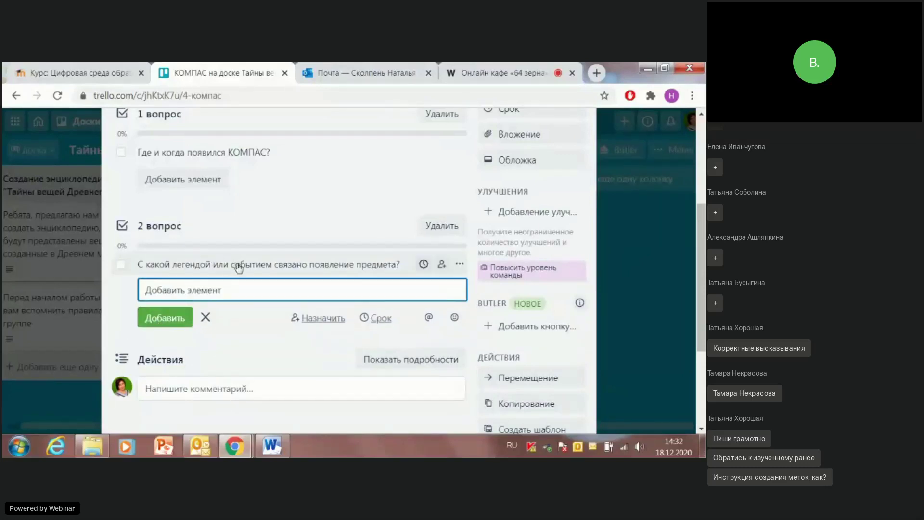
pyautogui.scroll(3, 234, 253)
pyautogui.scroll(-4, 235, 260)
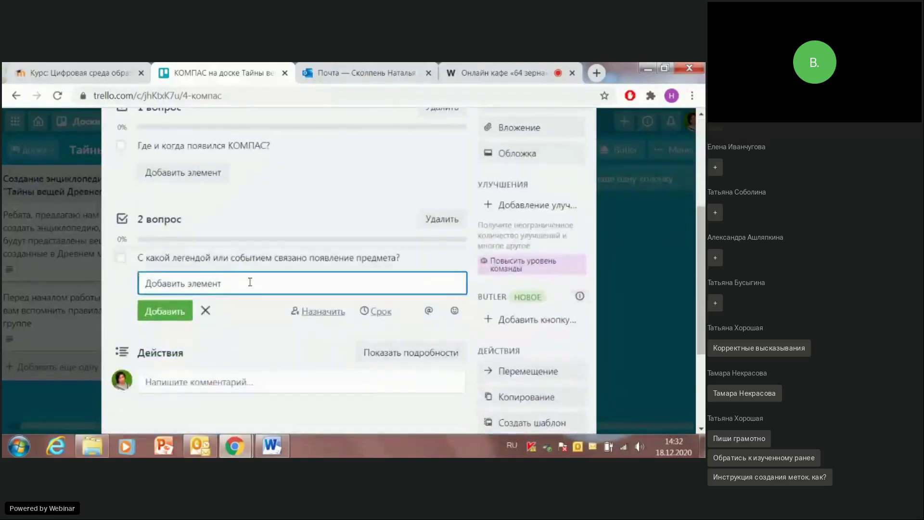
pyautogui.scroll(2, 428, 236)
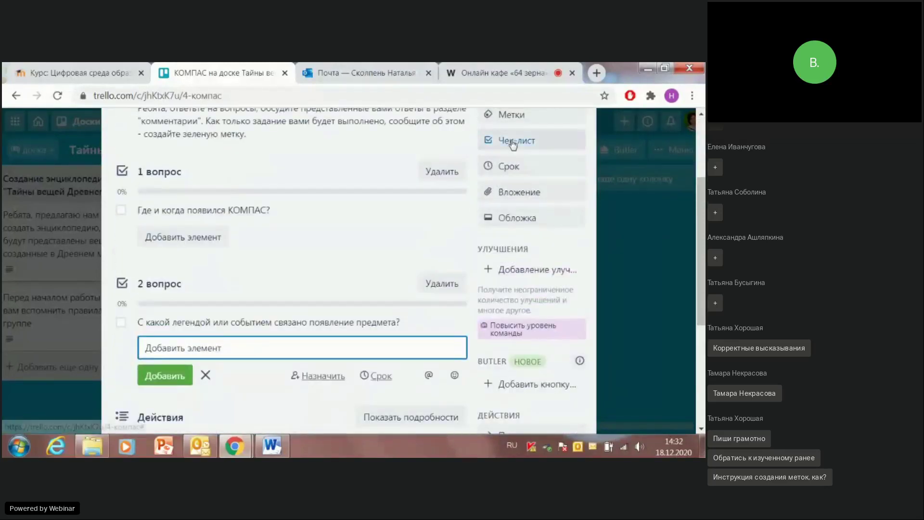
# Step: Create checklist '3 вопрос' with item 'В какой области и для чего использовался в Древнем мире?'
pyautogui.click(516, 140)
pyautogui.write('3 вопрос')
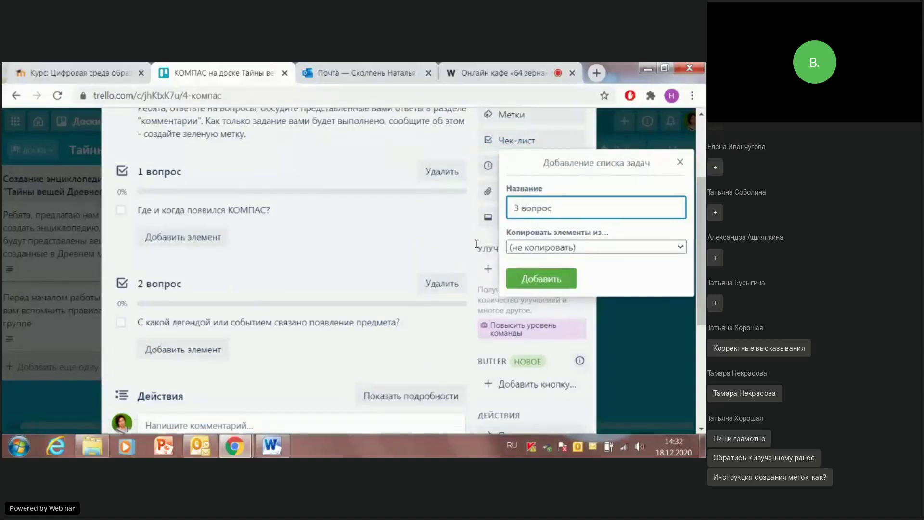
pyautogui.click(541, 279)
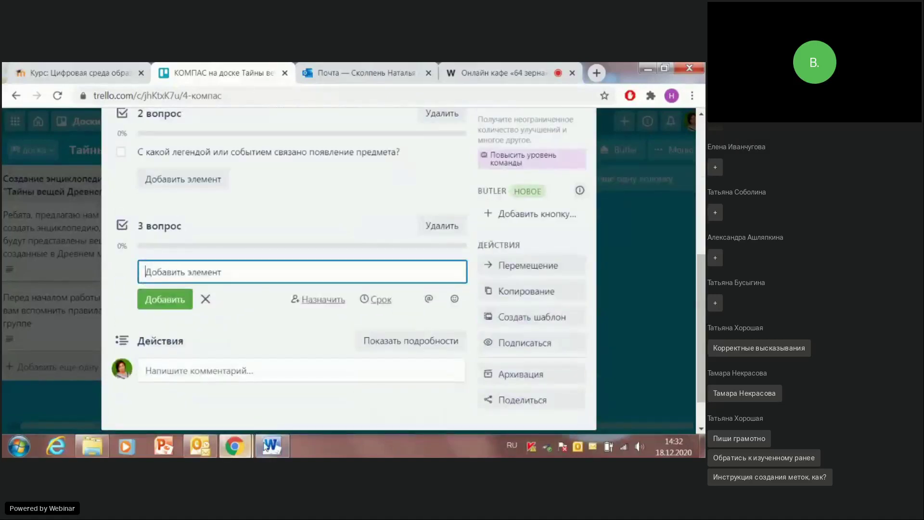
pyautogui.moveTo(266, 447)
pyautogui.click(262, 426)
pyautogui.moveTo(206, 277); pyautogui.dragTo(470, 273)
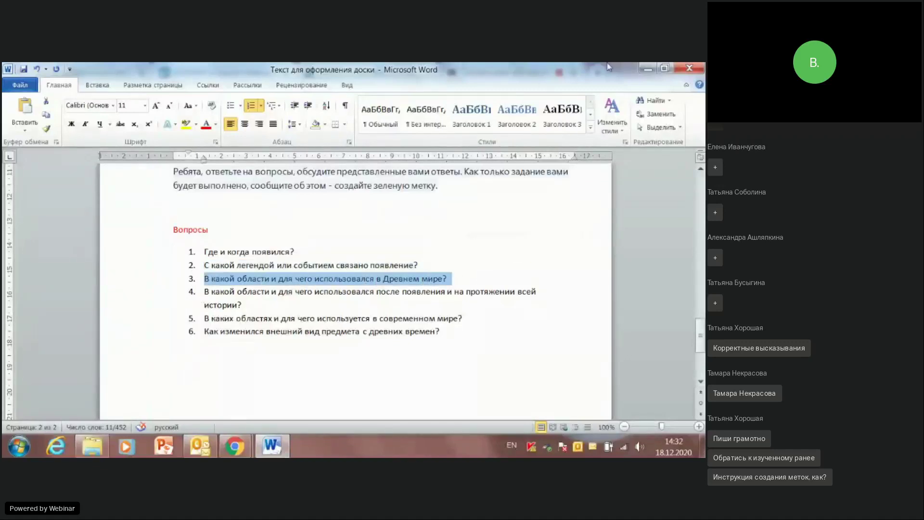
pyautogui.click(648, 70)
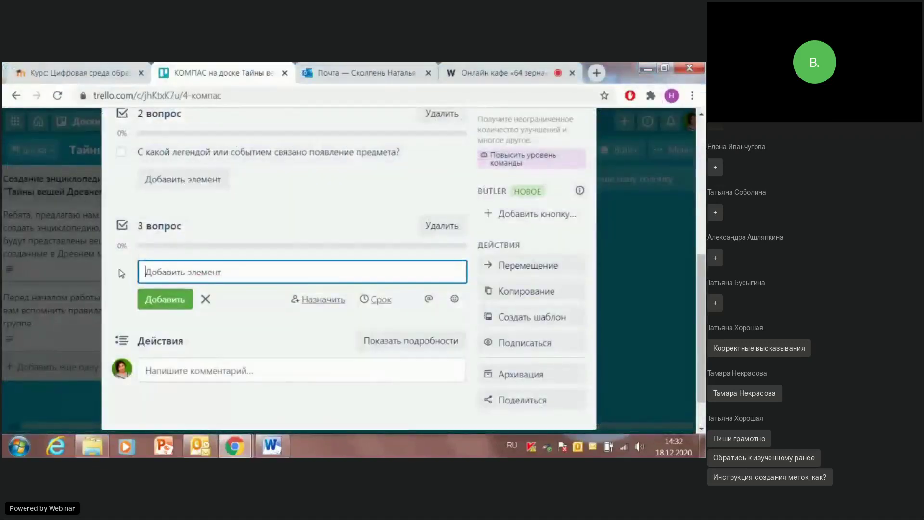
pyautogui.write('3.\tВ какой области и для чего использовался в Древнем мире?')
pyautogui.press('BackSpace')
pyautogui.press('BackSpace')
pyautogui.press('BackSpace')
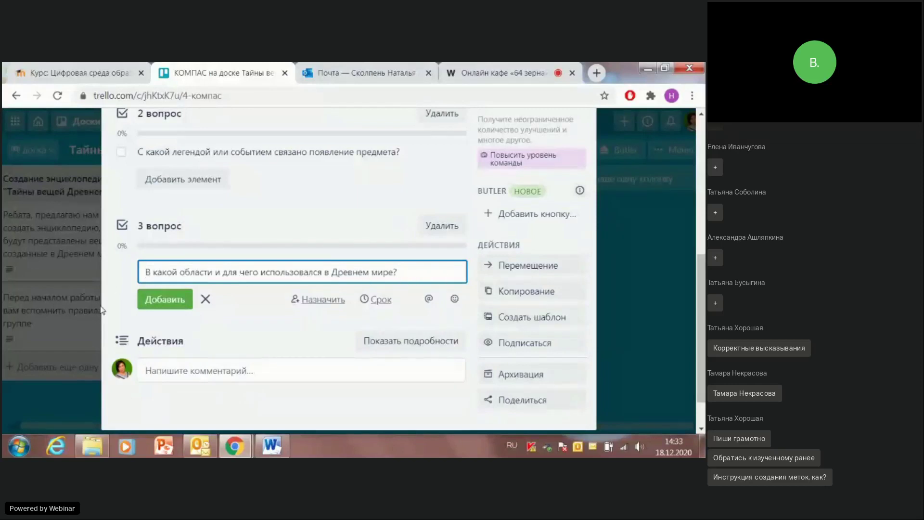
pyautogui.click(153, 296)
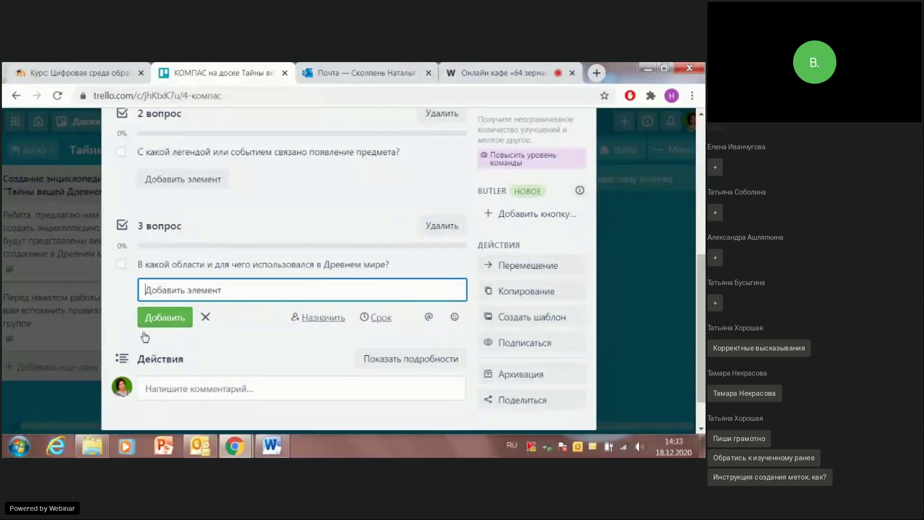
pyautogui.scroll(5, 529, 269)
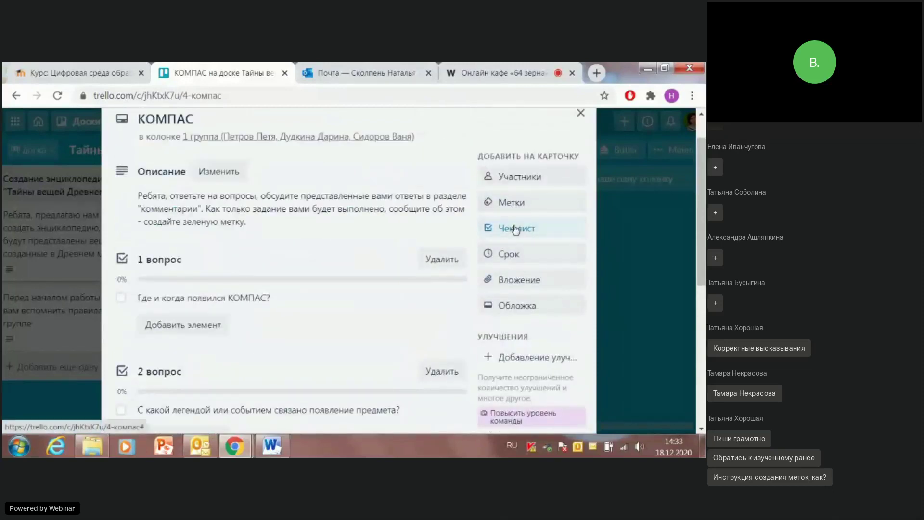
# Step: Create checklist '4 вопрос' holding question 4 copied from Word
pyautogui.click(516, 228)
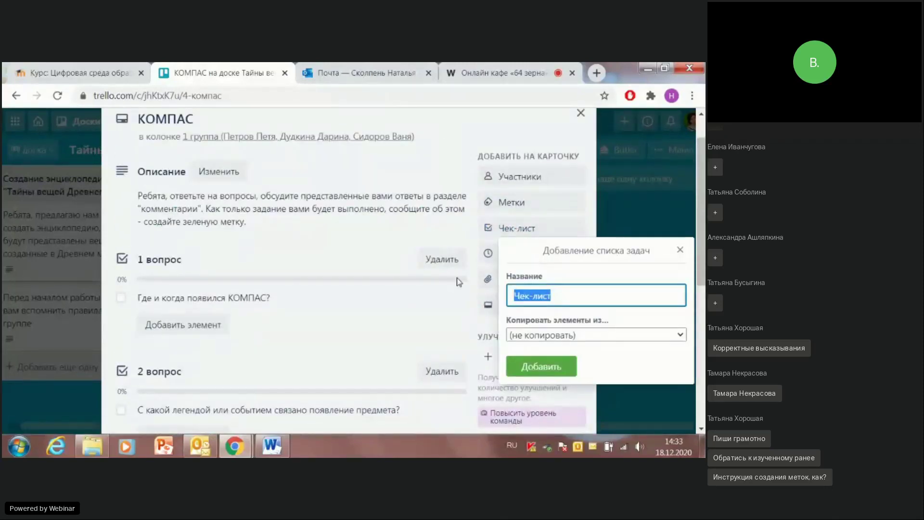
pyautogui.write('4 в')
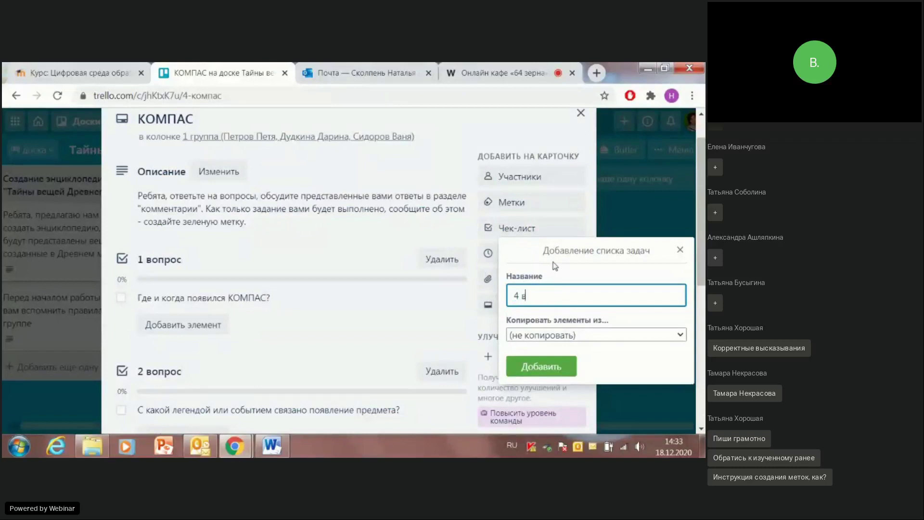
pyautogui.write('опрос')
pyautogui.click(535, 377)
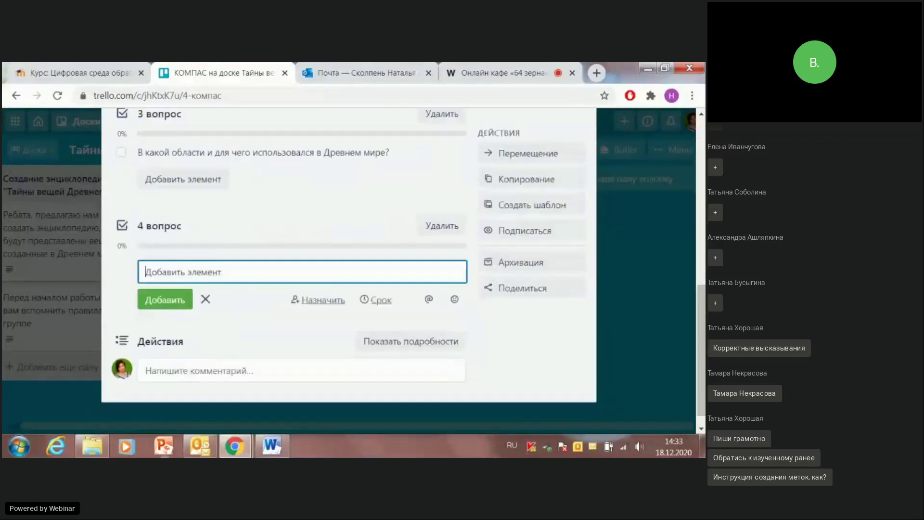
pyautogui.click(272, 446)
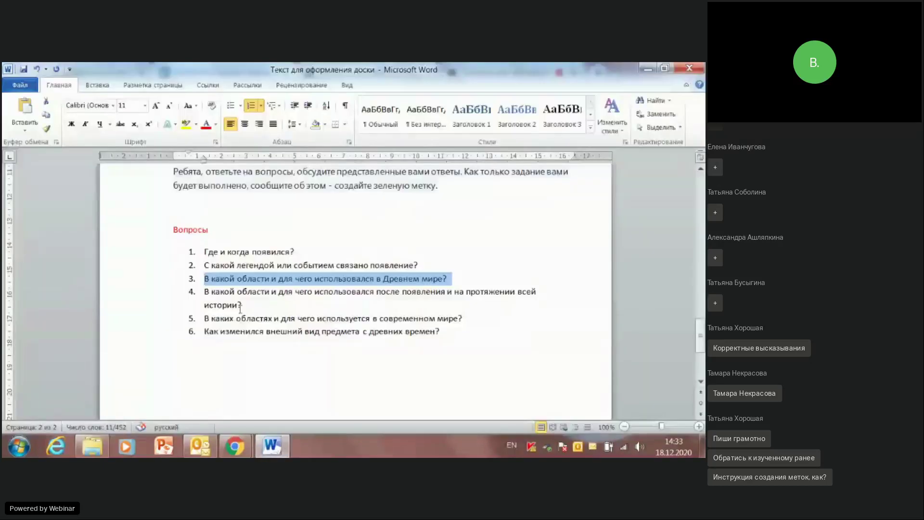
pyautogui.moveTo(203, 293); pyautogui.dragTo(248, 305)
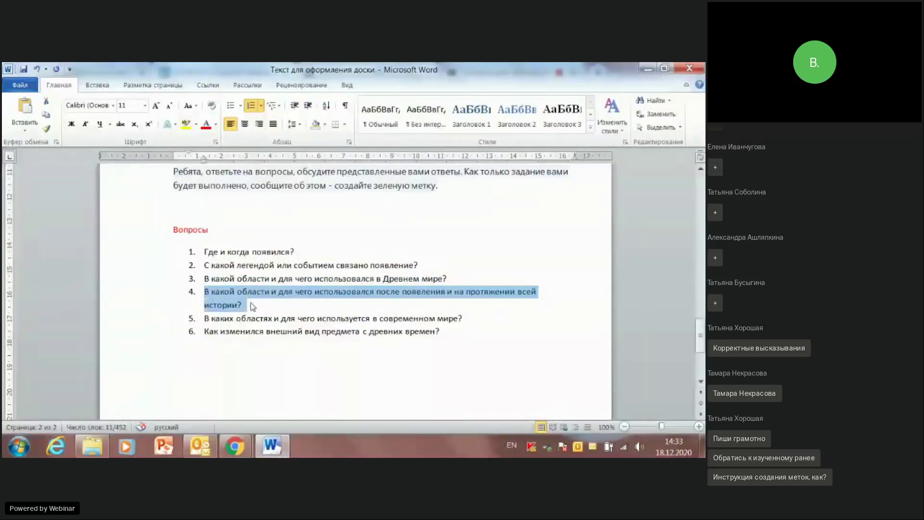
pyautogui.click(647, 68)
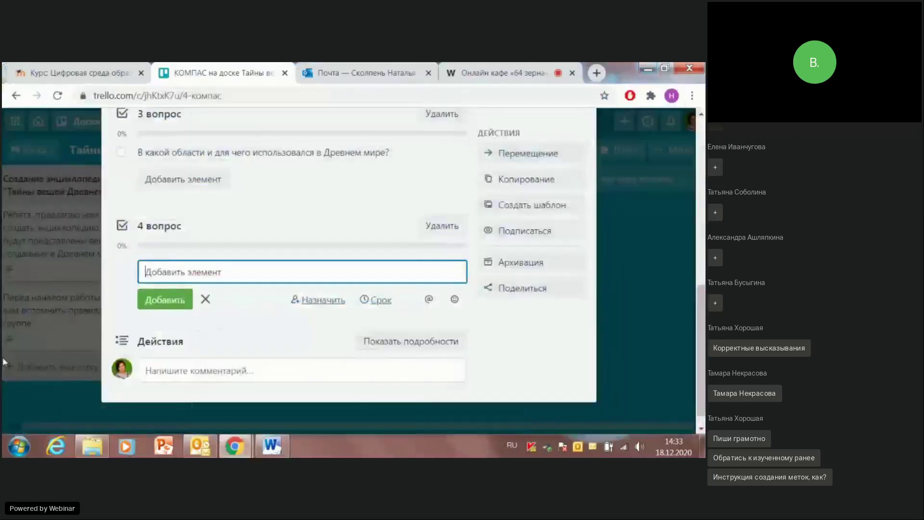
pyautogui.write('4.\tВ какой области и для чего использовался после появления и на протяжении всей истории?')
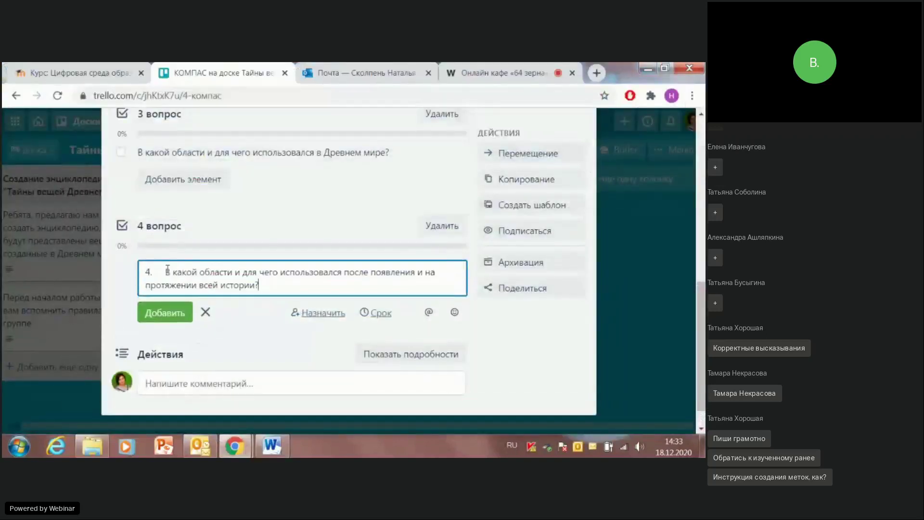
pyautogui.click(164, 271)
pyautogui.press('BackSpace')
pyautogui.press('BackSpace')
pyautogui.press('BackSpace')
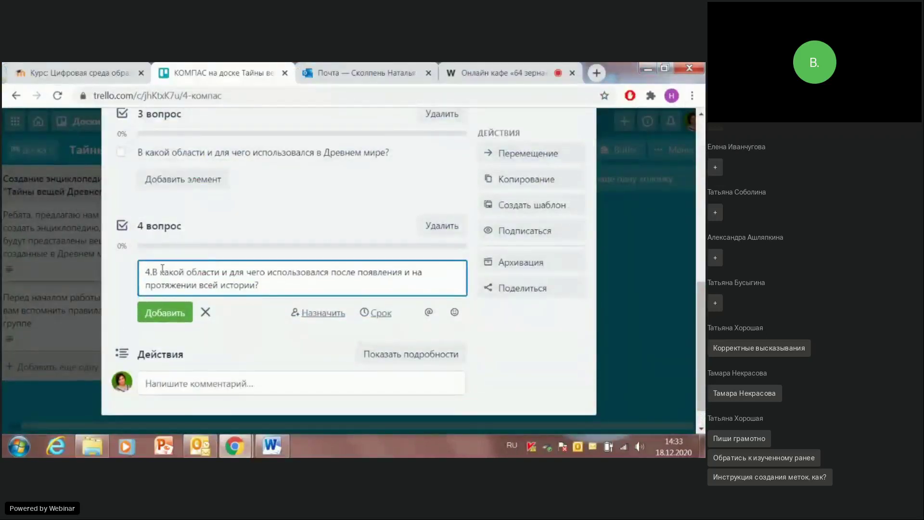
pyautogui.click(163, 312)
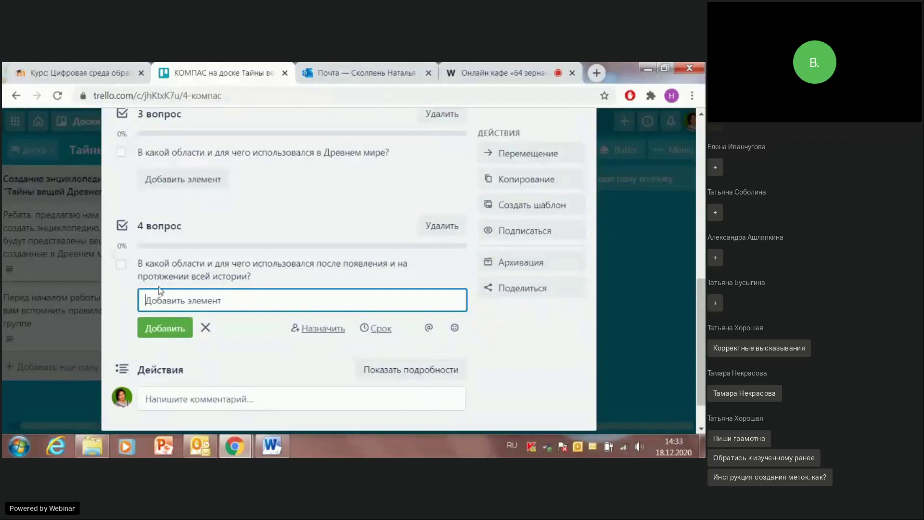
pyautogui.click(174, 332)
pyautogui.scroll(1, 475, 241)
pyautogui.scroll(4, 475, 242)
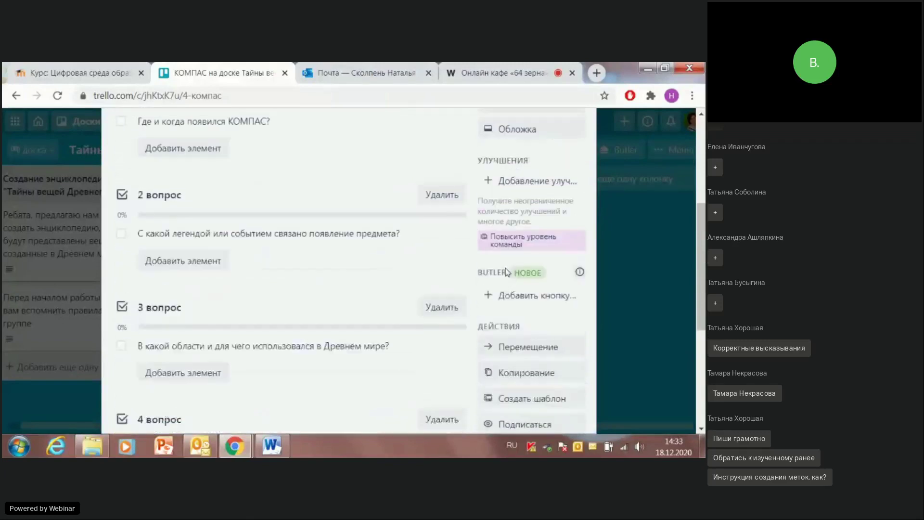
pyautogui.scroll(4, 506, 272)
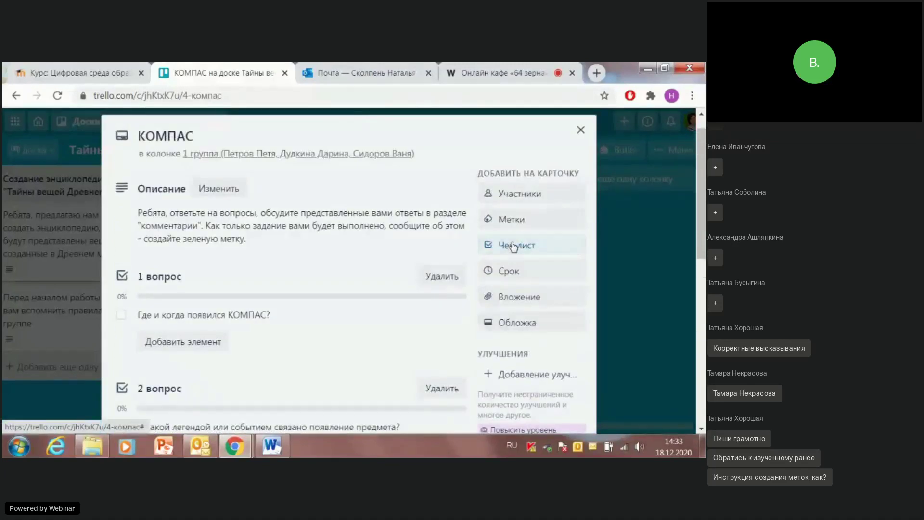
# Step: Create checklist '5 вопрос' holding question 5 copied from Word
pyautogui.click(514, 246)
pyautogui.write('5')
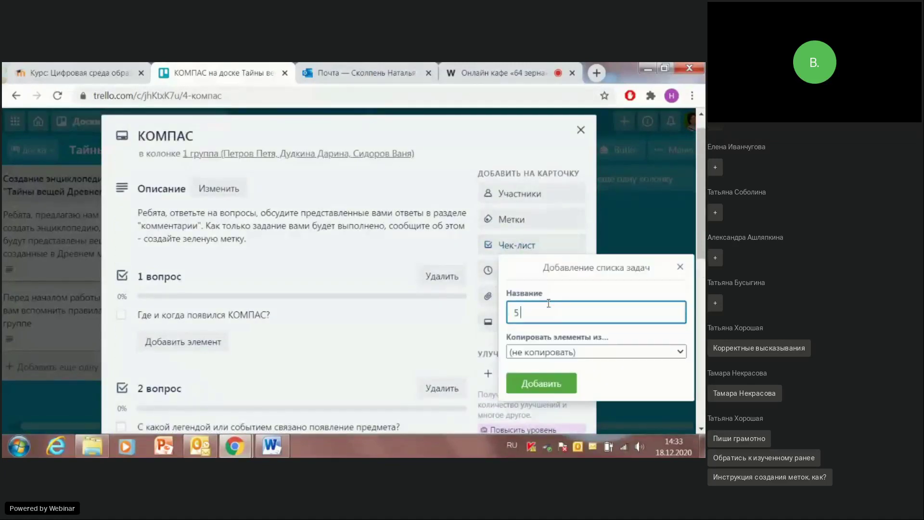
pyautogui.write(' вопрос')
pyautogui.click(541, 384)
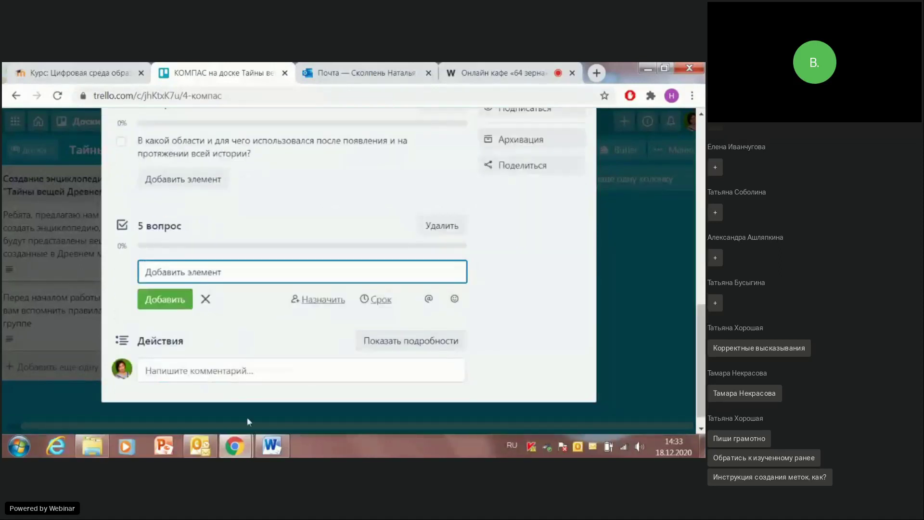
pyautogui.click(272, 446)
pyautogui.click(204, 317)
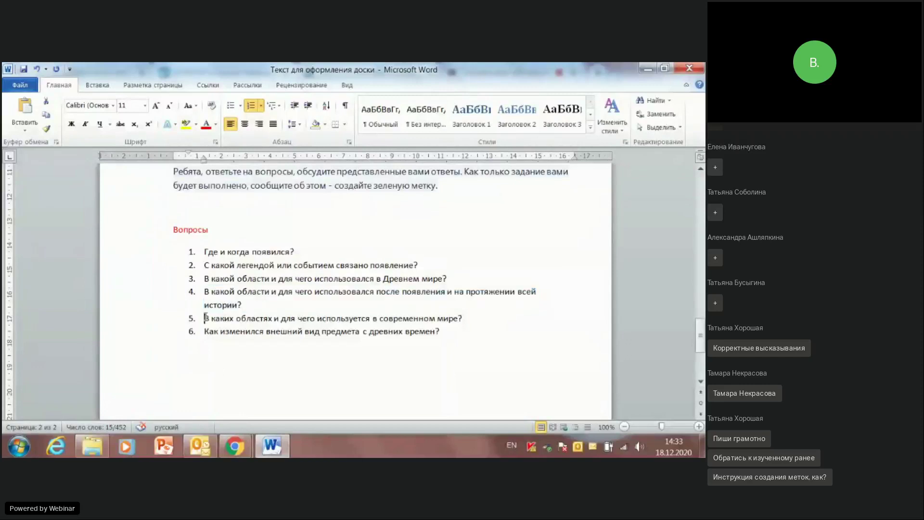
pyautogui.tripleClick(501, 319)
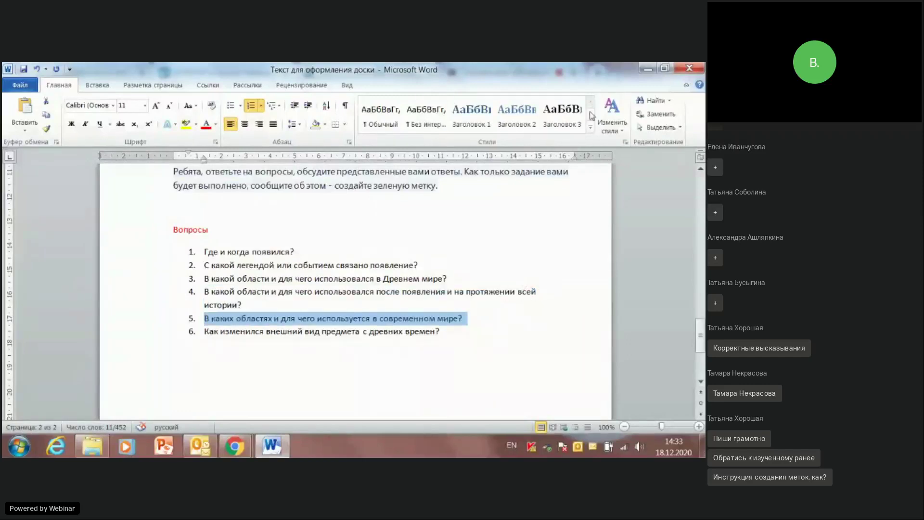
pyautogui.click(649, 70)
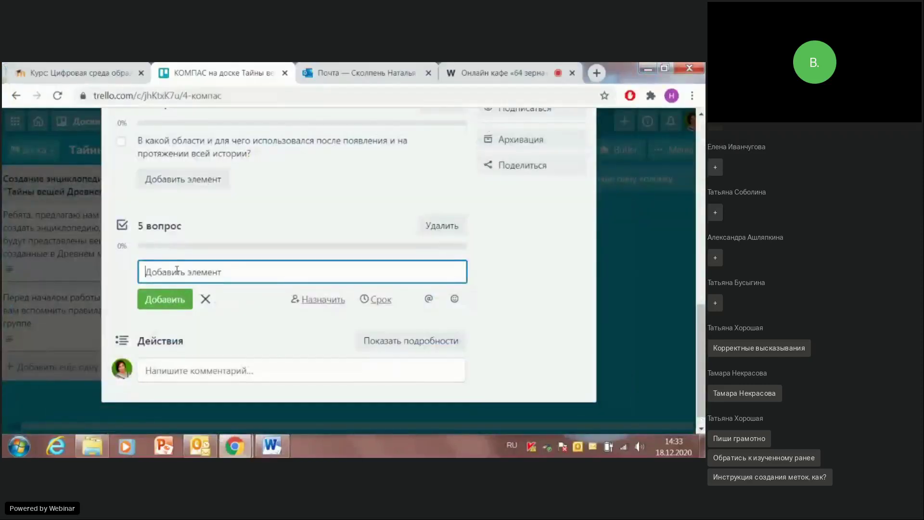
pyautogui.write('5.\tВ каких областях и для чего используется в современном мире?')
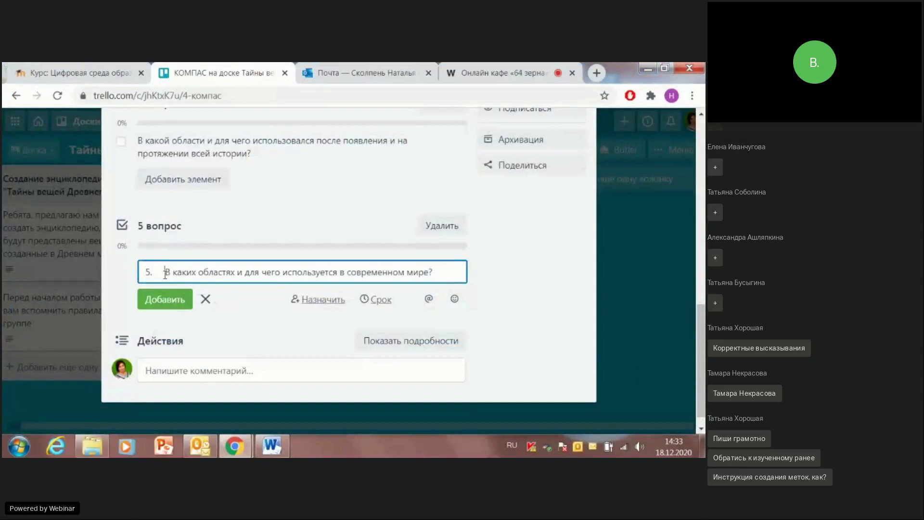
pyautogui.press('BackSpace')
pyautogui.press('BackSpace')
pyautogui.press('BackSpace')
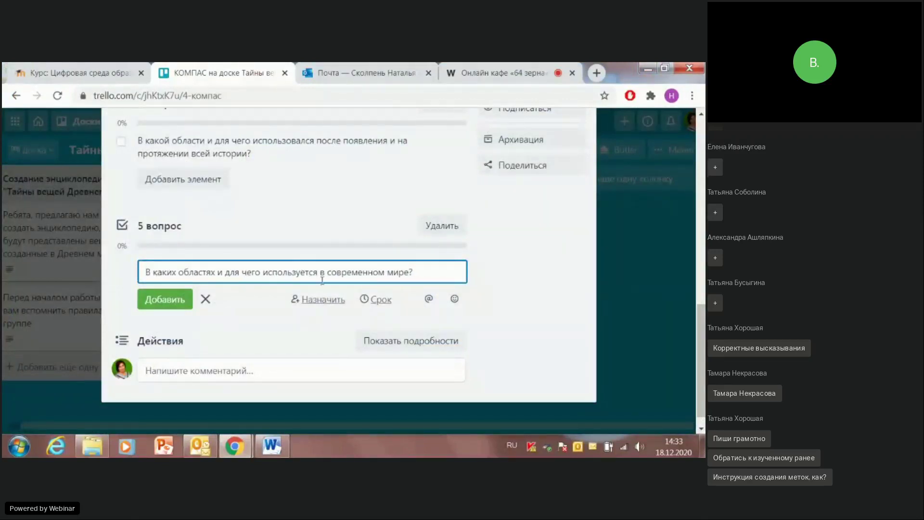
pyautogui.click(177, 298)
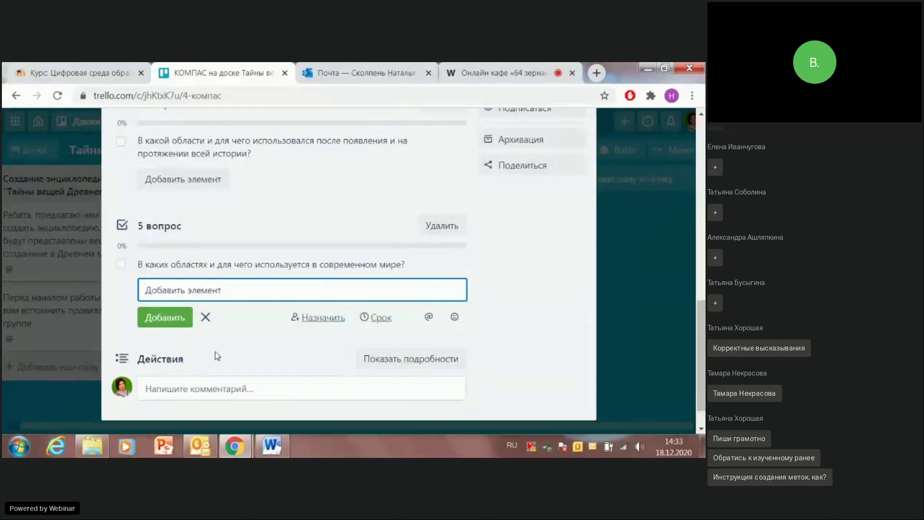
pyautogui.scroll(10, 399, 290)
# Step: Create checklist '6 вопрос' and paste question 6 from Word as its item text
pyautogui.click(519, 187)
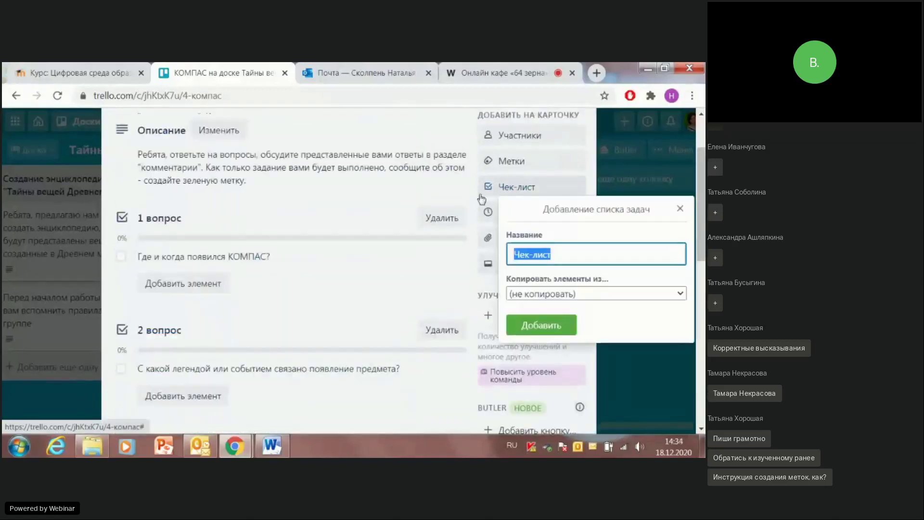
pyautogui.write('6 вопрос')
pyautogui.click(538, 325)
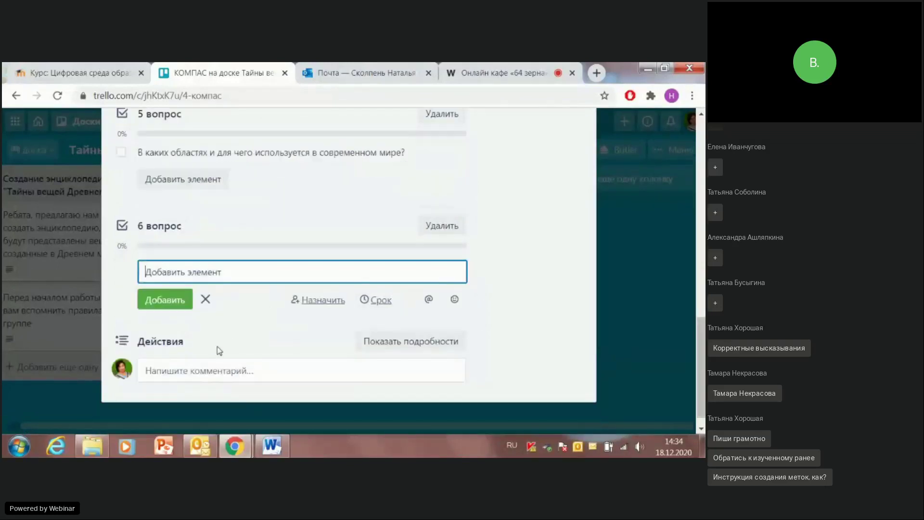
pyautogui.click(272, 446)
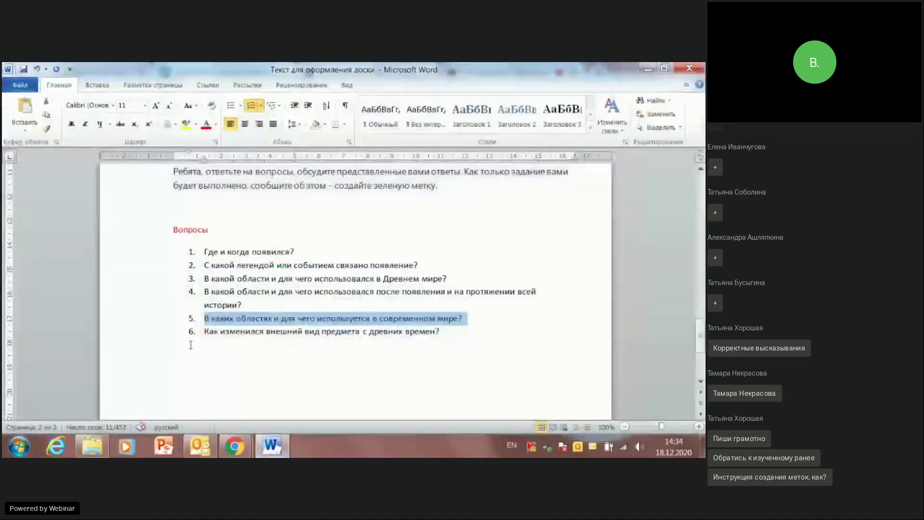
pyautogui.moveTo(205, 331); pyautogui.dragTo(448, 331)
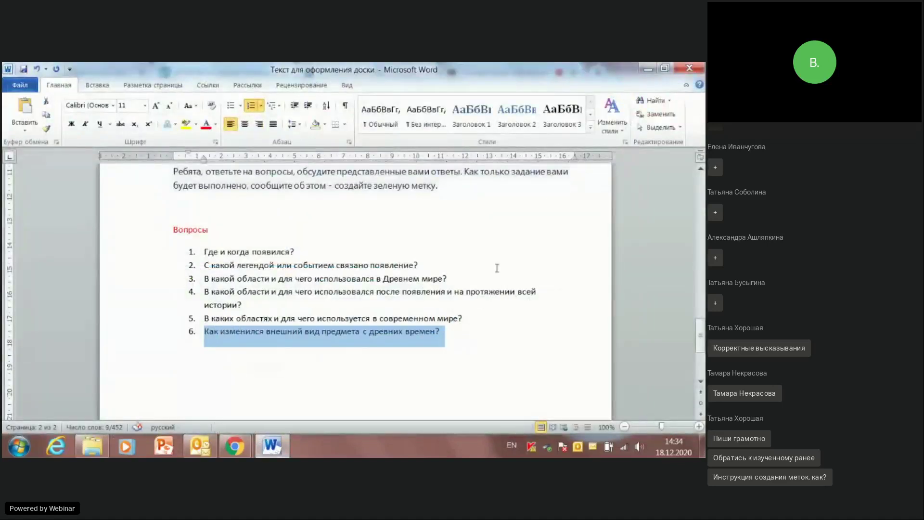
pyautogui.click(648, 68)
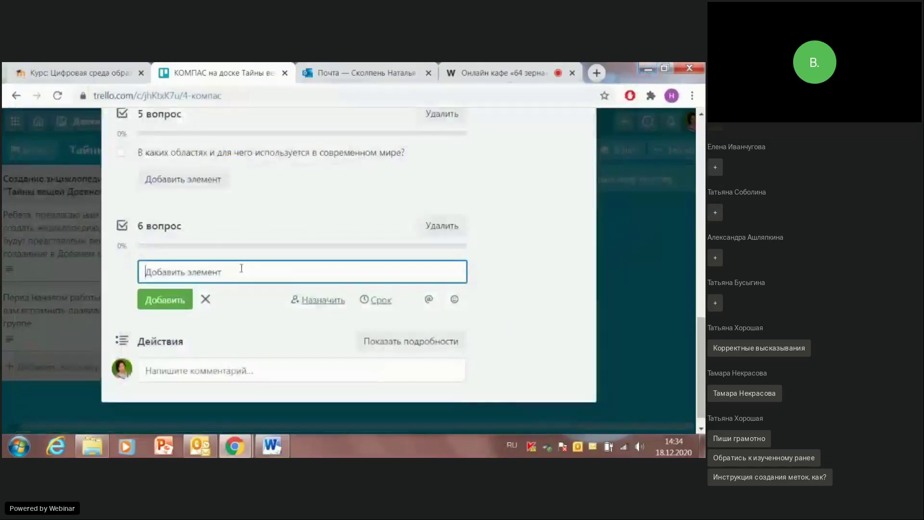
pyautogui.write('6.\tКак изменился внешний вид предмета с древних времен?')
pyautogui.click(165, 272)
pyautogui.press('BackSpace')
pyautogui.press('BackSpace')
pyautogui.press('BackSpace')
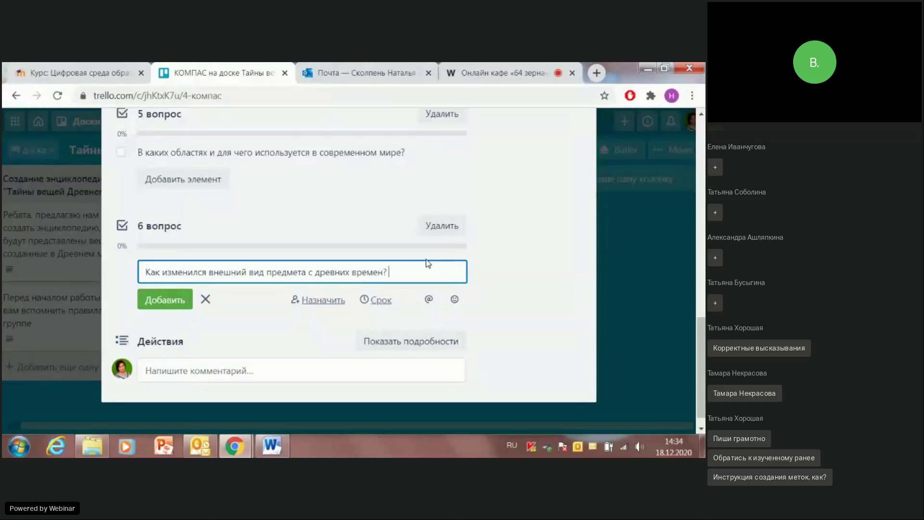
# Step: Append 'Вставь несколько изображений этого предмета.' to the item and add it
pyautogui.write('ставь несколько')
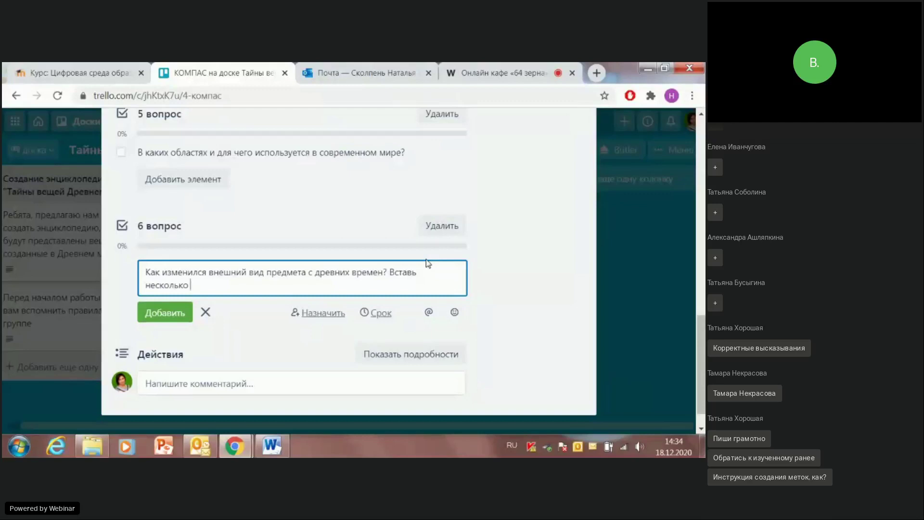
pyautogui.write('кар')
pyautogui.press('BackSpace')
pyautogui.press('BackSpace')
pyautogui.write('изображений этого пре')
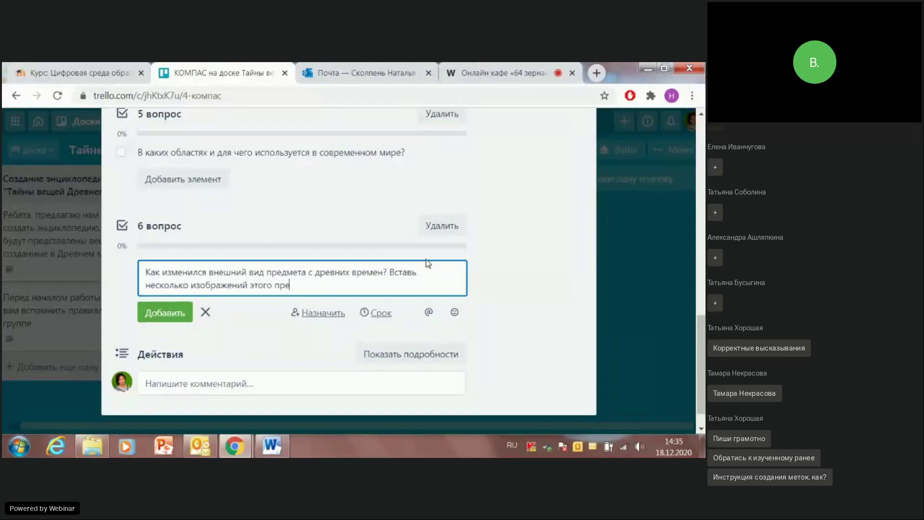
pyautogui.write('дмета.')
pyautogui.click(164, 314)
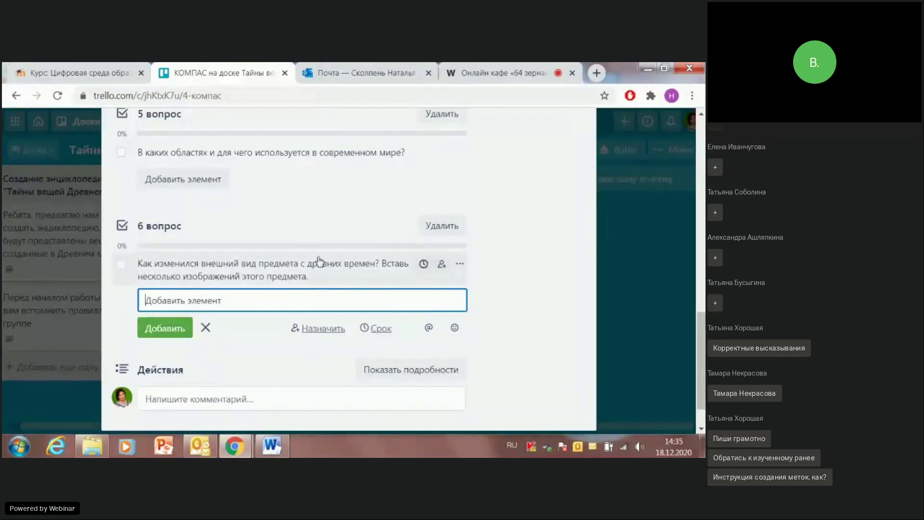
# Step: Review checklists 1 вопрос through 6 вопрос, then close the КОМПАС card
pyautogui.scroll(10, 321, 303)
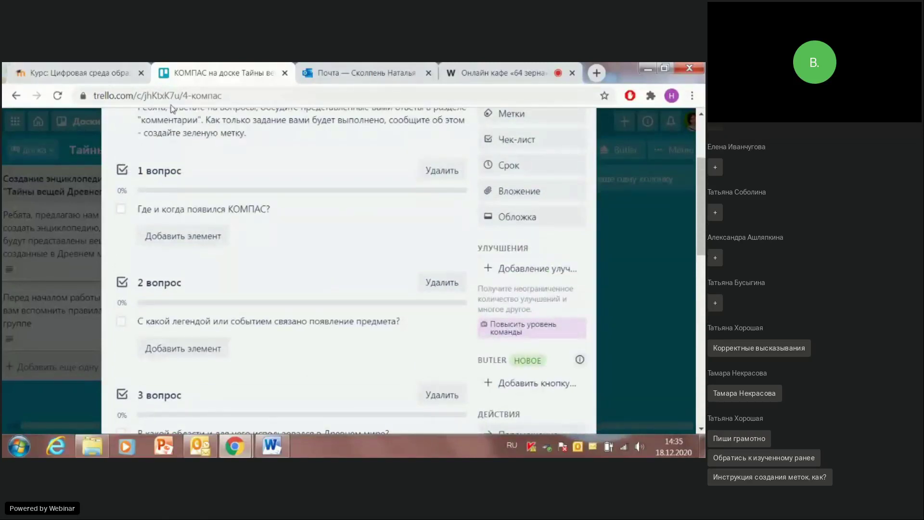
pyautogui.scroll(1, 357, 256)
pyautogui.scroll(4, 357, 256)
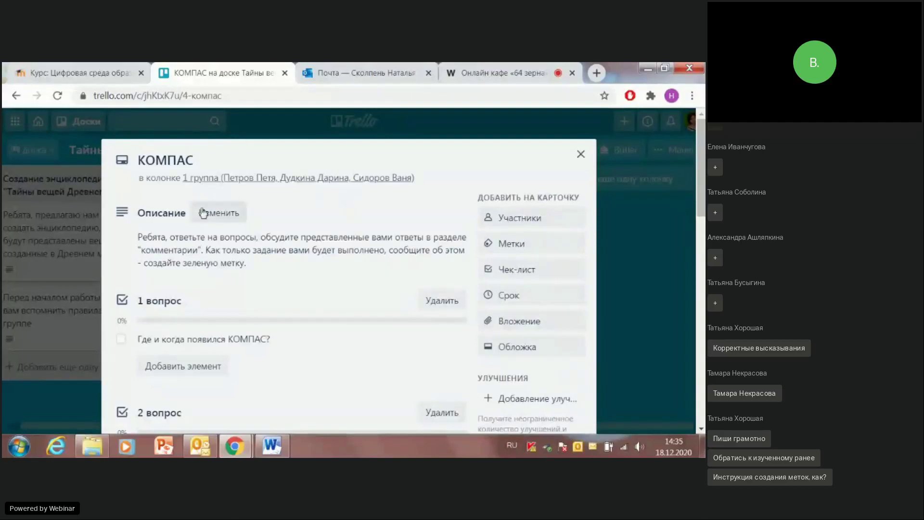
pyautogui.scroll(-3, 221, 279)
pyautogui.scroll(-12, 220, 282)
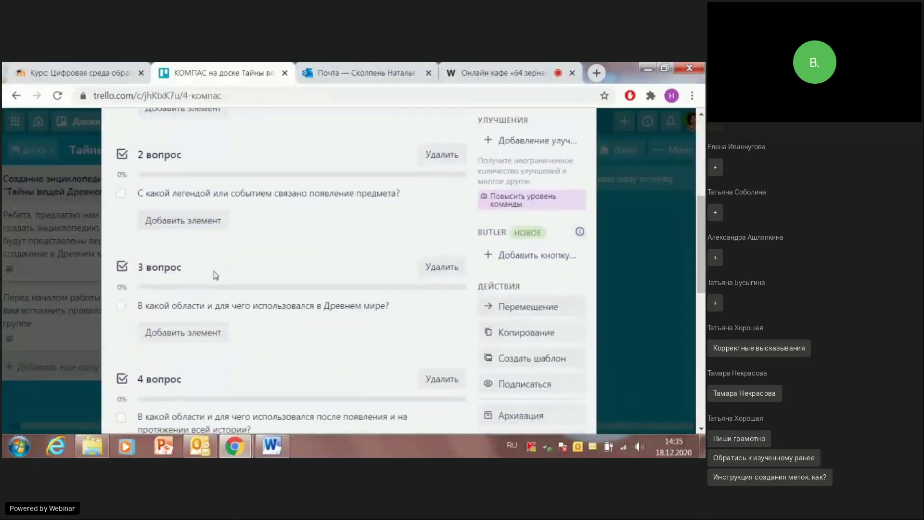
pyautogui.click(215, 301)
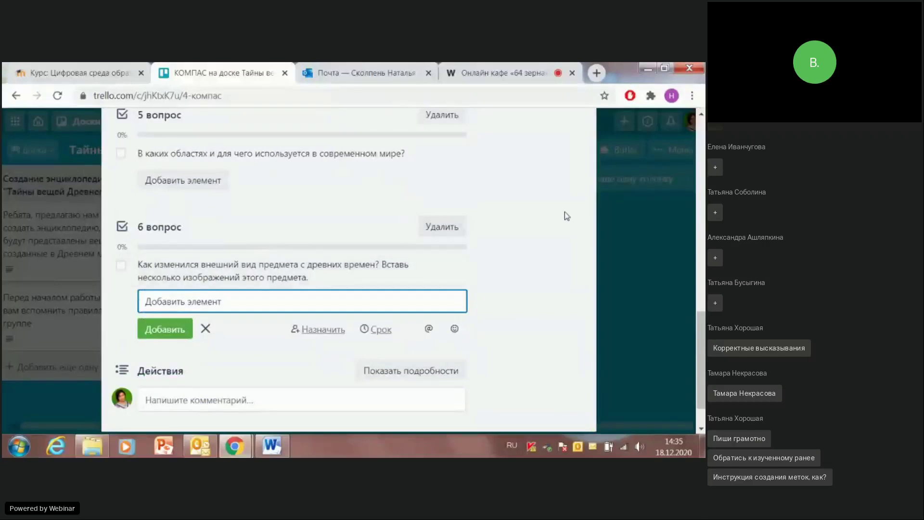
pyautogui.scroll(15, 569, 202)
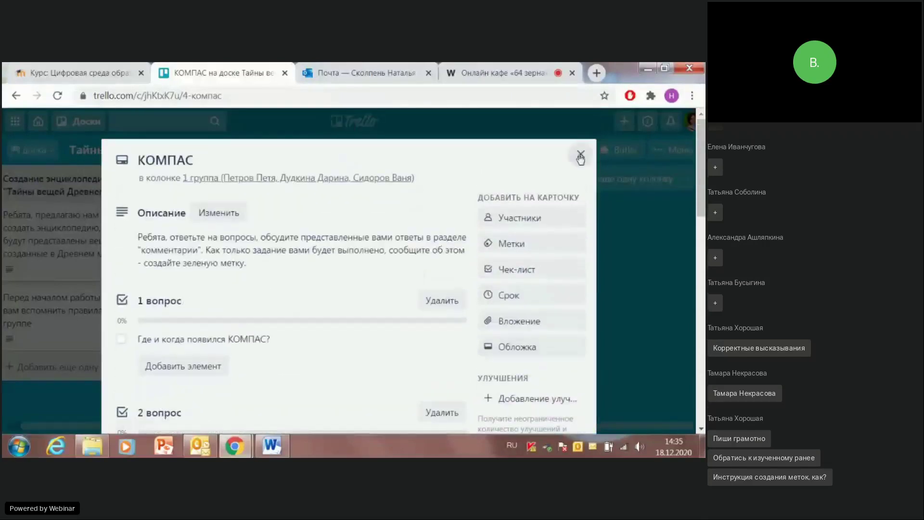
pyautogui.click(580, 134)
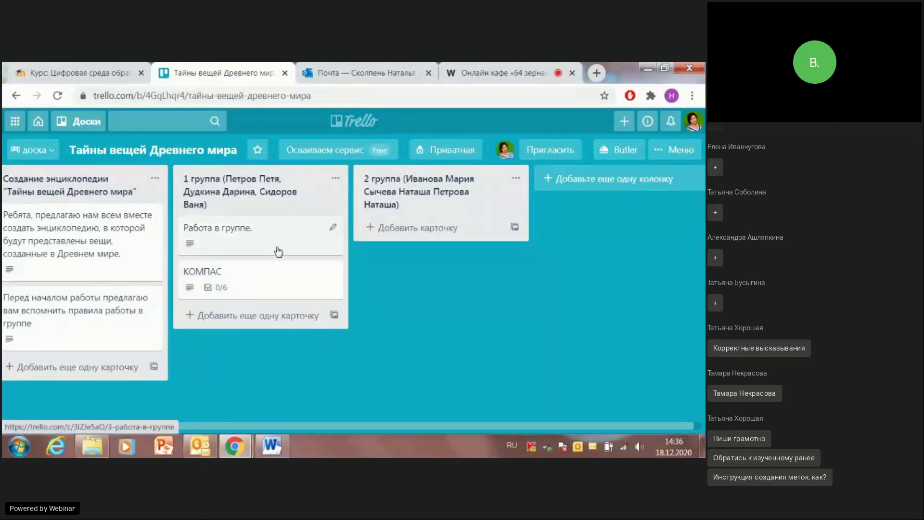
# Step: Open the 'Работа в группе.' card and look over its contents
pyautogui.click(277, 225)
pyautogui.scroll(-6, 530, 245)
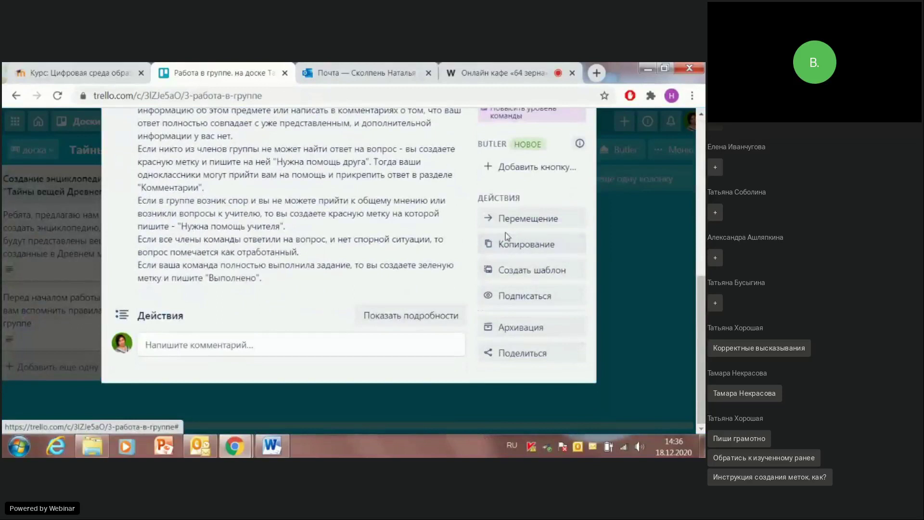
pyautogui.scroll(3, 504, 230)
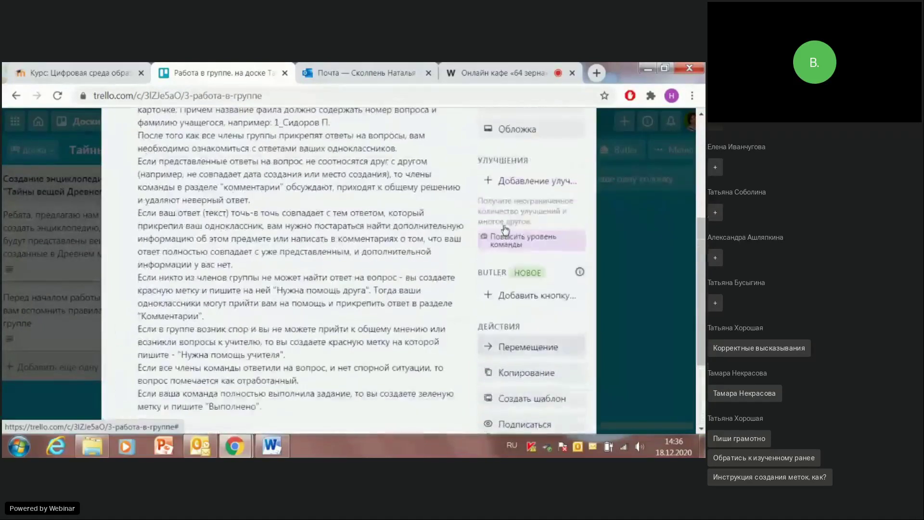
pyautogui.scroll(3, 463, 243)
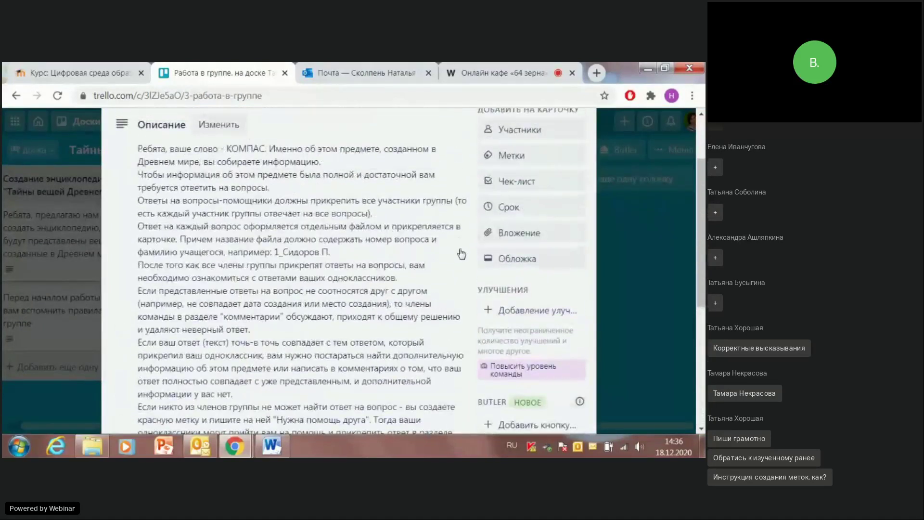
pyautogui.scroll(1, 462, 253)
pyautogui.scroll(-5, 467, 250)
pyautogui.scroll(5, 470, 247)
pyautogui.scroll(-7, 469, 245)
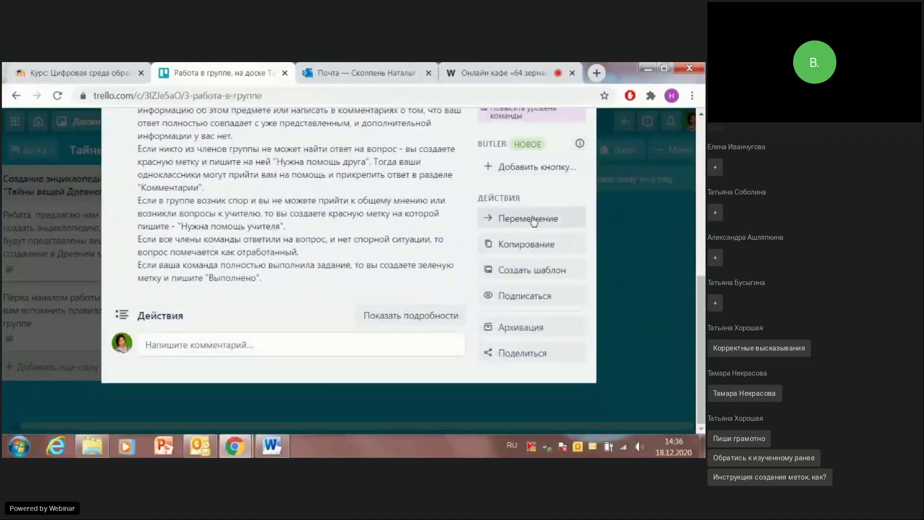
# Step: Copy the card into the 2 группа column and close it
pyautogui.click(526, 244)
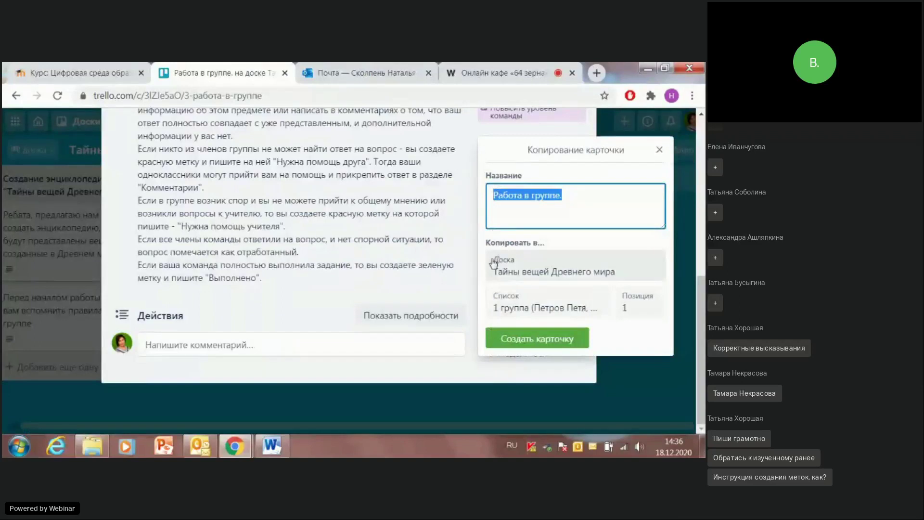
pyautogui.click(563, 313)
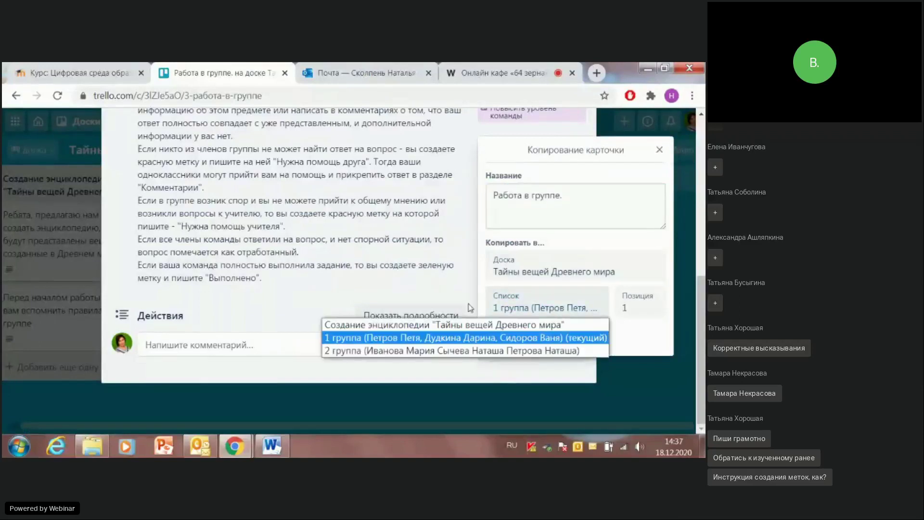
pyautogui.click(418, 352)
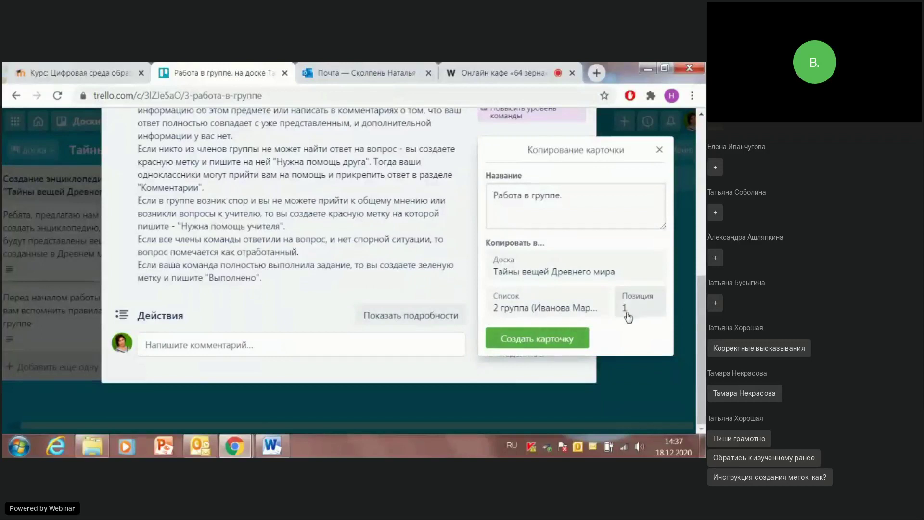
pyautogui.click(531, 343)
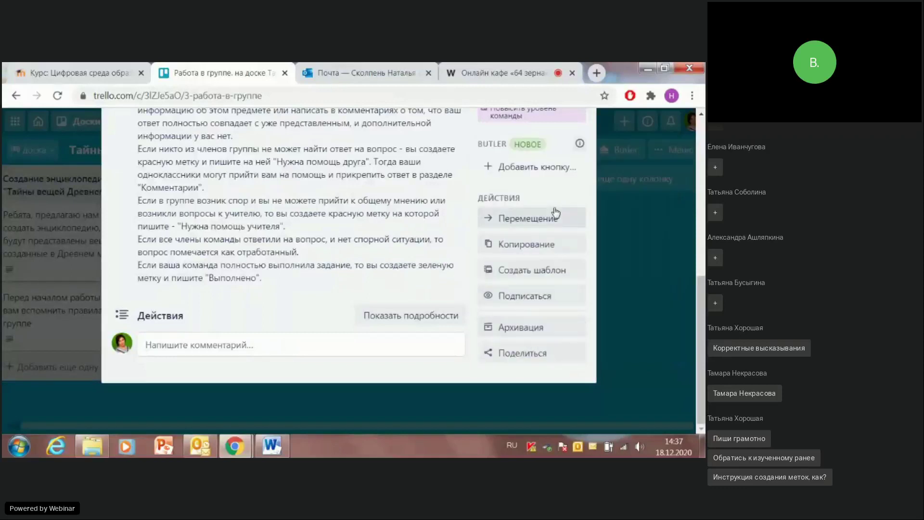
pyautogui.scroll(10, 556, 212)
pyautogui.click(581, 154)
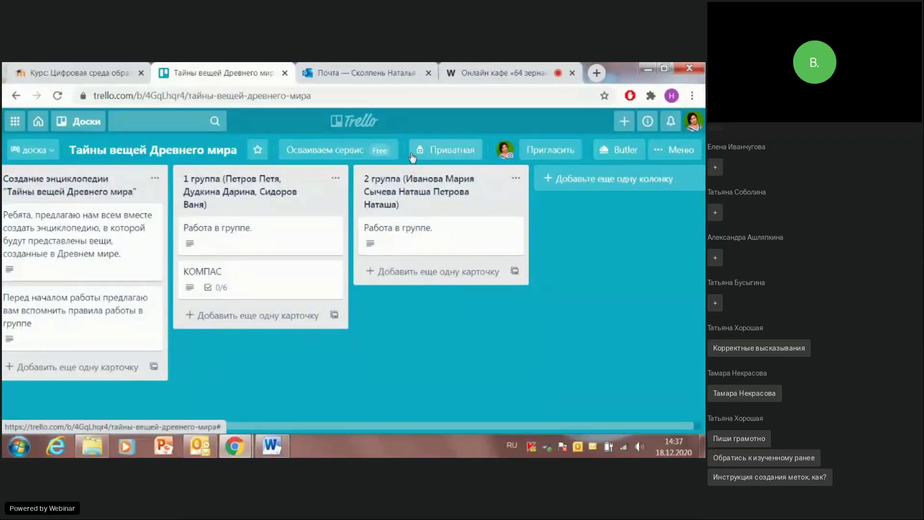
# Step: Review the copied 'Работа в группе.' card in 2 группа, then close it
pyautogui.click(395, 235)
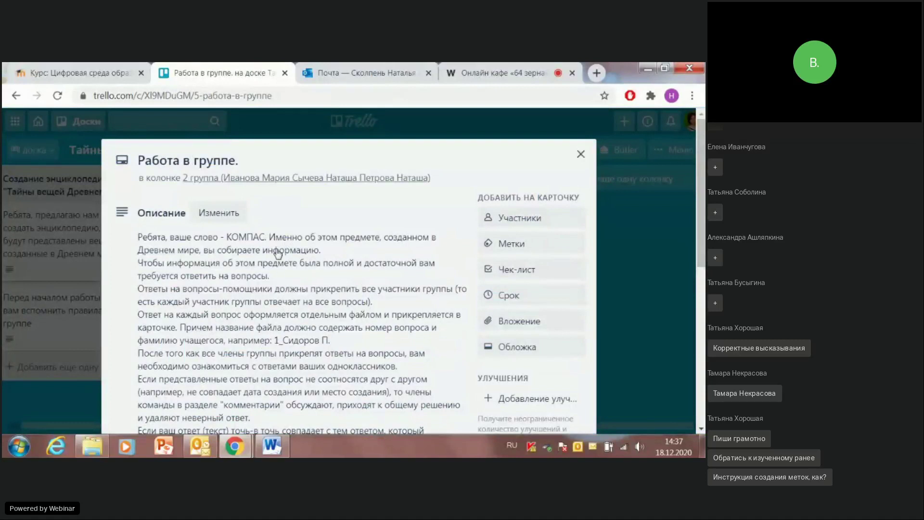
pyautogui.scroll(-1, 276, 259)
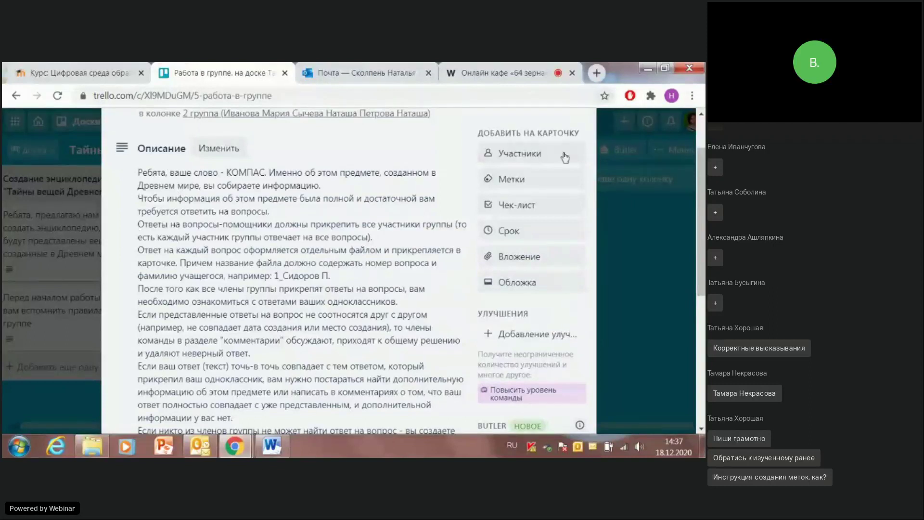
pyautogui.scroll(1, 561, 153)
pyautogui.click(581, 154)
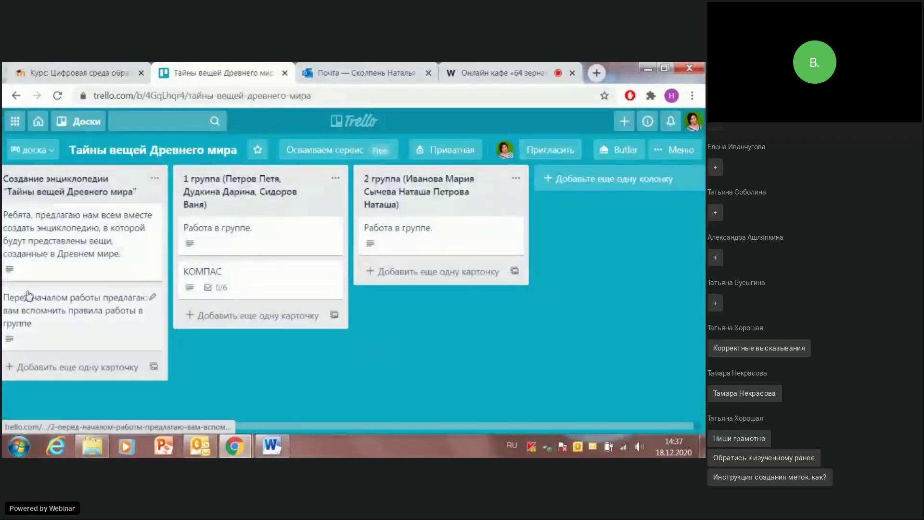
# Step: Read the group assignments on the introductory encyclopedia card, then reopen the 2 группа copy
pyautogui.click(52, 236)
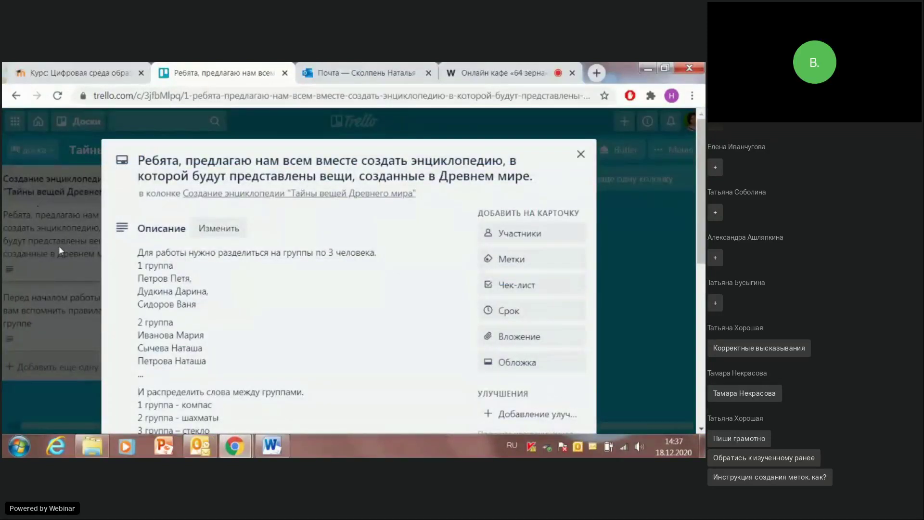
pyautogui.scroll(-3, 210, 278)
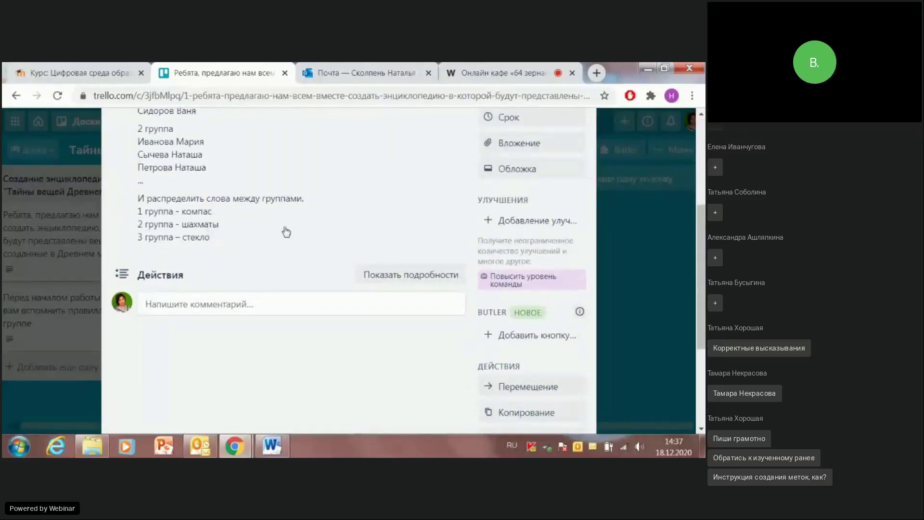
pyautogui.scroll(3, 434, 230)
pyautogui.click(582, 157)
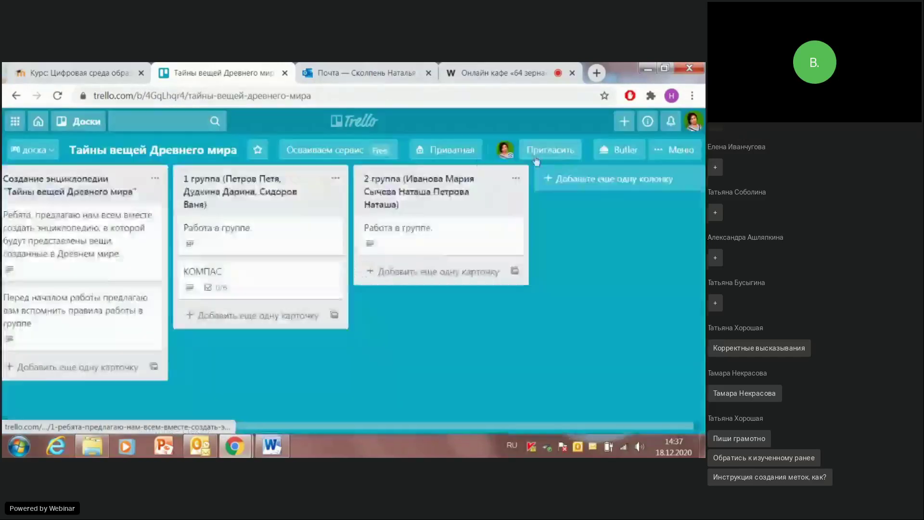
pyautogui.click(409, 229)
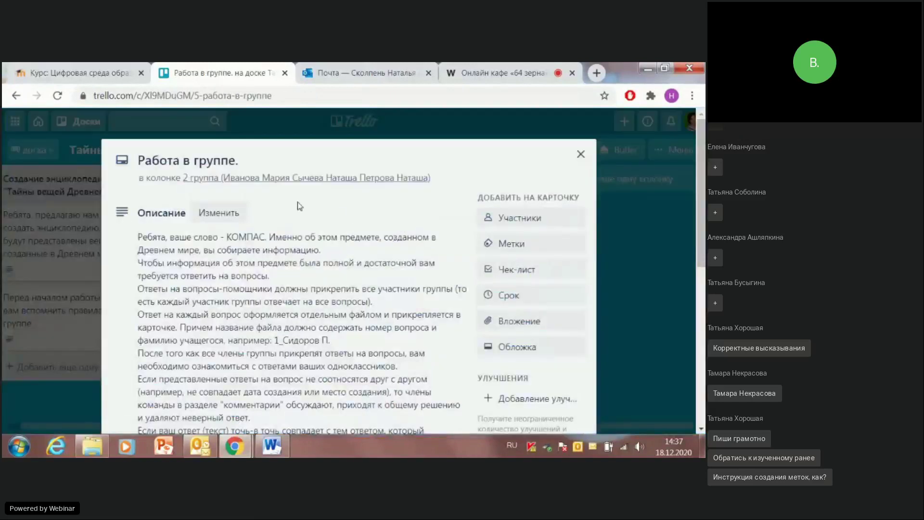
# Step: Replace КОМПАС with ШАХМАТЫ in the card description, save it, and close the card
pyautogui.scroll(-2, 212, 232)
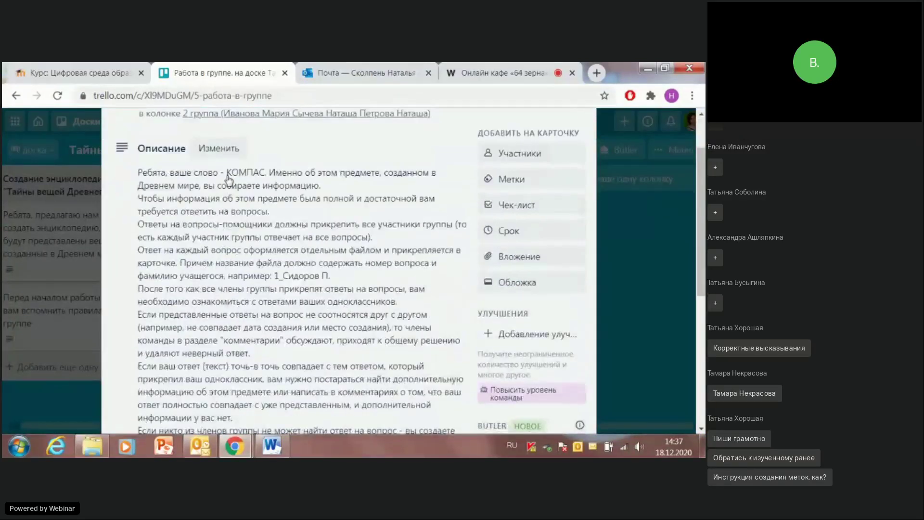
pyautogui.click(228, 176)
pyautogui.hotkey('ctrl', 'a')
pyautogui.moveTo(235, 177); pyautogui.dragTo(271, 177)
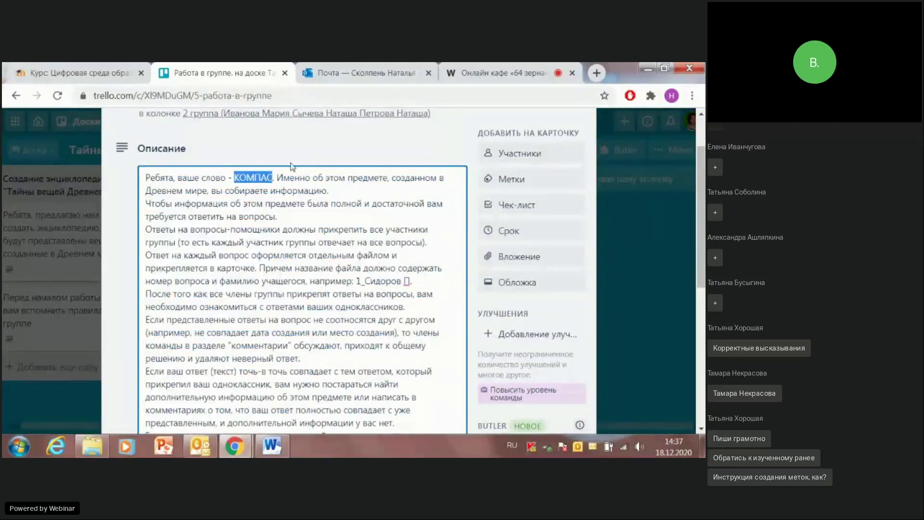
pyautogui.write('ШАХМАТ')
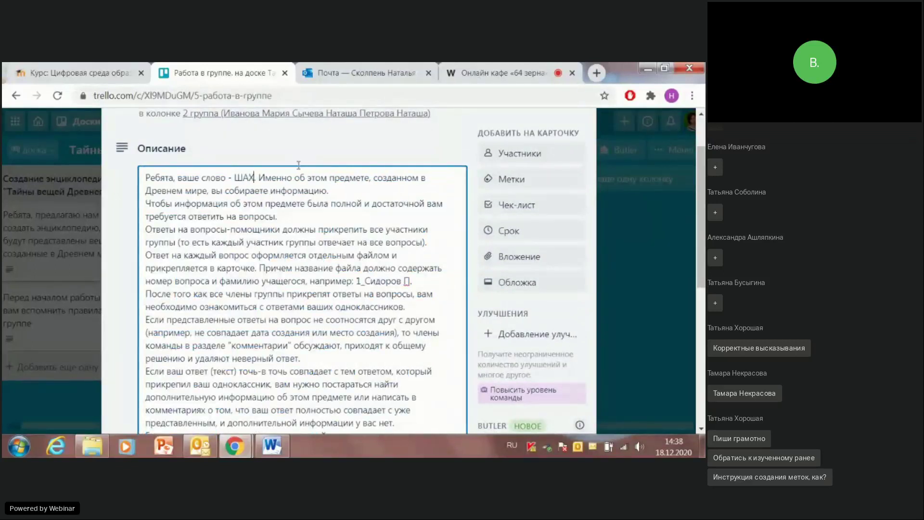
pyautogui.write('Ы')
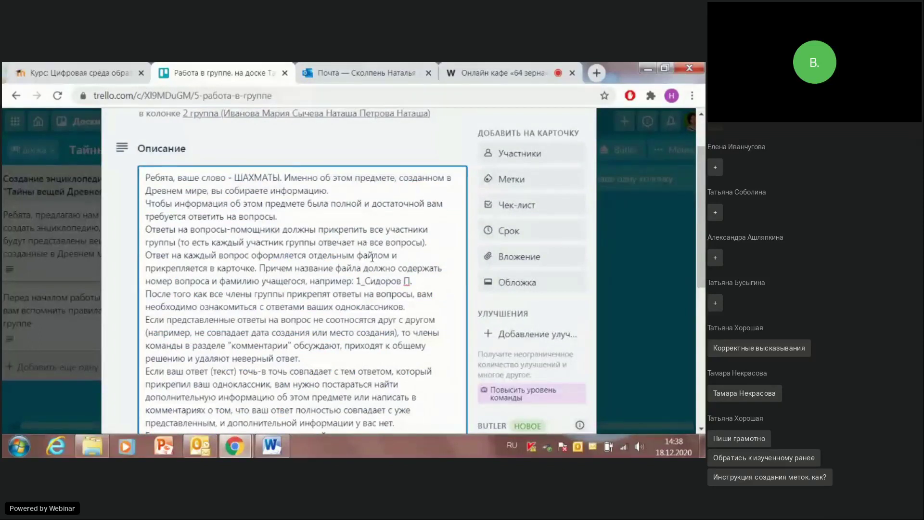
pyautogui.scroll(-5, 373, 250)
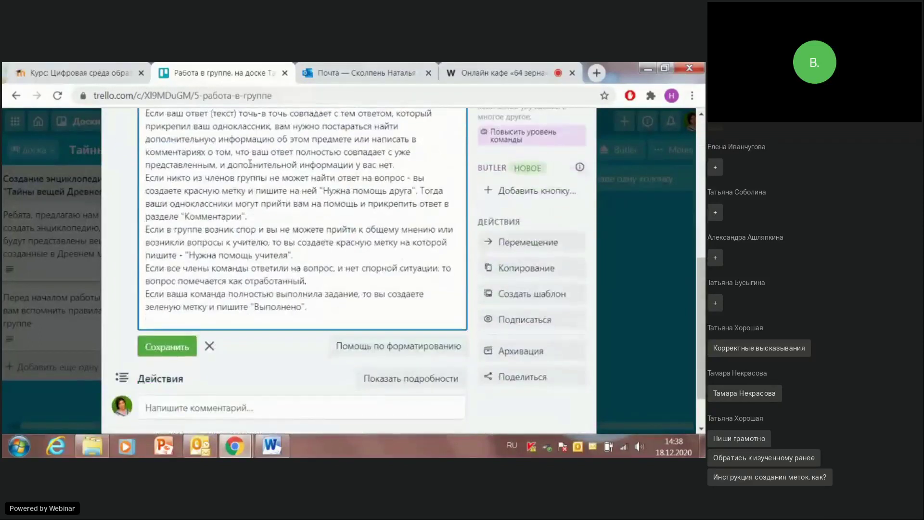
pyautogui.click(166, 346)
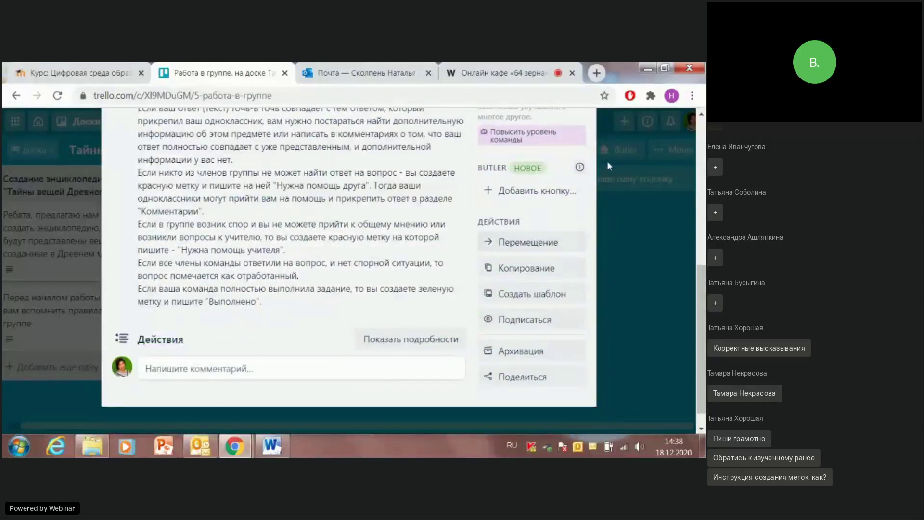
pyautogui.scroll(10, 624, 167)
pyautogui.click(585, 155)
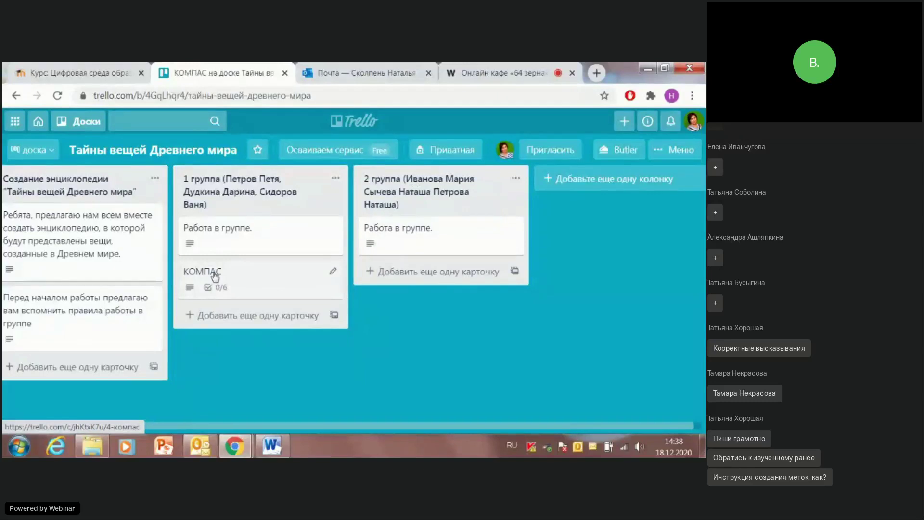
# Step: Copy the КОМПАС card with its six checklists into the 2 группа column
pyautogui.click(214, 276)
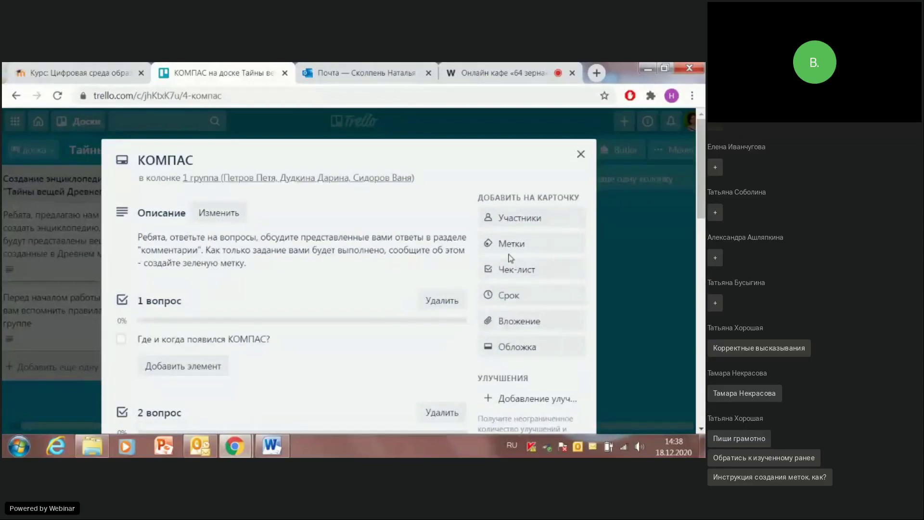
pyautogui.scroll(-5, 563, 307)
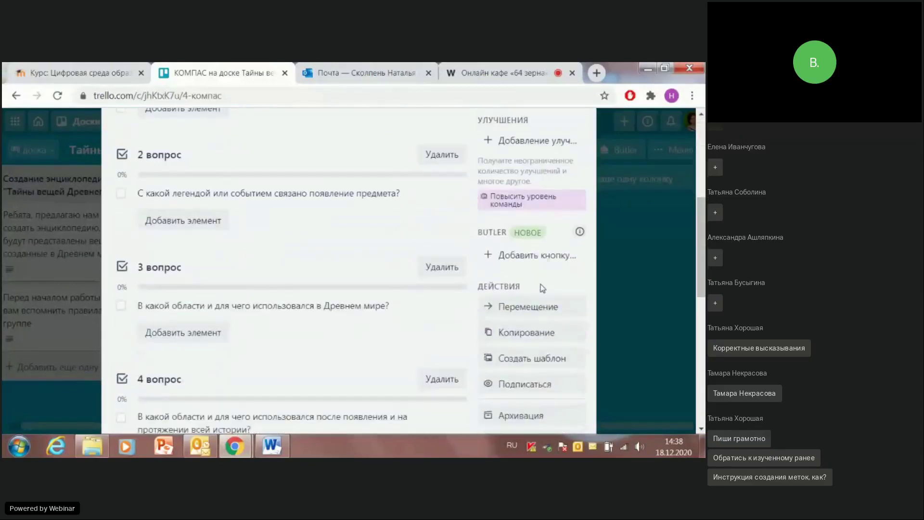
pyautogui.click(526, 332)
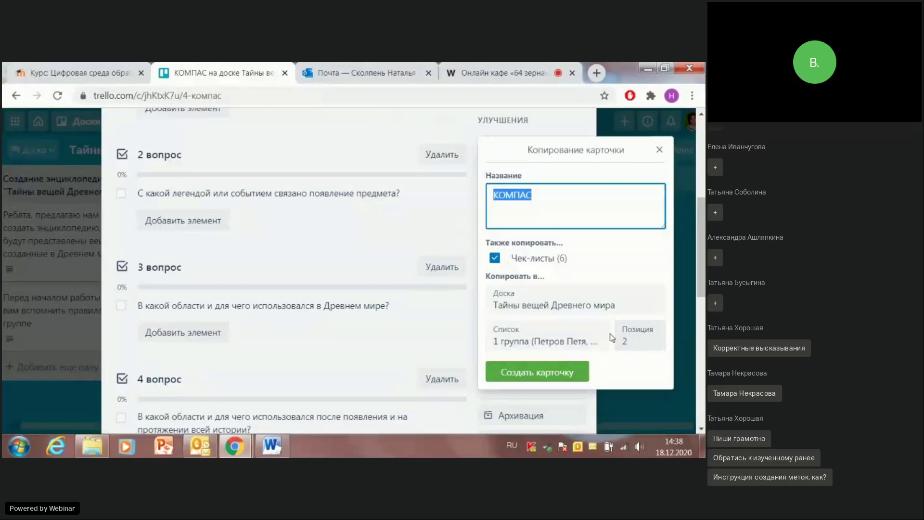
pyautogui.click(558, 343)
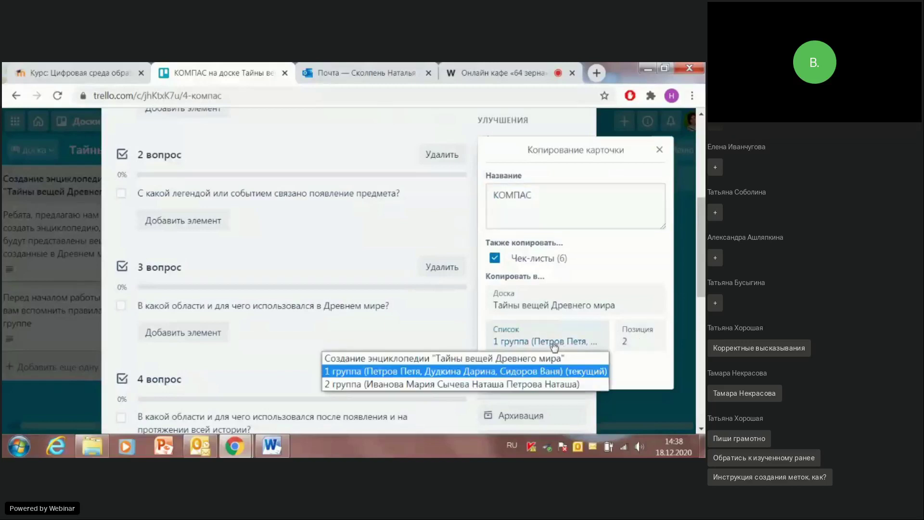
pyautogui.click(366, 385)
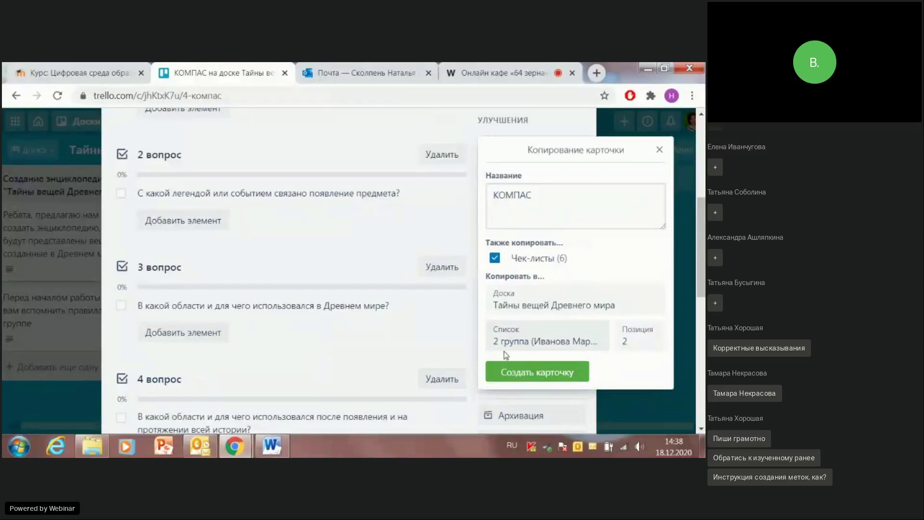
pyautogui.click(519, 373)
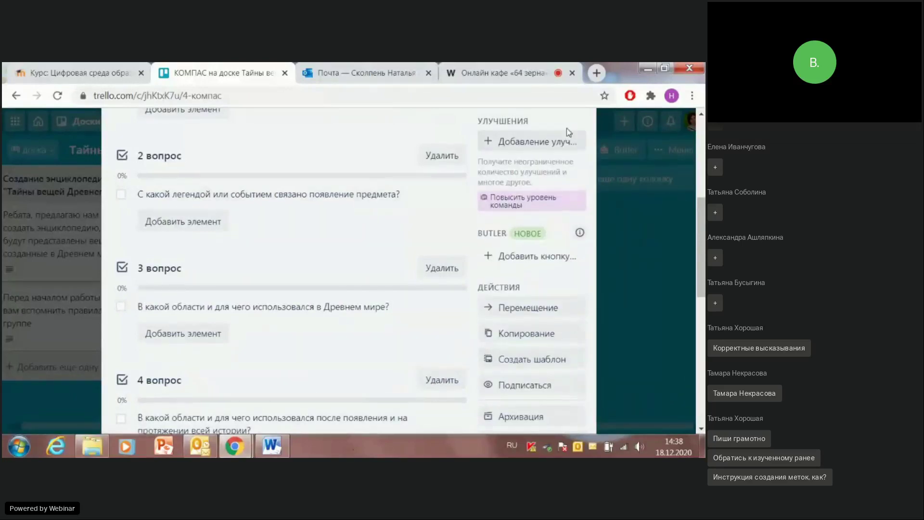
pyautogui.scroll(5, 529, 240)
pyautogui.click(580, 155)
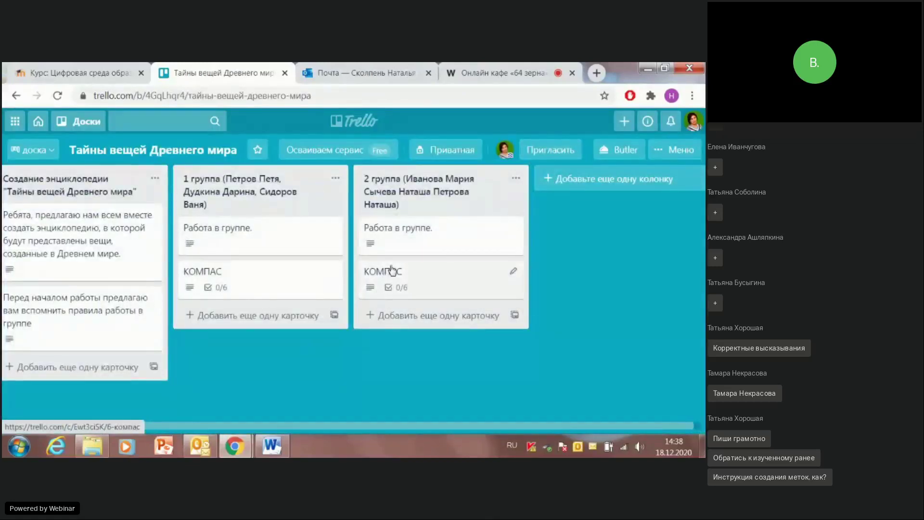
# Step: Retitle the copied КОМПАС card to Шахматы
pyautogui.click(514, 275)
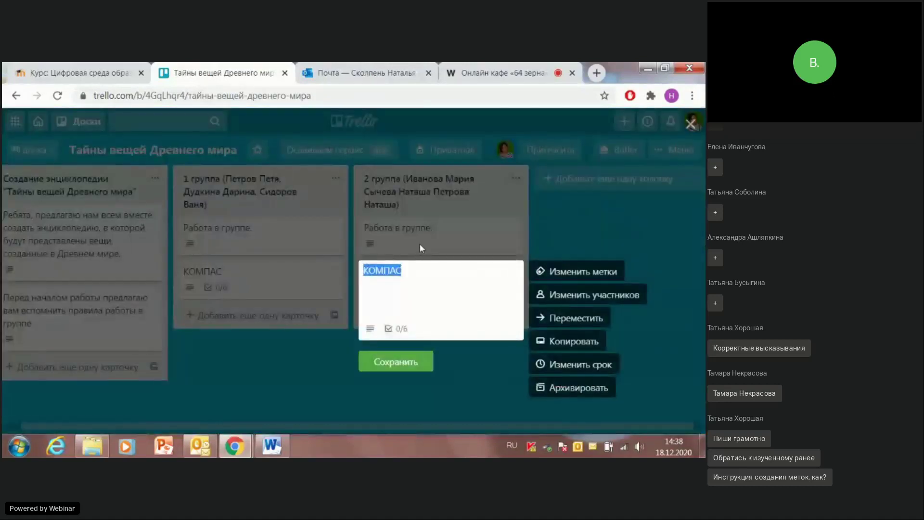
pyautogui.click(401, 279)
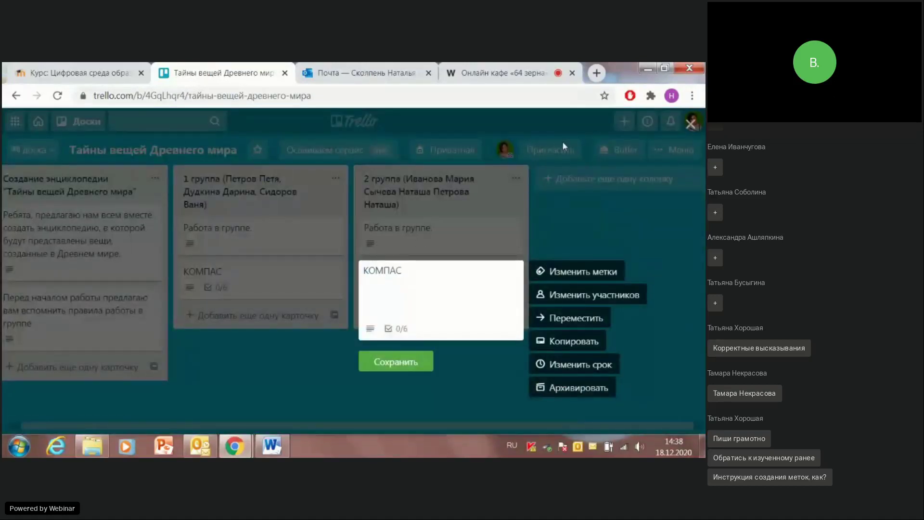
pyautogui.press('BackSpace')
pyautogui.press('BackSpace')
pyautogui.press('BackSpace')
pyautogui.click(368, 361)
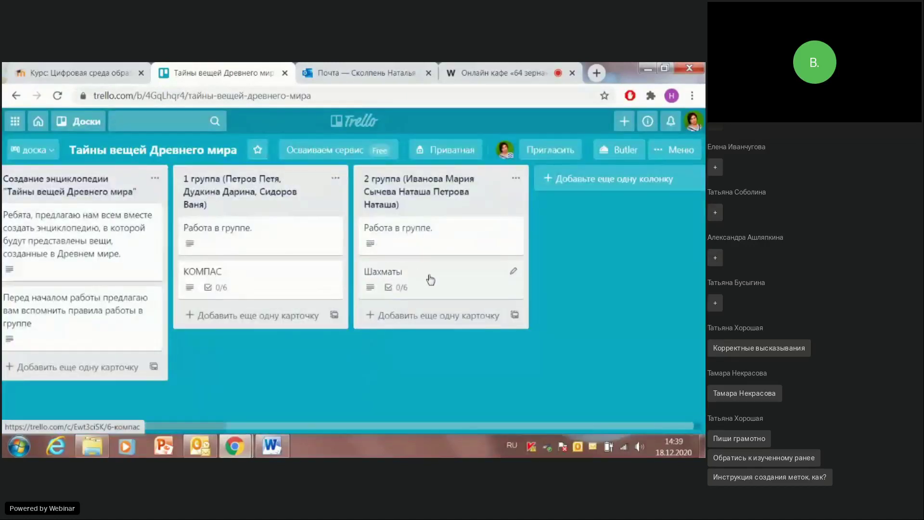
# Step: Reword the card's first checklist question to «Где и когда появились ШАХМАТЫ?»
pyautogui.click(430, 280)
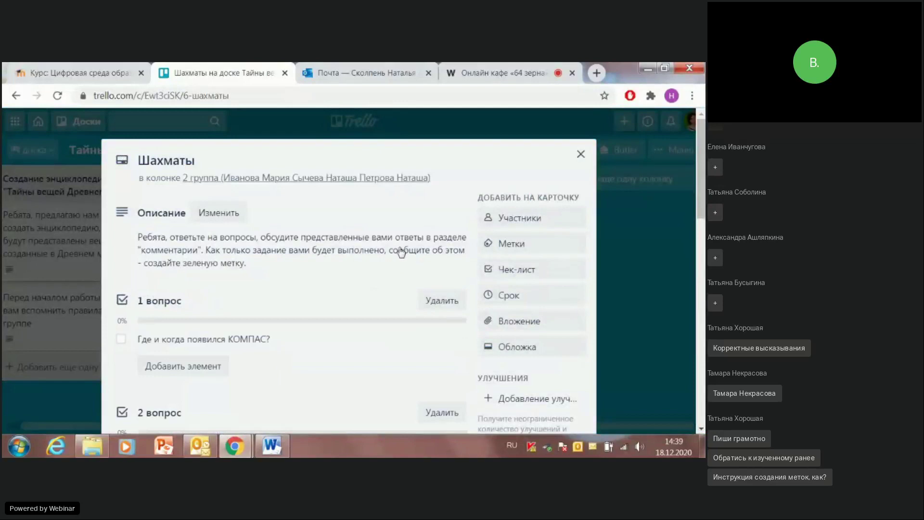
pyautogui.scroll(-2, 282, 200)
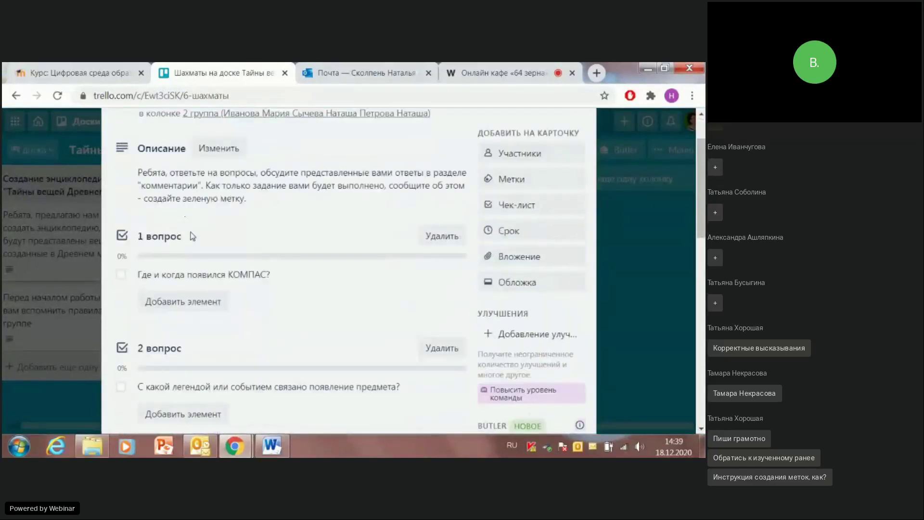
pyautogui.click(248, 275)
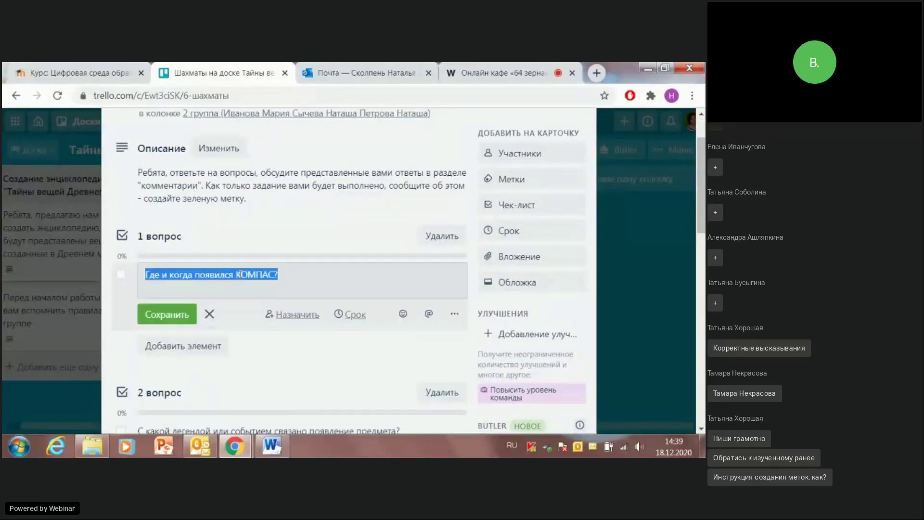
pyautogui.click(240, 275)
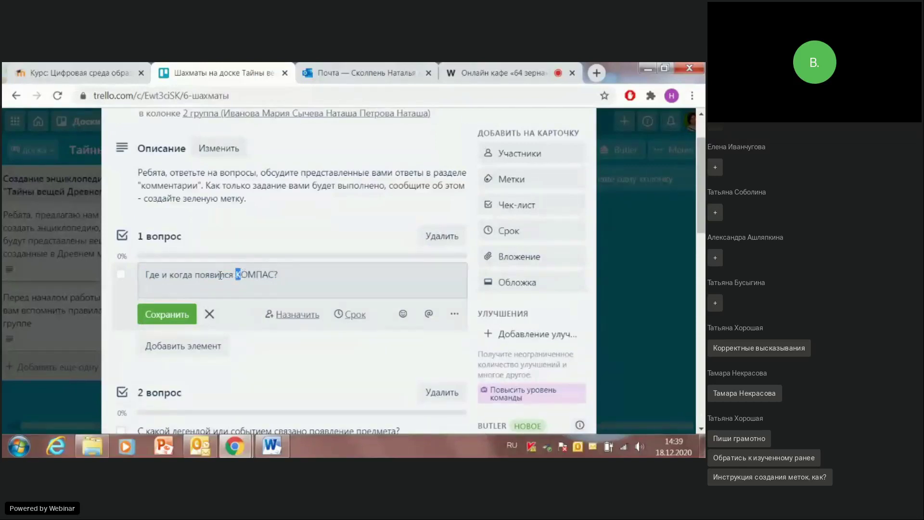
pyautogui.click(224, 276)
pyautogui.write('ись')
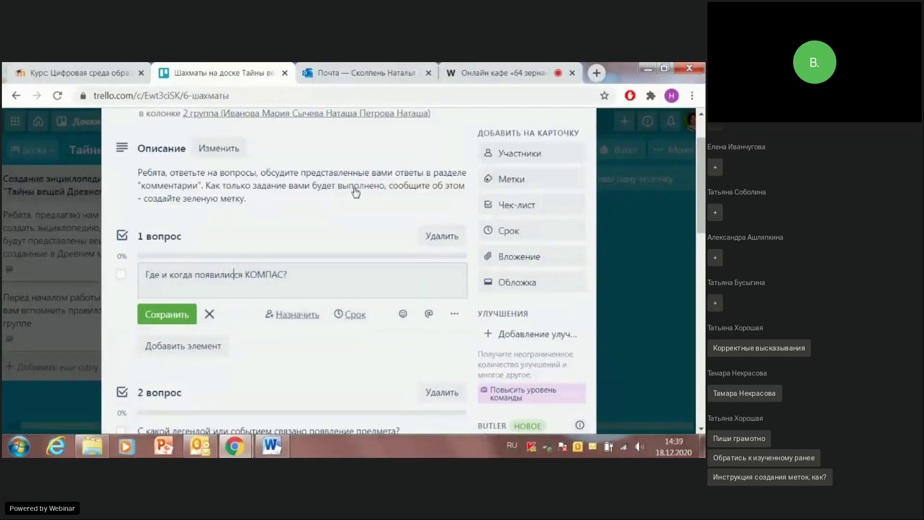
pyautogui.press('Delete')
pyautogui.press('Delete')
pyautogui.moveTo(241, 275); pyautogui.dragTo(279, 275)
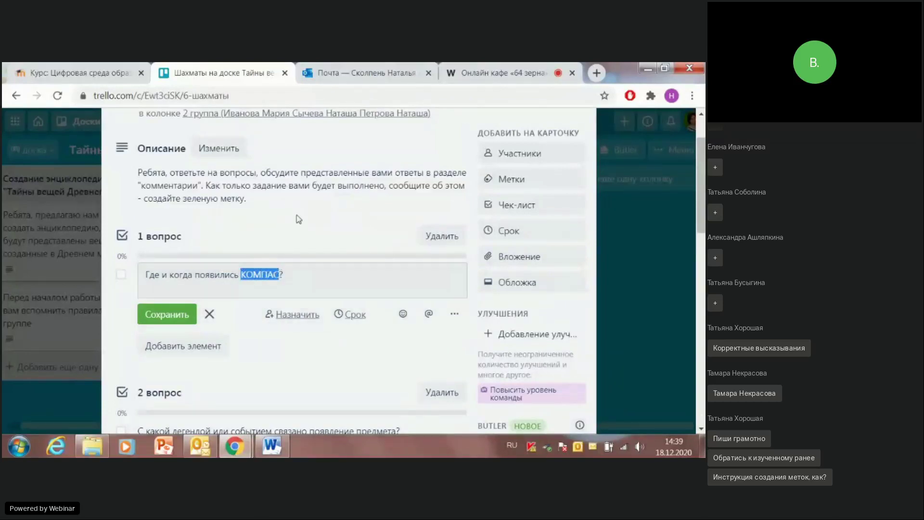
pyautogui.write('ШАХМАТЫ')
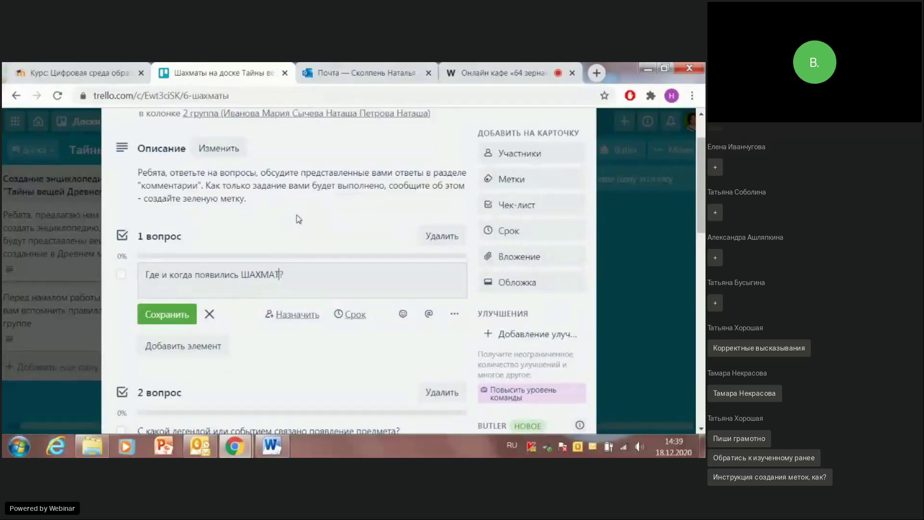
pyautogui.click(164, 314)
# Step: Look over the remaining checklists and close the Шахматы card
pyautogui.scroll(-3, 261, 297)
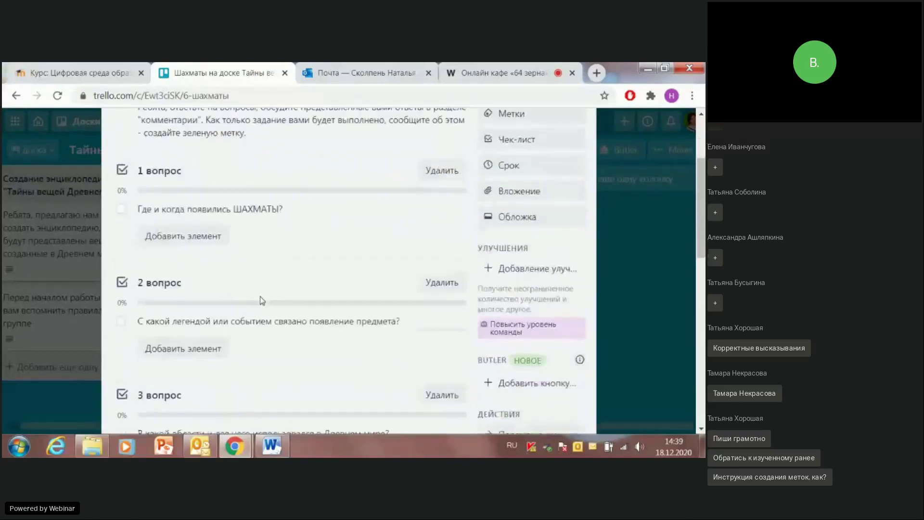
pyautogui.scroll(-4, 261, 262)
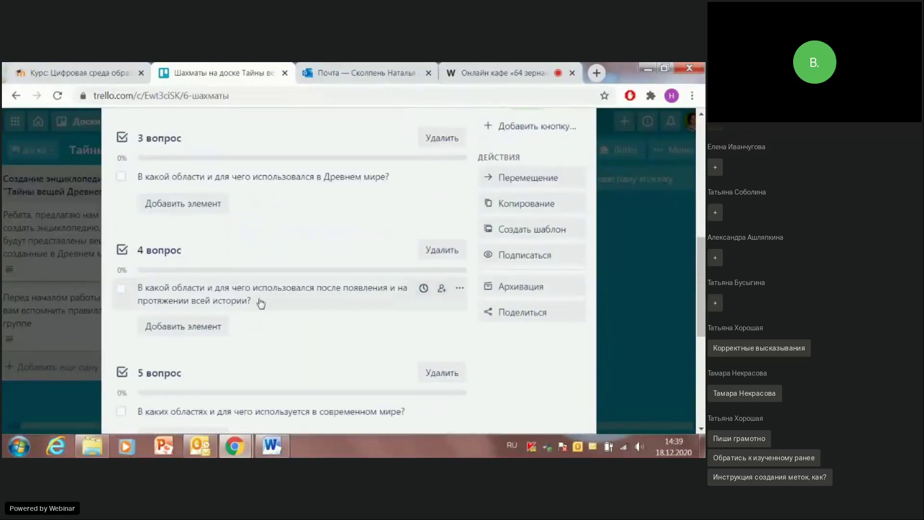
pyautogui.scroll(-2, 251, 294)
pyautogui.scroll(-4, 251, 295)
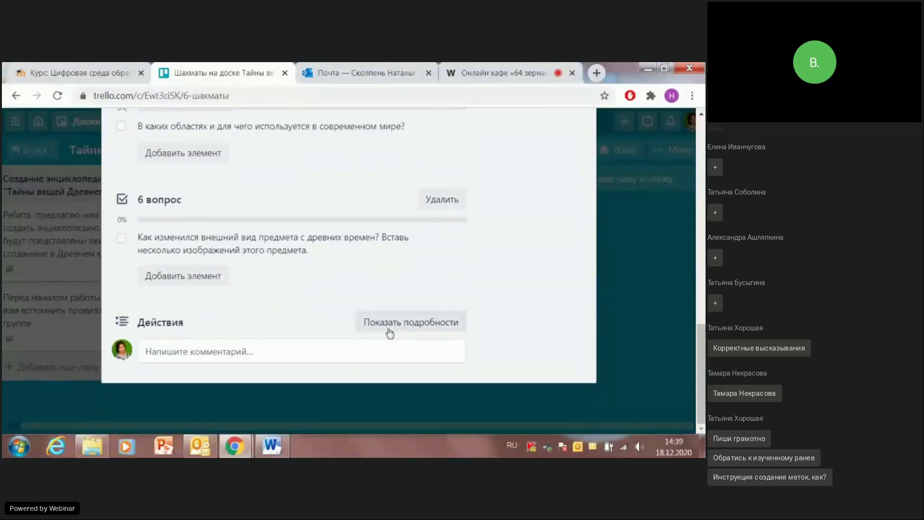
pyautogui.scroll(15, 380, 324)
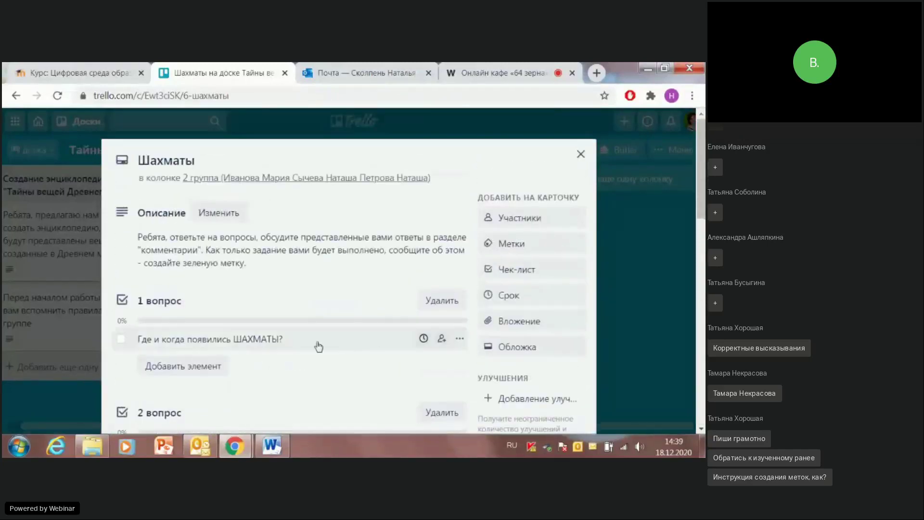
pyautogui.click(579, 158)
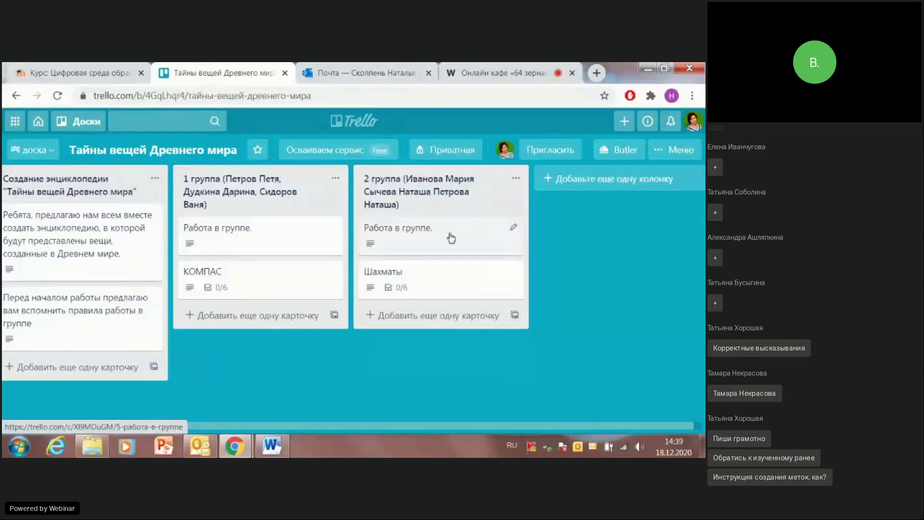
# Step: Add the first suggested e-mail account as a board invitee, switching the keyboard to English
pyautogui.click(544, 153)
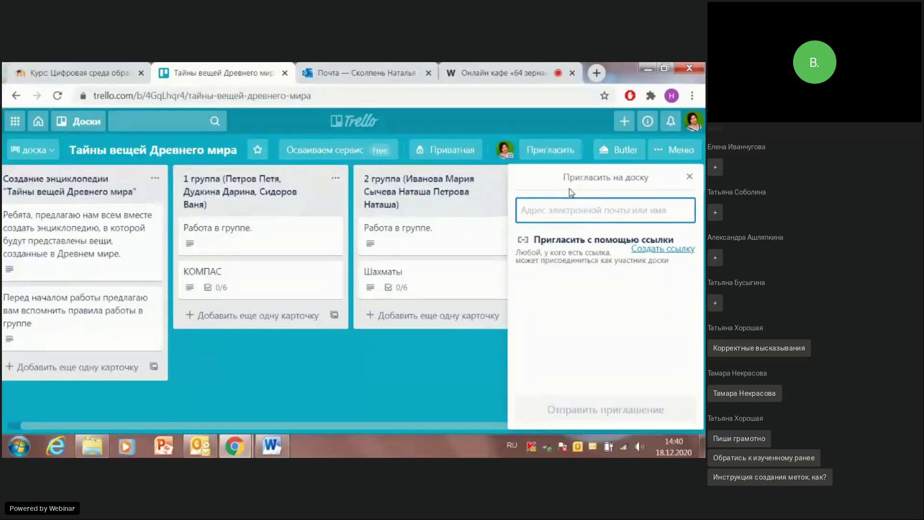
pyautogui.click(512, 445)
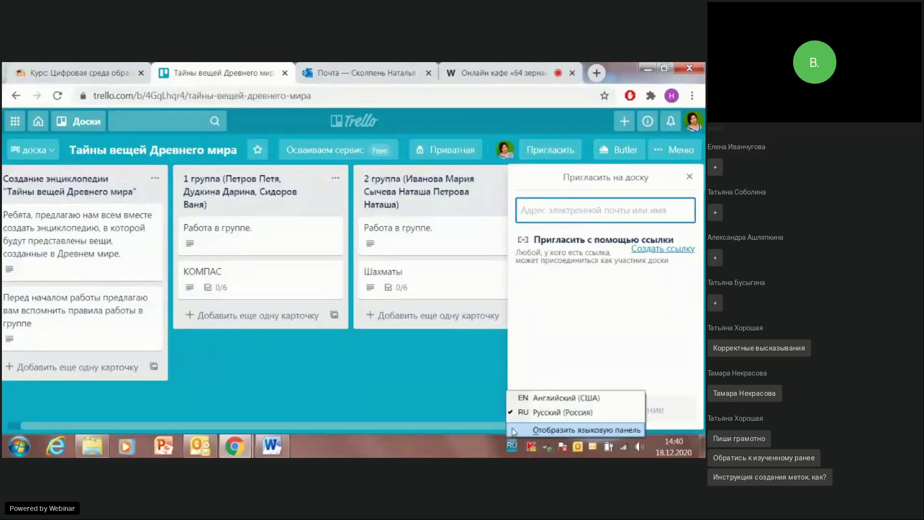
pyautogui.click(527, 398)
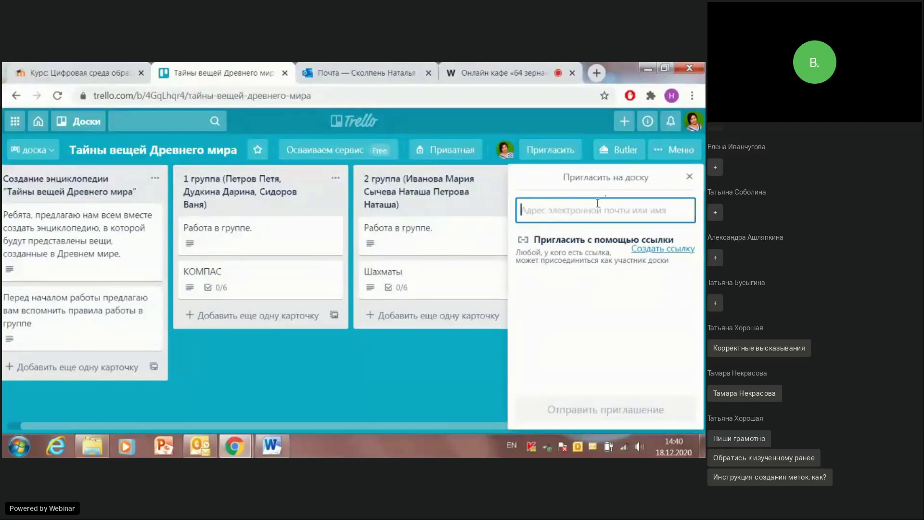
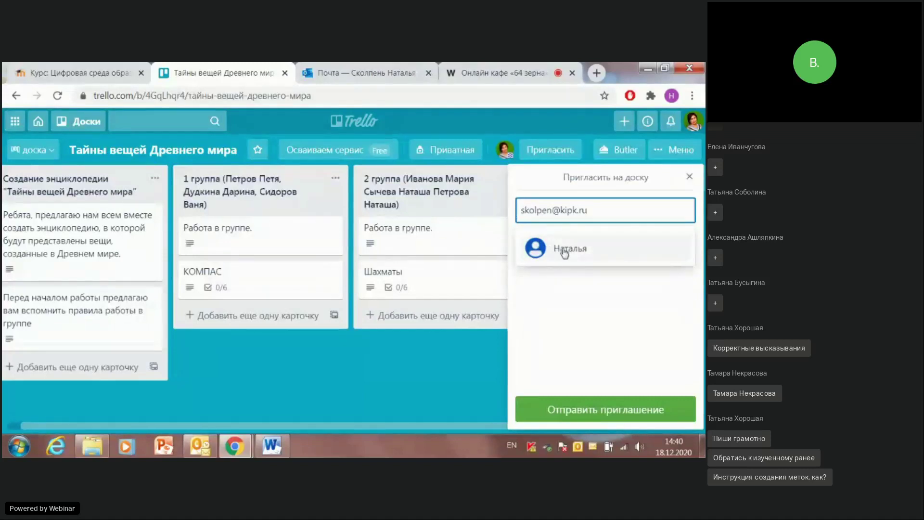
pyautogui.click(562, 249)
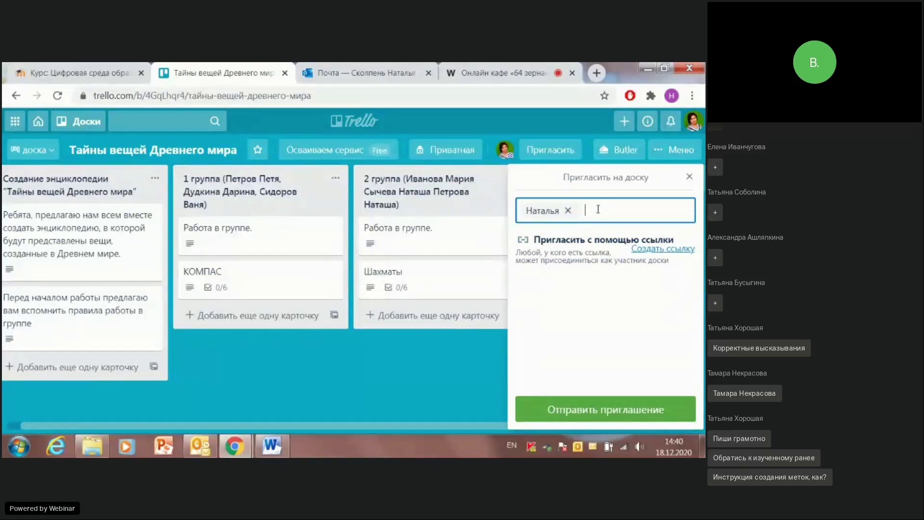
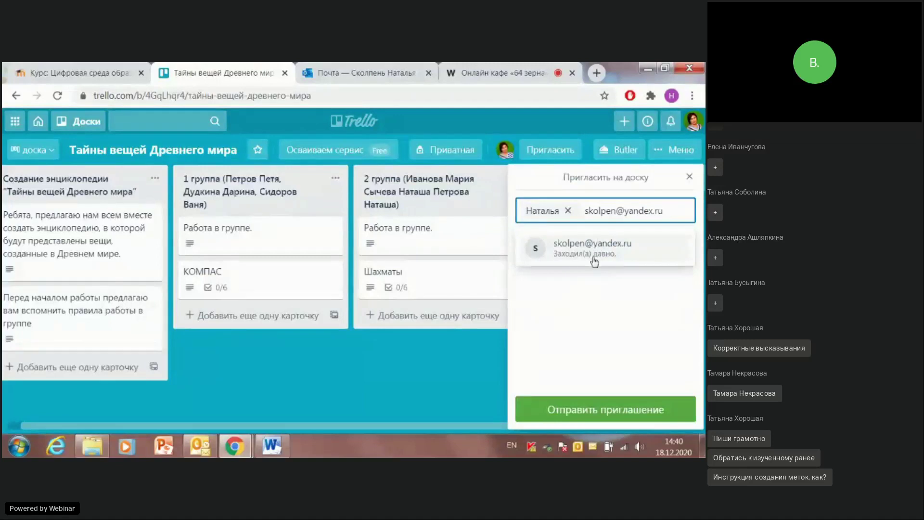
# Step: Add the second e-mail account as an invitee and send the board invitation
pyautogui.click(588, 255)
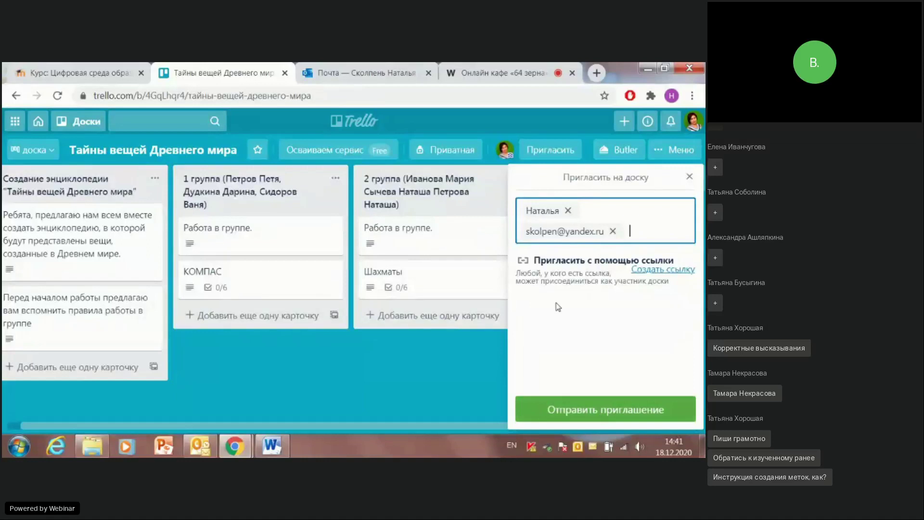
pyautogui.click(603, 415)
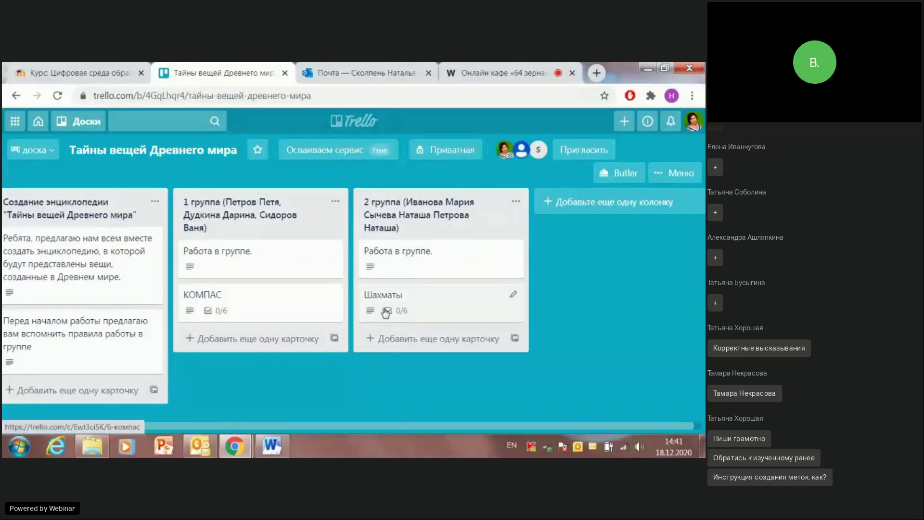
# Step: Assign both newly invited members to the Шахматы card via Участники
pyautogui.click(493, 302)
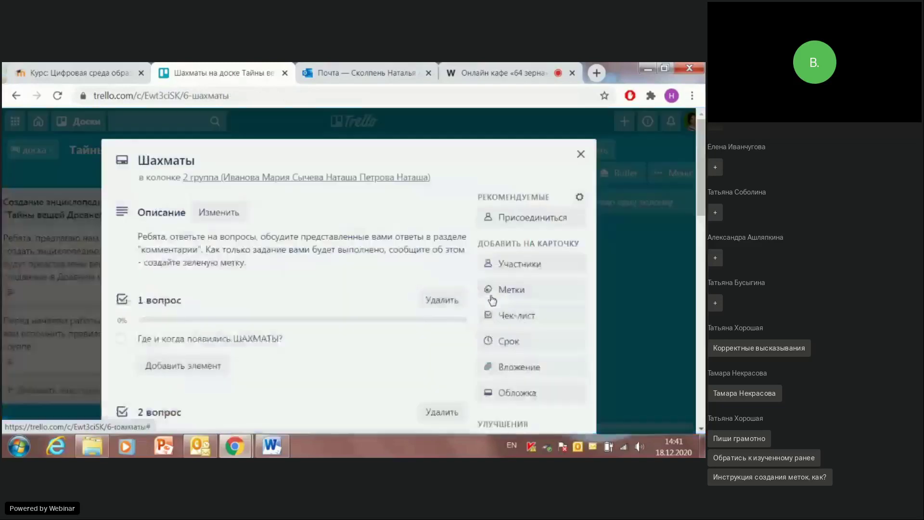
pyautogui.scroll(-3, 332, 259)
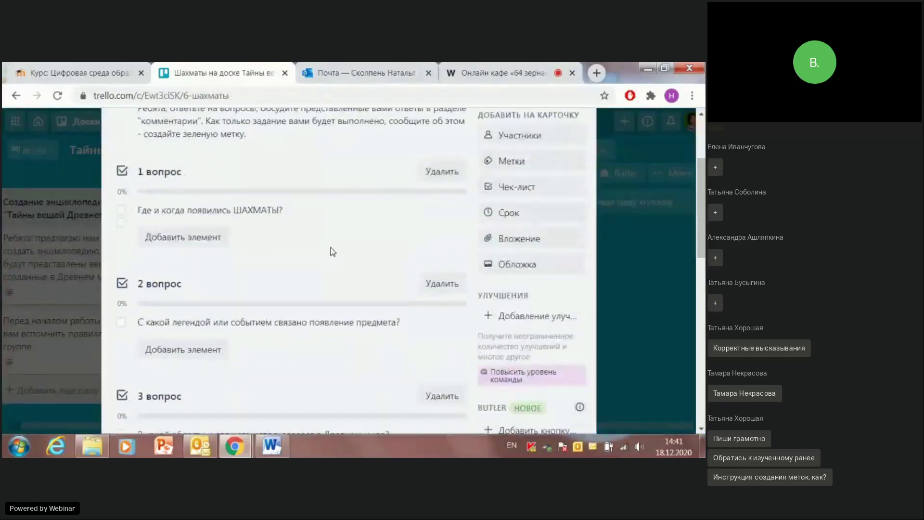
pyautogui.scroll(1, 433, 241)
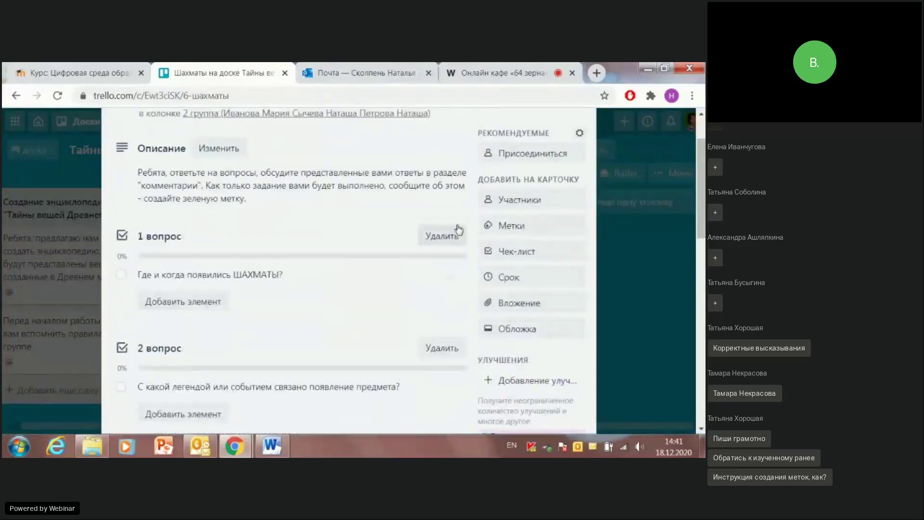
pyautogui.click(518, 204)
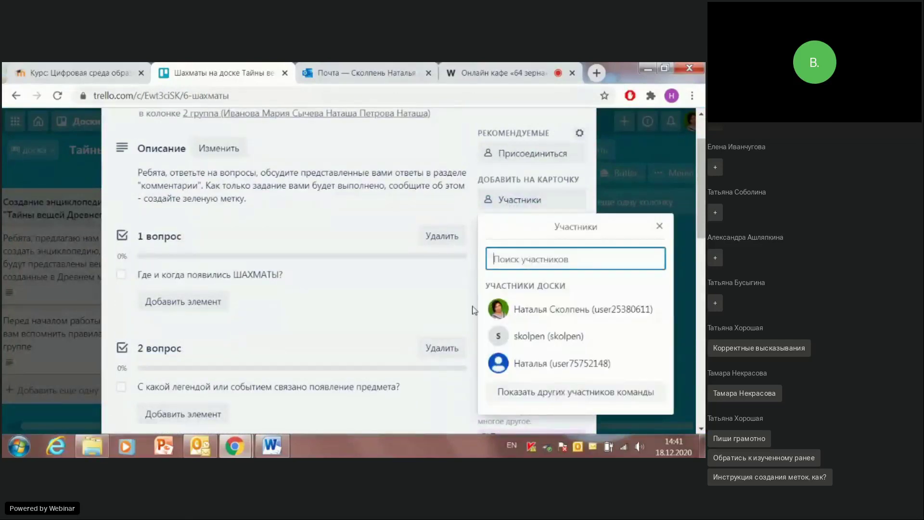
pyautogui.click(546, 364)
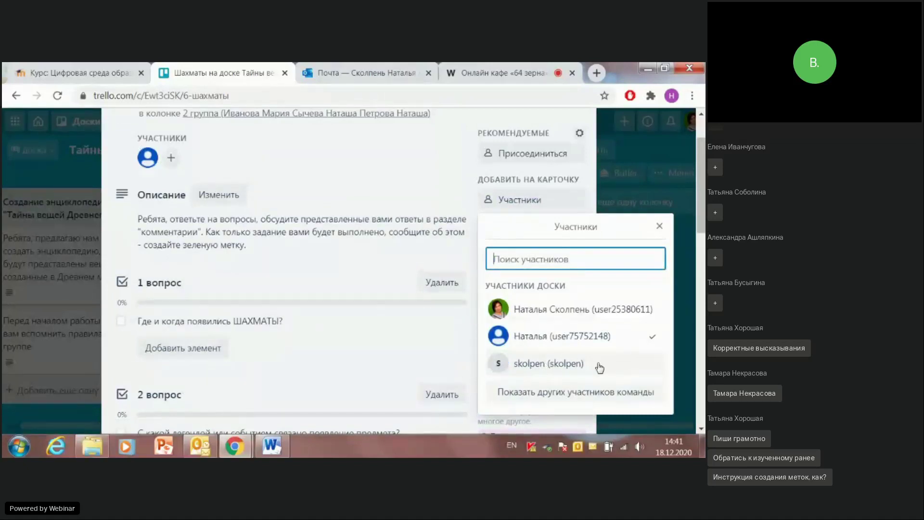
pyautogui.click(645, 371)
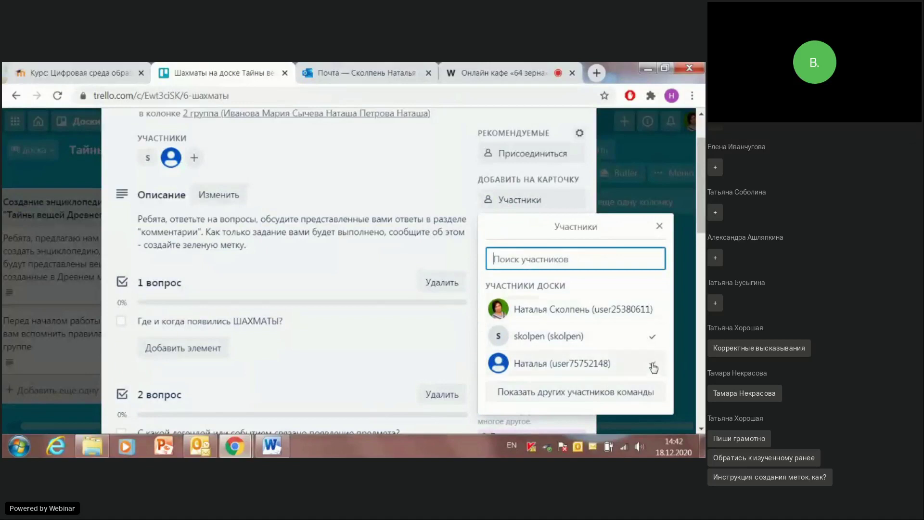
pyautogui.click(660, 227)
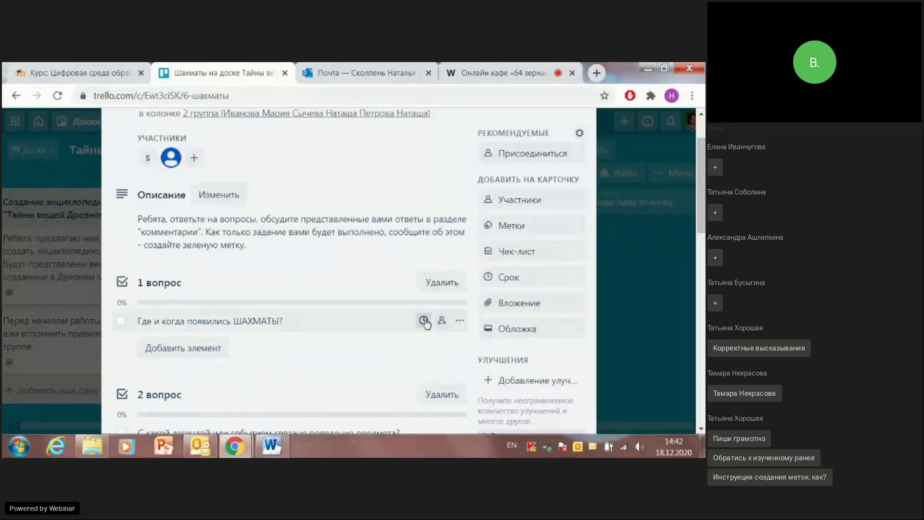
# Step: Close the Шахматы card and switch to the Почта inbox
pyautogui.scroll(2, 424, 320)
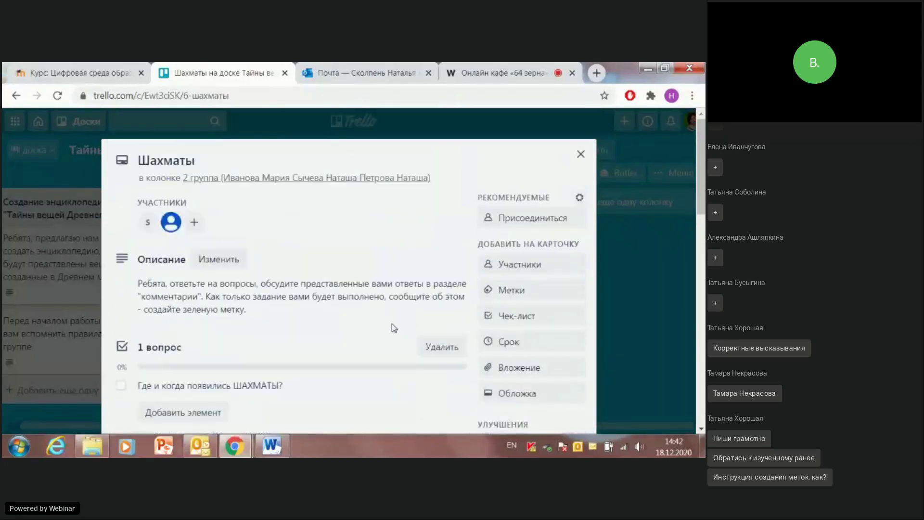
pyautogui.click(580, 153)
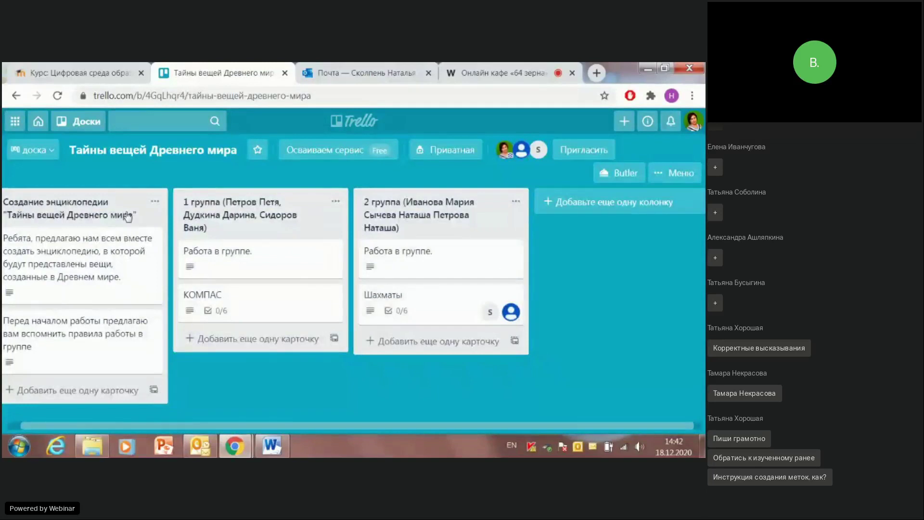
pyautogui.click(358, 72)
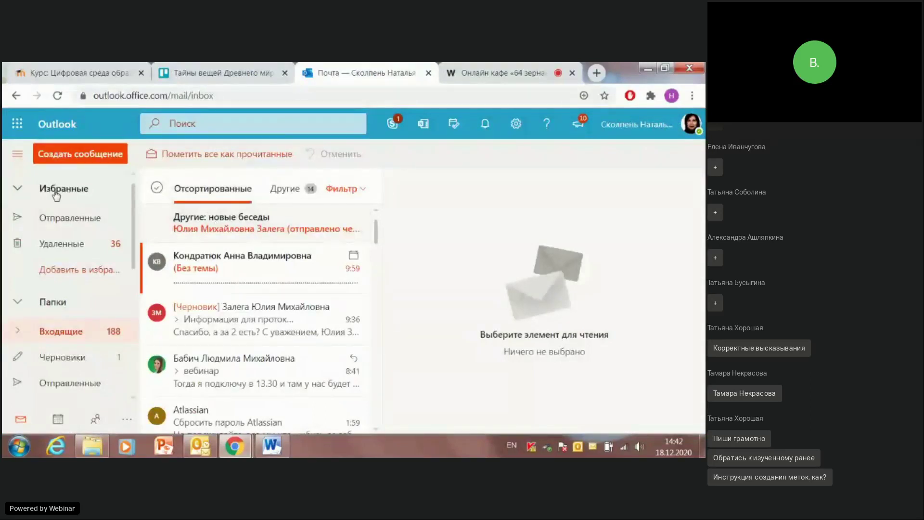
# Step: Refresh the inbox, open the Trello invitation e-mail and scroll to its Перейти к Доска button
pyautogui.click(57, 95)
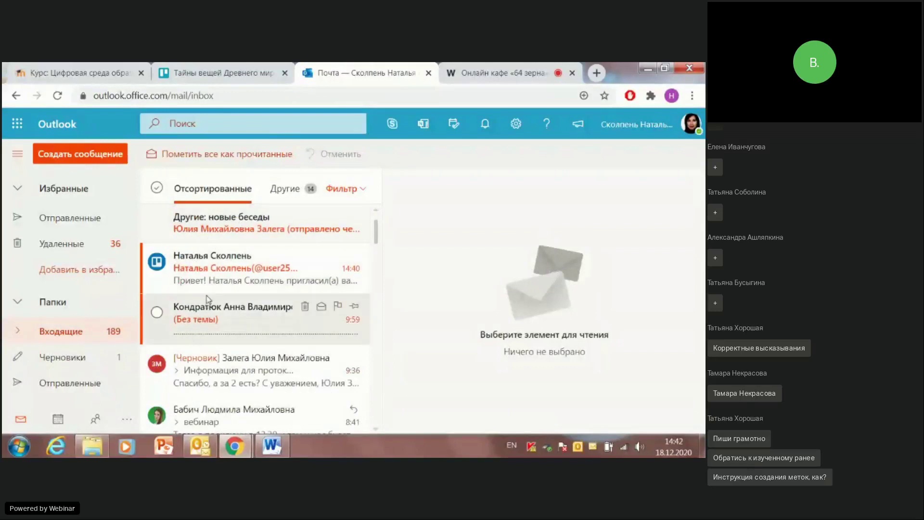
pyautogui.click(193, 269)
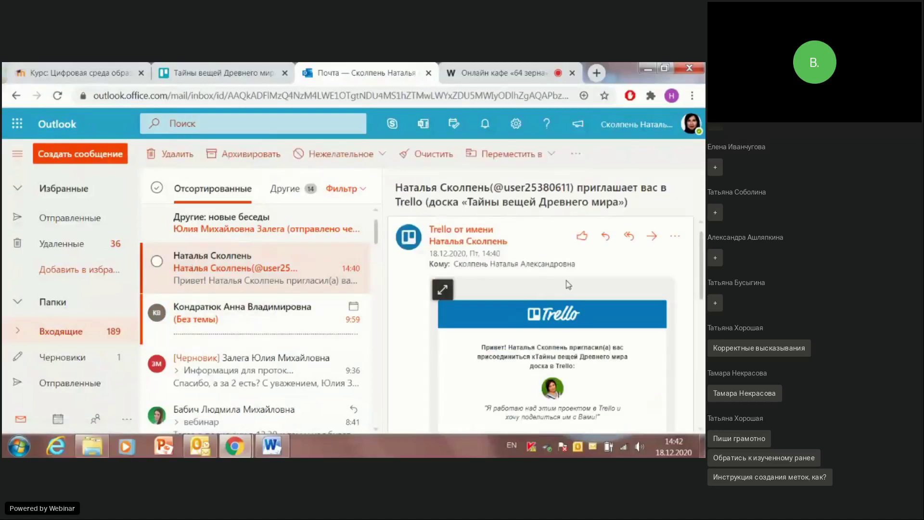
pyautogui.scroll(-3, 513, 303)
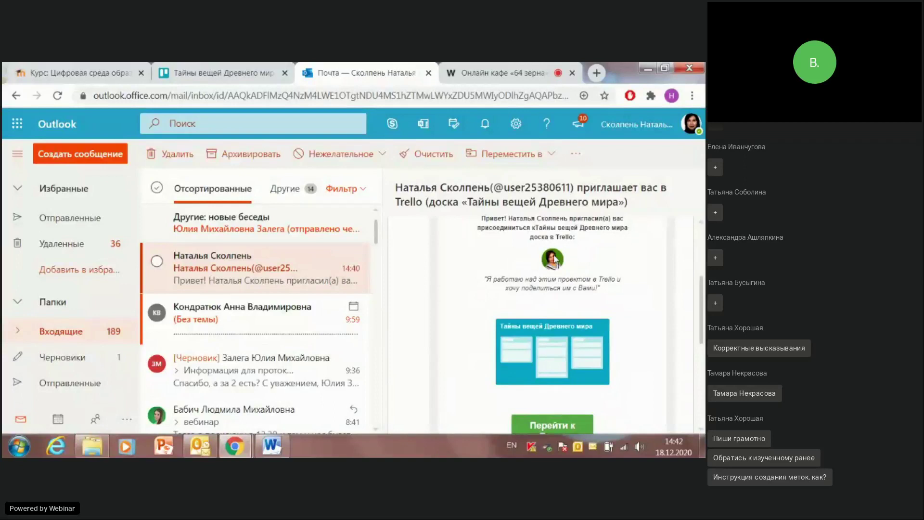
pyautogui.scroll(-1, 556, 258)
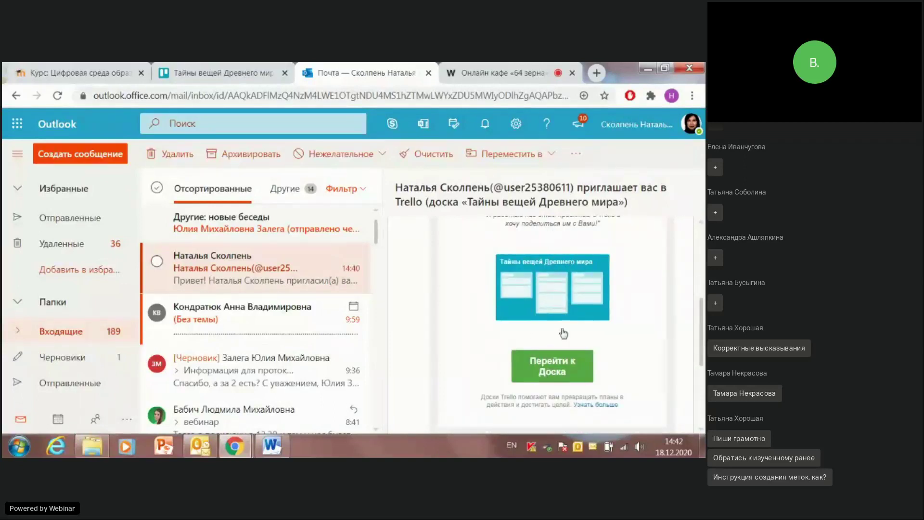
pyautogui.scroll(-1, 538, 288)
pyautogui.scroll(-2, 538, 288)
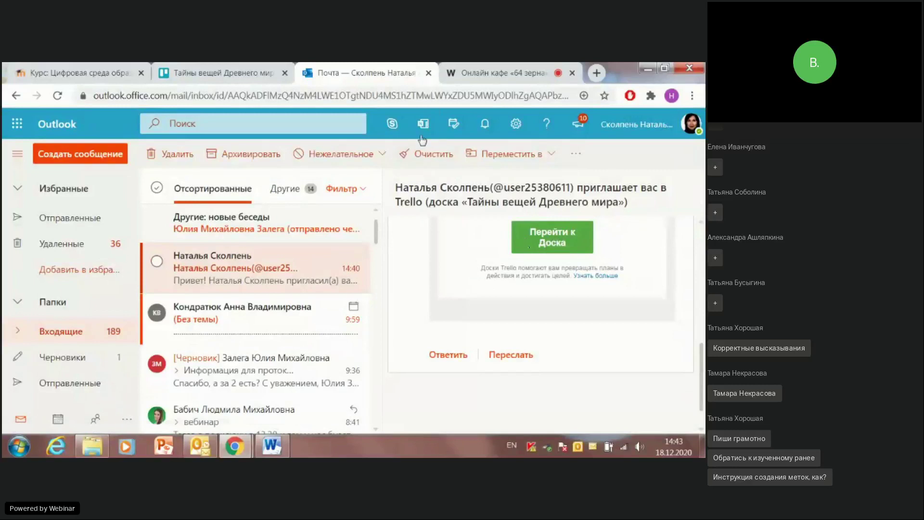
# Step: Log out of the current Trello account with Выйти, then return to the invitation e-mail
pyautogui.click(219, 75)
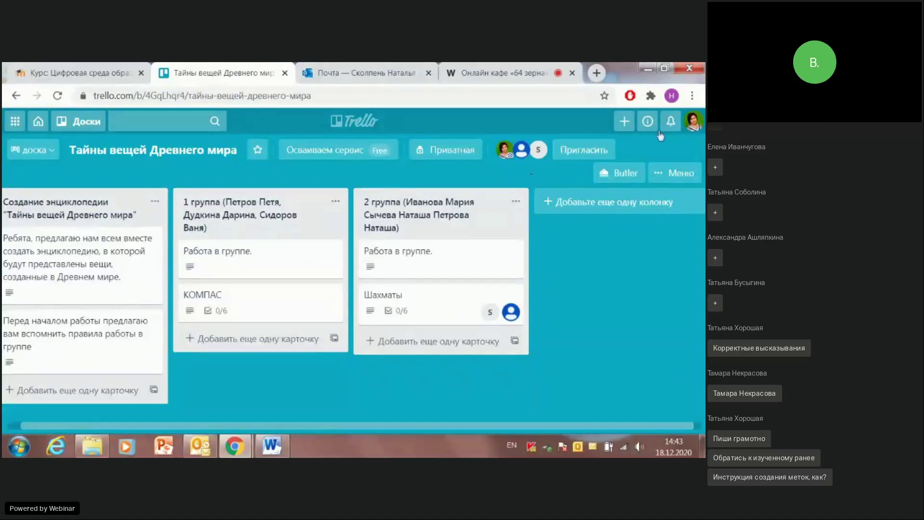
pyautogui.click(694, 121)
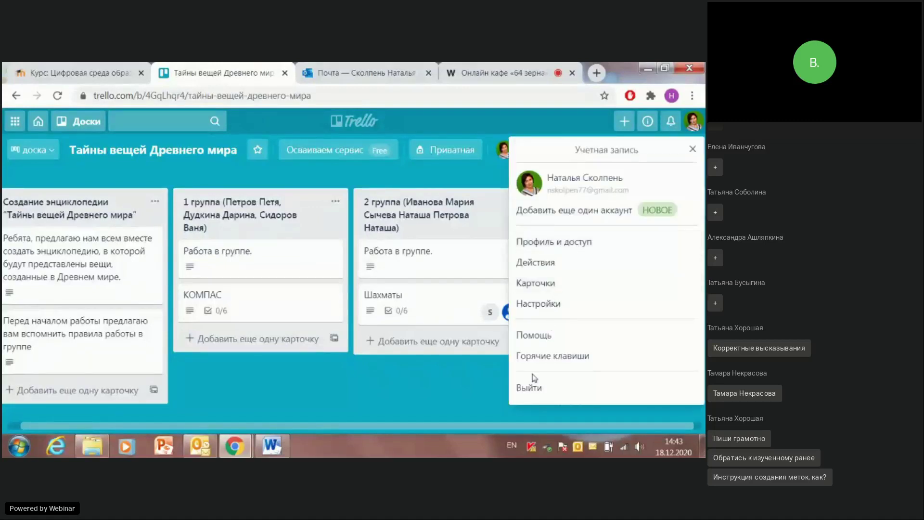
pyautogui.click(532, 389)
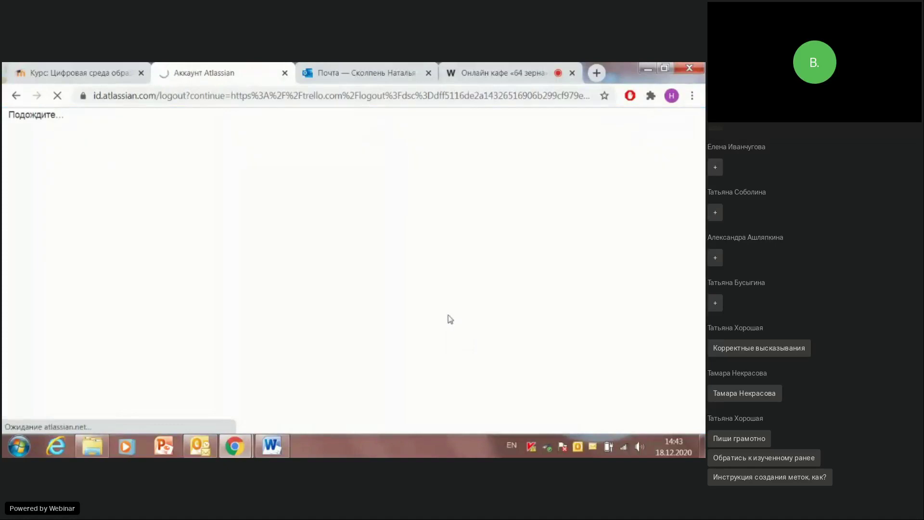
pyautogui.click(350, 75)
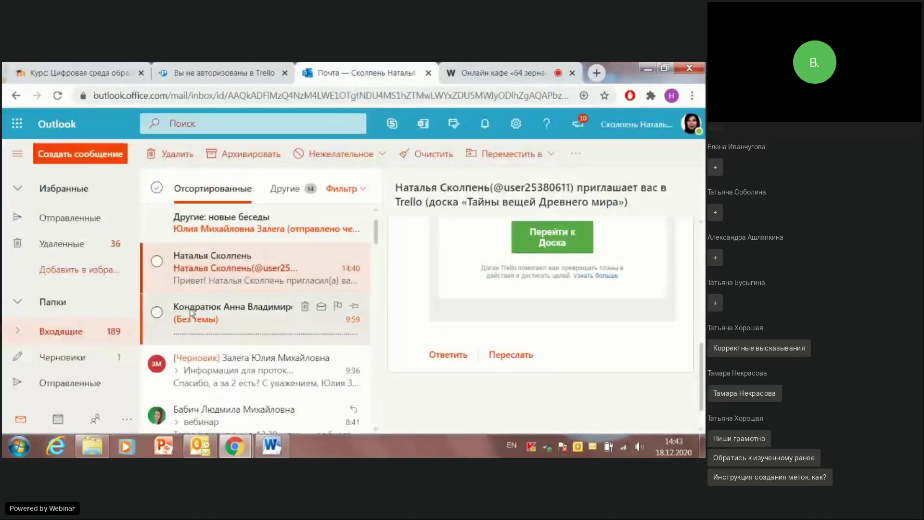
# Step: Follow the invitation's Перейти к Доска link and enter the invited account's password
pyautogui.click(551, 236)
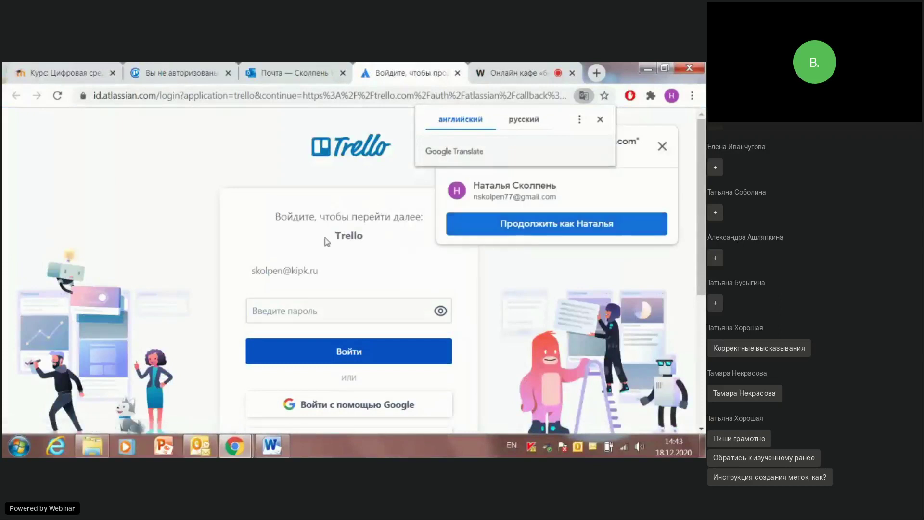
pyautogui.scroll(-1, 298, 268)
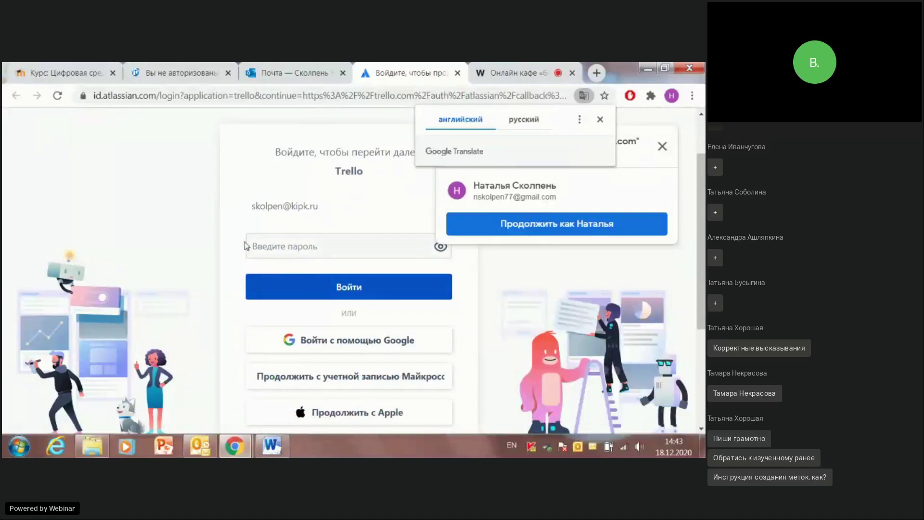
pyautogui.click(267, 243)
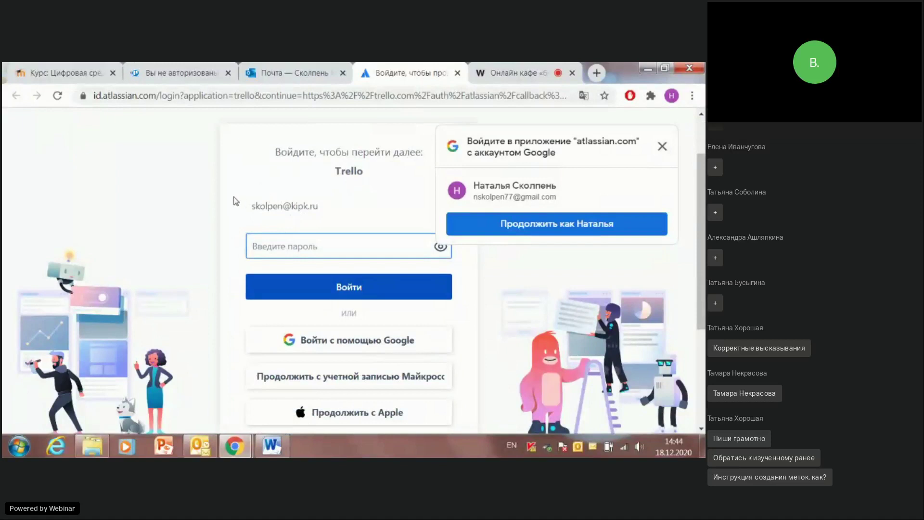
pyautogui.write('**')
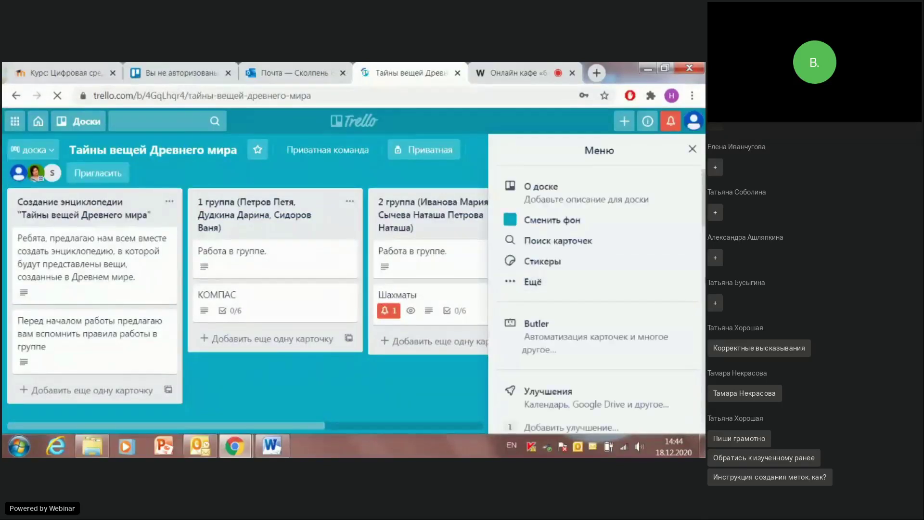
# Step: Close the board menu and look through the encyclopedia column's first card
pyautogui.click(692, 150)
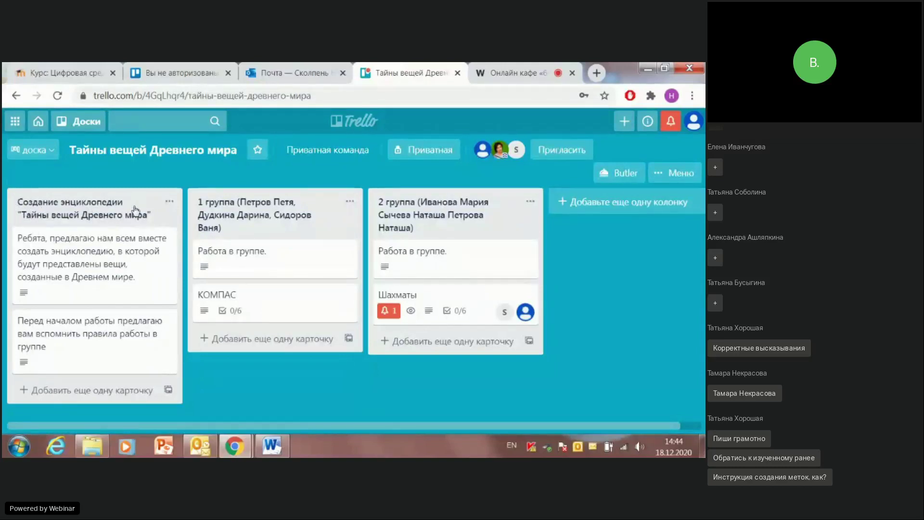
pyautogui.click(97, 256)
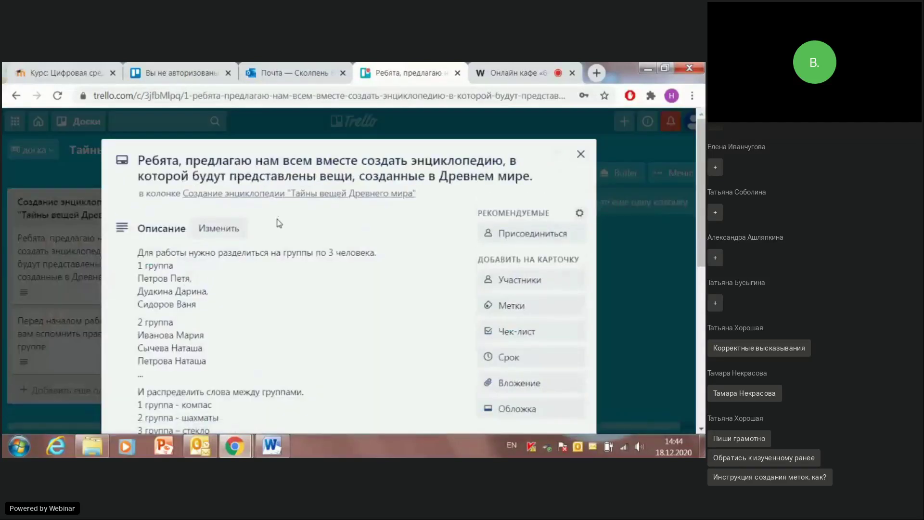
pyautogui.scroll(-5, 278, 218)
pyautogui.scroll(4, 269, 231)
pyautogui.scroll(2, 260, 240)
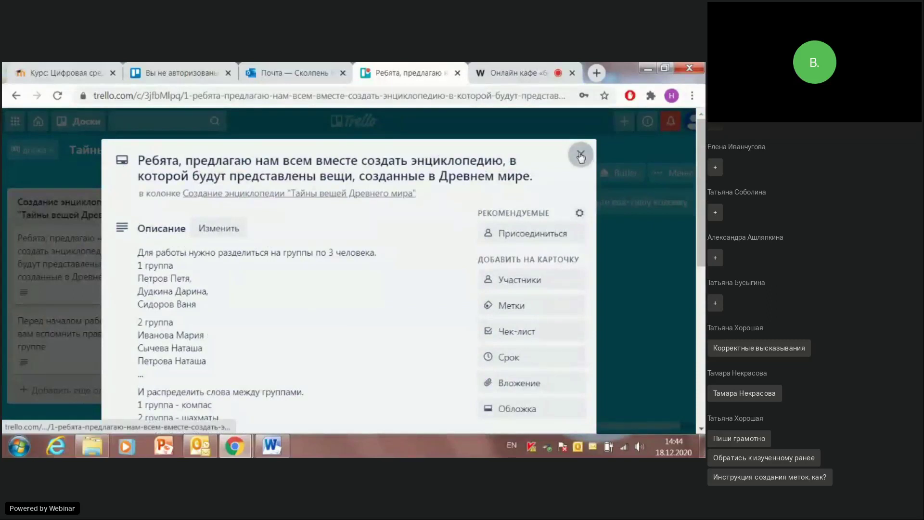
pyautogui.click(581, 155)
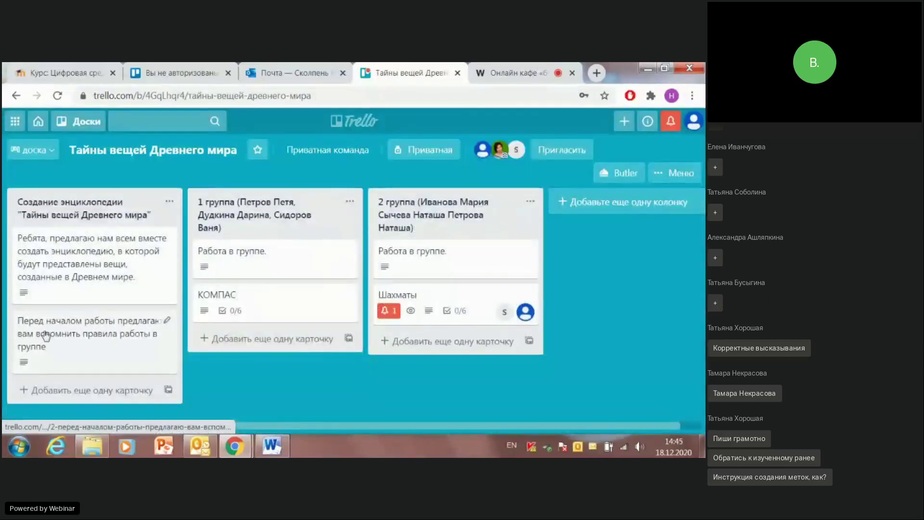
# Step: Read the card with the rules for group work, then close it
pyautogui.click(81, 330)
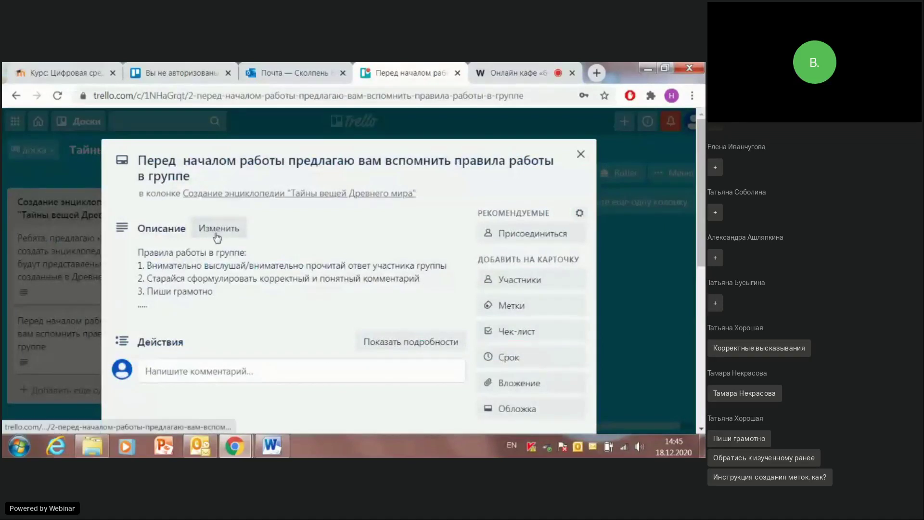
pyautogui.scroll(-4, 231, 237)
pyautogui.scroll(4, 237, 236)
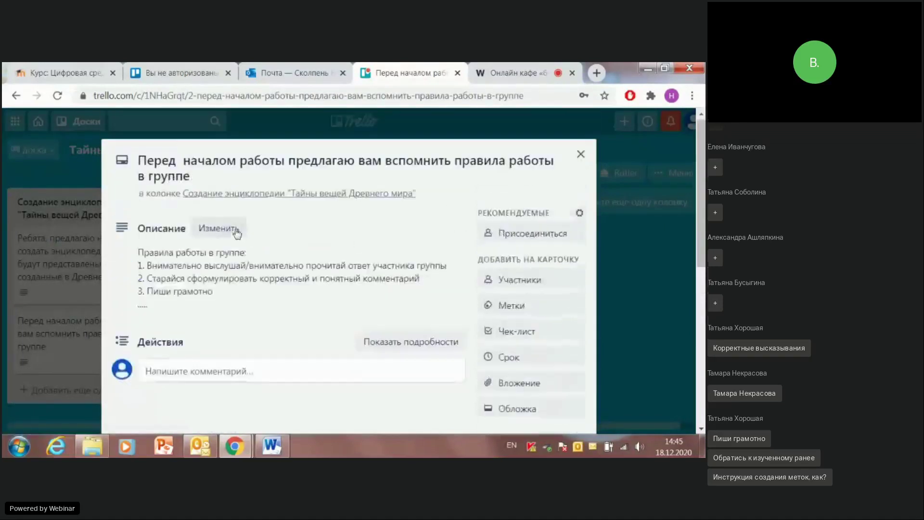
pyautogui.click(582, 154)
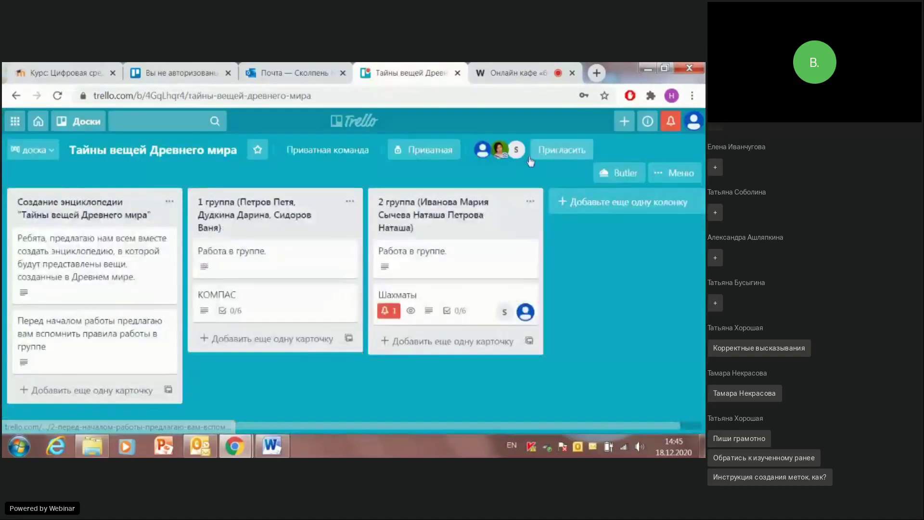
# Step: Check the group assignments on the first card and return to the board
pyautogui.click(54, 253)
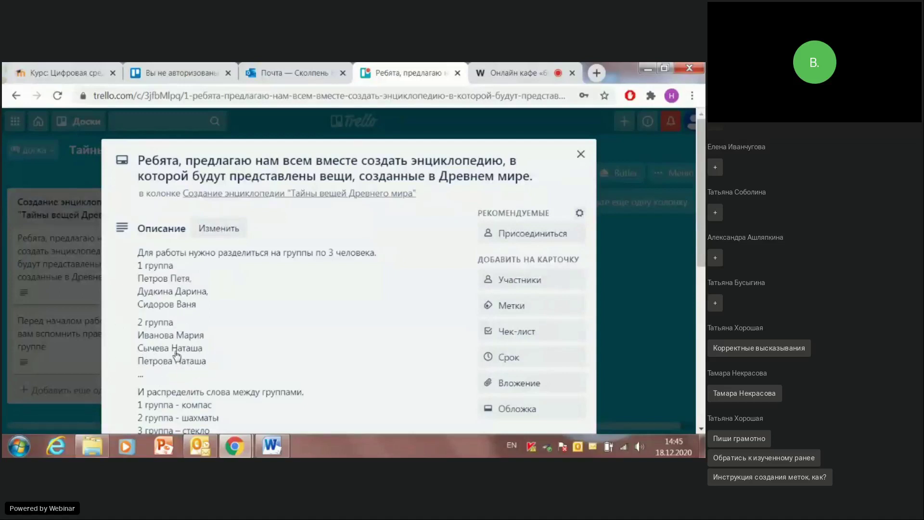
pyautogui.scroll(-3, 179, 332)
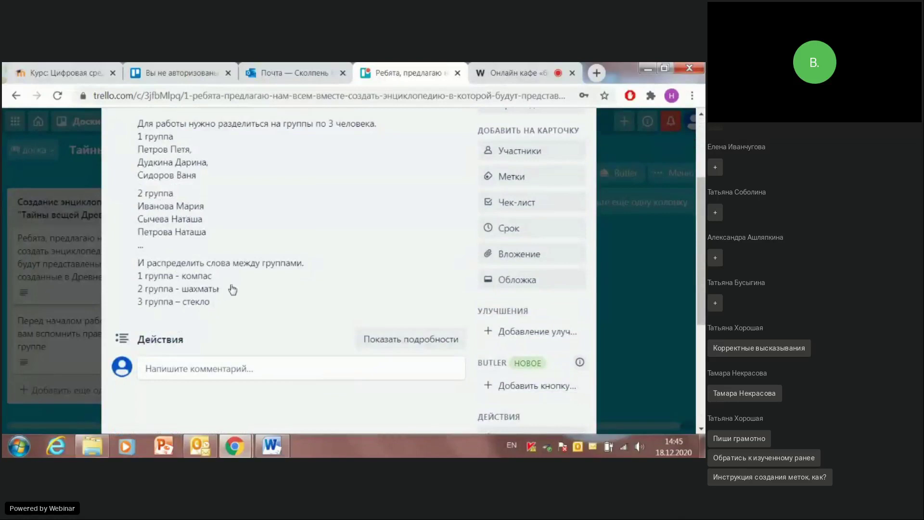
pyautogui.scroll(3, 407, 243)
pyautogui.click(577, 157)
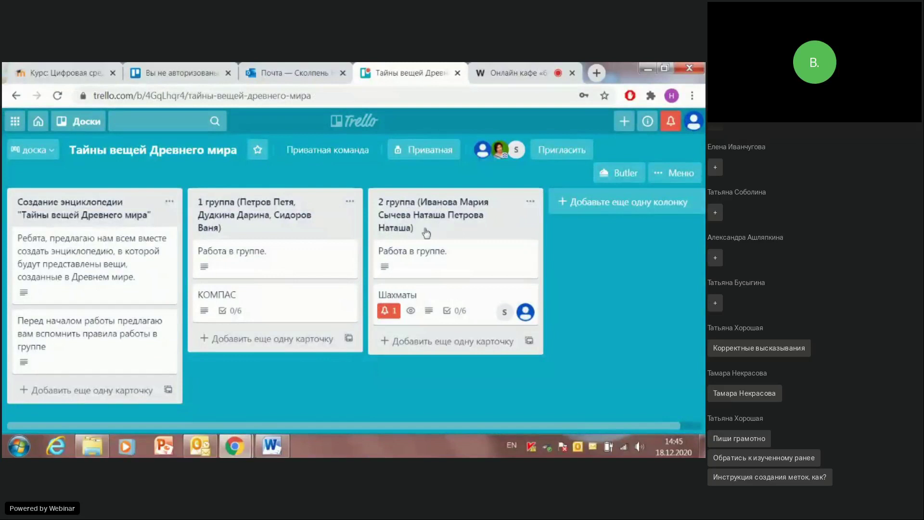
pyautogui.click(422, 258)
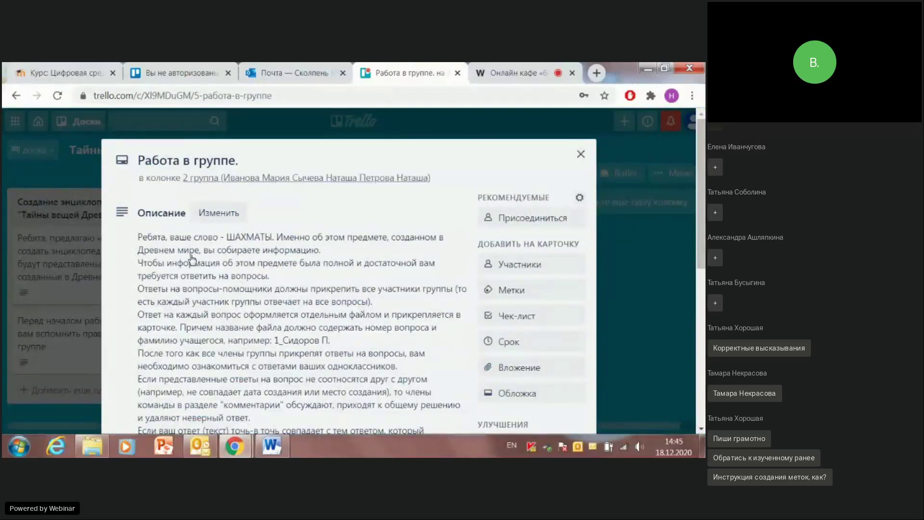
pyautogui.scroll(-4, 192, 258)
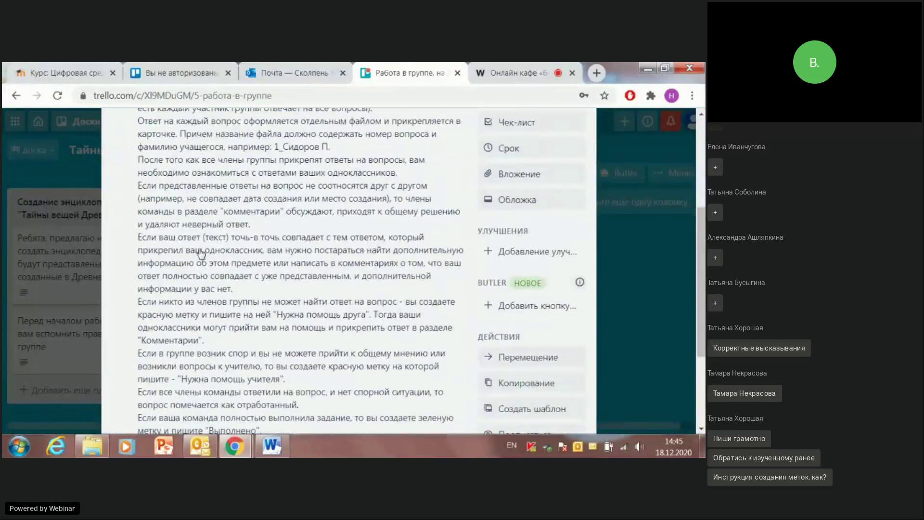
pyautogui.scroll(-3, 200, 257)
pyautogui.scroll(4, 199, 258)
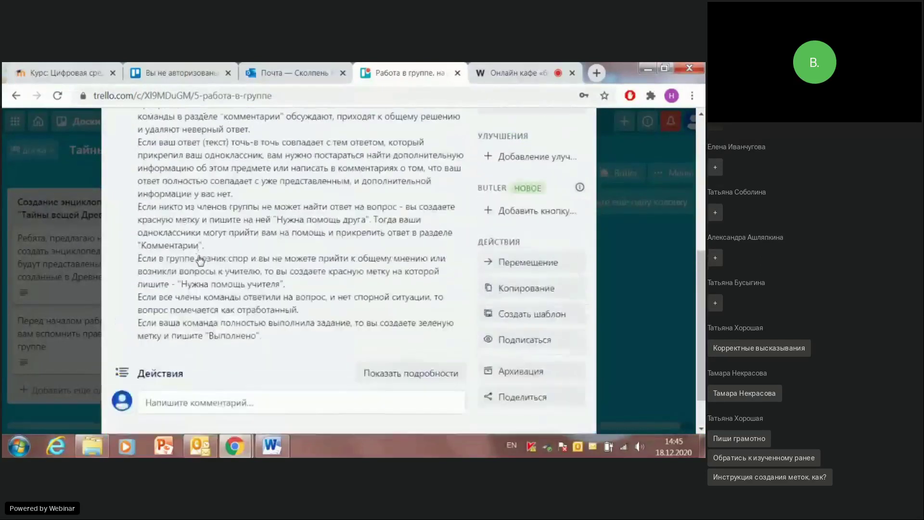
pyautogui.scroll(4, 200, 258)
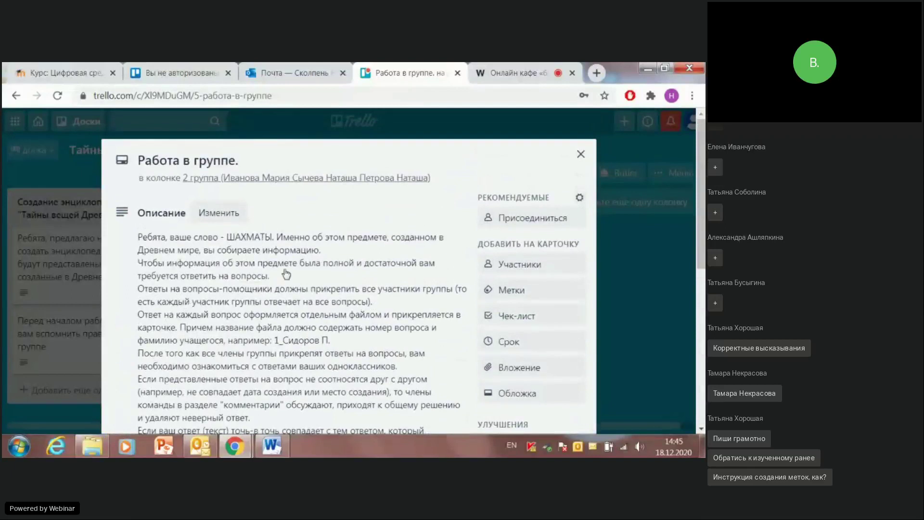
pyautogui.scroll(-5, 252, 267)
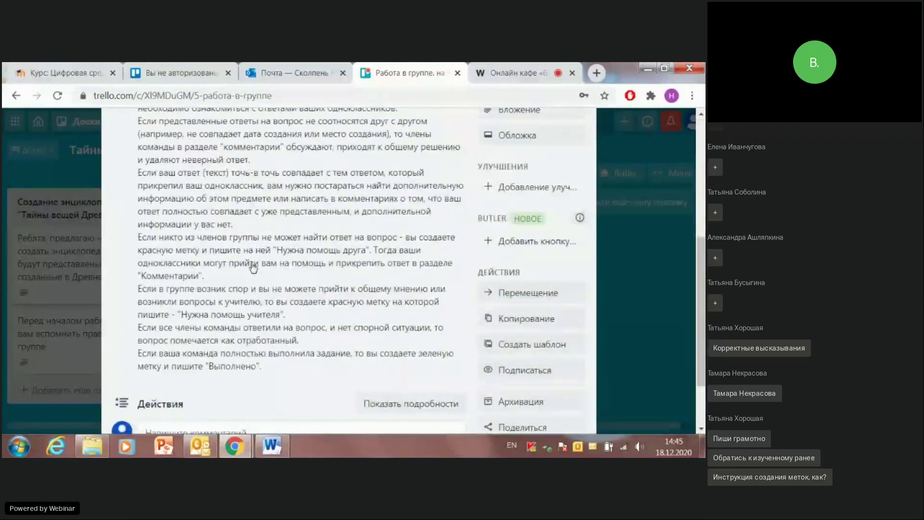
pyautogui.scroll(5, 529, 240)
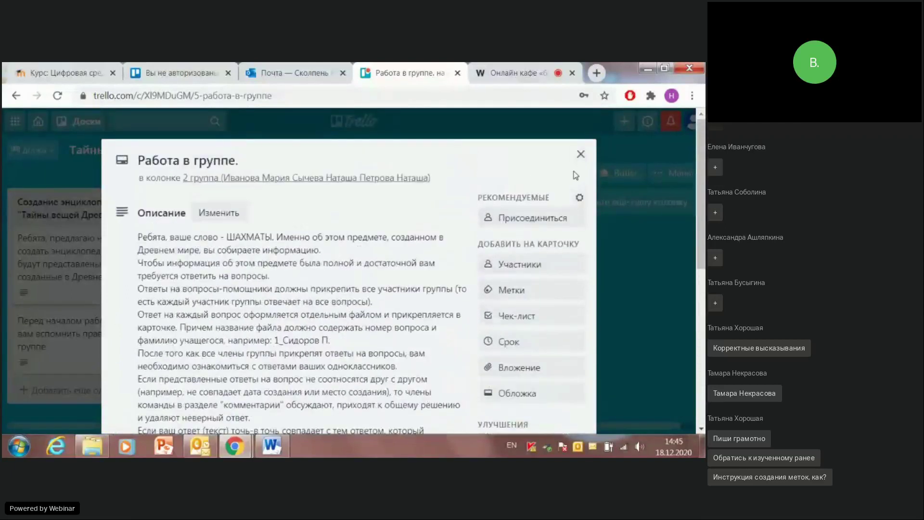
pyautogui.click(580, 154)
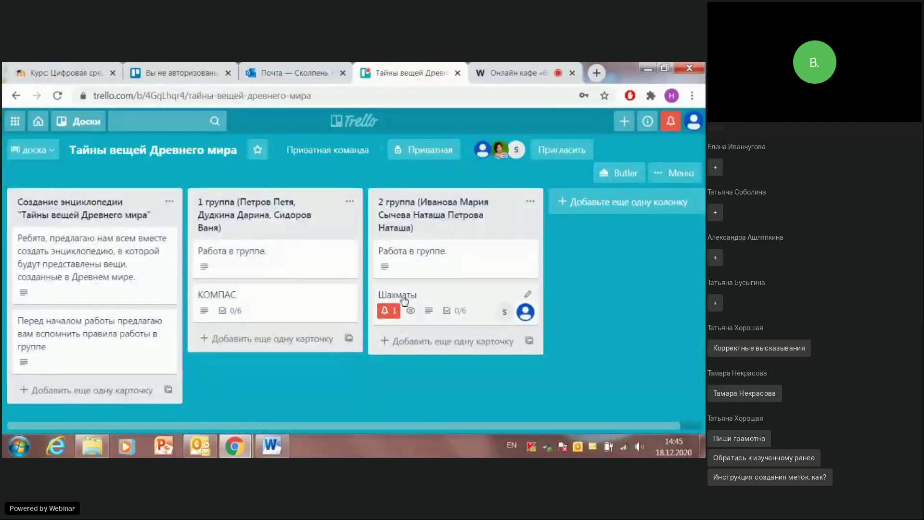
# Step: Open the Шахматы card and scroll through its description and the 1 вопрос checklist at 0%
pyautogui.click(405, 297)
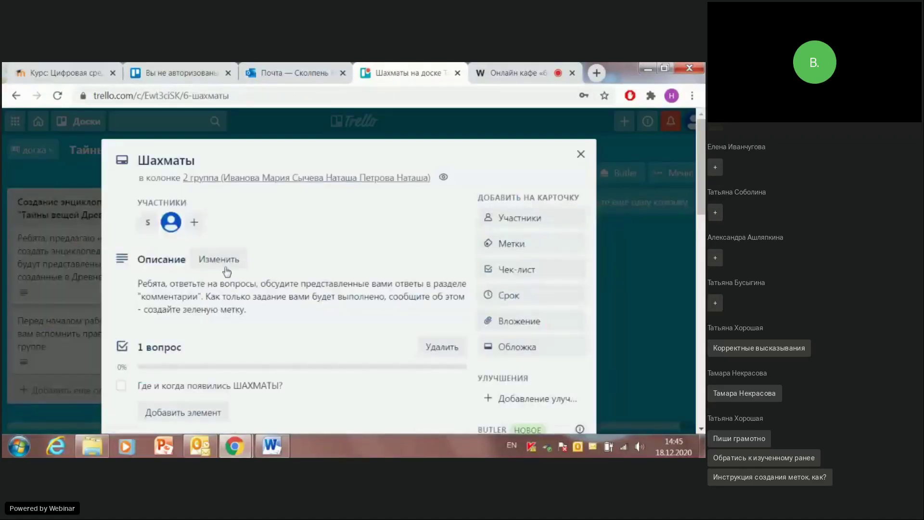
pyautogui.scroll(-2, 293, 234)
pyautogui.scroll(-4, 293, 236)
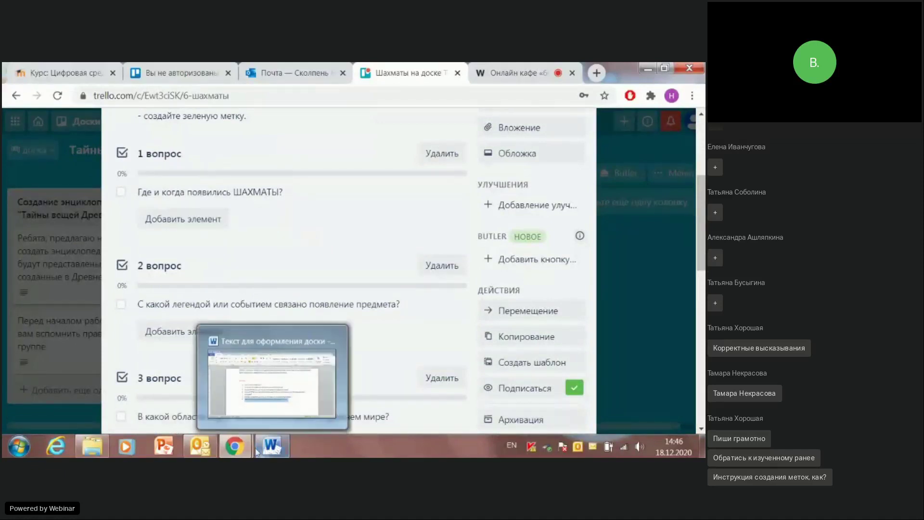
pyautogui.moveTo(99, 451)
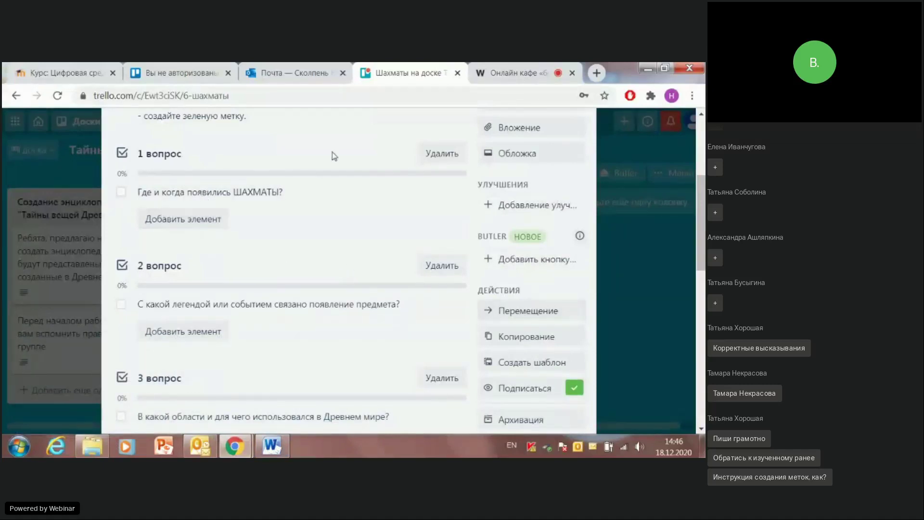
pyautogui.scroll(1, 224, 284)
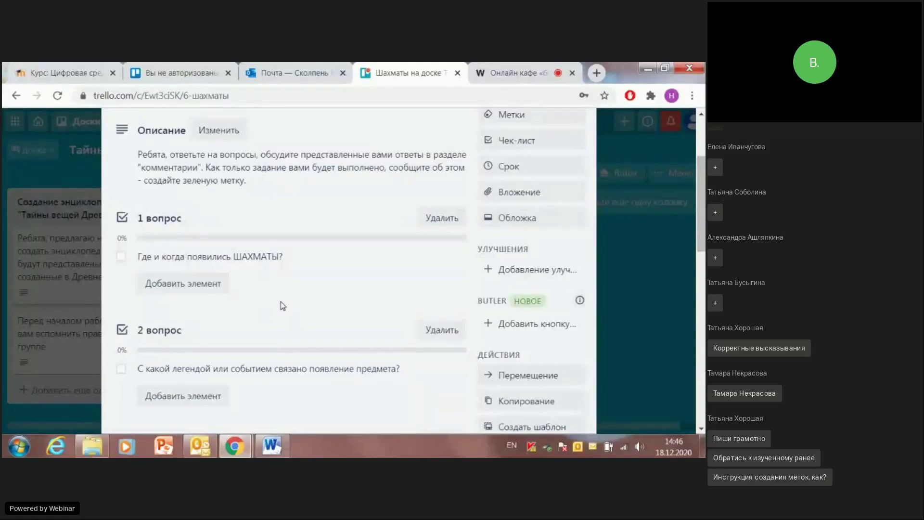
pyautogui.scroll(3, 347, 337)
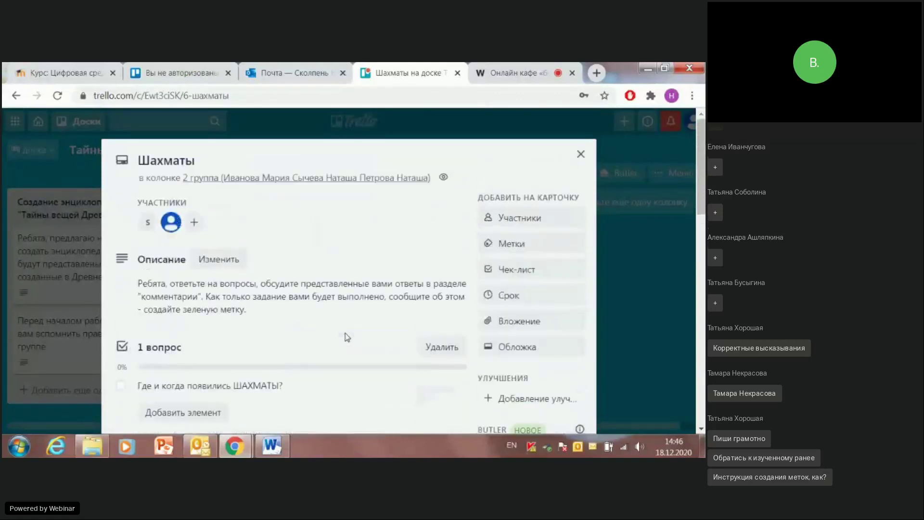
pyautogui.scroll(-2, 346, 337)
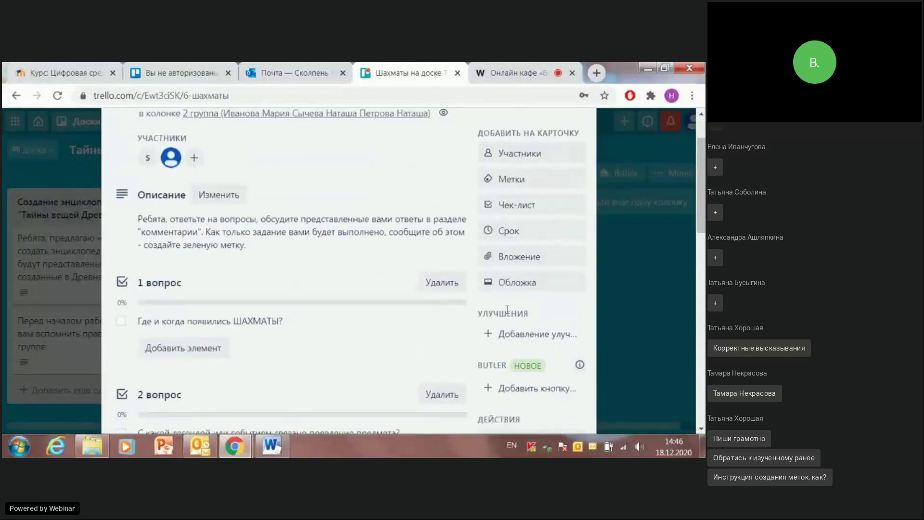
# Step: Attach the first answer DOCX from the 11 встреча folder using Вложение › С компьютера
pyautogui.click(520, 260)
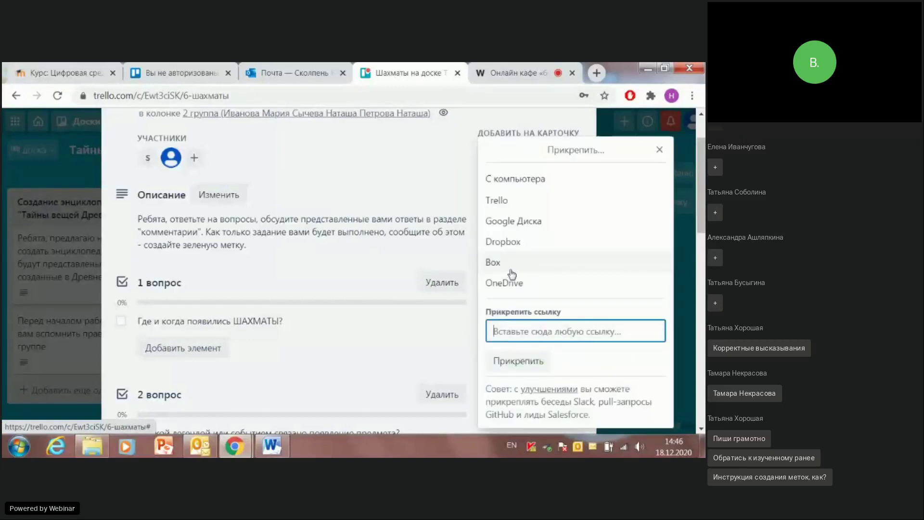
pyautogui.click(516, 180)
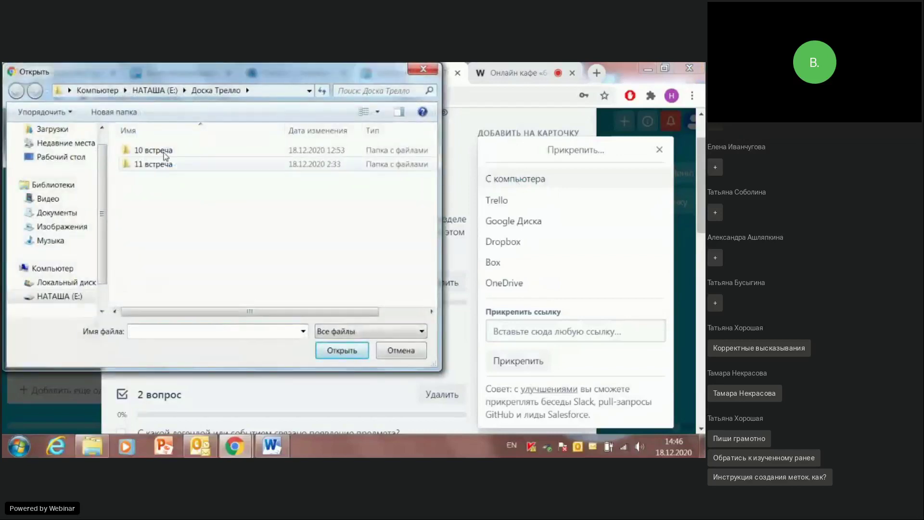
pyautogui.doubleClick(144, 164)
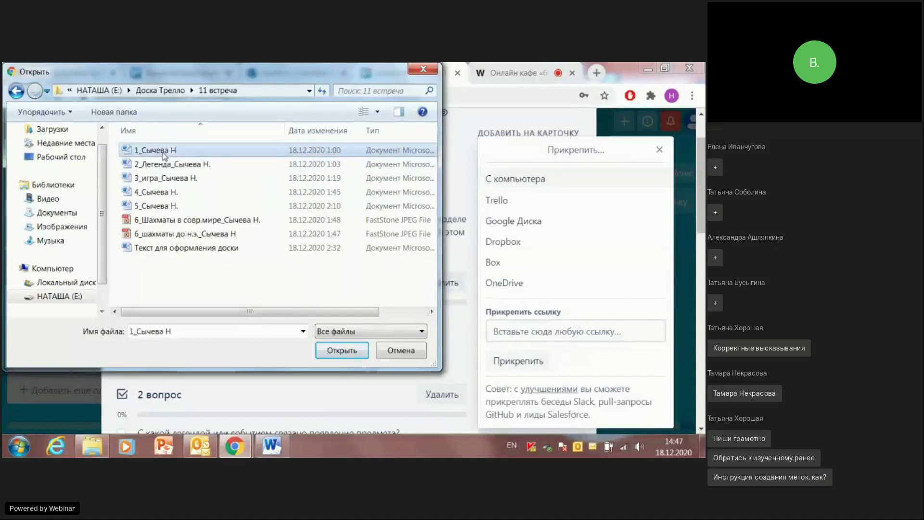
pyautogui.doubleClick(164, 153)
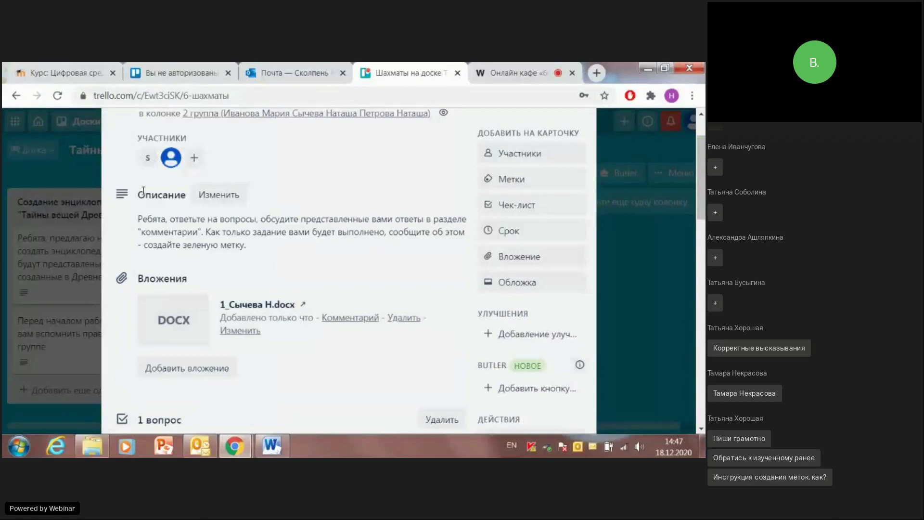
pyautogui.scroll(-3, 159, 192)
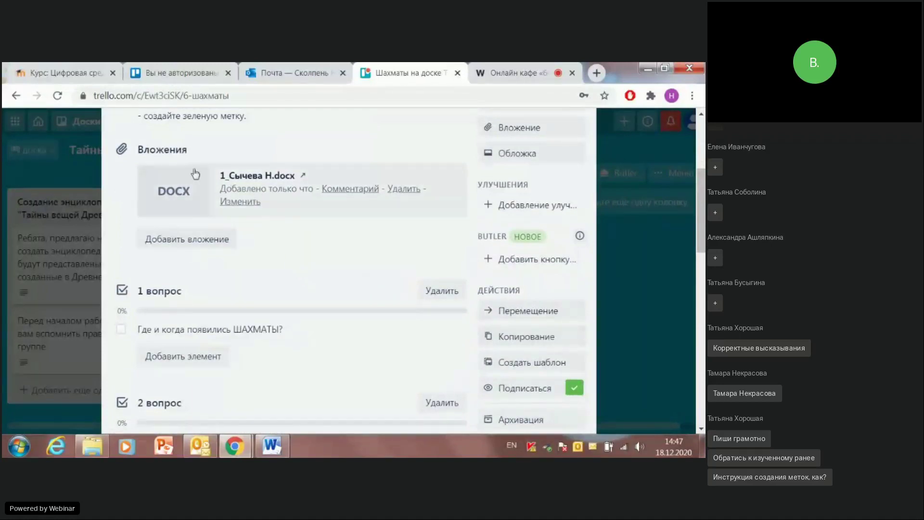
pyautogui.click(170, 182)
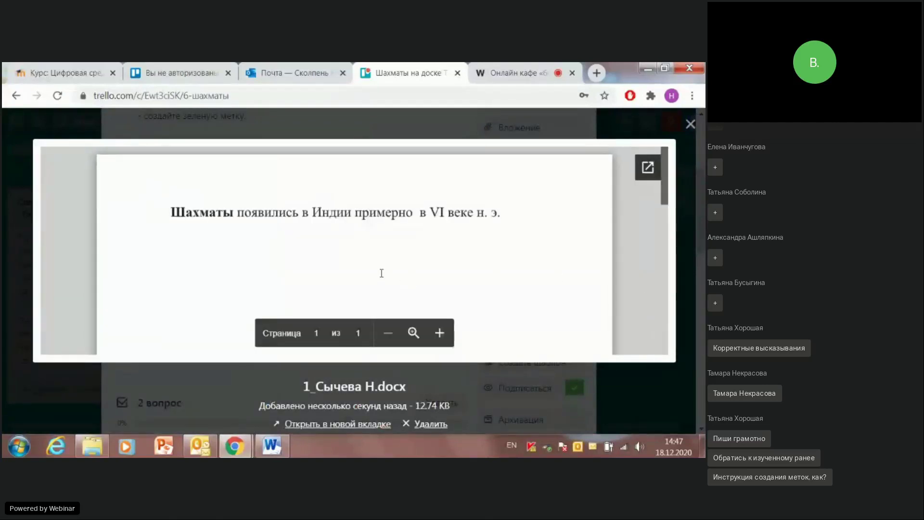
pyautogui.scroll(-3, 425, 245)
pyautogui.scroll(3, 426, 243)
pyautogui.click(688, 127)
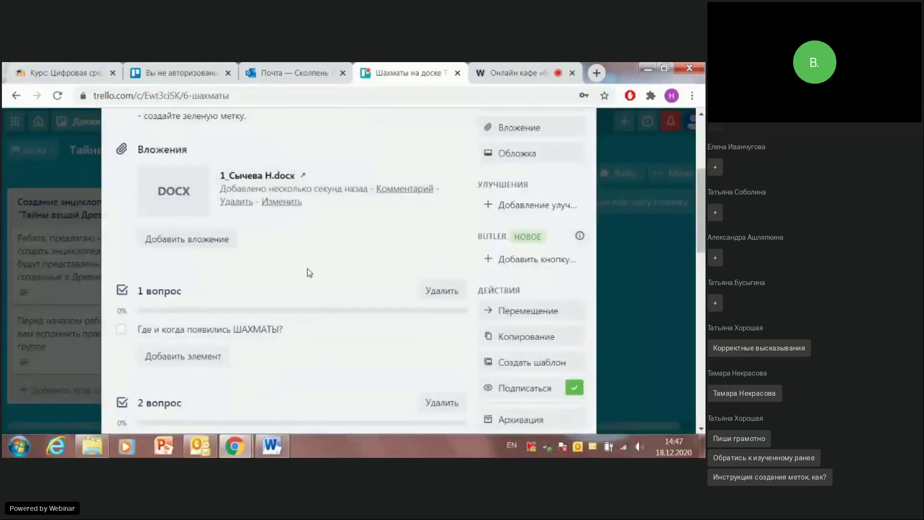
pyautogui.scroll(4, 309, 272)
pyautogui.scroll(-4, 259, 282)
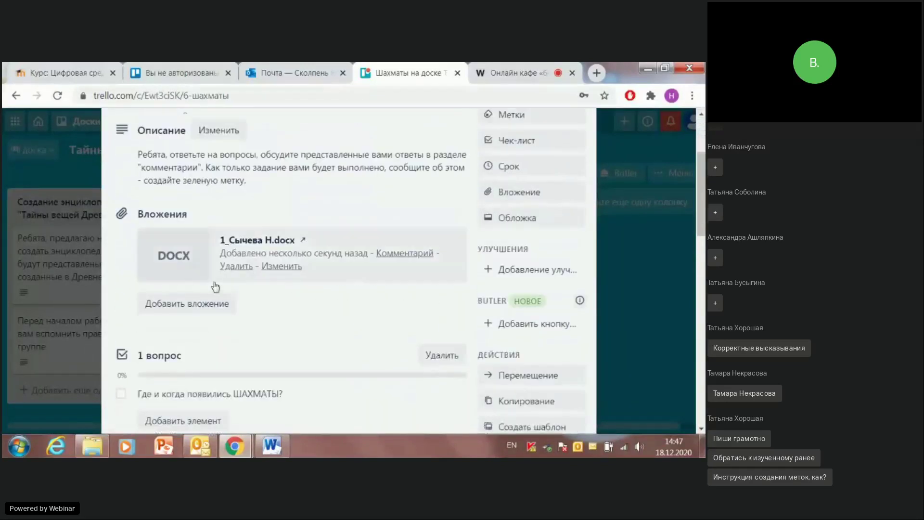
pyautogui.scroll(-4, 226, 281)
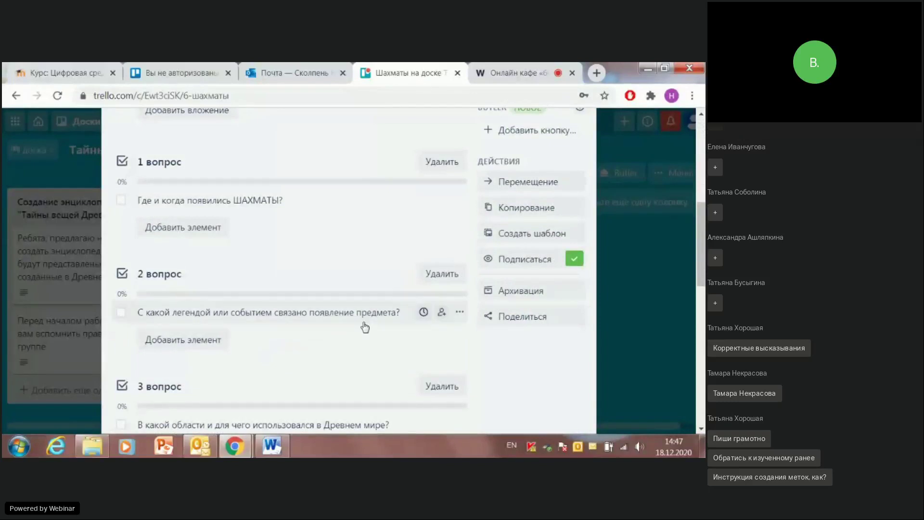
pyautogui.scroll(5, 364, 322)
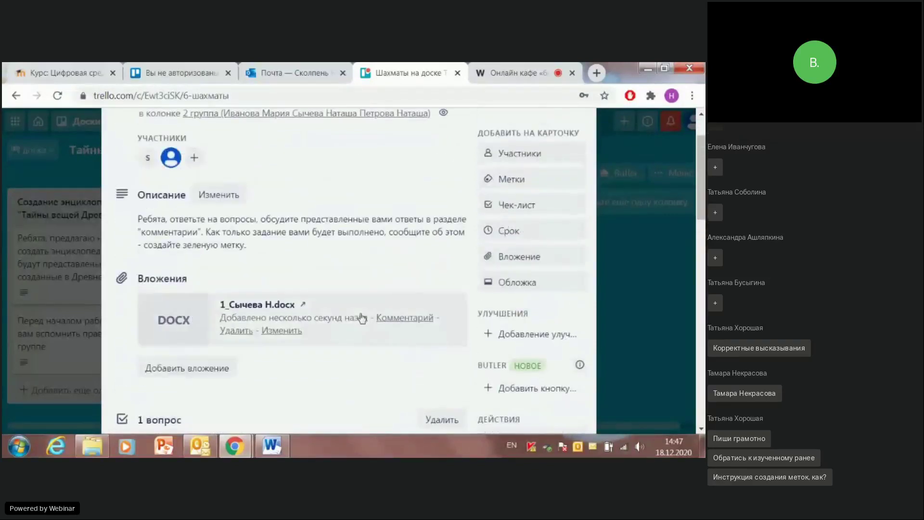
pyautogui.click(510, 259)
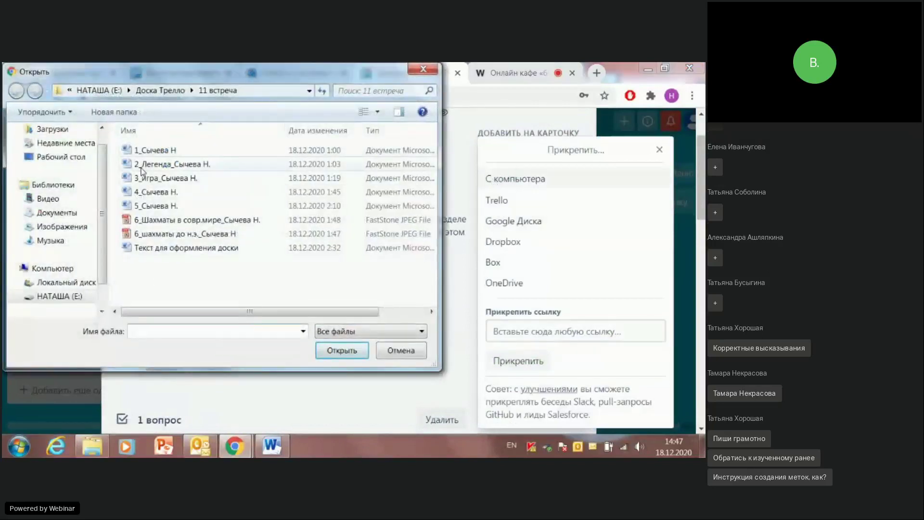
pyautogui.click(151, 165)
pyautogui.rightClick(150, 165)
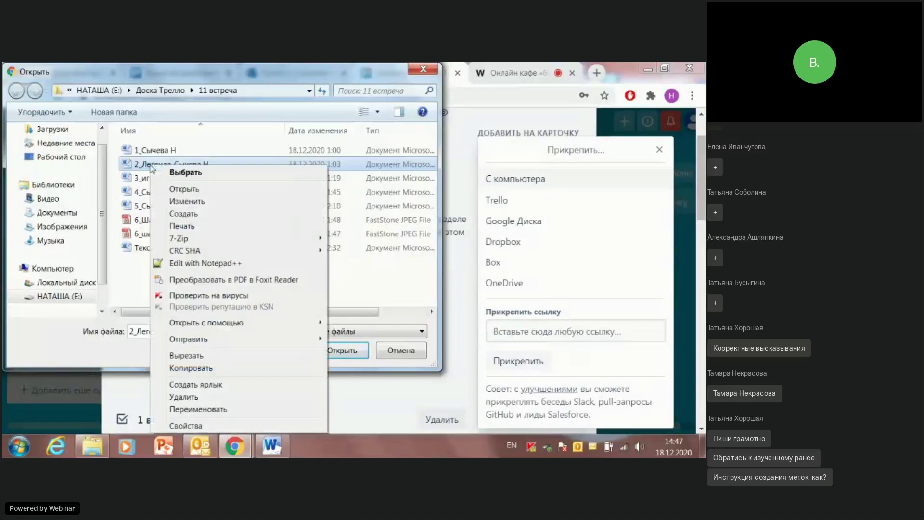
pyautogui.click(178, 186)
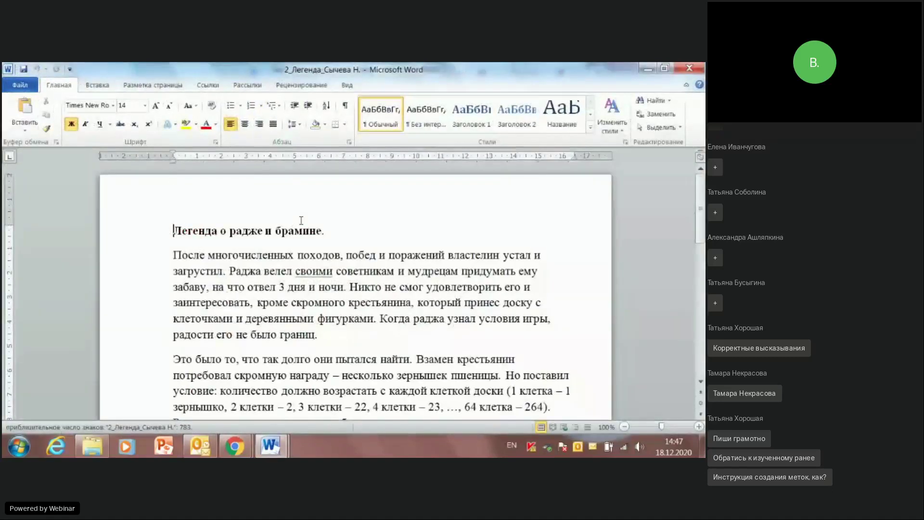
pyautogui.scroll(-8, 322, 160)
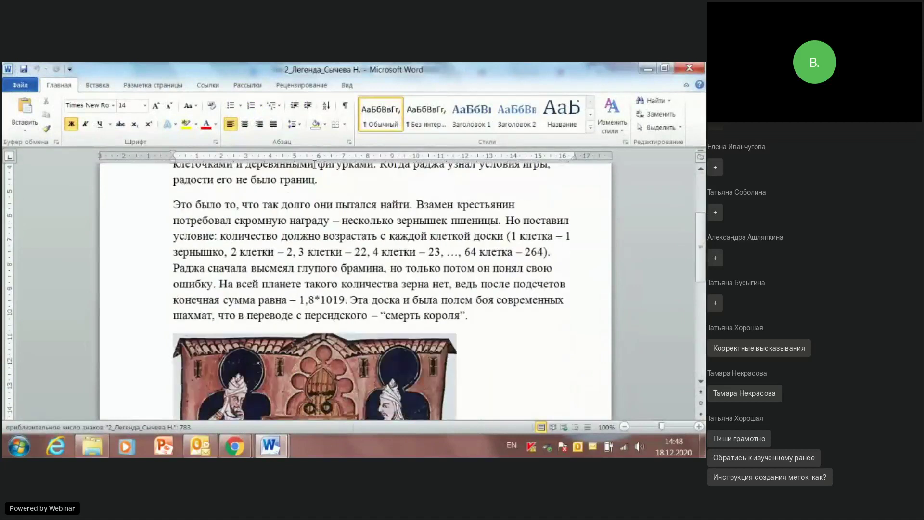
pyautogui.scroll(2, 310, 169)
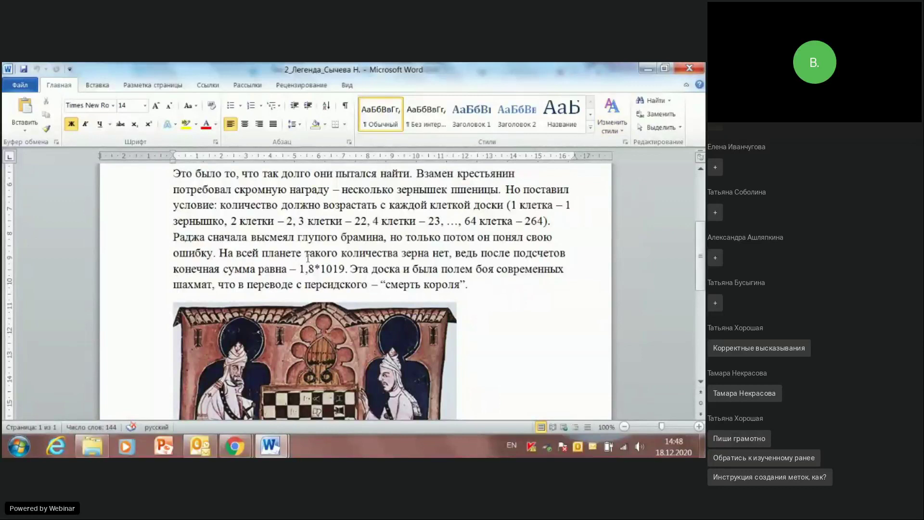
pyautogui.click(690, 69)
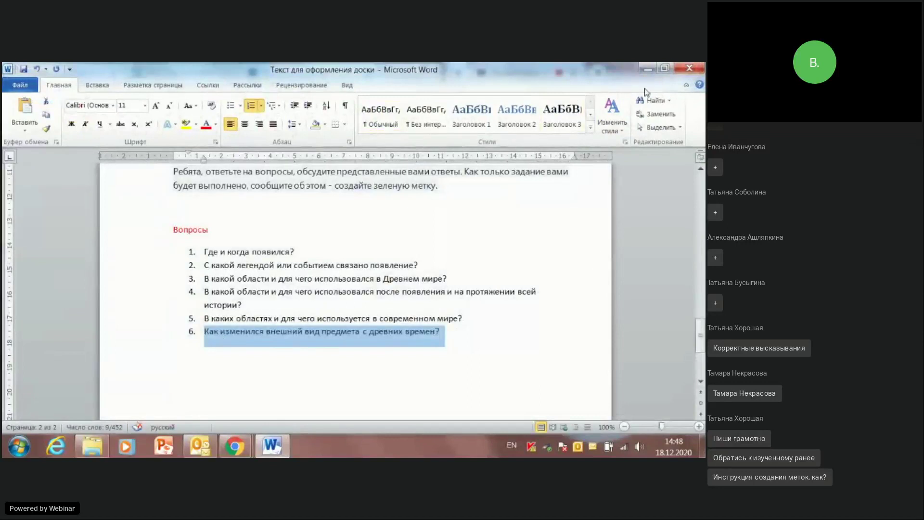
pyautogui.click(647, 69)
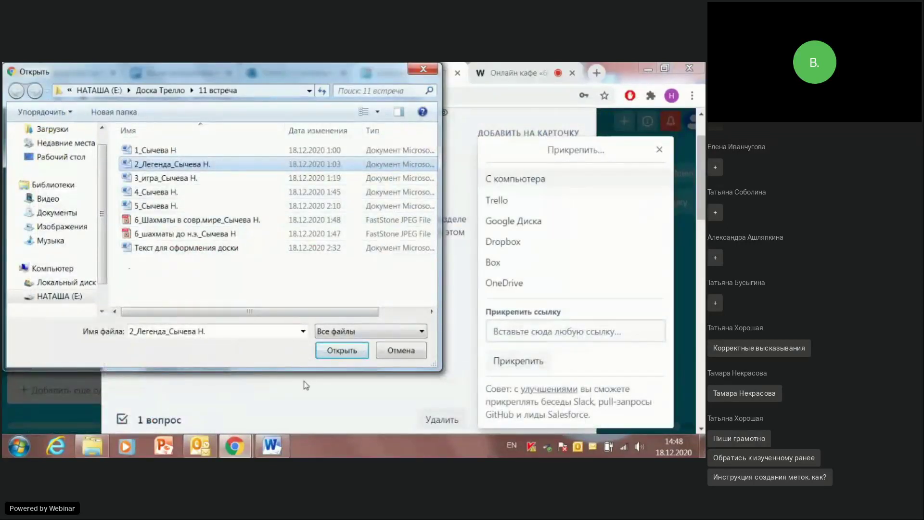
pyautogui.click(338, 350)
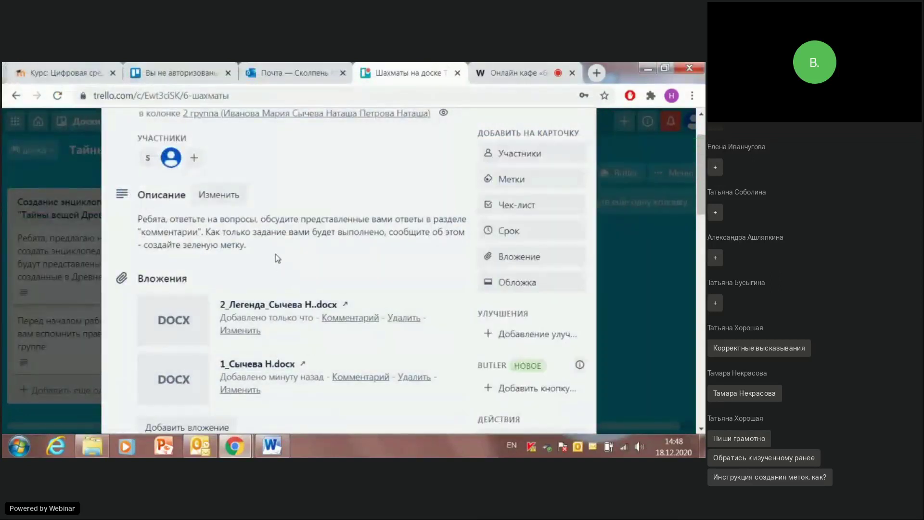
pyautogui.scroll(-1, 275, 256)
pyautogui.scroll(-4, 240, 269)
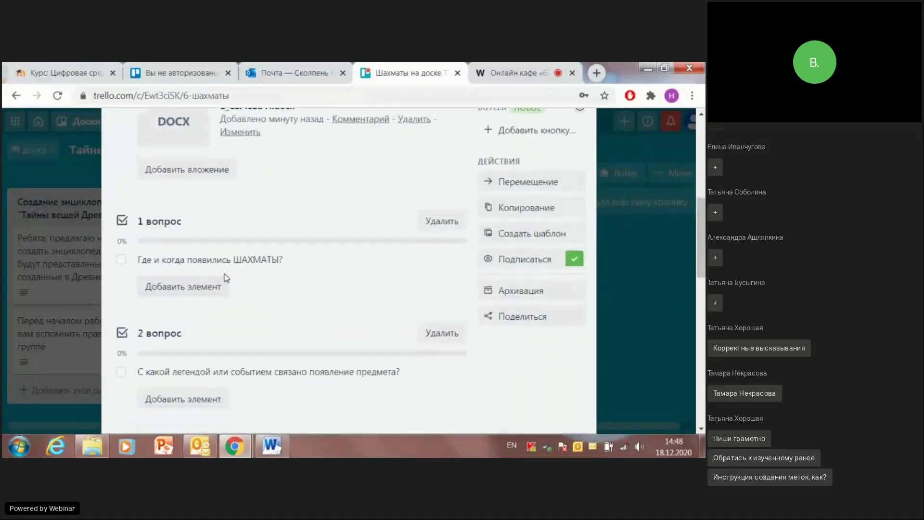
pyautogui.scroll(-3, 226, 277)
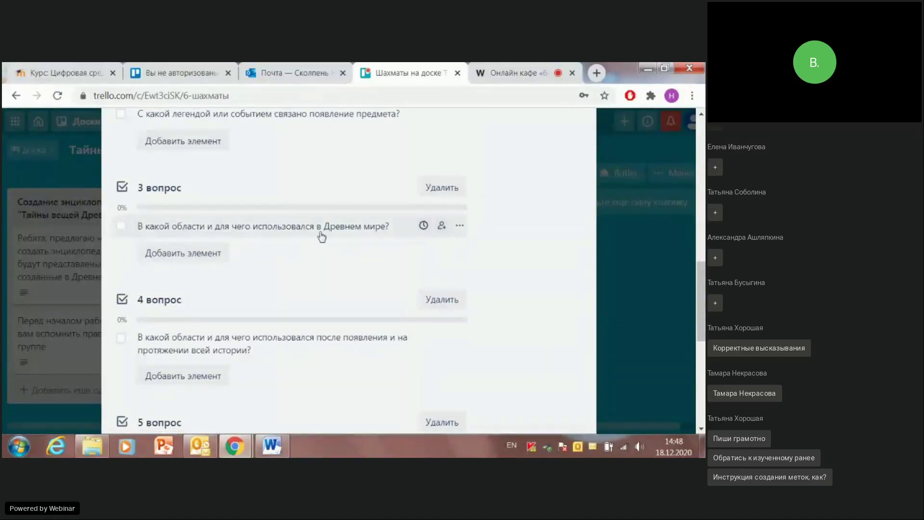
pyautogui.scroll(3, 385, 239)
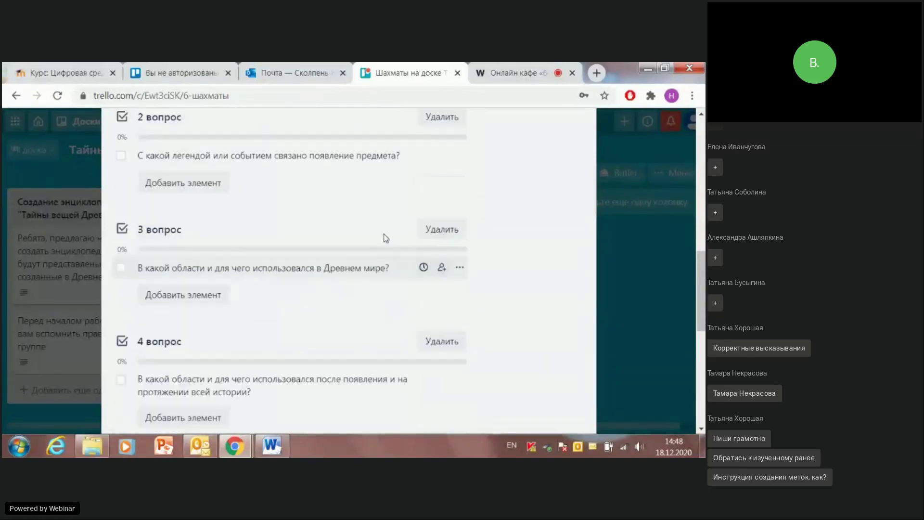
pyautogui.scroll(5, 386, 238)
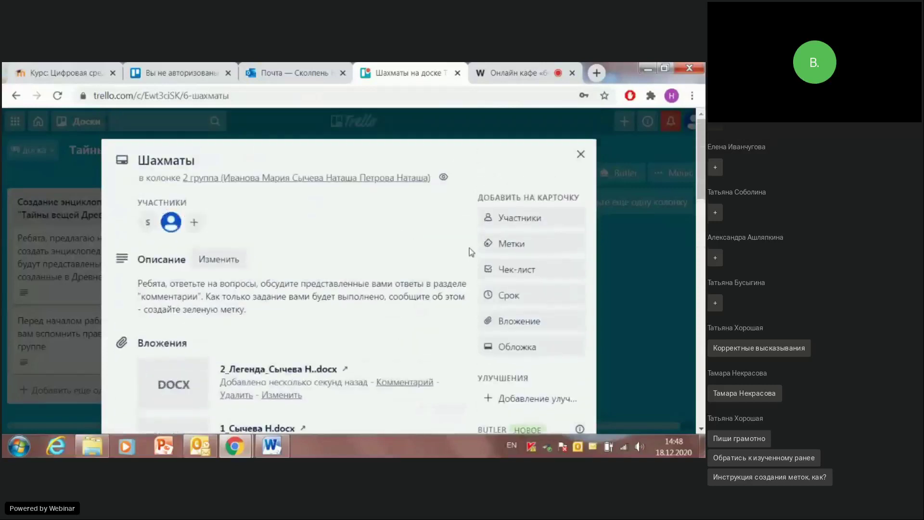
pyautogui.click(520, 322)
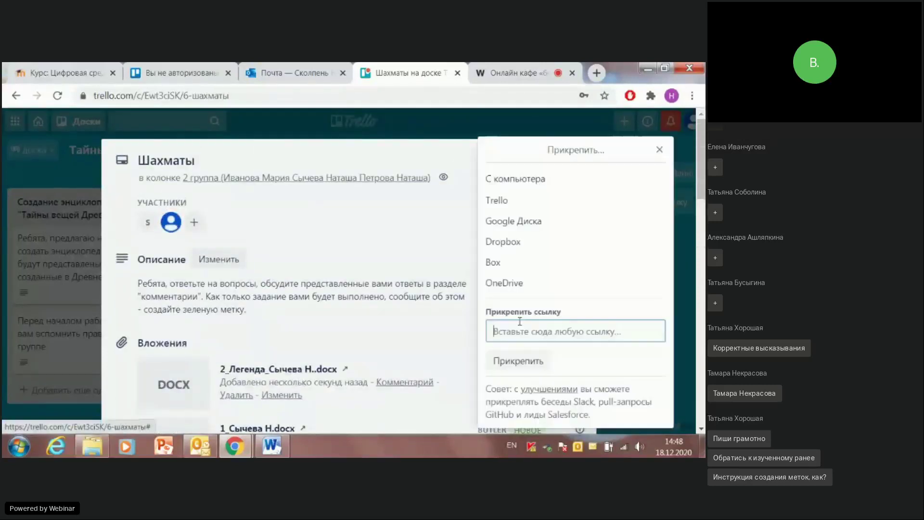
pyautogui.click(515, 183)
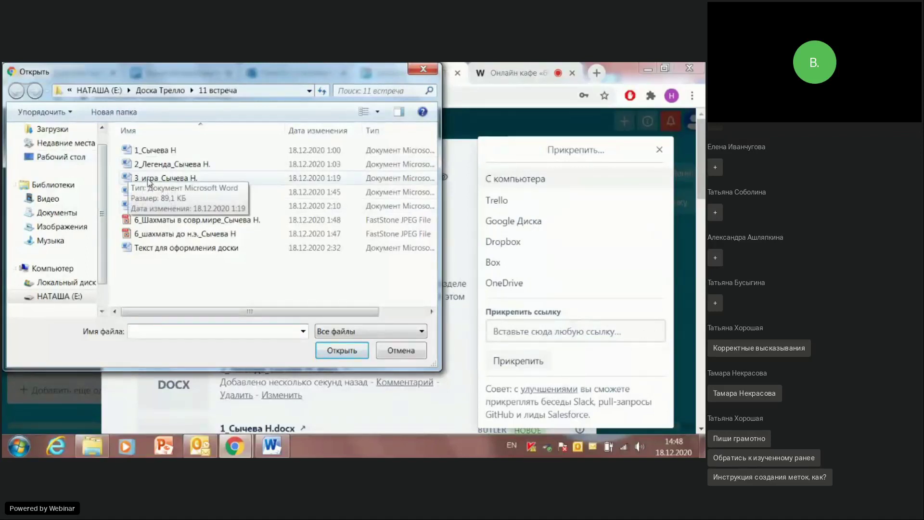
pyautogui.click(149, 179)
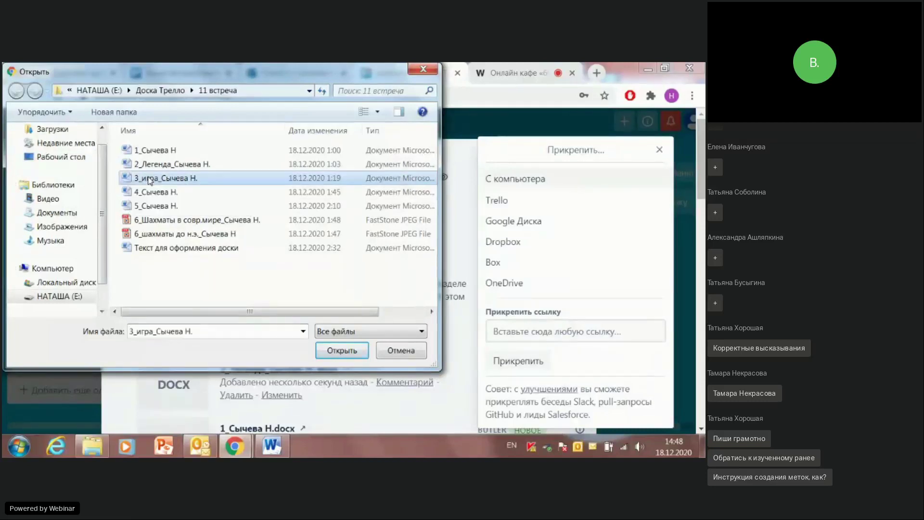
pyautogui.click(325, 353)
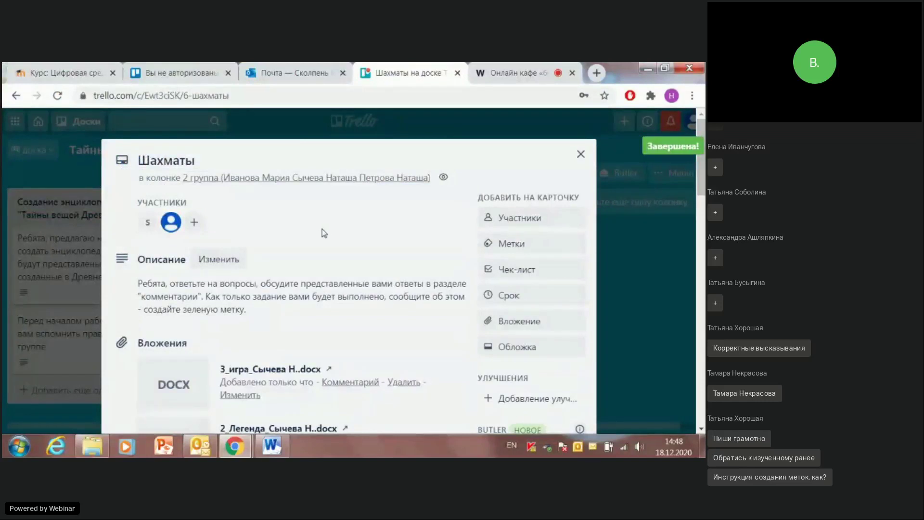
pyautogui.scroll(-10, 308, 225)
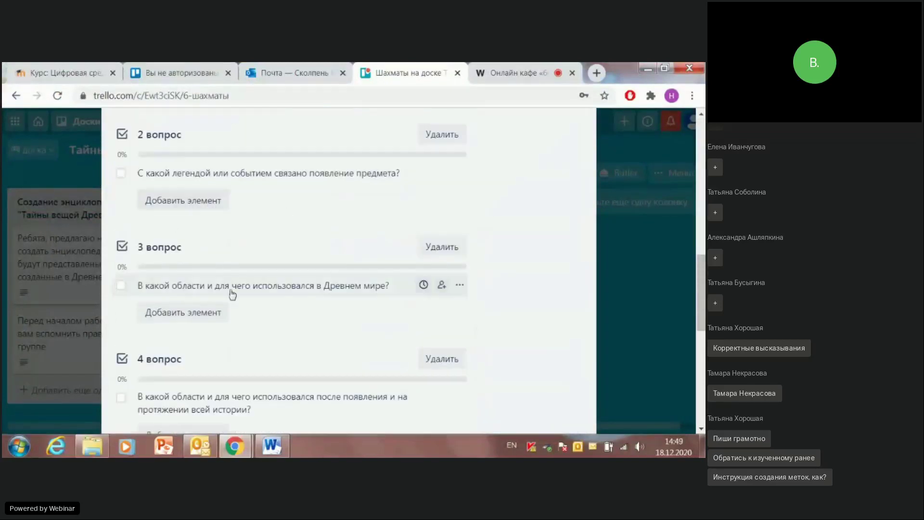
pyautogui.scroll(-2, 248, 287)
pyautogui.scroll(-2, 249, 288)
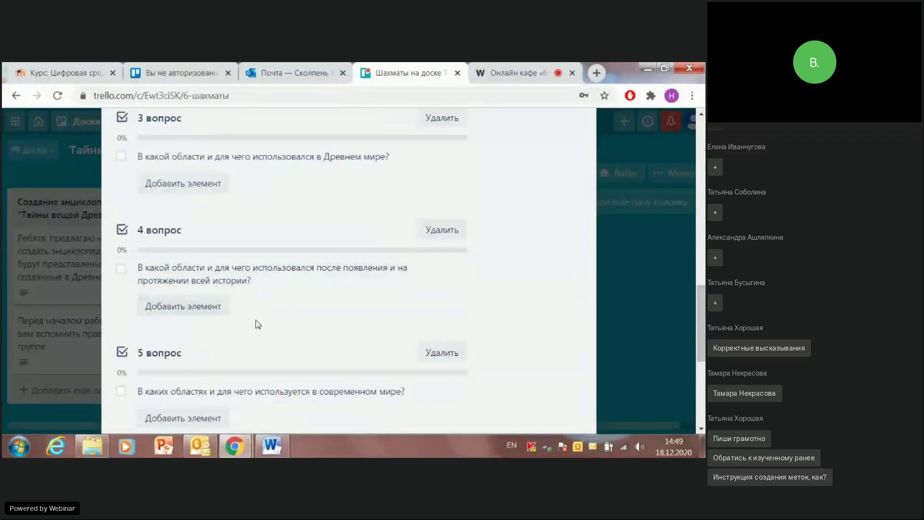
pyautogui.scroll(8, 315, 287)
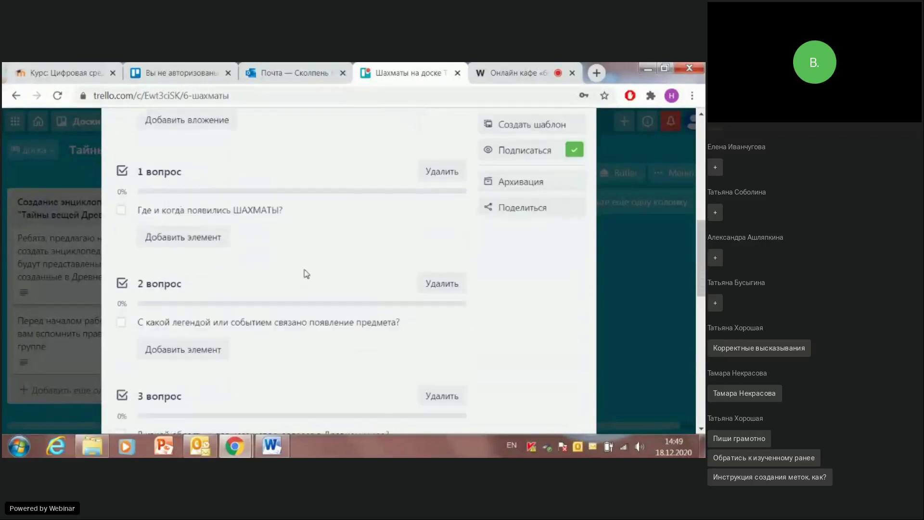
pyautogui.scroll(4, 410, 261)
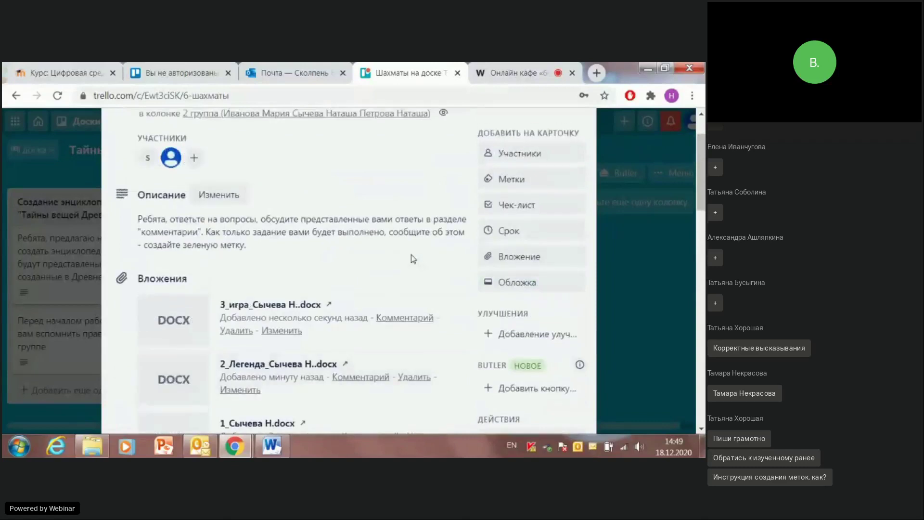
pyautogui.click(512, 256)
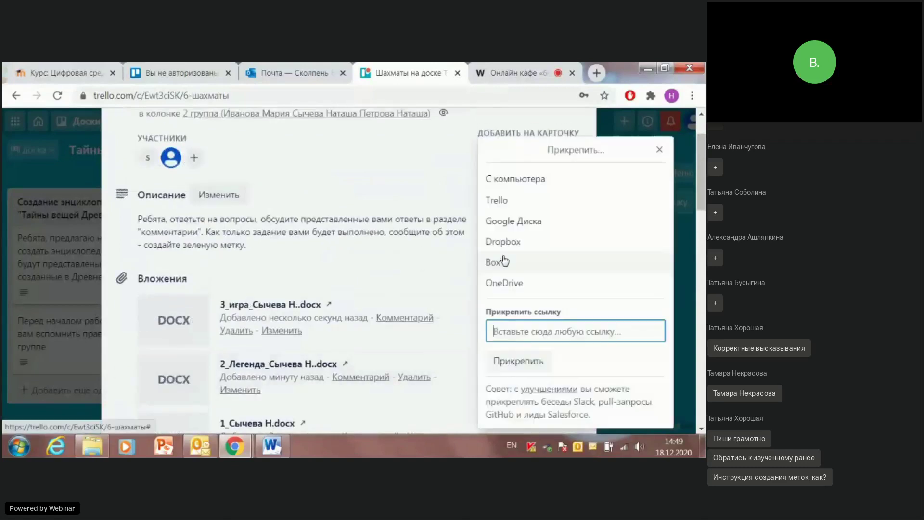
pyautogui.click(527, 179)
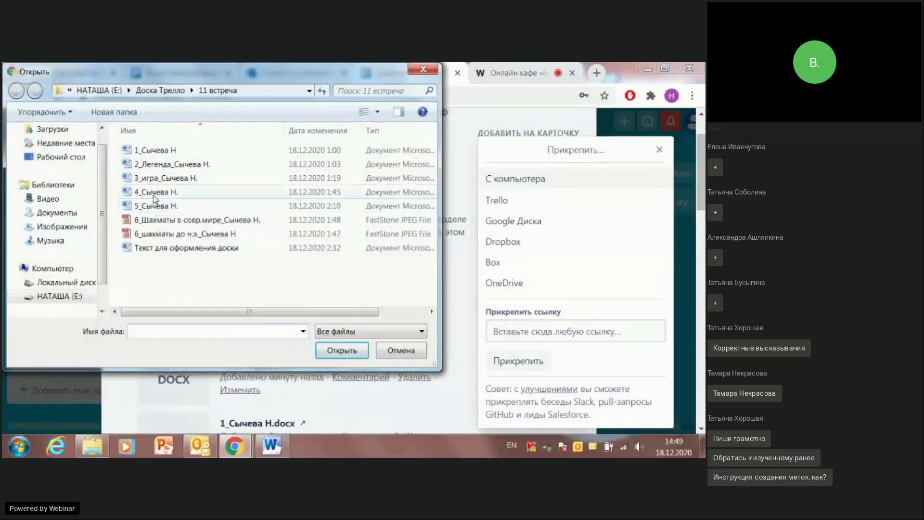
pyautogui.click(152, 192)
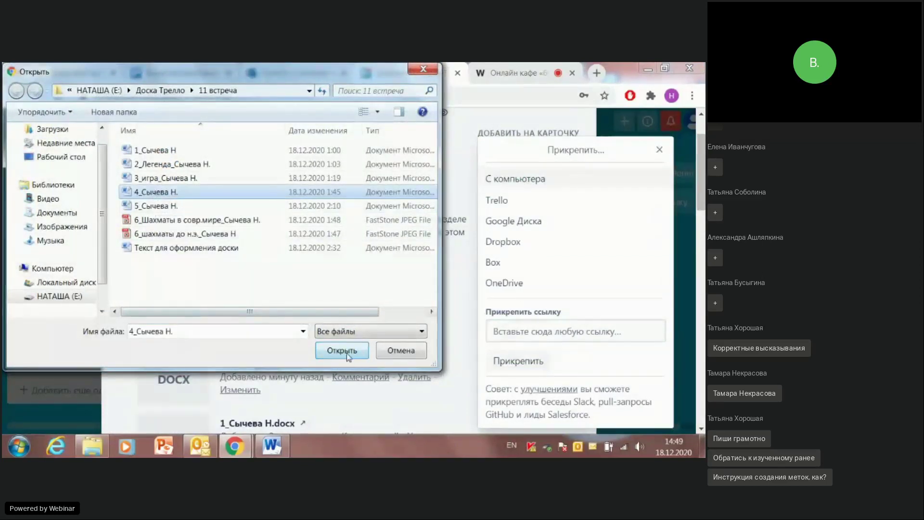
pyautogui.click(343, 350)
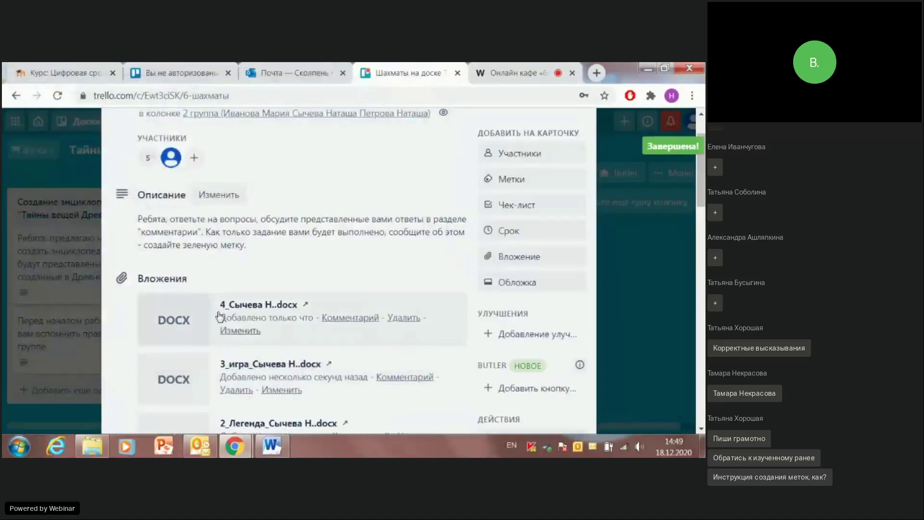
pyautogui.scroll(-5, 360, 253)
pyautogui.scroll(-10, 360, 254)
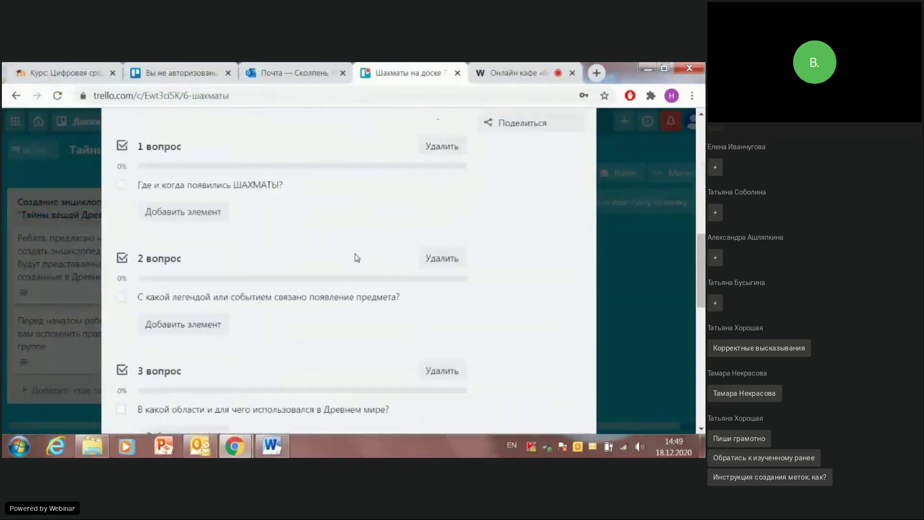
pyautogui.scroll(-1, 340, 251)
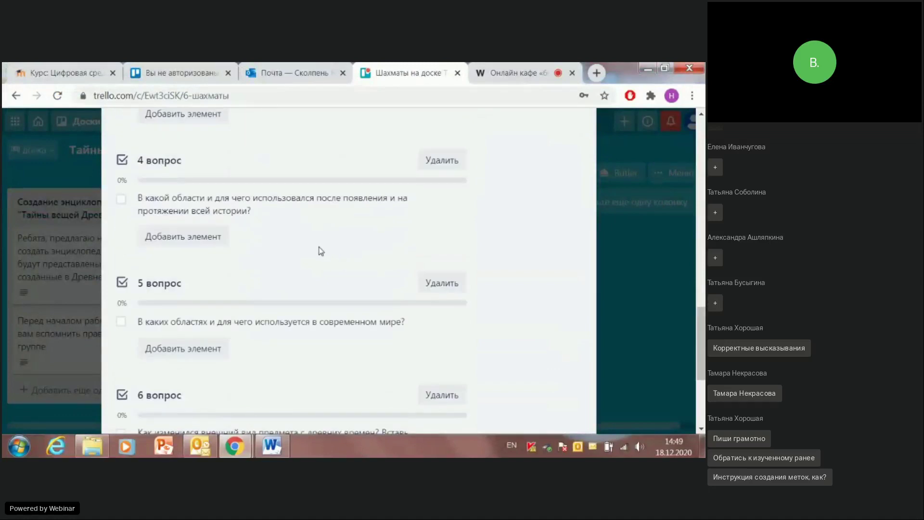
pyautogui.scroll(10, 320, 251)
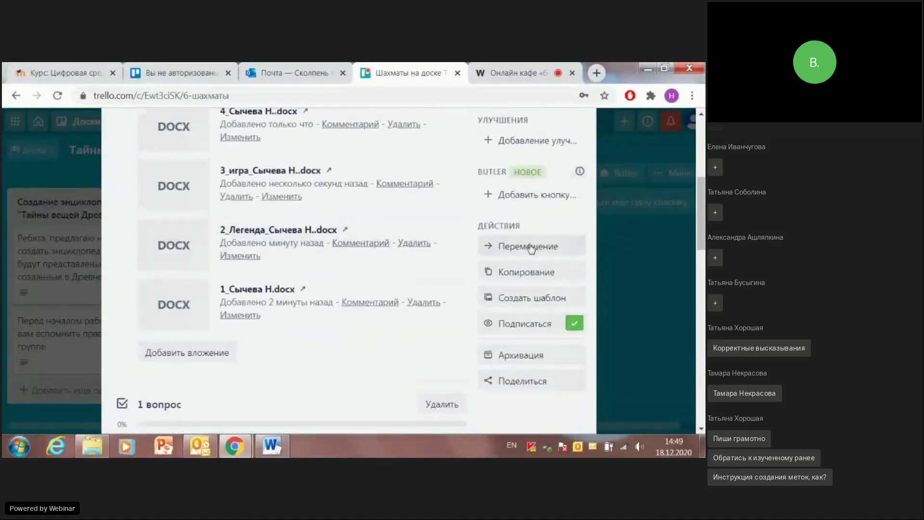
pyautogui.scroll(3, 513, 202)
pyautogui.scroll(1, 512, 185)
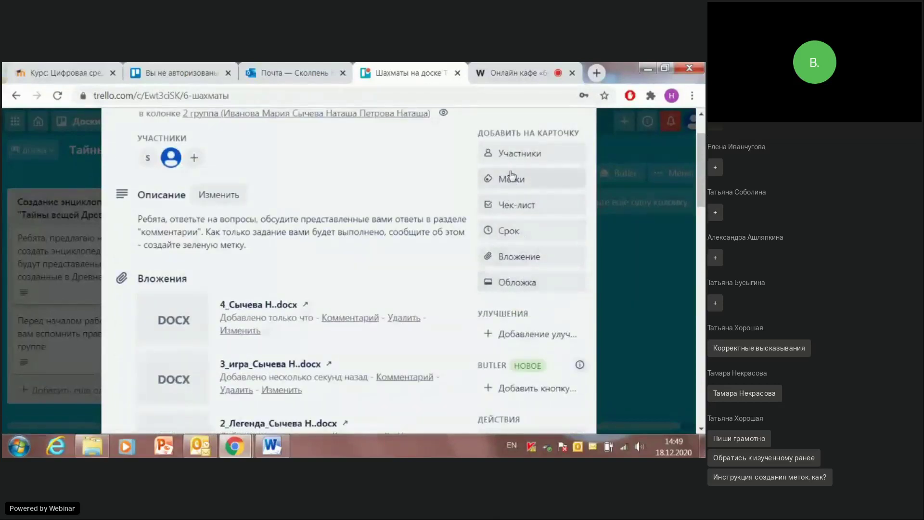
pyautogui.click(511, 256)
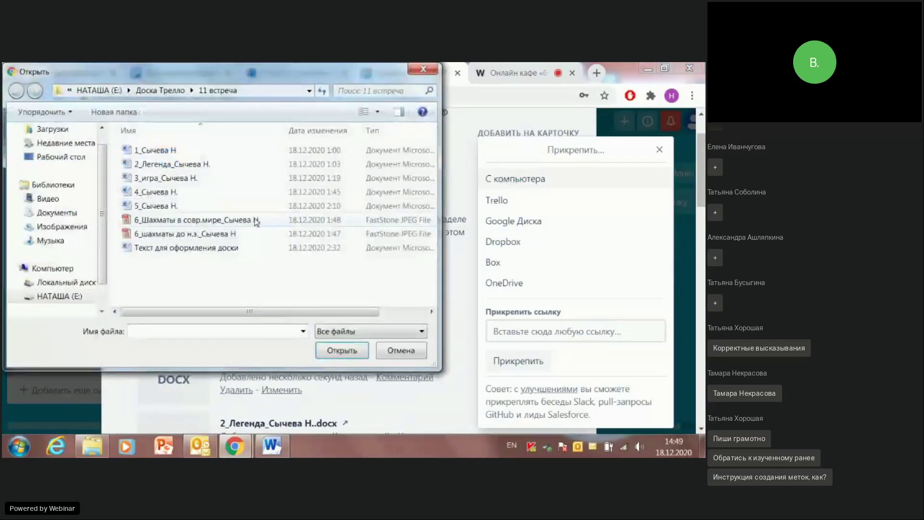
pyautogui.click(134, 208)
pyautogui.rightClick(141, 210)
pyautogui.click(178, 192)
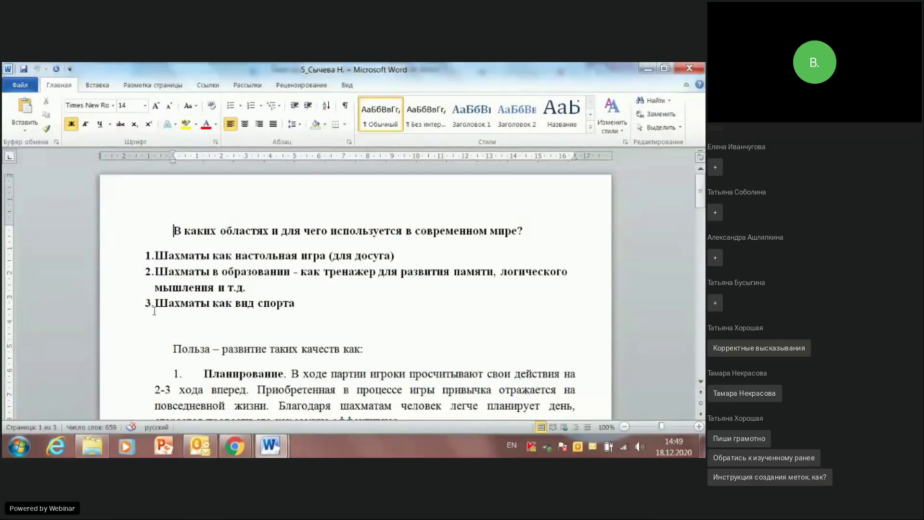
pyautogui.scroll(-5, 215, 305)
pyautogui.scroll(3, 209, 292)
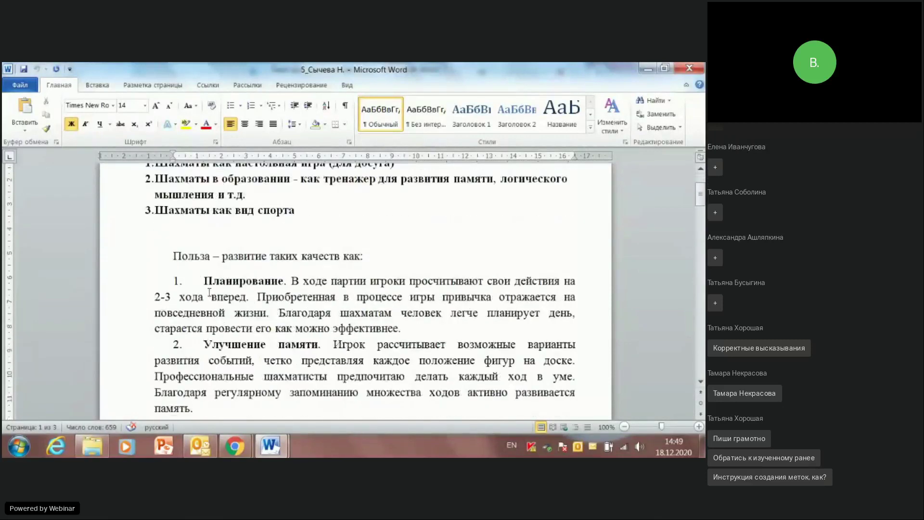
pyautogui.scroll(-14, 370, 272)
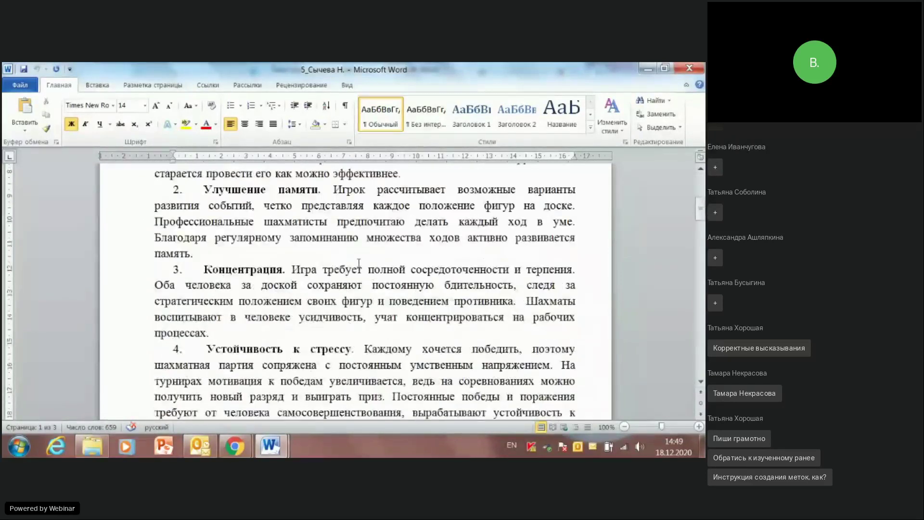
pyautogui.scroll(-5, 355, 275)
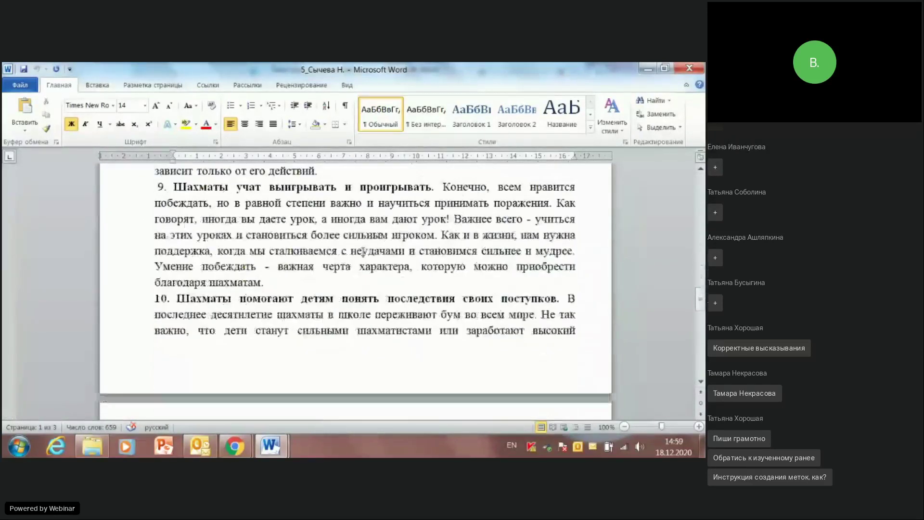
pyautogui.click(690, 70)
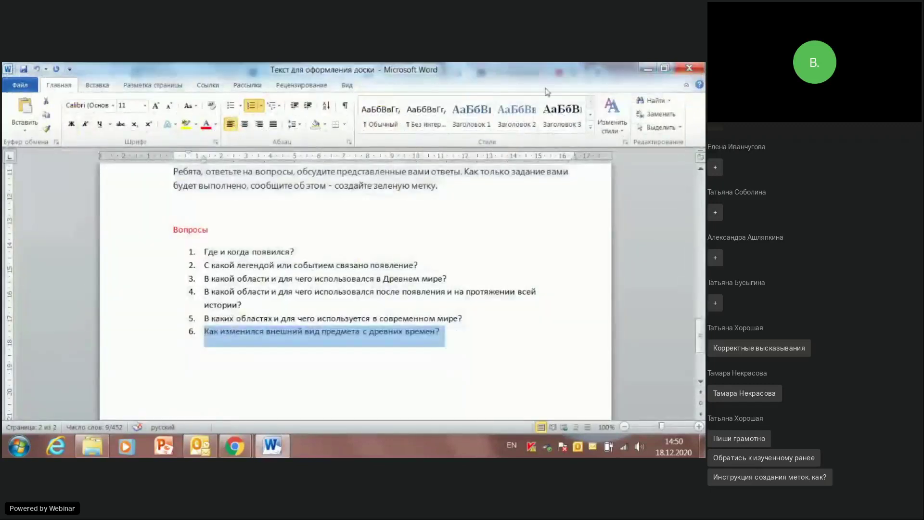
pyautogui.click(650, 71)
pyautogui.click(350, 352)
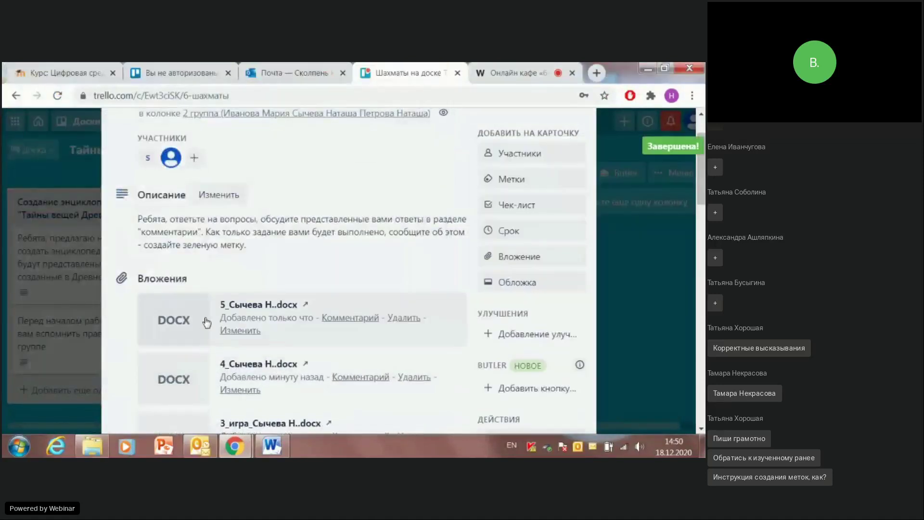
# Step: Attach the modern chess set photo 6_Шахматы в совр.мире jpeg to the card
pyautogui.scroll(-6, 365, 313)
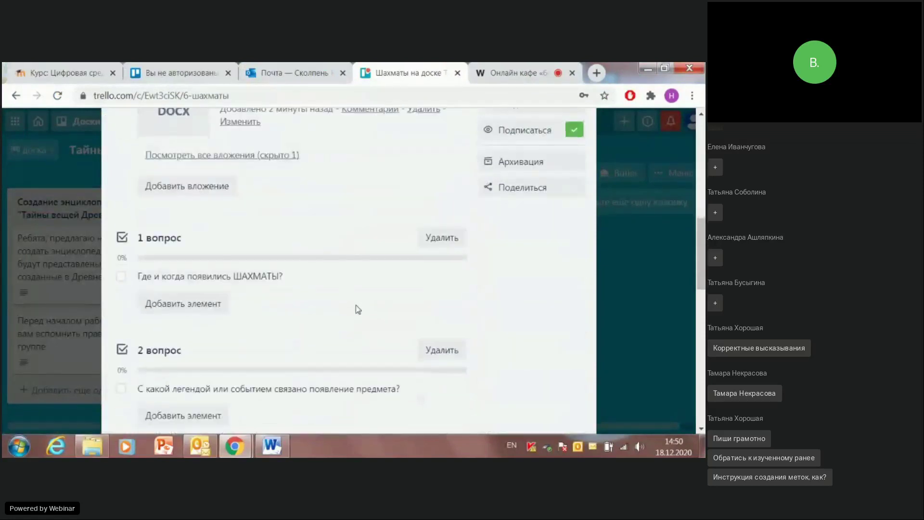
pyautogui.scroll(-12, 360, 306)
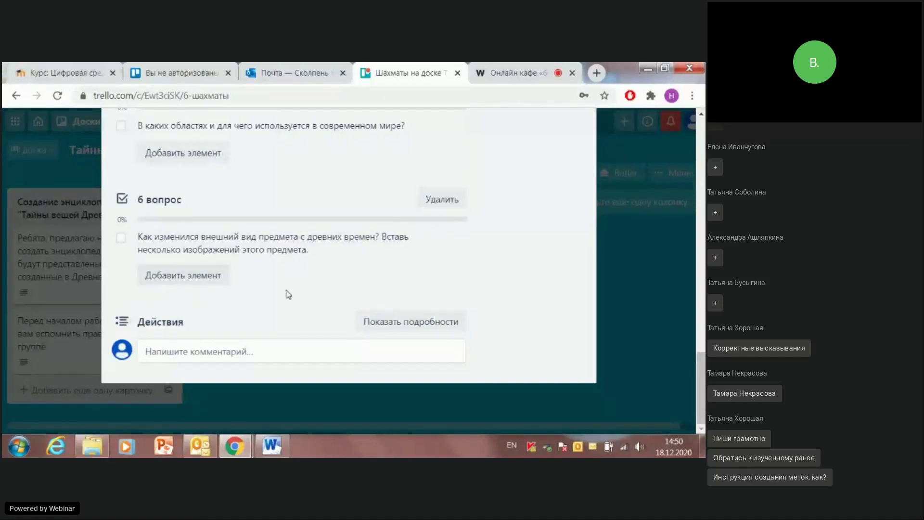
pyautogui.scroll(12, 503, 228)
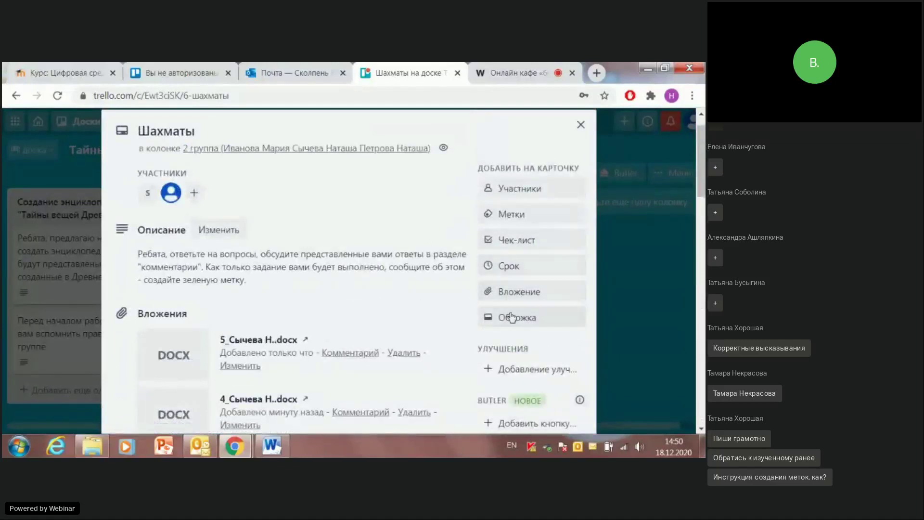
pyautogui.click(520, 295)
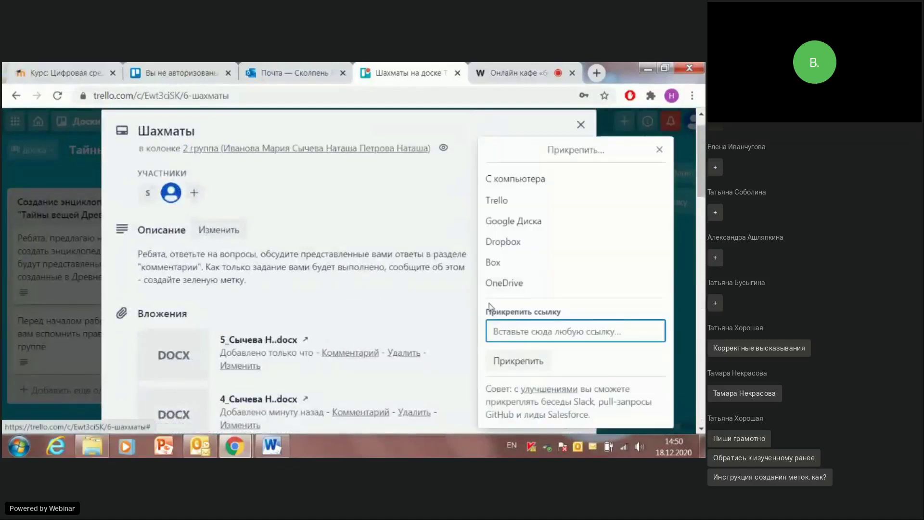
pyautogui.click(515, 180)
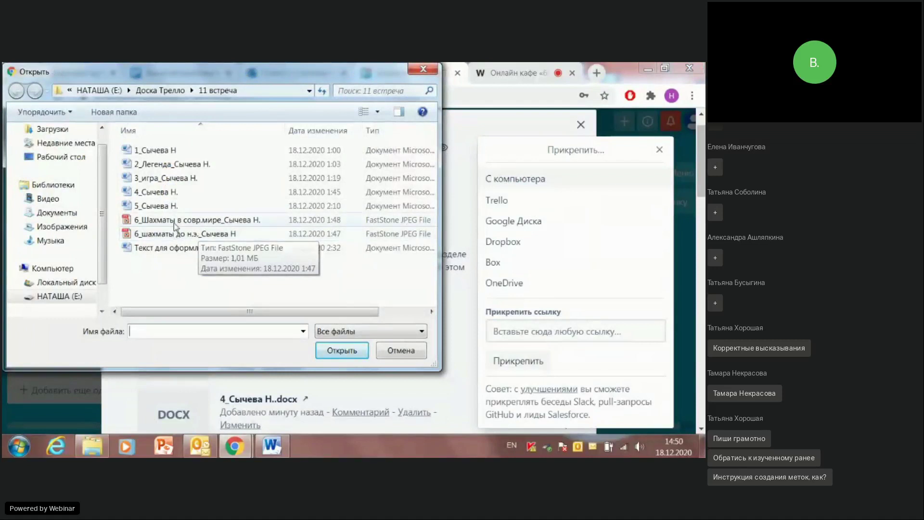
pyautogui.click(176, 220)
pyautogui.click(329, 352)
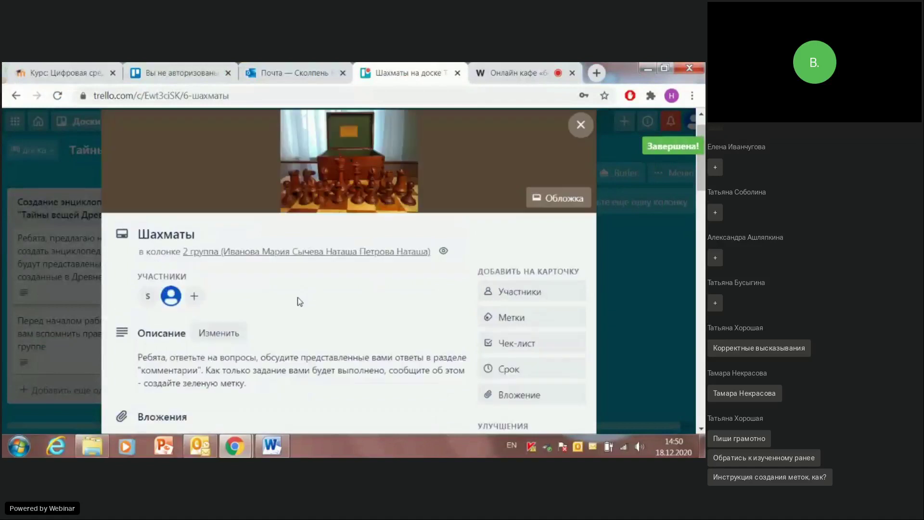
# Step: Attach the ancient chessboard photo 6_шахматы до н.э. jpeg and reveal the hidden attachments
pyautogui.scroll(-3, 539, 337)
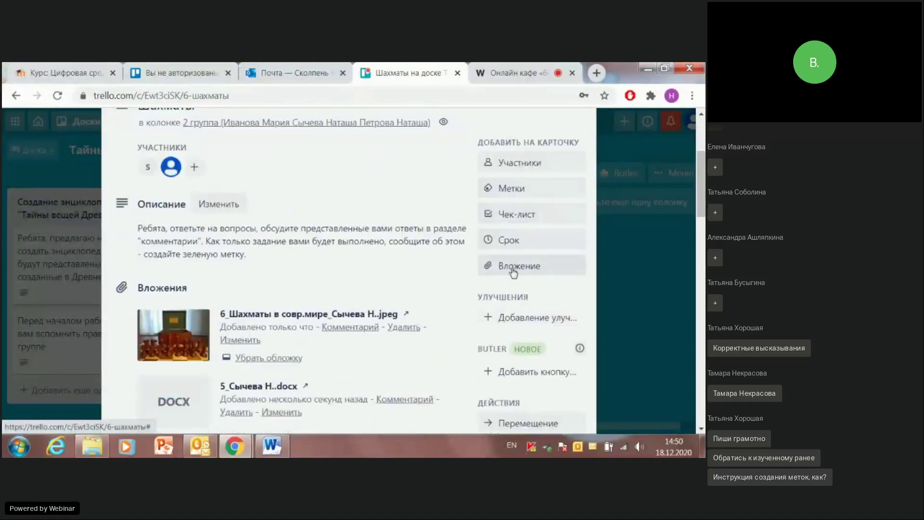
pyautogui.click(501, 266)
pyautogui.click(502, 181)
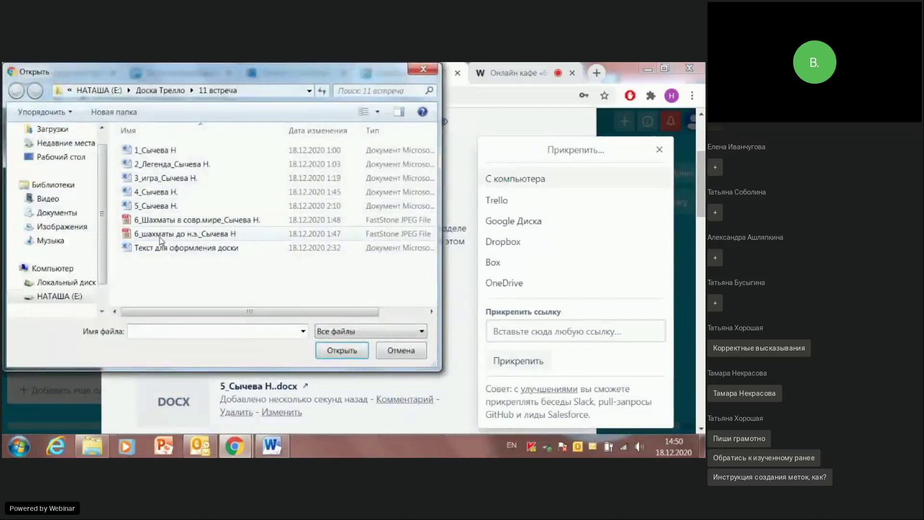
pyautogui.click(159, 234)
pyautogui.click(342, 350)
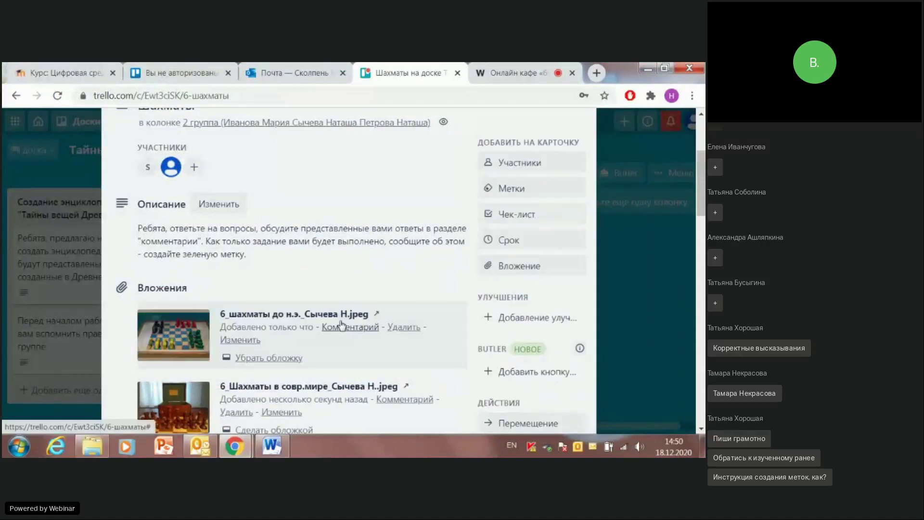
pyautogui.scroll(-10, 340, 329)
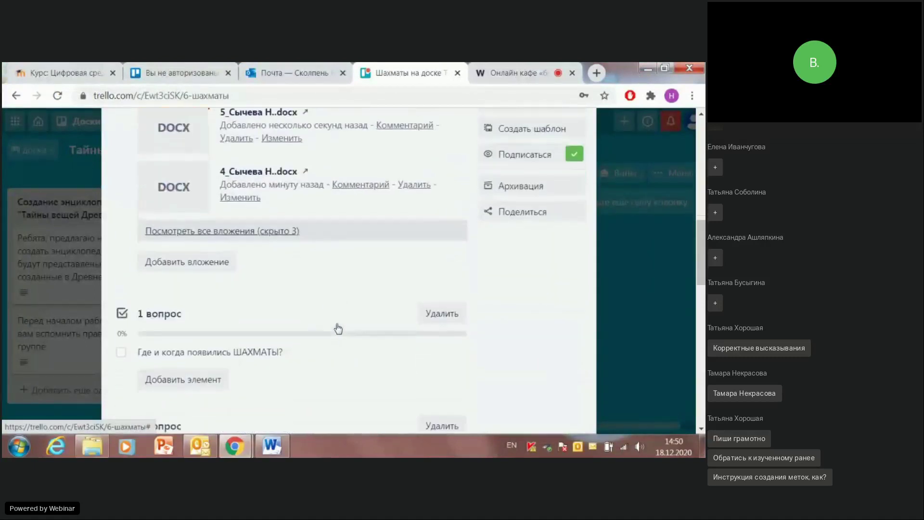
pyautogui.scroll(10, 338, 328)
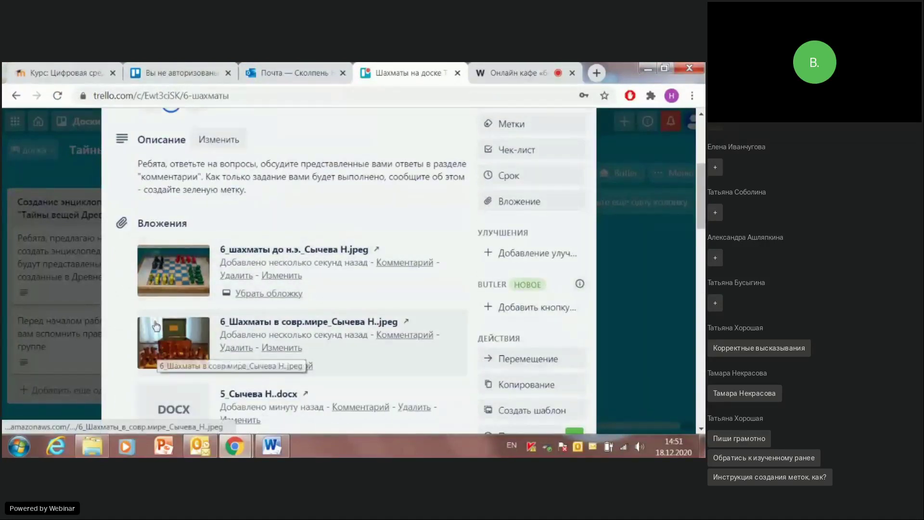
pyautogui.scroll(-3, 163, 342)
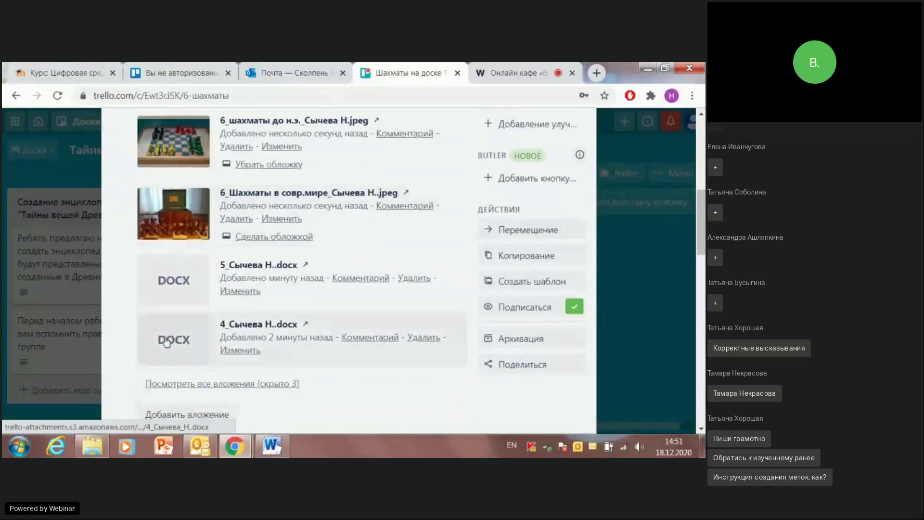
pyautogui.scroll(-3, 168, 308)
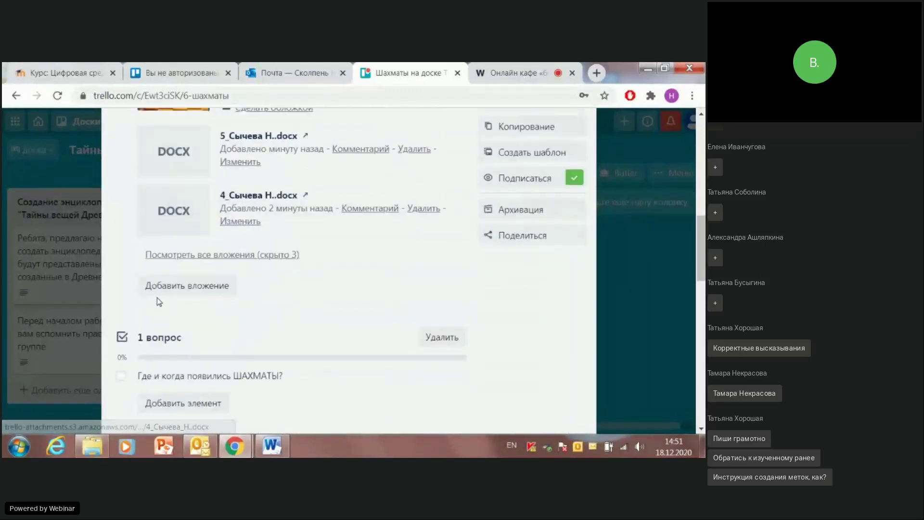
pyautogui.click(162, 253)
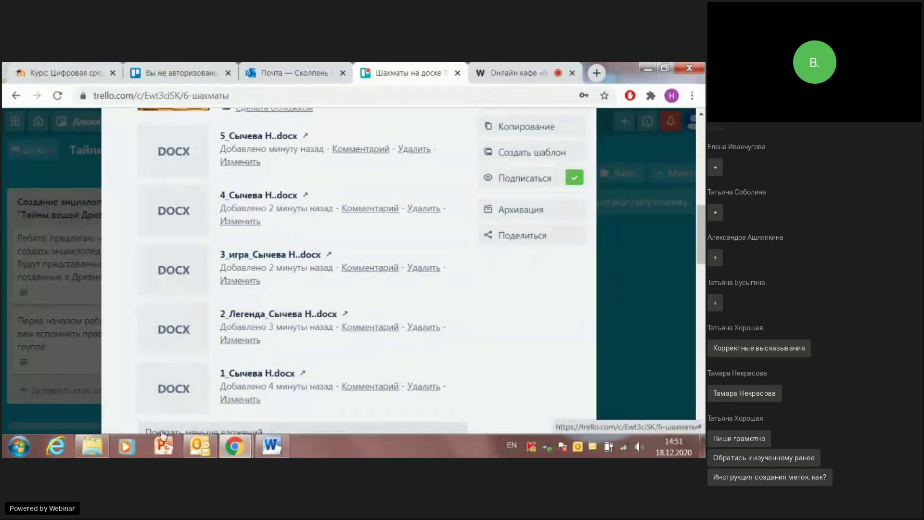
# Step: Expand 'Посмотреть все вложения (скрыто 3)' and scroll through the five DOCX answers and two chess photos
pyautogui.click(158, 420)
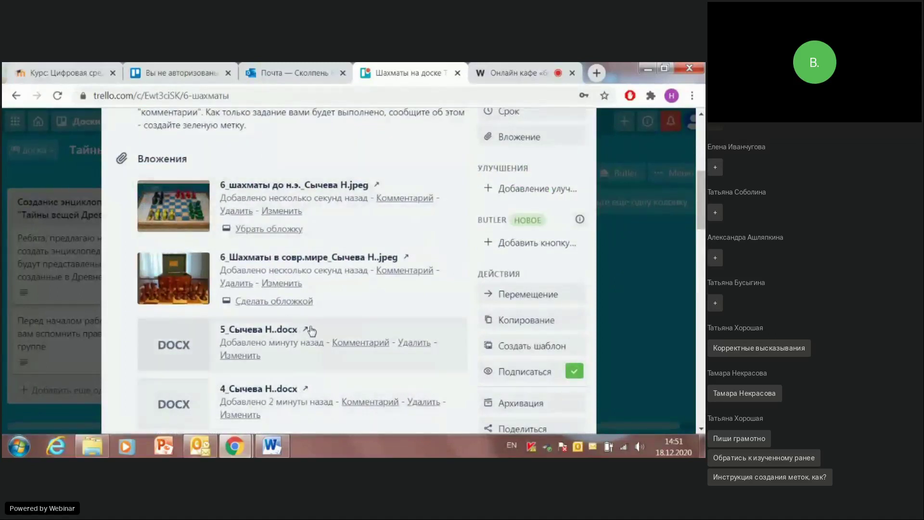
pyautogui.scroll(-4, 296, 322)
pyautogui.scroll(-3, 294, 317)
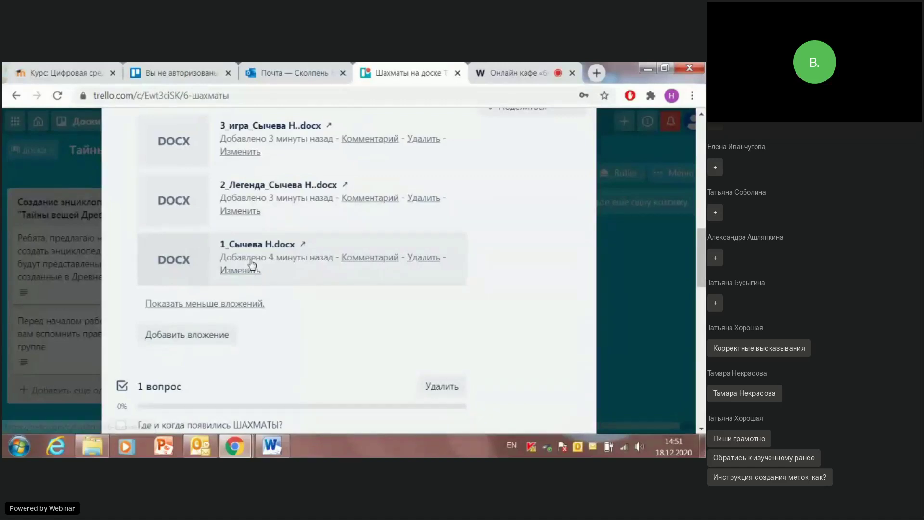
pyautogui.scroll(-7, 266, 258)
pyautogui.scroll(8, 266, 264)
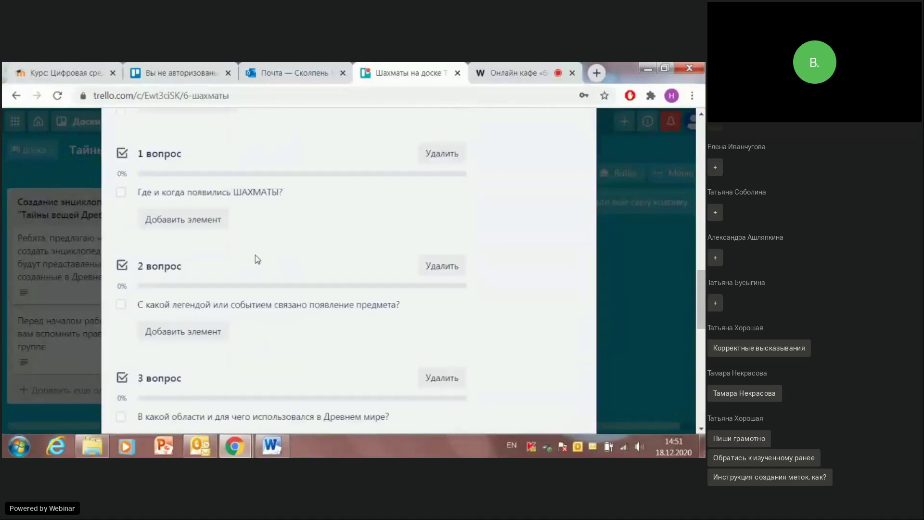
pyautogui.scroll(1, 258, 266)
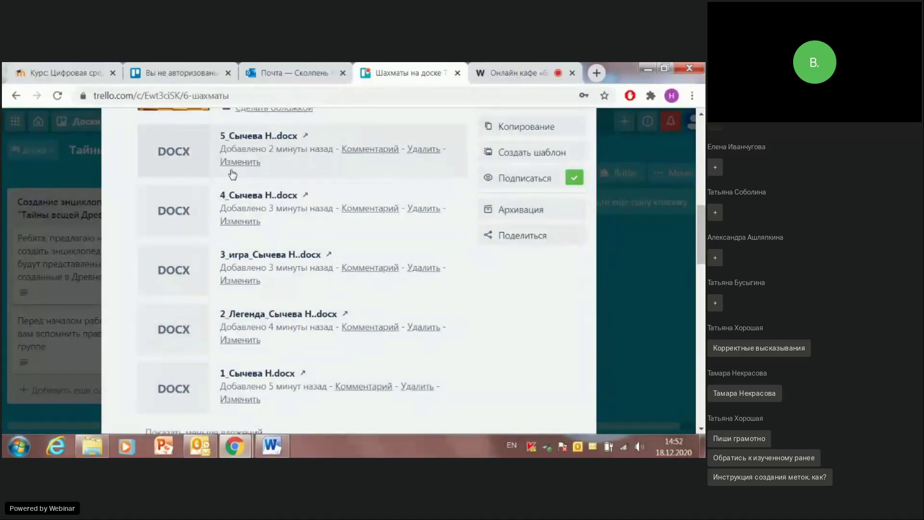
pyautogui.scroll(10, 293, 182)
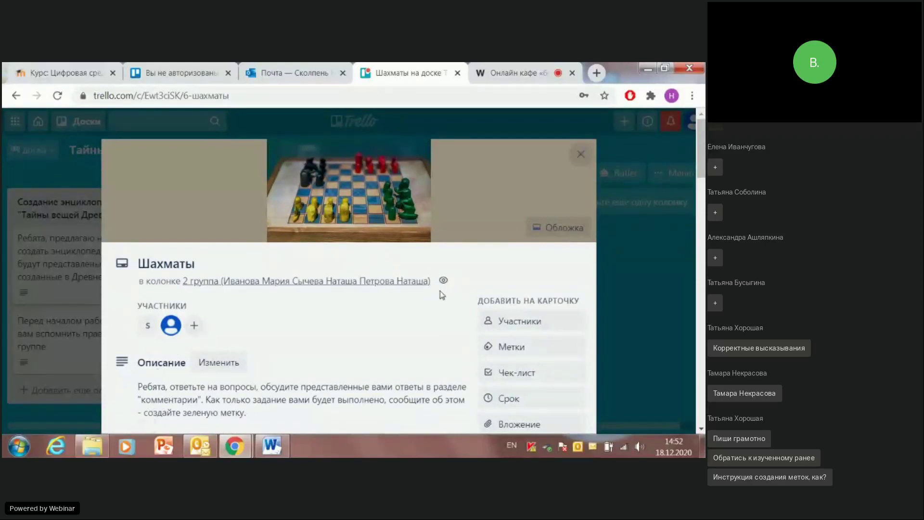
# Step: Scroll the Шахматы card past the Вложения list to the 1 вопрос–3 вопрос checklists
pyautogui.scroll(-8, 400, 273)
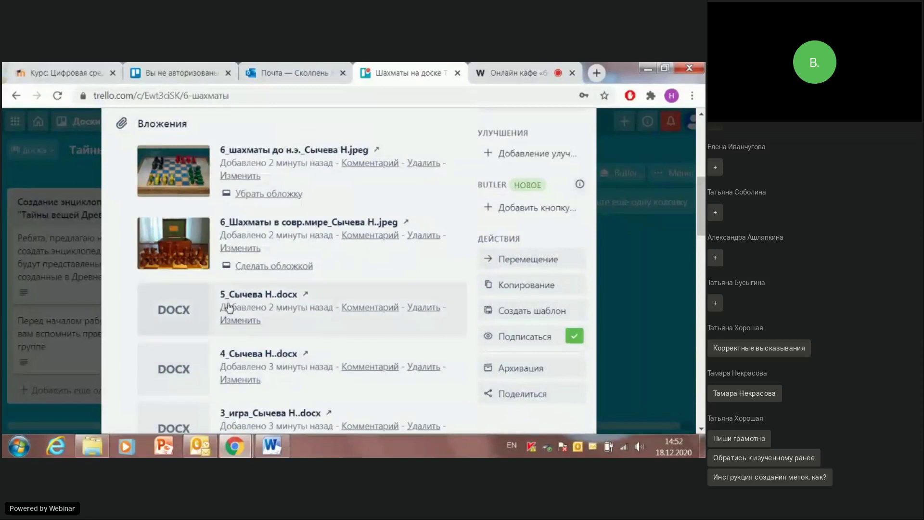
pyautogui.scroll(-3, 229, 308)
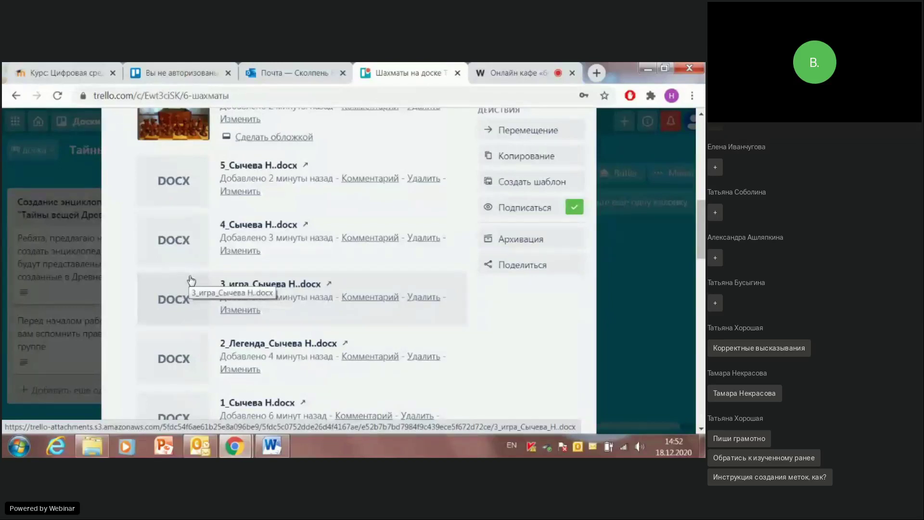
pyautogui.scroll(-10, 192, 279)
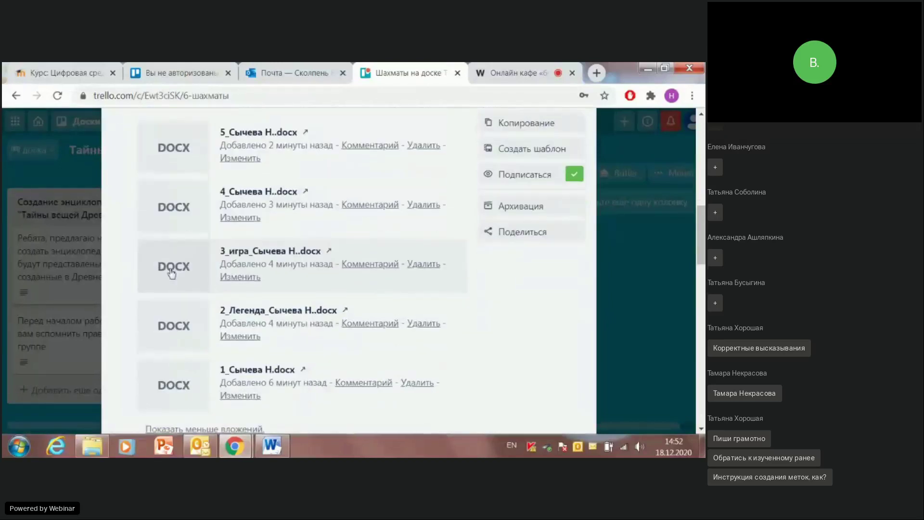
pyautogui.scroll(-10, 173, 264)
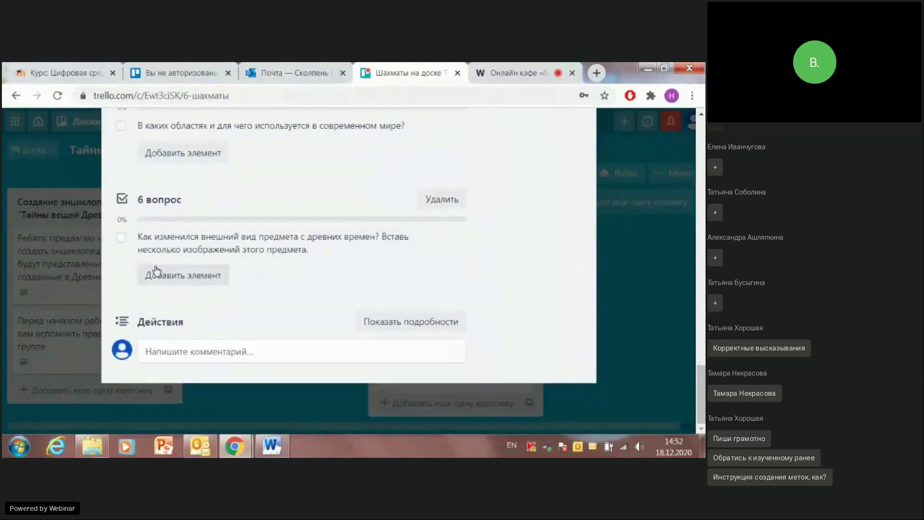
pyautogui.scroll(10, 231, 286)
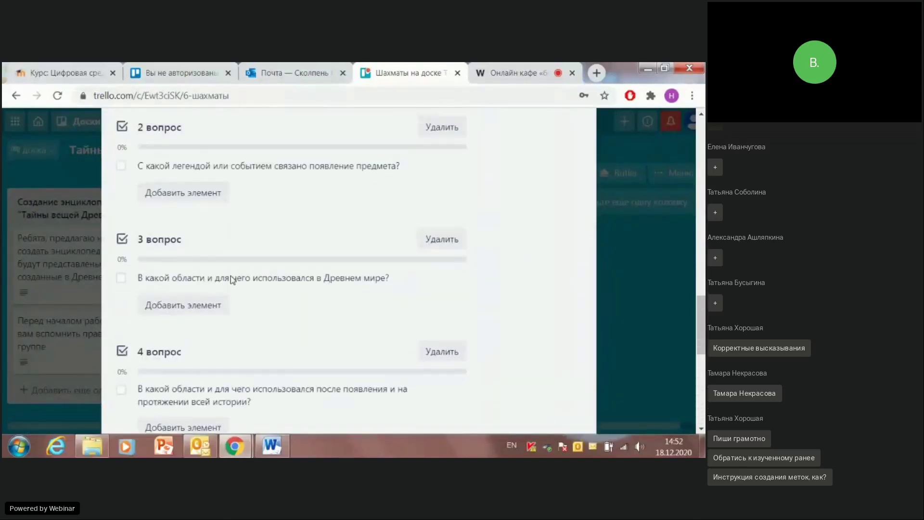
pyautogui.scroll(3, 229, 274)
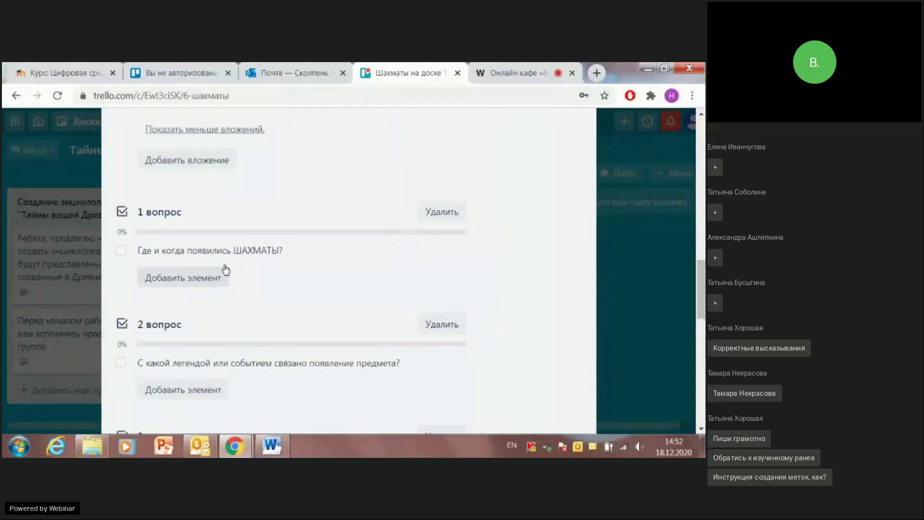
pyautogui.scroll(5, 224, 268)
pyautogui.scroll(3, 224, 267)
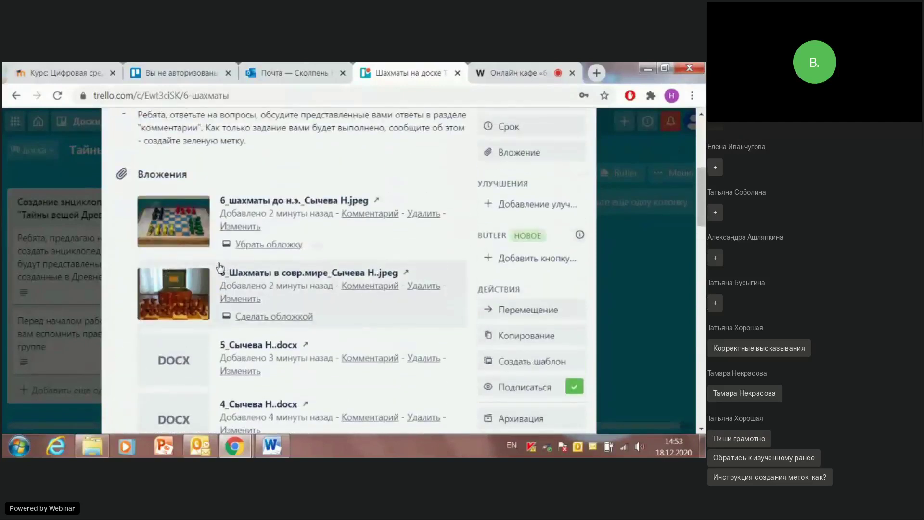
pyautogui.scroll(-3, 220, 269)
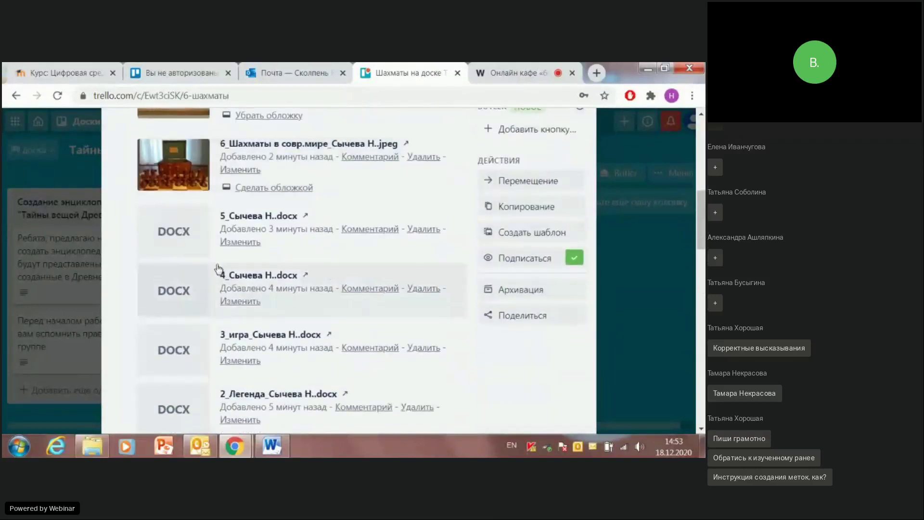
pyautogui.scroll(-10, 217, 269)
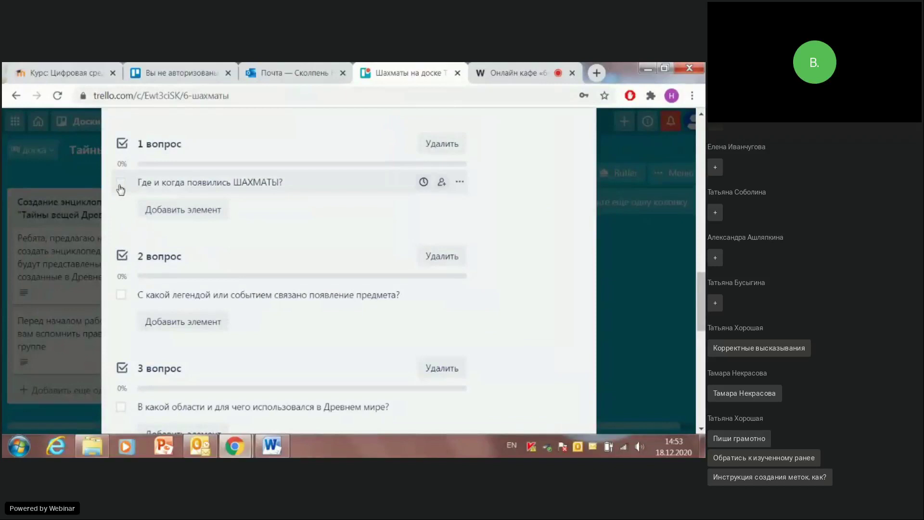
# Step: Tick the checklist items for questions 1 through 4, then scroll back to the card's top
pyautogui.click(120, 187)
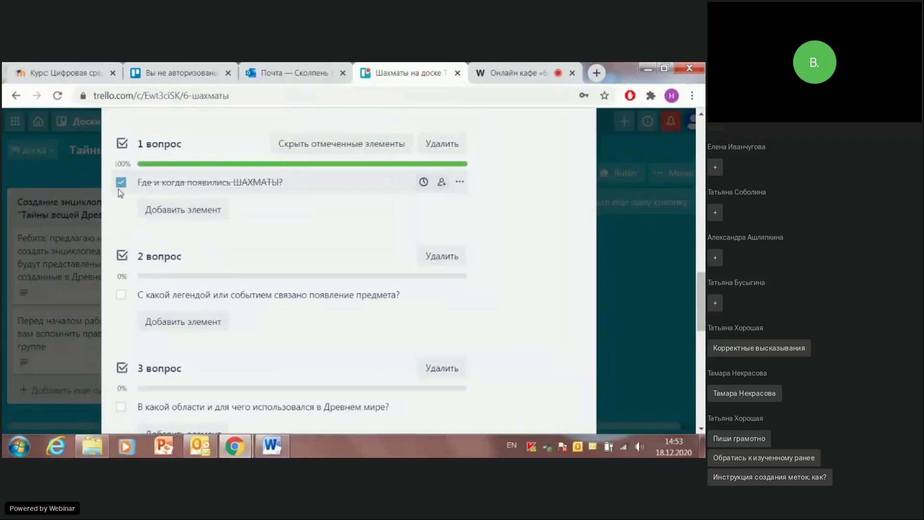
pyautogui.click(121, 296)
pyautogui.scroll(-3, 120, 293)
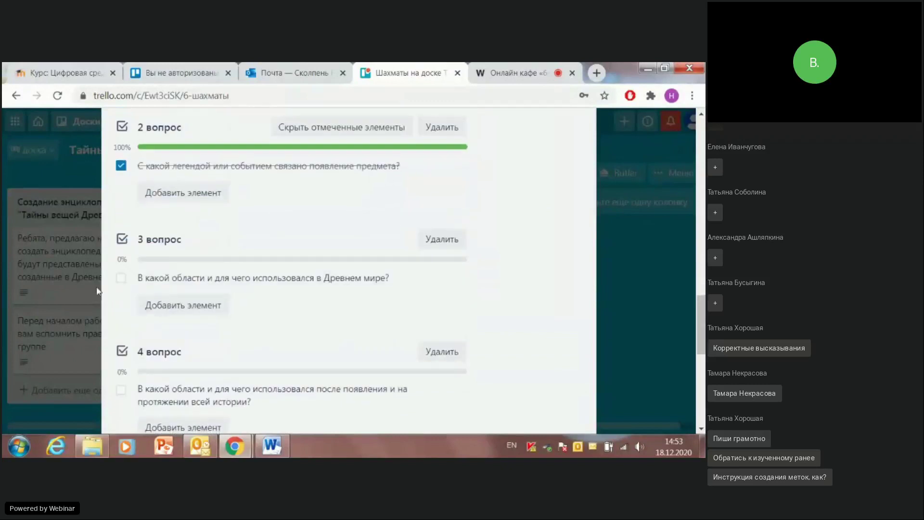
pyautogui.click(120, 278)
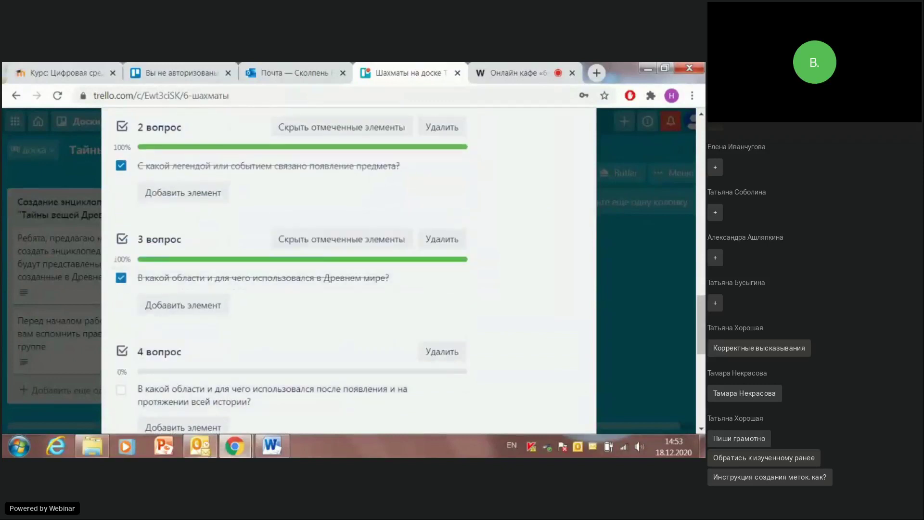
pyautogui.moveTo(199, 446)
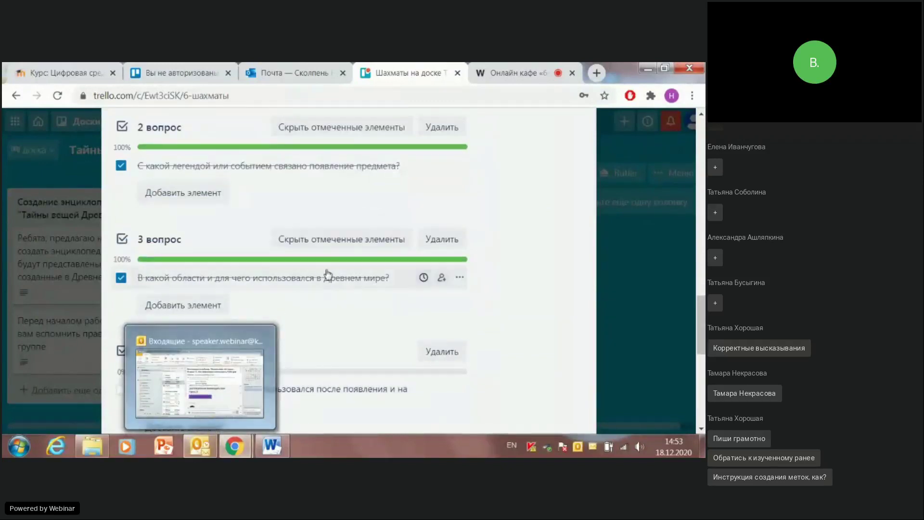
pyautogui.scroll(-3, 289, 291)
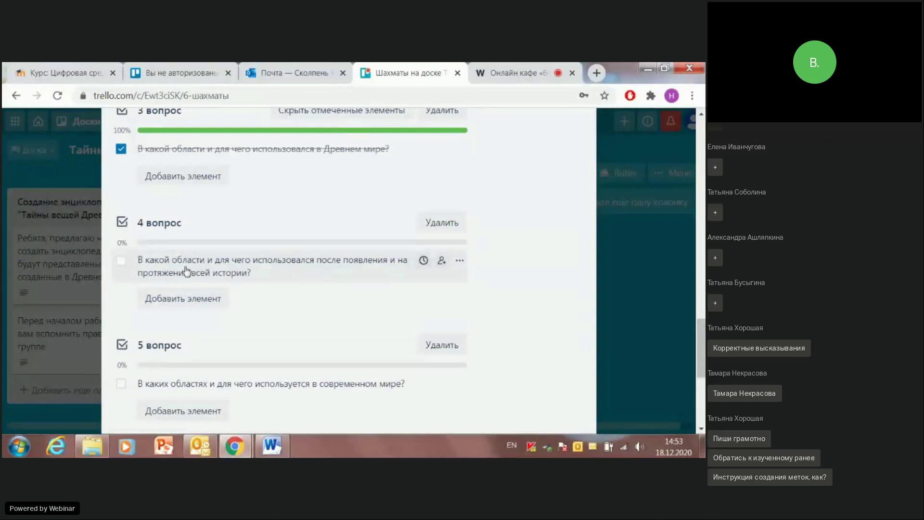
pyautogui.click(121, 261)
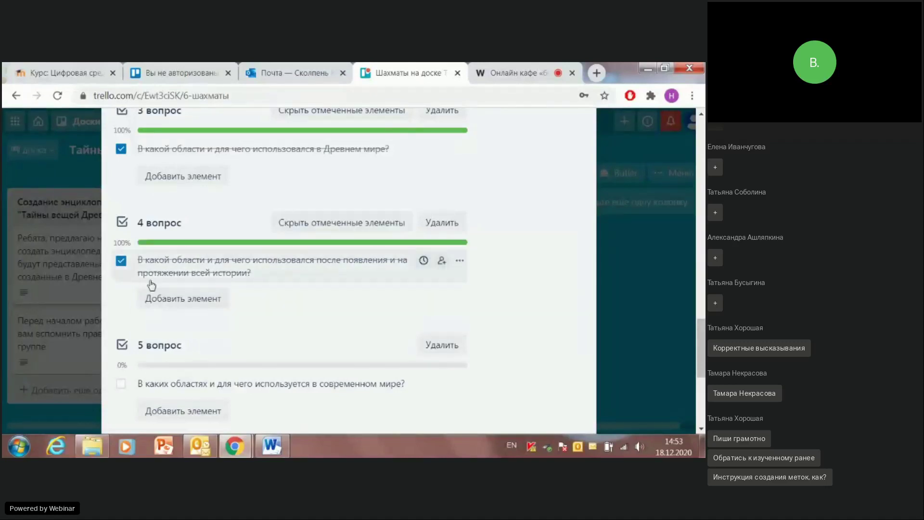
pyautogui.scroll(-4, 124, 282)
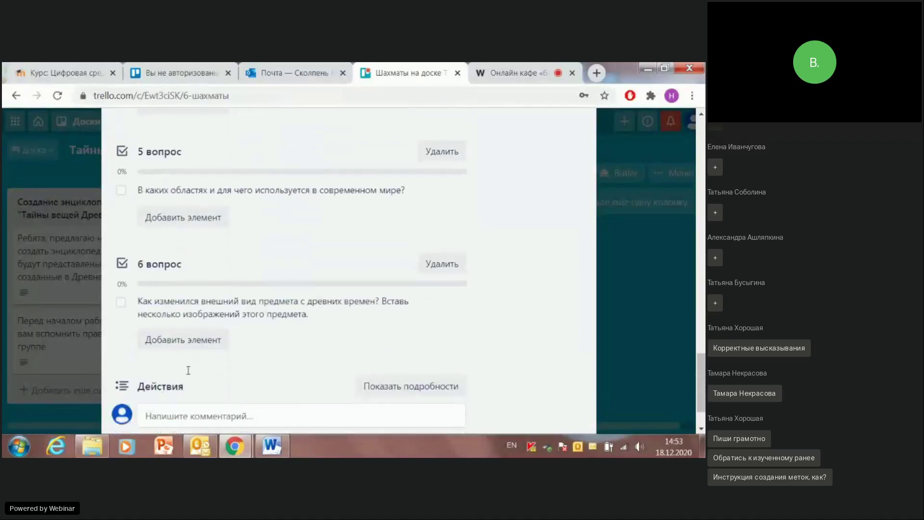
pyautogui.scroll(-2, 411, 293)
pyautogui.scroll(10, 412, 250)
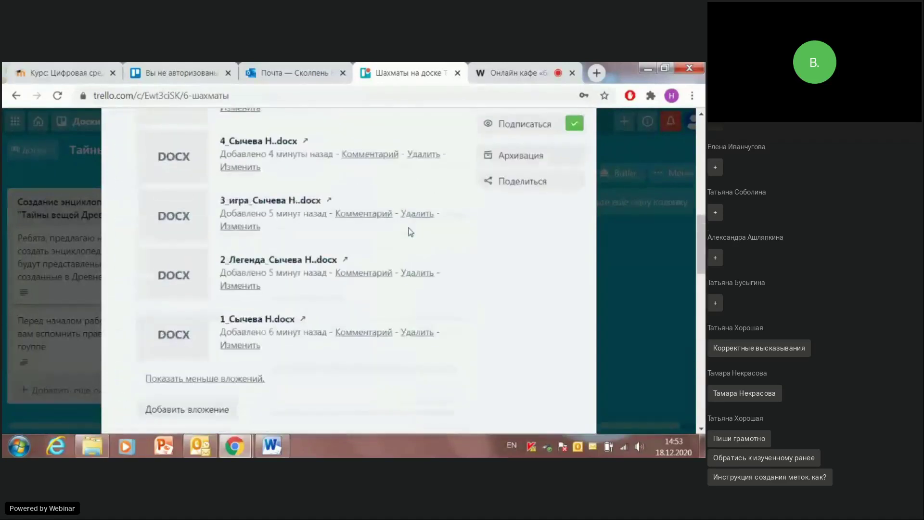
pyautogui.scroll(4, 413, 233)
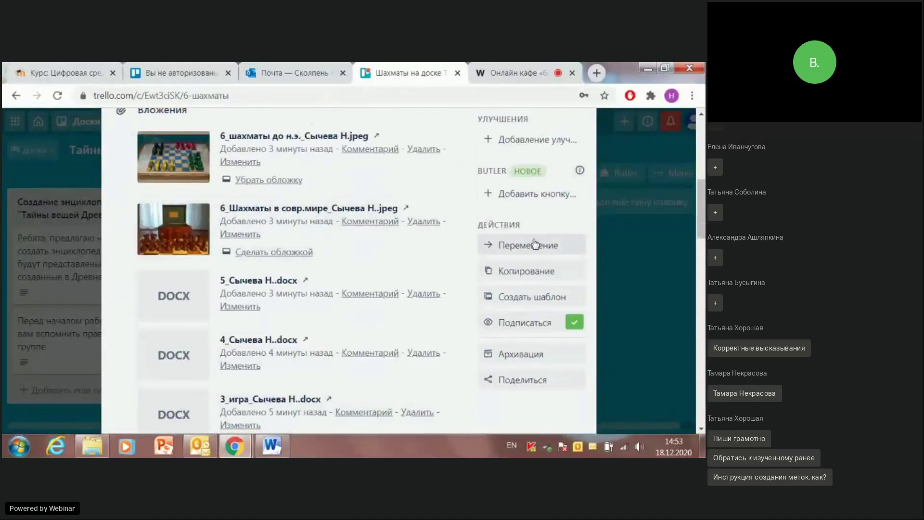
pyautogui.scroll(4, 498, 221)
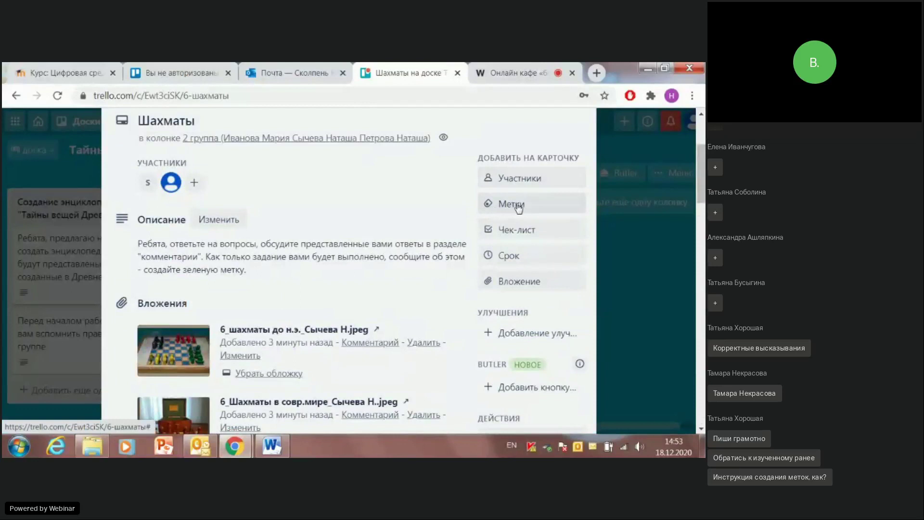
# Step: Create a green label named Выполнено and apply it to the card
pyautogui.click(518, 206)
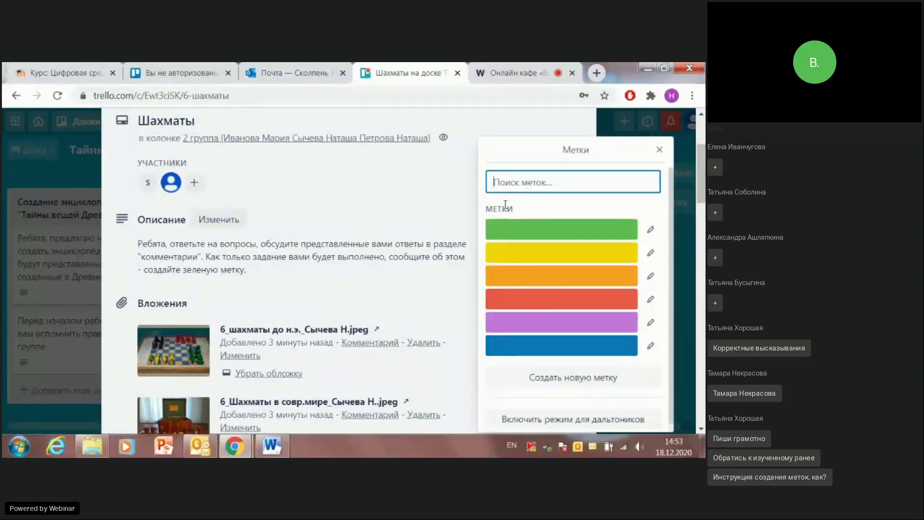
pyautogui.click(537, 233)
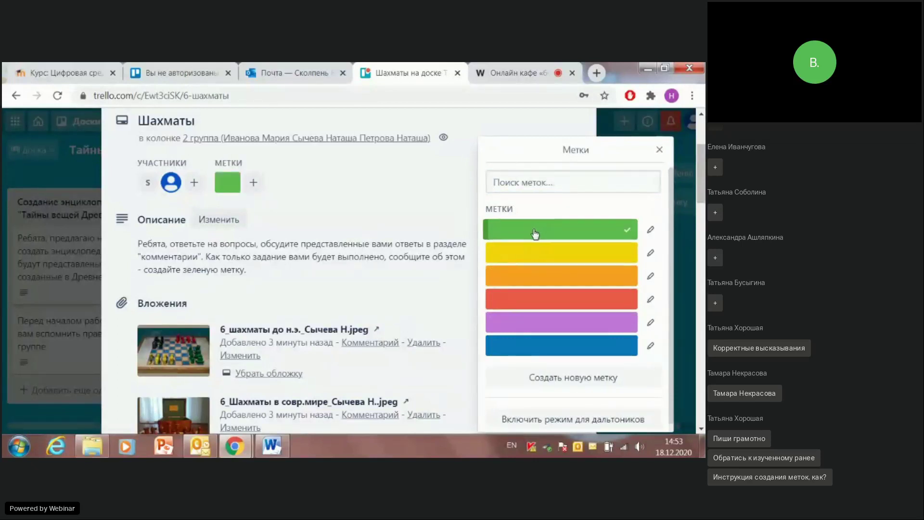
pyautogui.click(540, 379)
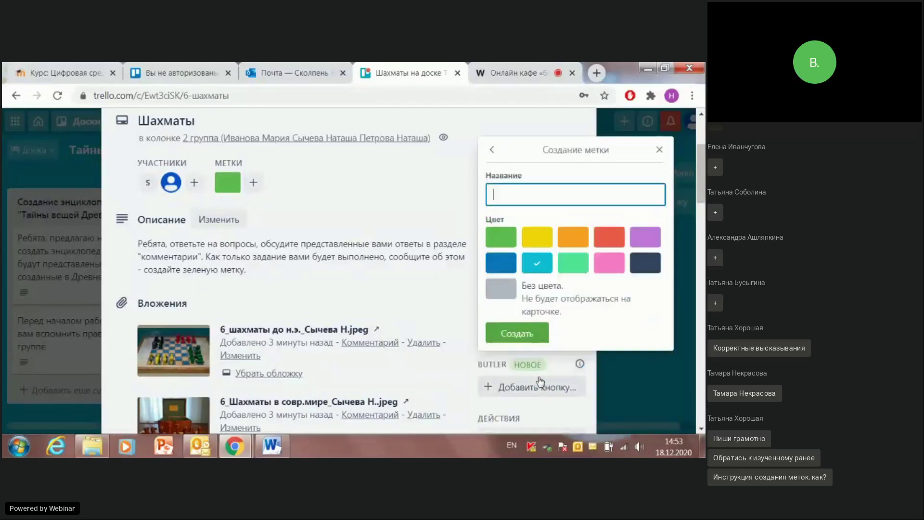
pyautogui.click(496, 237)
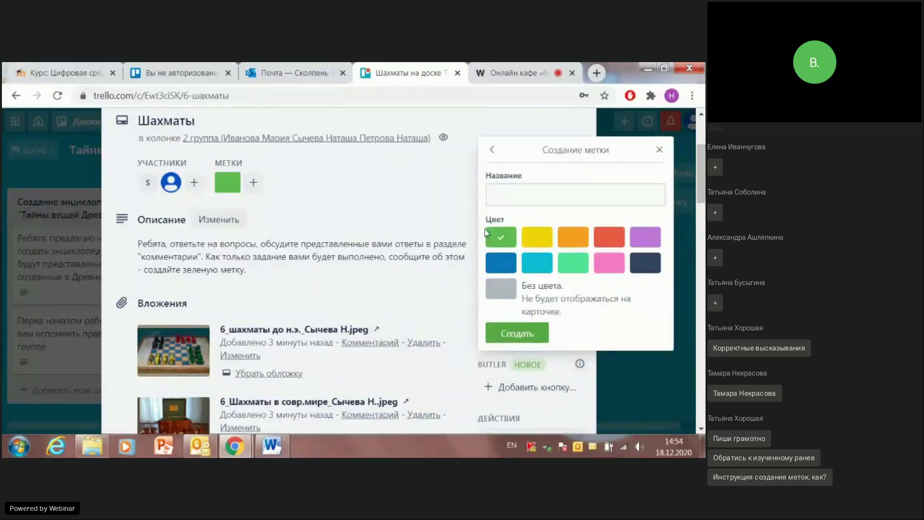
pyautogui.click(517, 192)
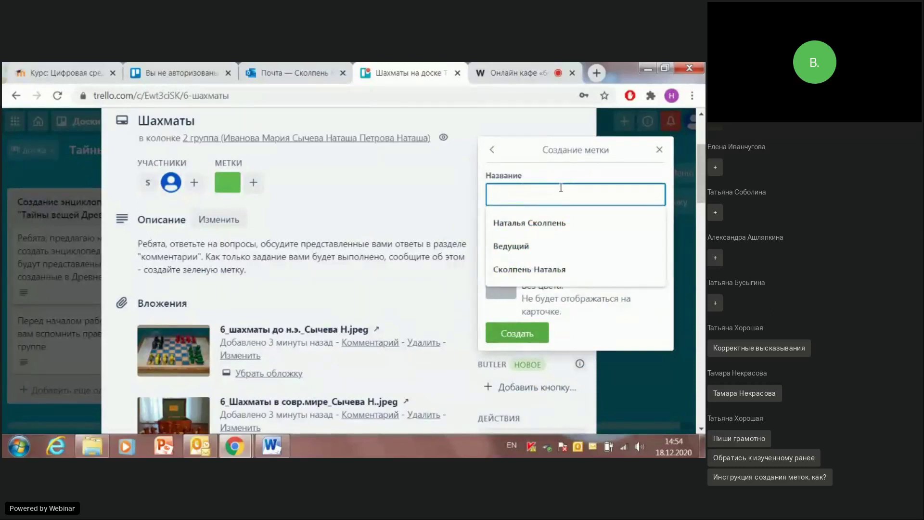
pyautogui.write('Dsg')
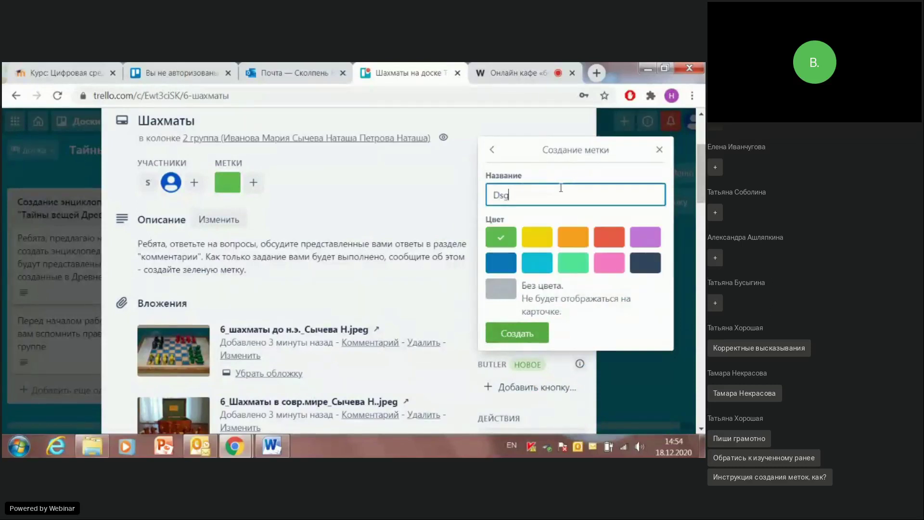
pyautogui.write('jkytyj')
pyautogui.hotkey('alt', 'shift')
pyautogui.write('Выполнено')
pyautogui.click(498, 333)
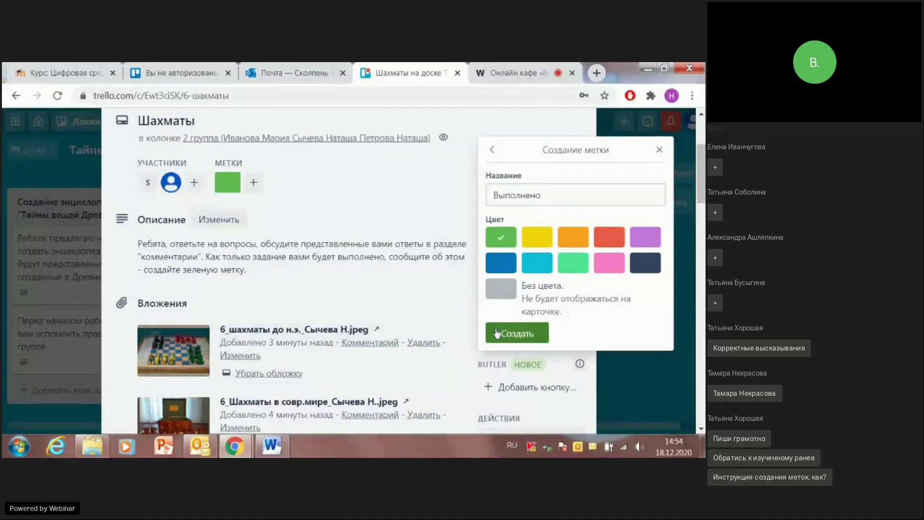
# Step: Remove the unnamed green label from the card and close the labels list
pyautogui.click(228, 182)
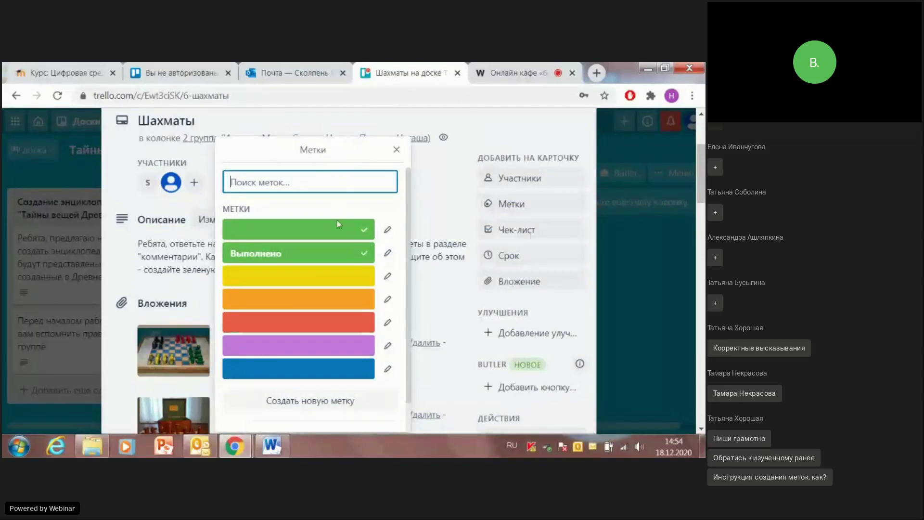
pyautogui.click(308, 231)
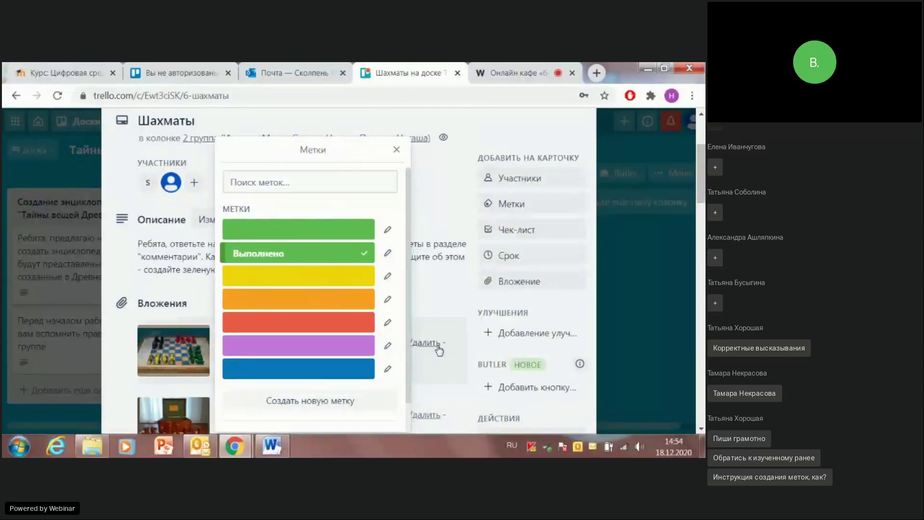
pyautogui.scroll(-1, 399, 323)
pyautogui.scroll(1, 403, 243)
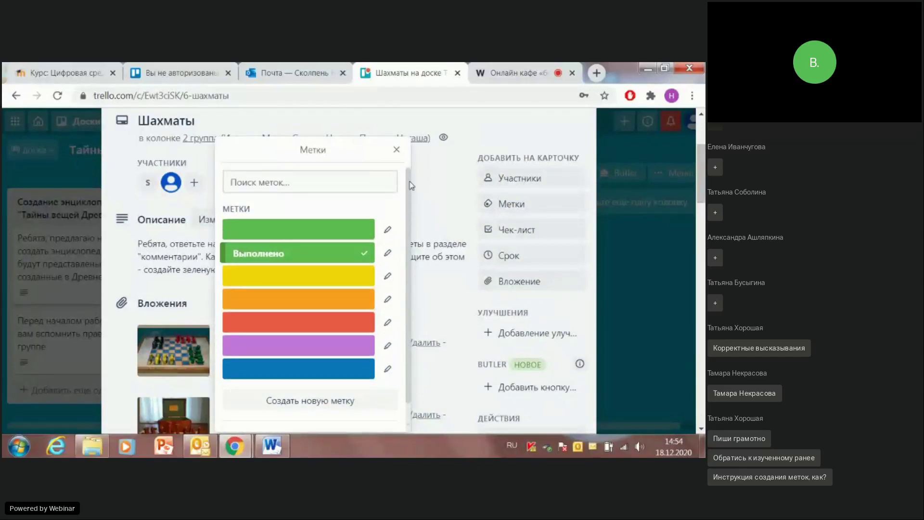
pyautogui.click(396, 149)
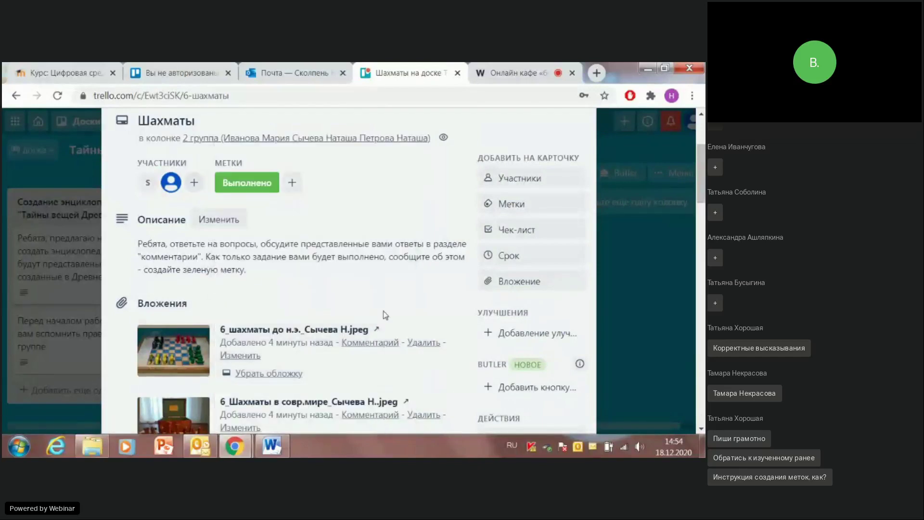
pyautogui.scroll(3, 499, 236)
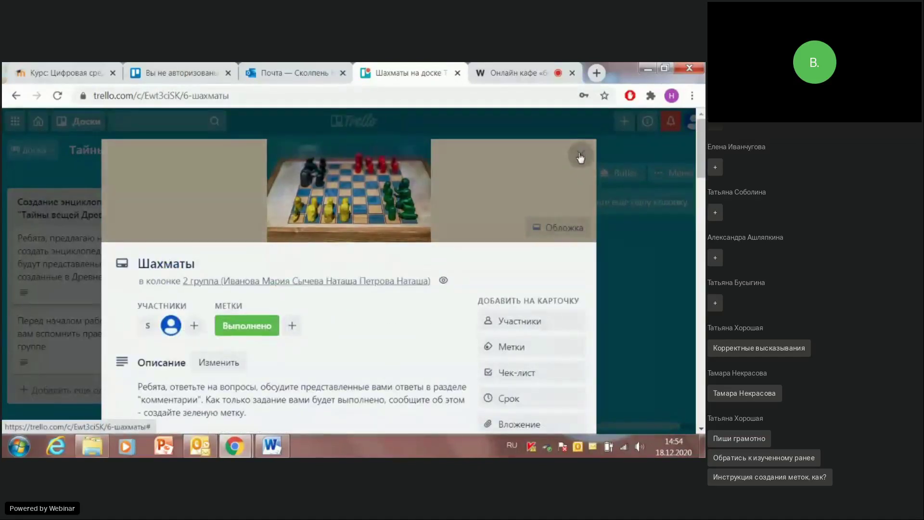
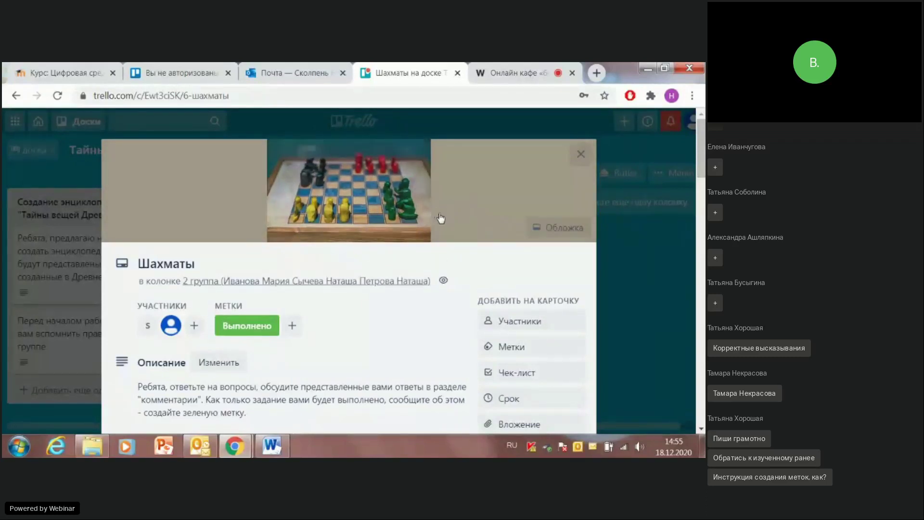
# Step: Check the Шахматы card's cover options without changing them, then close the card
pyautogui.click(561, 229)
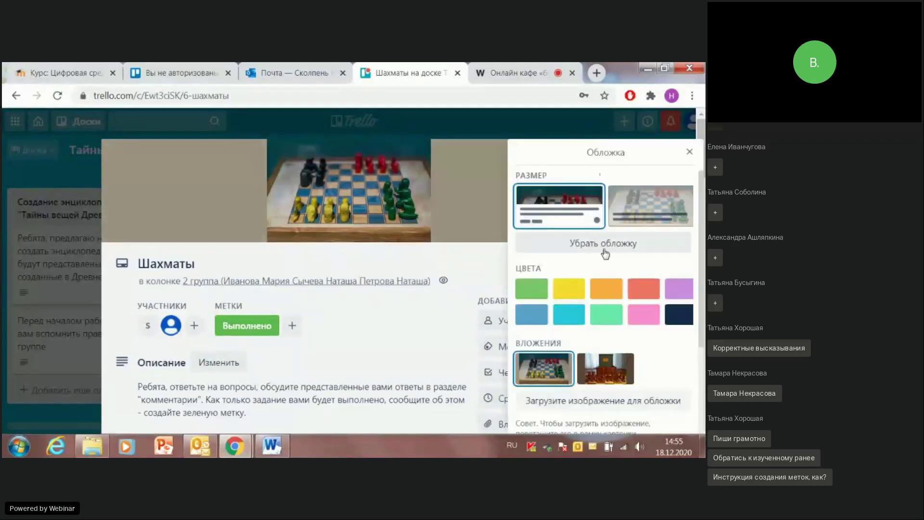
pyautogui.click(691, 152)
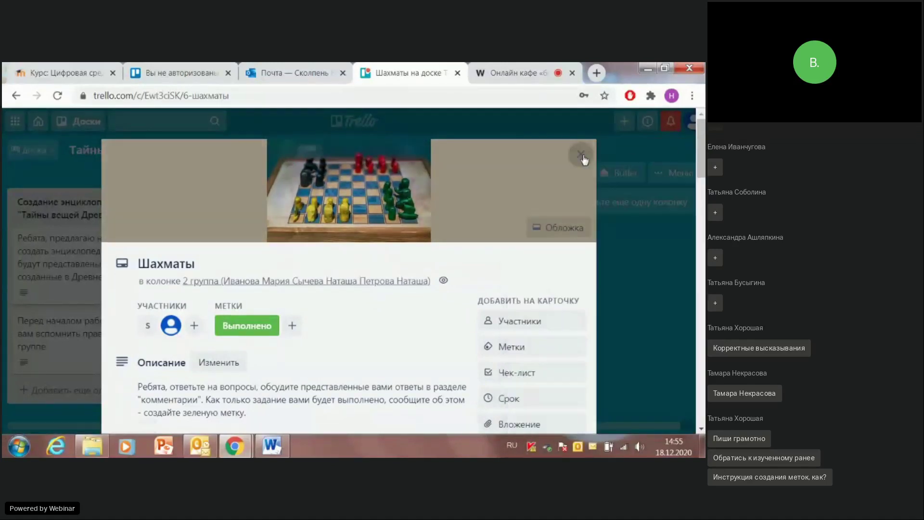
pyautogui.click(582, 154)
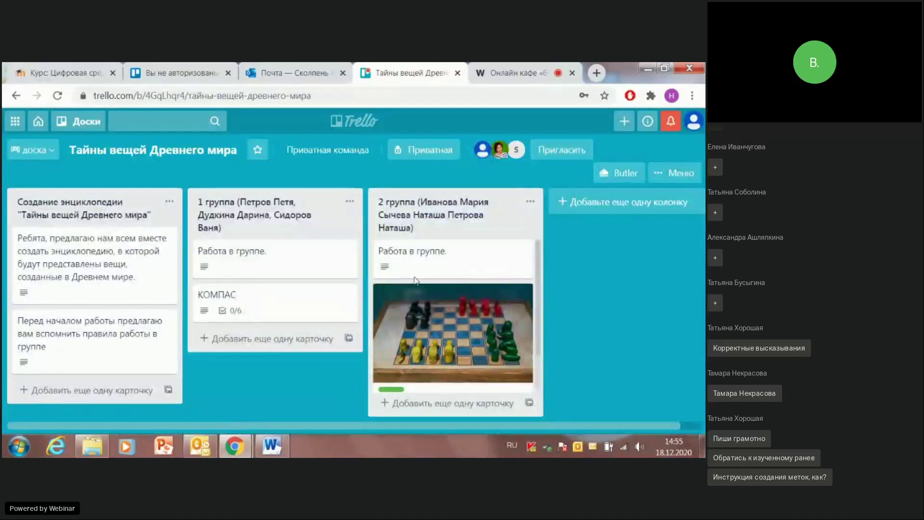
pyautogui.click(398, 400)
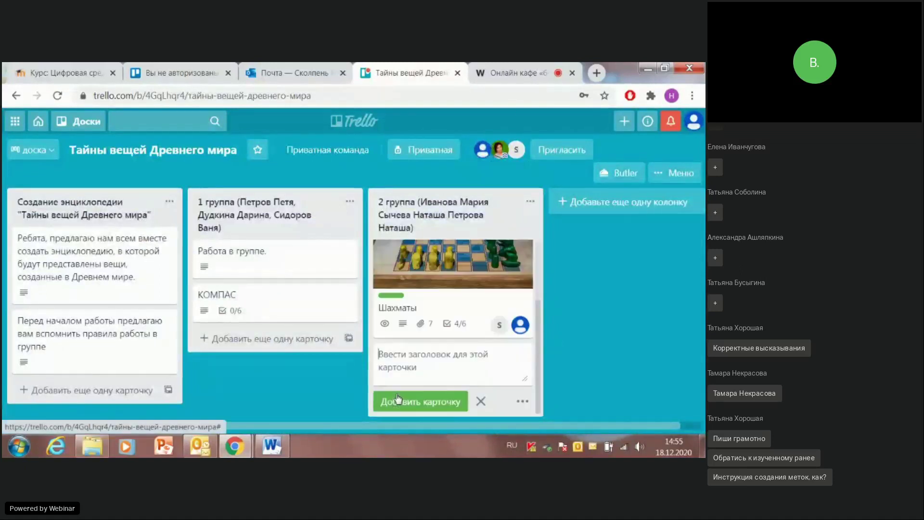
pyautogui.click(393, 296)
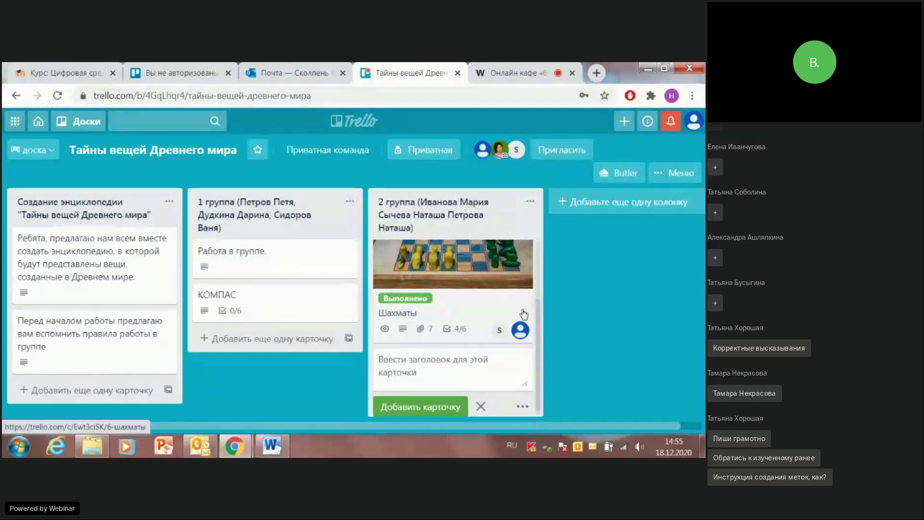
pyautogui.scroll(2, 470, 255)
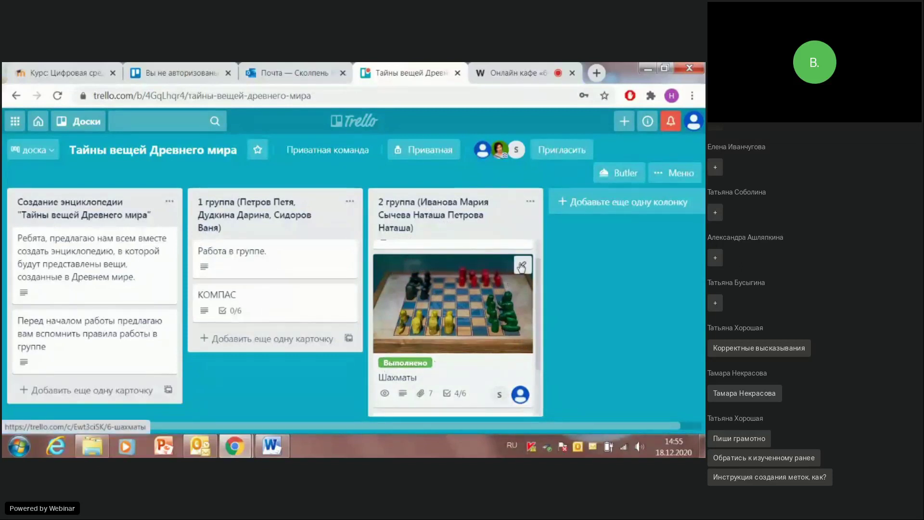
pyautogui.scroll(-2, 396, 320)
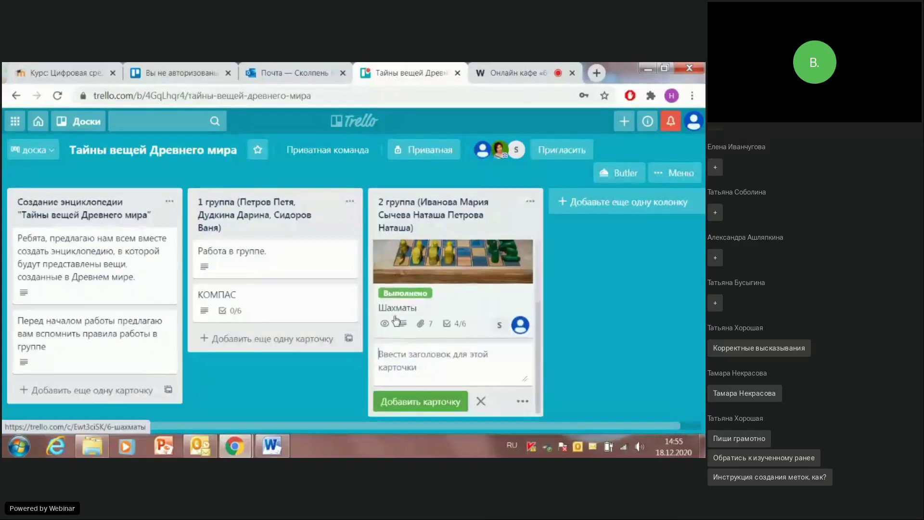
pyautogui.scroll(3, 395, 323)
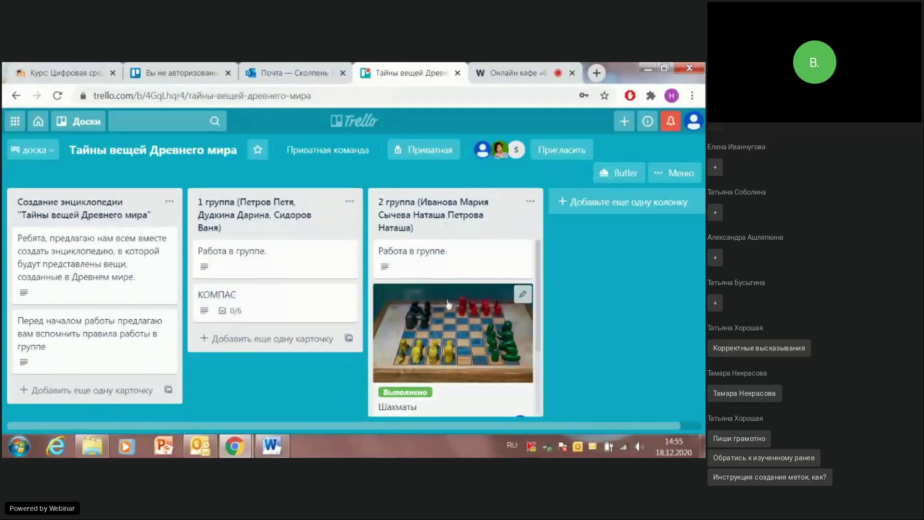
# Step: Open the КОМПАС card and tick the first '1 вопрос' item, Где и когда появился КОМПАС?
pyautogui.click(227, 301)
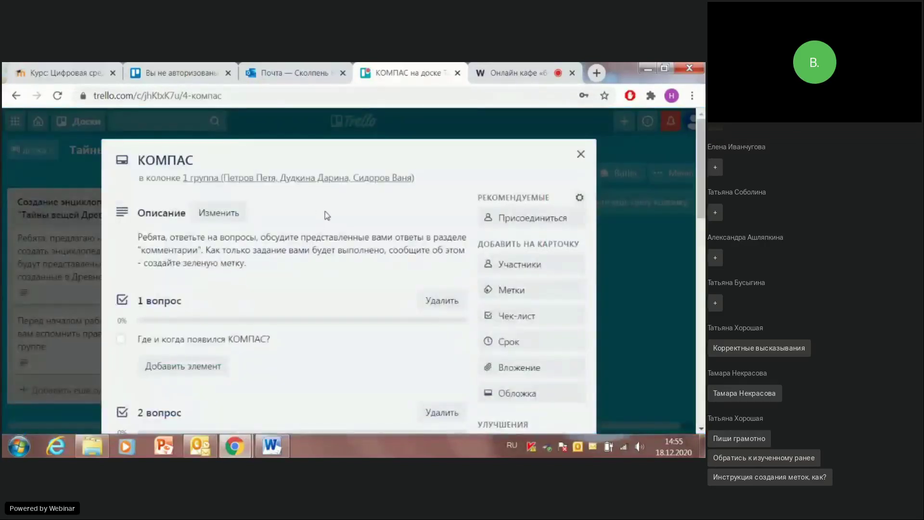
pyautogui.scroll(-3, 291, 231)
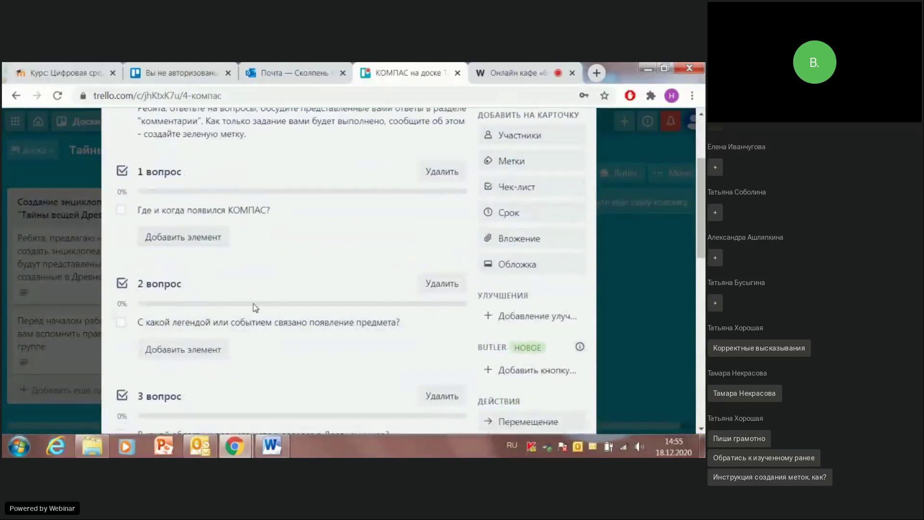
pyautogui.click(120, 215)
pyautogui.scroll(-5, 129, 291)
pyautogui.scroll(5, 129, 291)
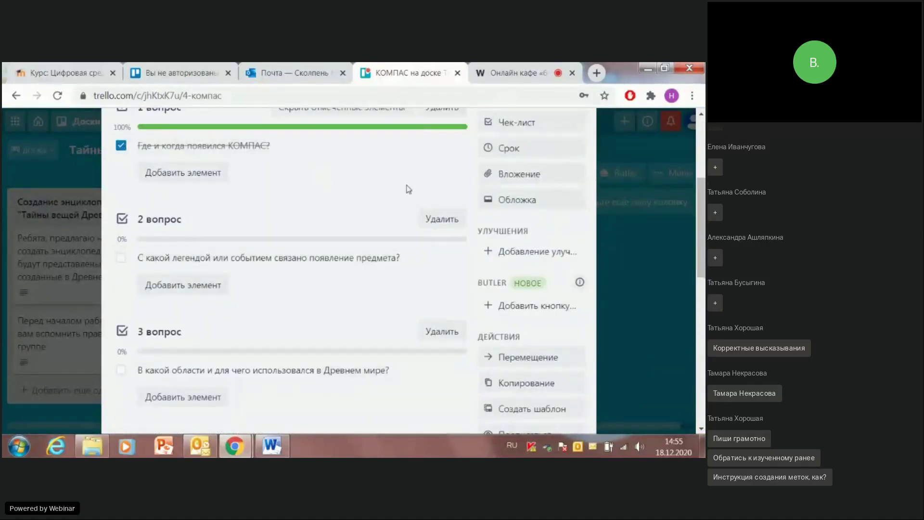
pyautogui.scroll(2, 419, 212)
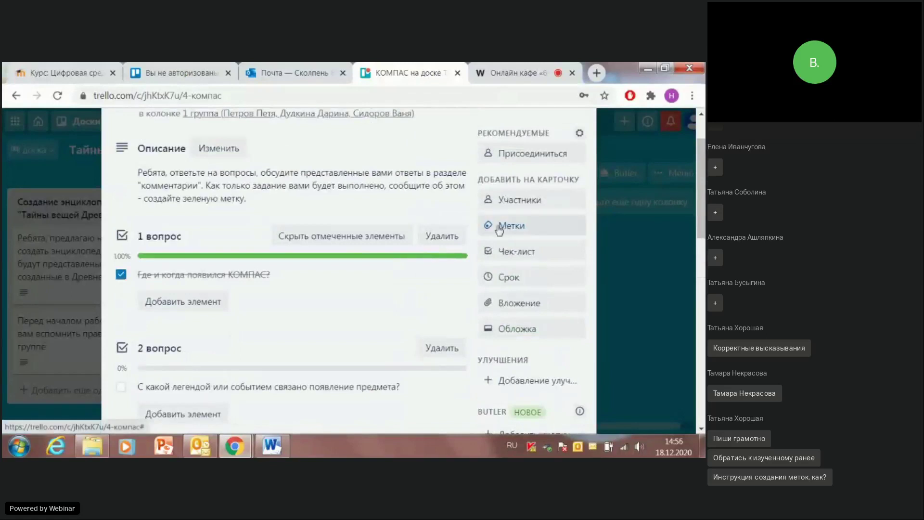
pyautogui.click(505, 227)
# Step: Create a red label named 'Нужна помощь друга' and apply it to the КОМПАС card
pyautogui.click(509, 328)
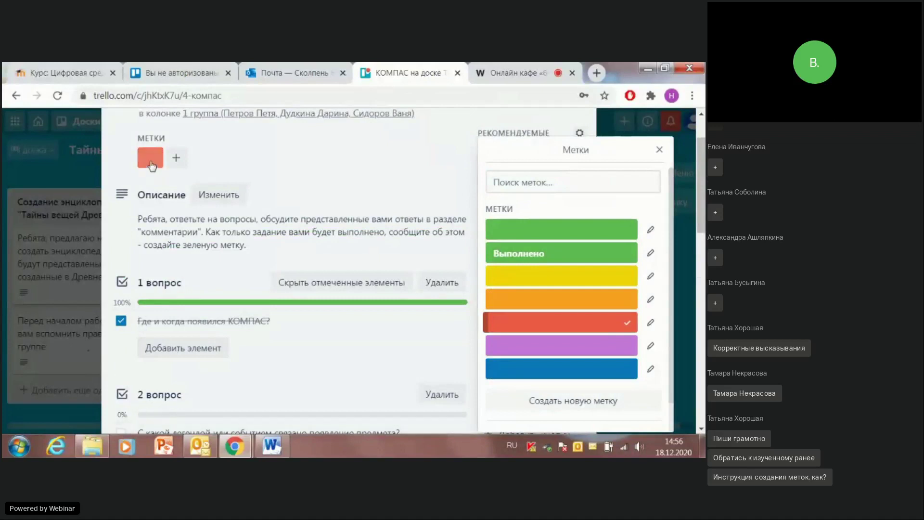
pyautogui.click(564, 325)
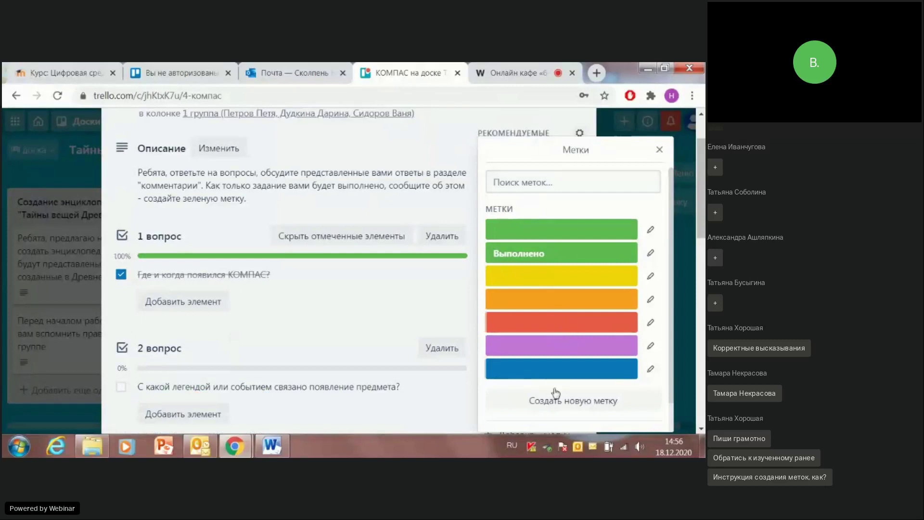
pyautogui.click(544, 409)
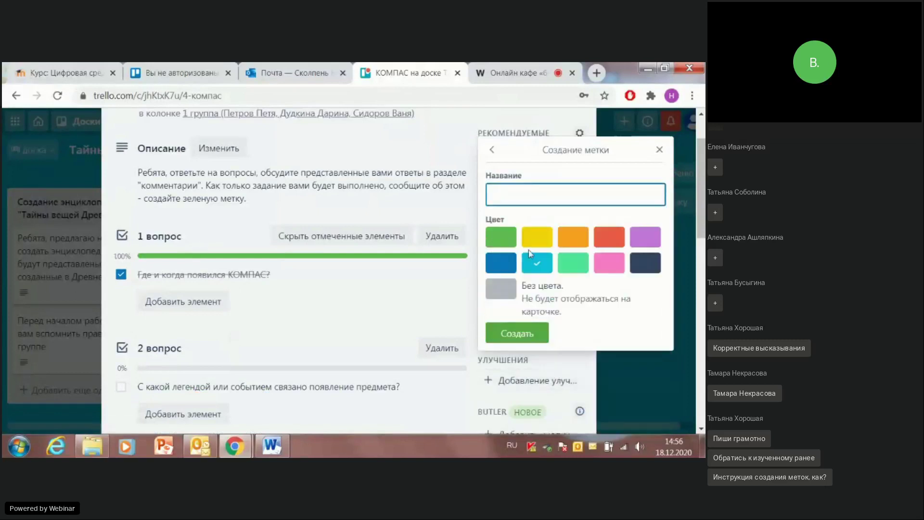
pyautogui.click(515, 193)
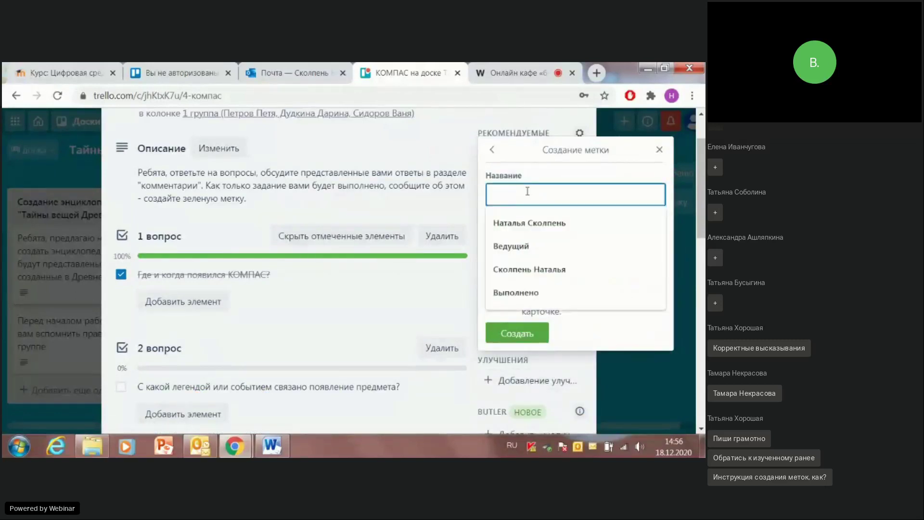
pyautogui.write('Нужна помощь')
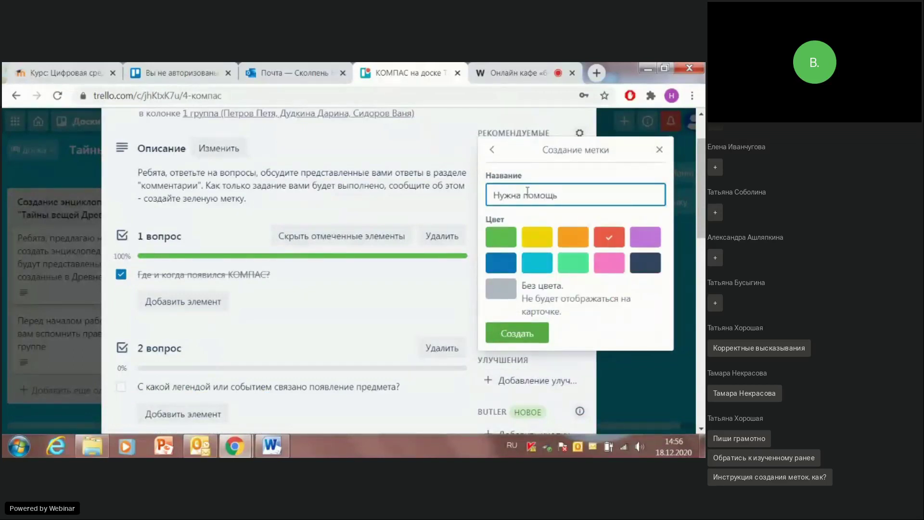
pyautogui.write('друга')
pyautogui.click(530, 334)
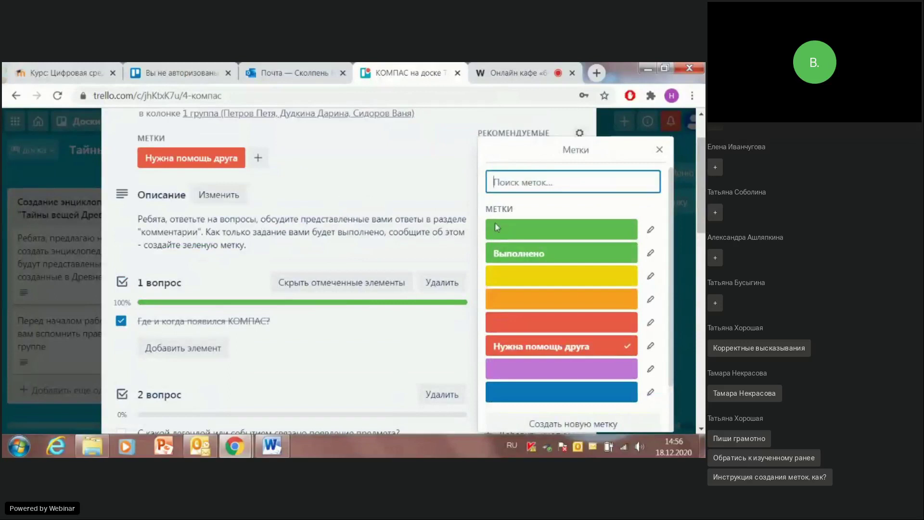
pyautogui.click(659, 150)
pyautogui.scroll(2, 565, 161)
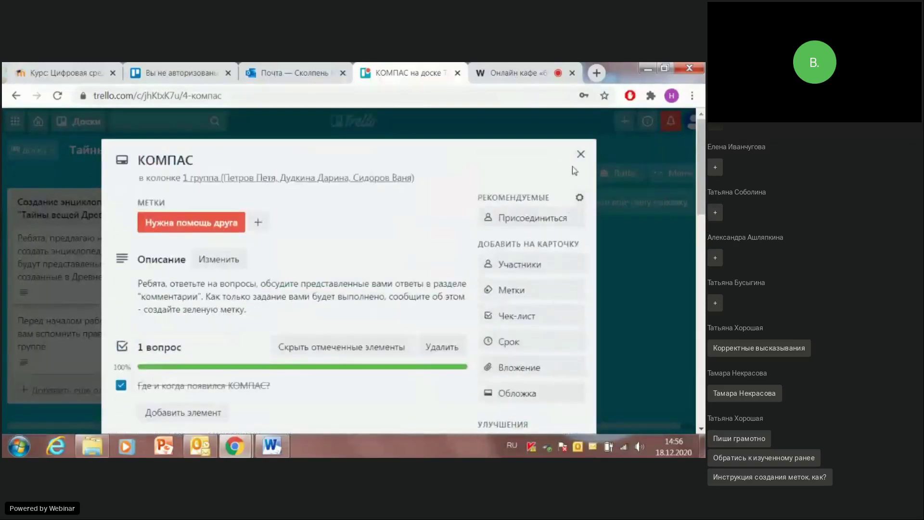
# Step: Close the КОМПАС card and scroll the board to see its red label and 1/6 checklist
pyautogui.click(581, 154)
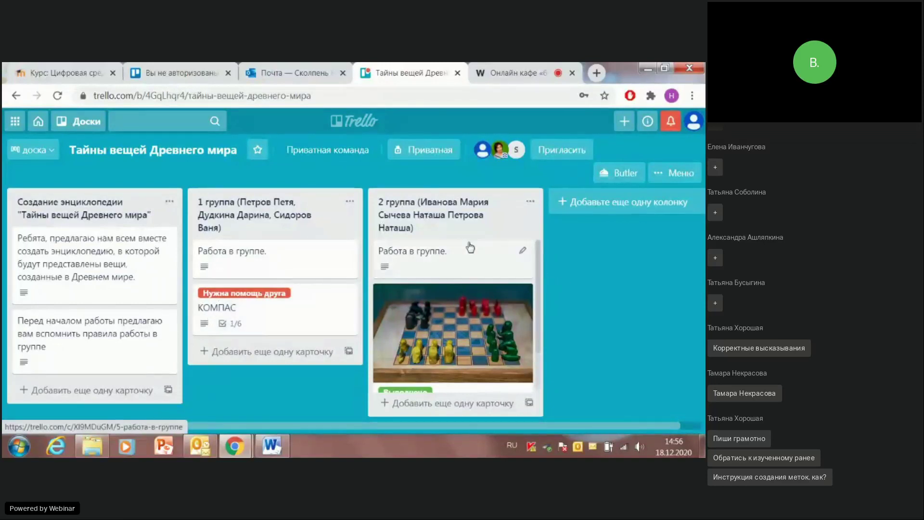
pyautogui.scroll(-2, 466, 245)
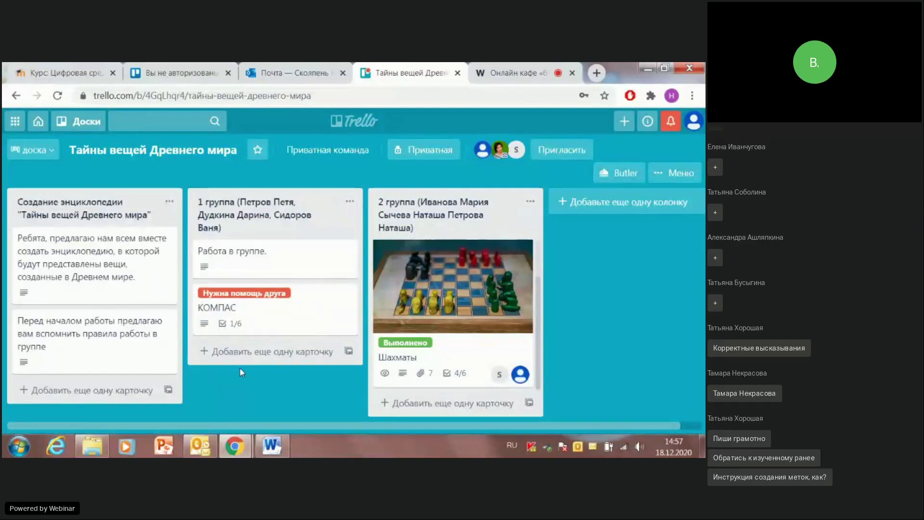
# Step: Reopen the КОМПАС card, visit its comment field under Действия, then return to the top
pyautogui.click(284, 325)
pyautogui.scroll(-6, 280, 320)
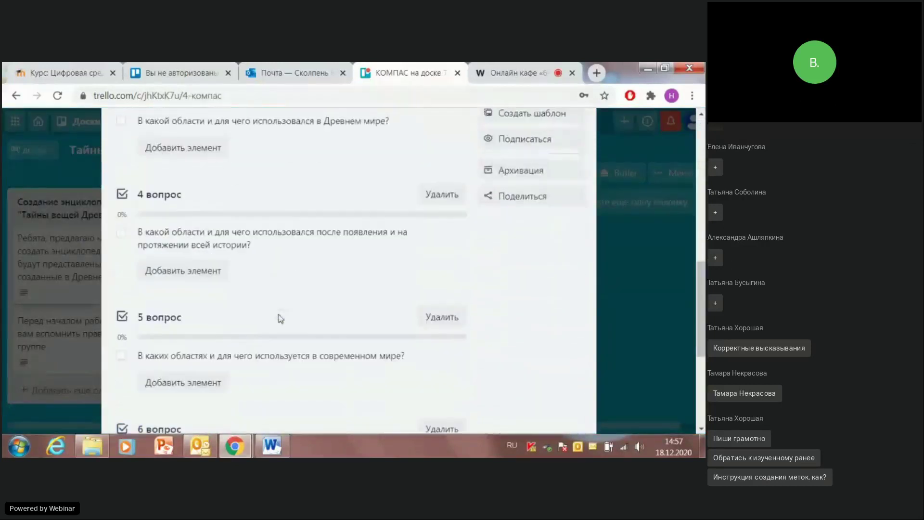
pyautogui.scroll(-5, 280, 320)
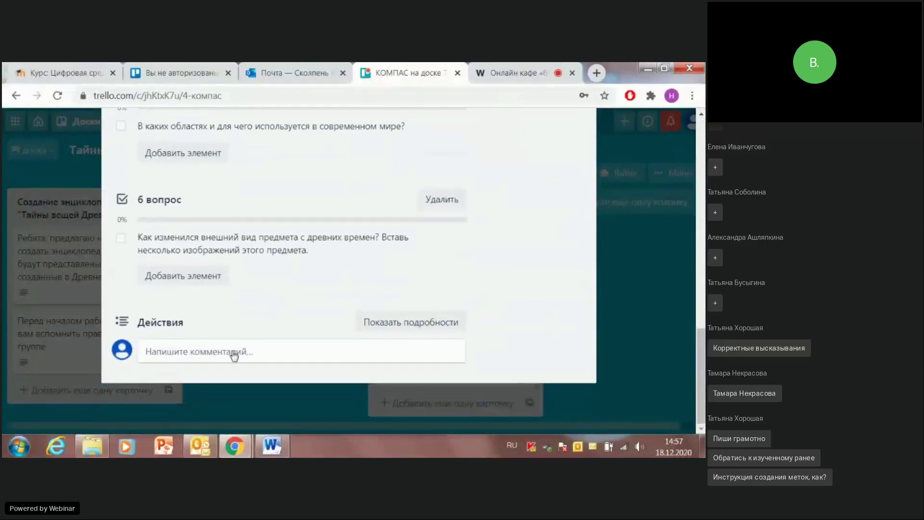
pyautogui.click(203, 350)
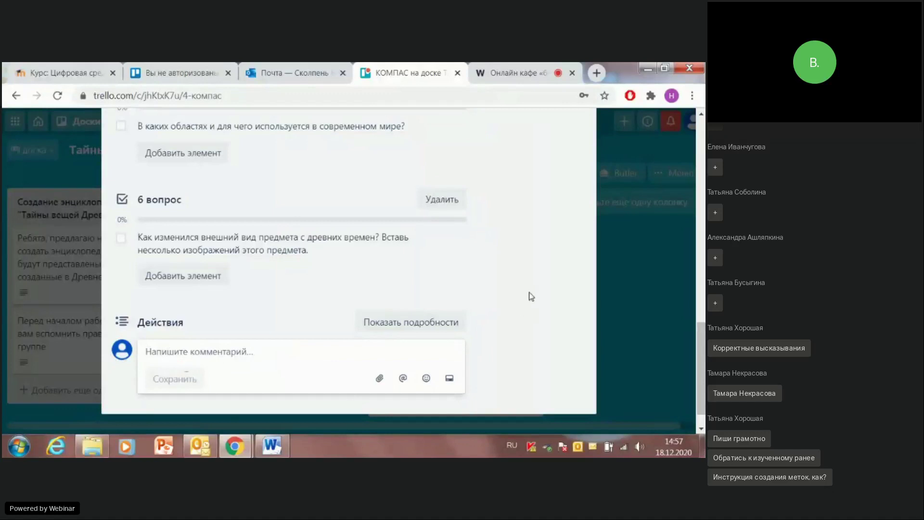
pyautogui.scroll(15, 529, 269)
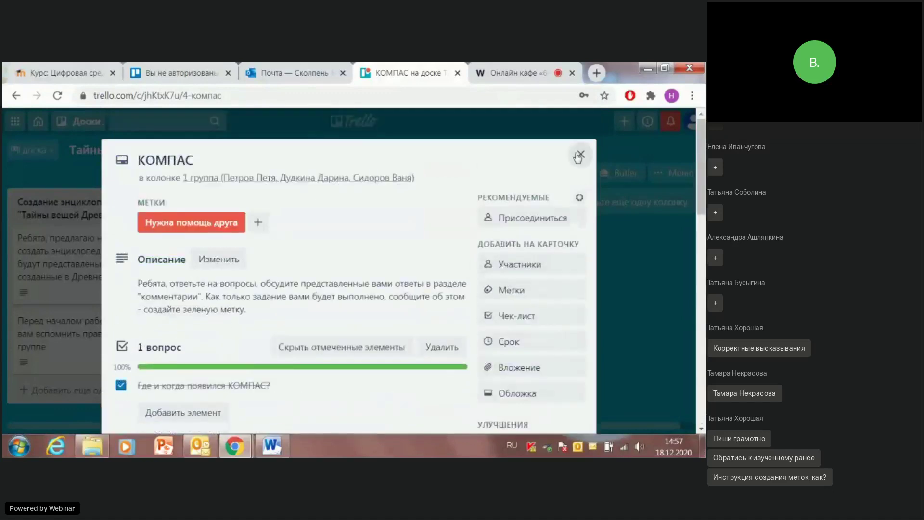
# Step: Close the КОМПАС card to return to the Тайны вещей Древнего мира board
pyautogui.click(579, 155)
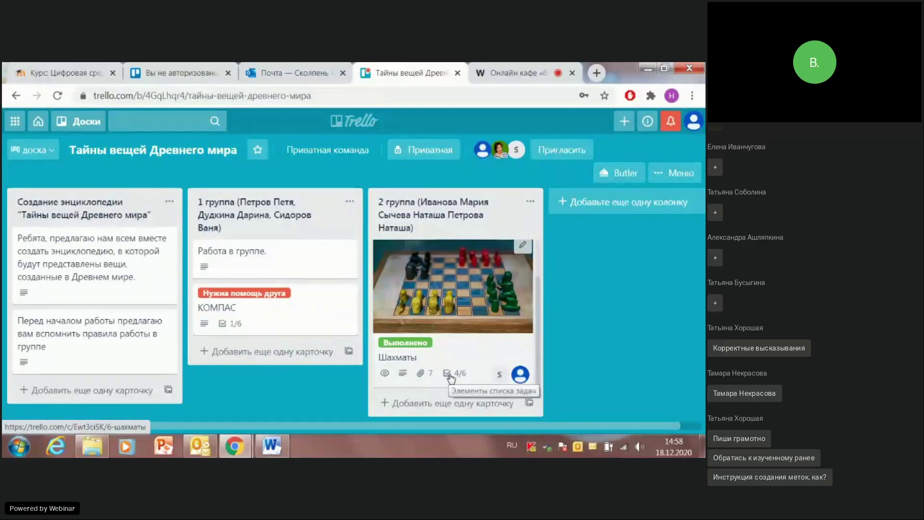
# Step: Tick the '5 вопрос' and '6 вопрос' checklist items on the Шахматы card, then close it
pyautogui.click(450, 378)
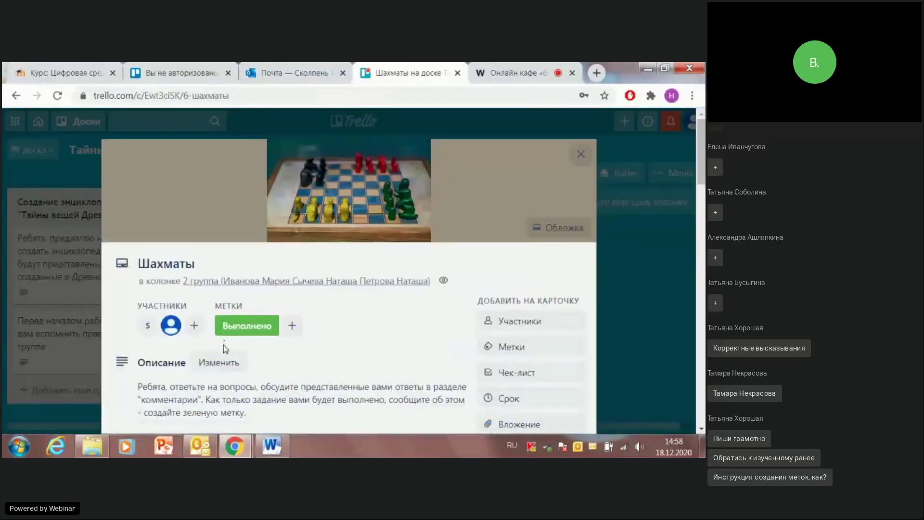
pyautogui.scroll(-5, 224, 344)
pyautogui.scroll(-10, 223, 344)
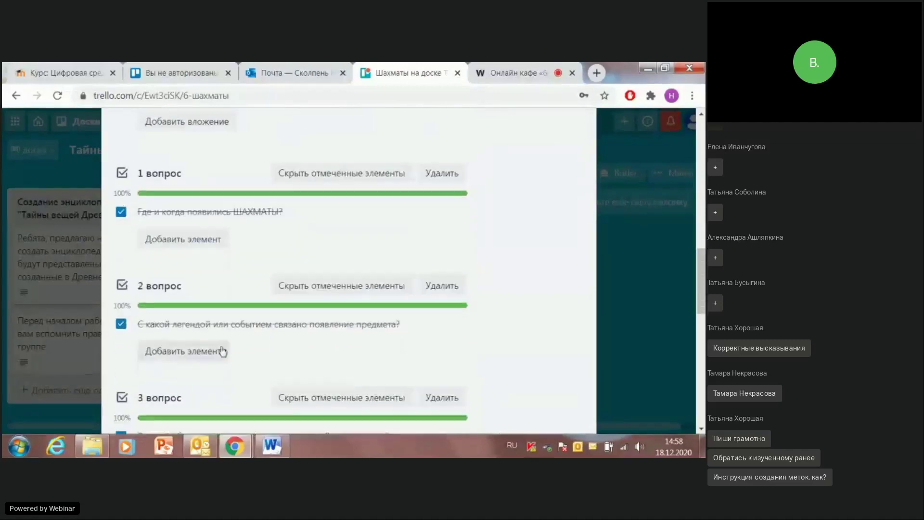
pyautogui.scroll(-4, 221, 352)
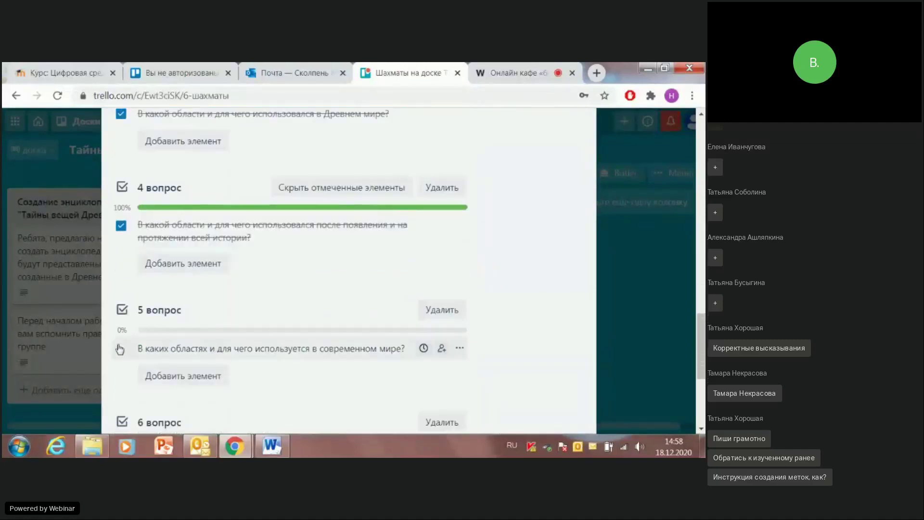
pyautogui.click(120, 349)
pyautogui.scroll(-4, 124, 288)
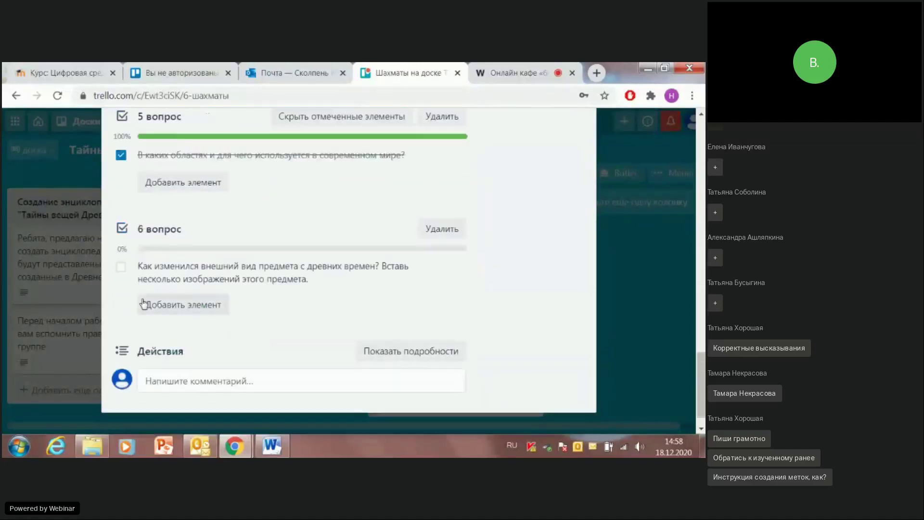
pyautogui.click(121, 269)
pyautogui.scroll(10, 545, 223)
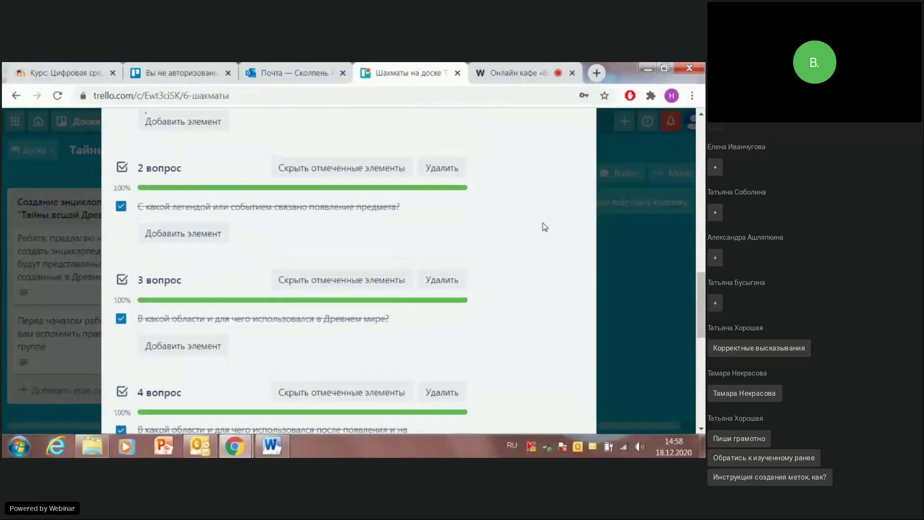
pyautogui.scroll(5, 547, 164)
pyautogui.click(579, 165)
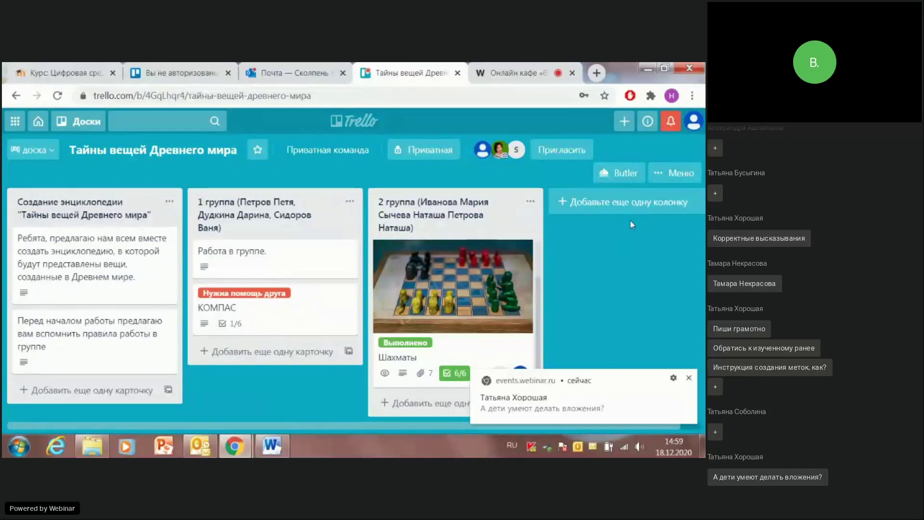
# Step: Review the Шахматы card's details again, leaving the 2 группа column title unchanged
pyautogui.click(401, 216)
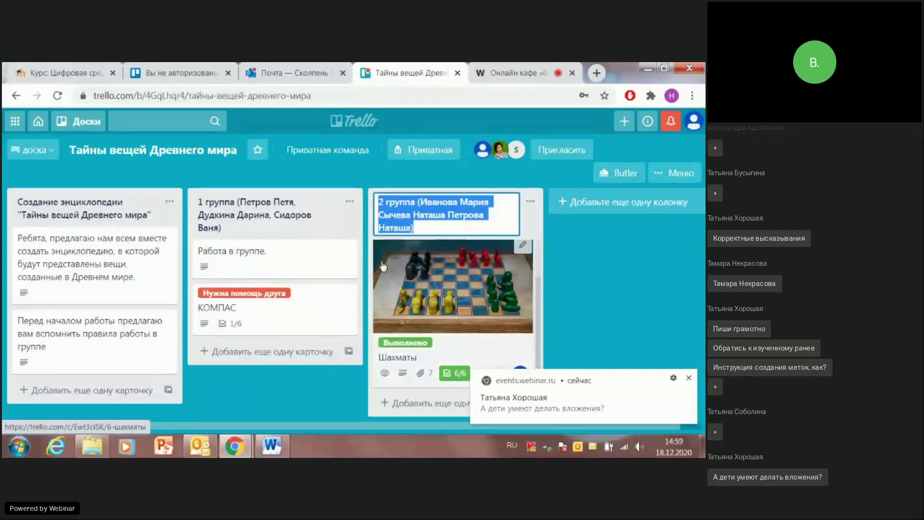
pyautogui.click(393, 274)
pyautogui.scroll(-5, 278, 269)
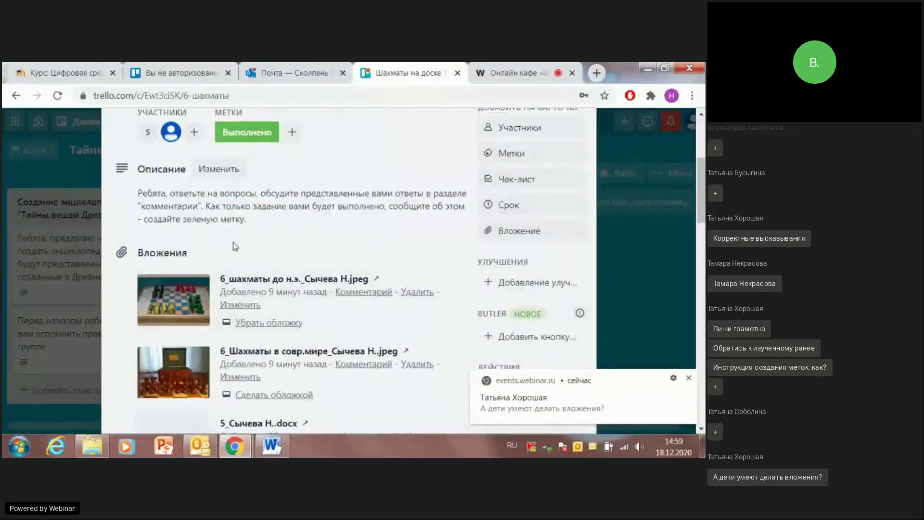
pyautogui.scroll(5, 231, 244)
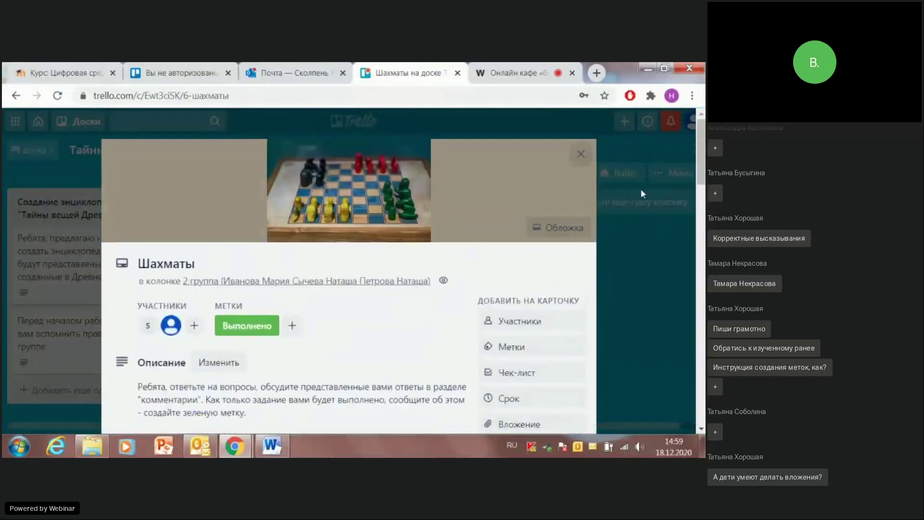
pyautogui.click(581, 154)
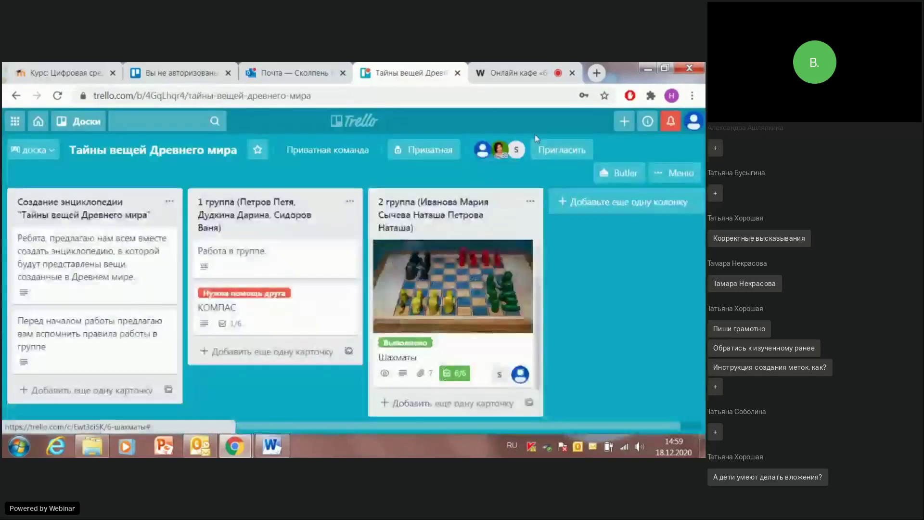
pyautogui.click(417, 213)
pyautogui.click(534, 225)
pyautogui.click(513, 226)
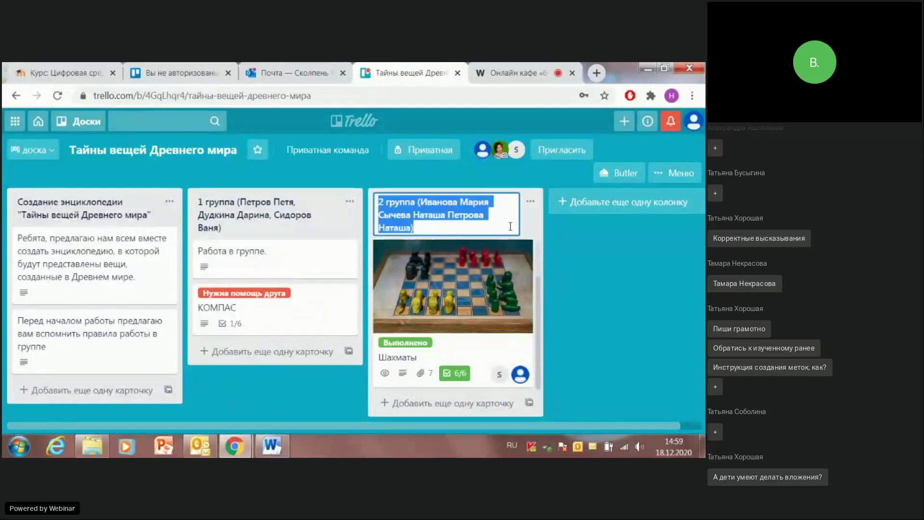
pyautogui.click(537, 243)
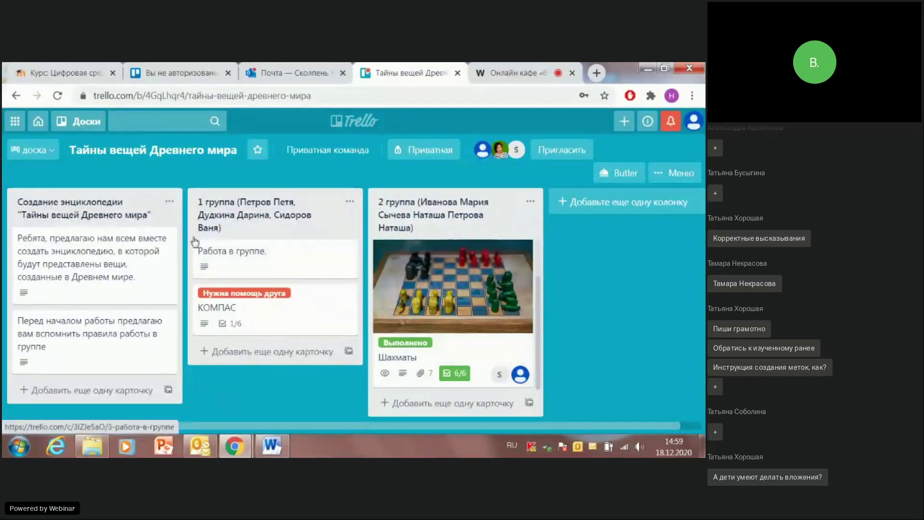
pyautogui.click(229, 260)
pyautogui.scroll(-1, 270, 250)
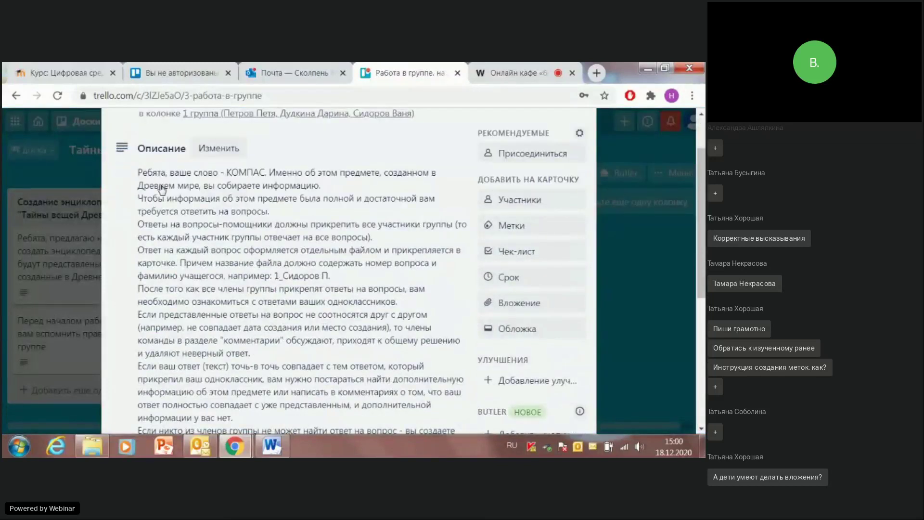
pyautogui.scroll(-1, 241, 207)
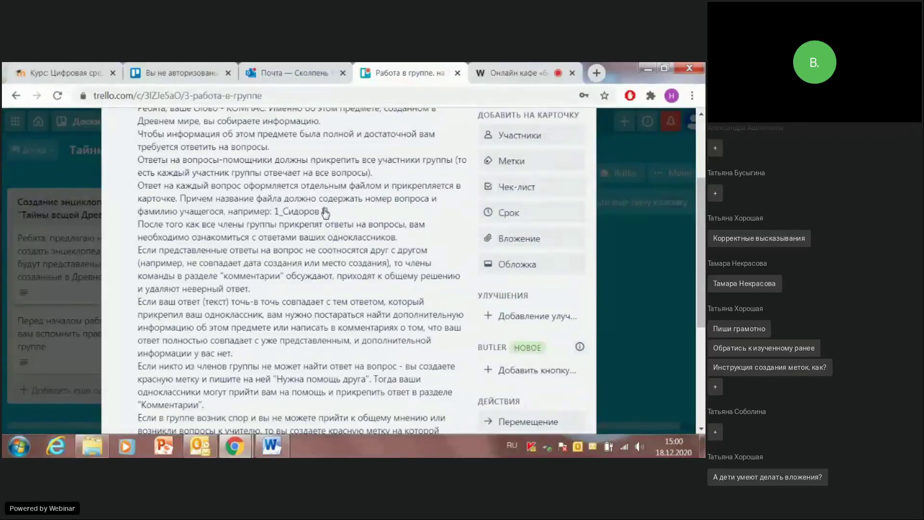
pyautogui.scroll(3, 385, 204)
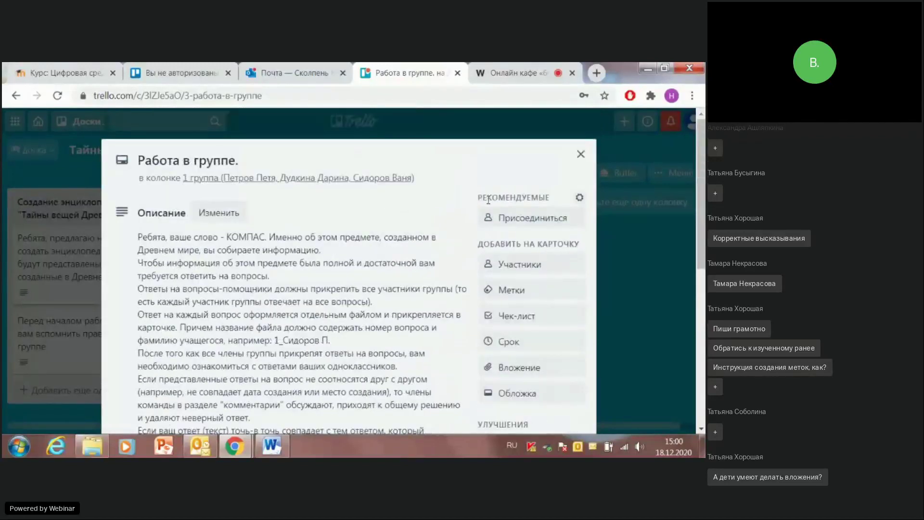
pyautogui.click(581, 154)
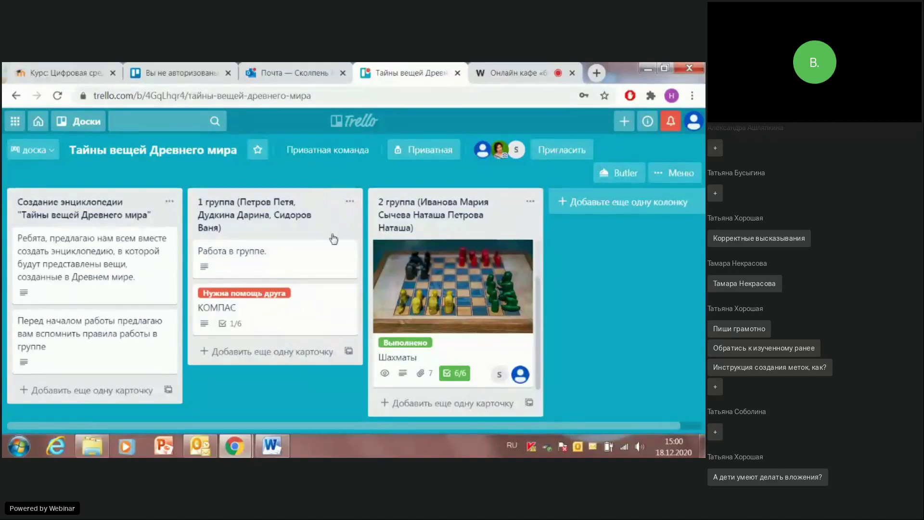
pyautogui.click(302, 257)
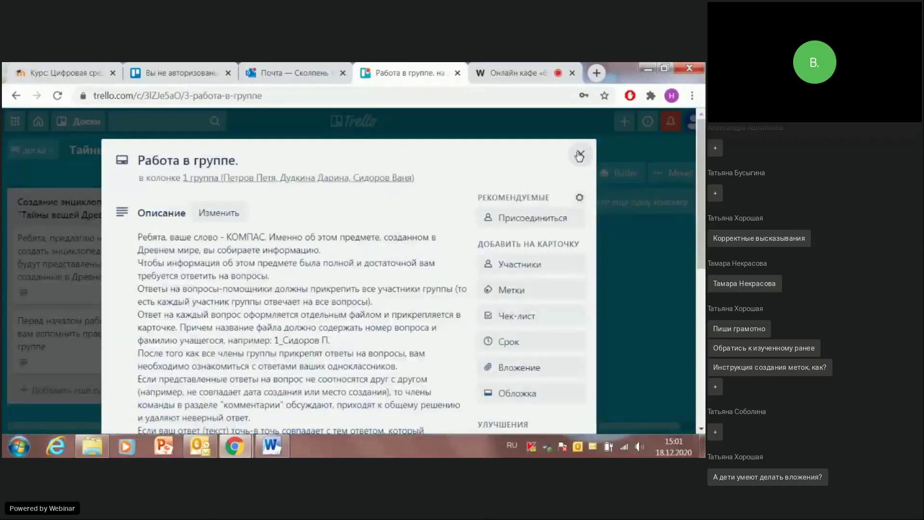
pyautogui.click(582, 155)
pyautogui.click(293, 260)
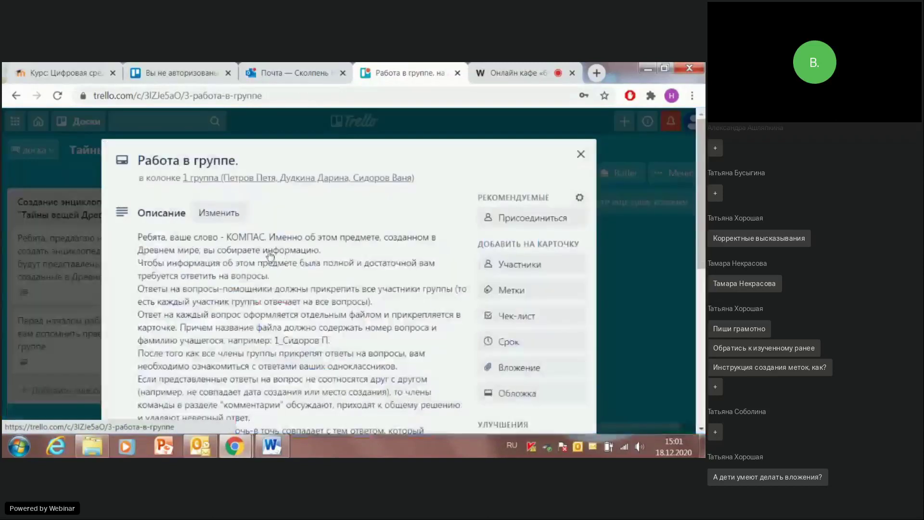
pyautogui.scroll(-3, 455, 318)
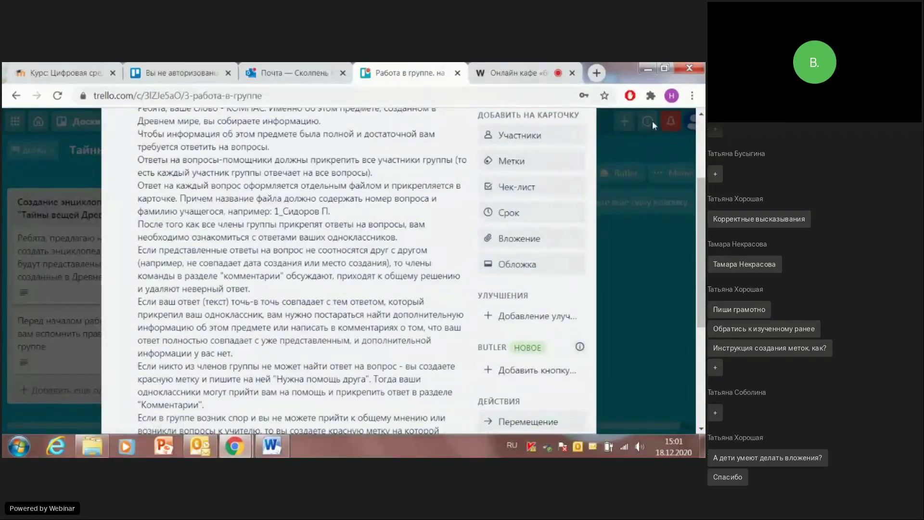
pyautogui.scroll(-3, 146, 296)
pyautogui.scroll(-2, 146, 296)
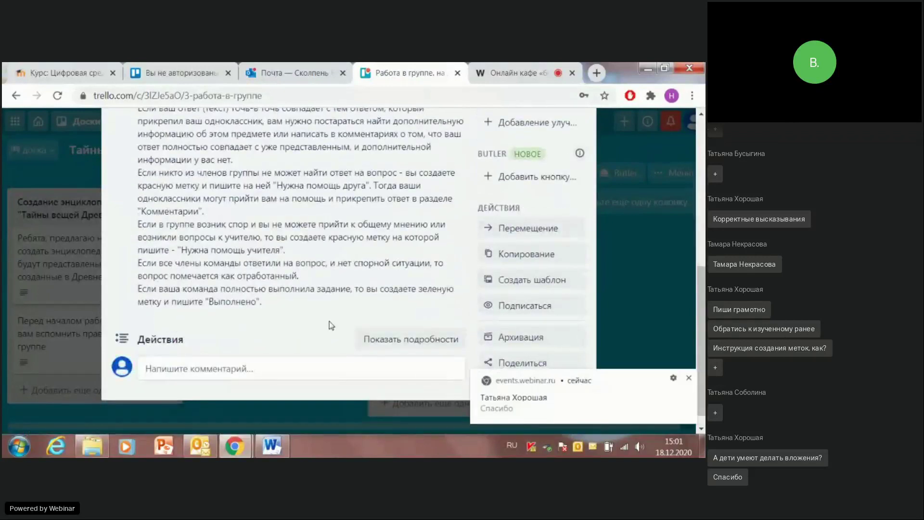
pyautogui.scroll(6, 541, 208)
pyautogui.scroll(2, 541, 207)
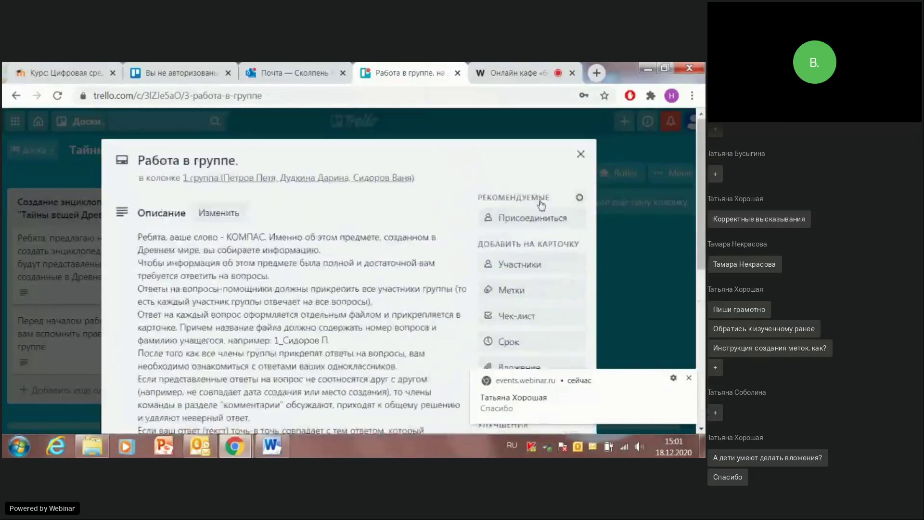
pyautogui.click(581, 155)
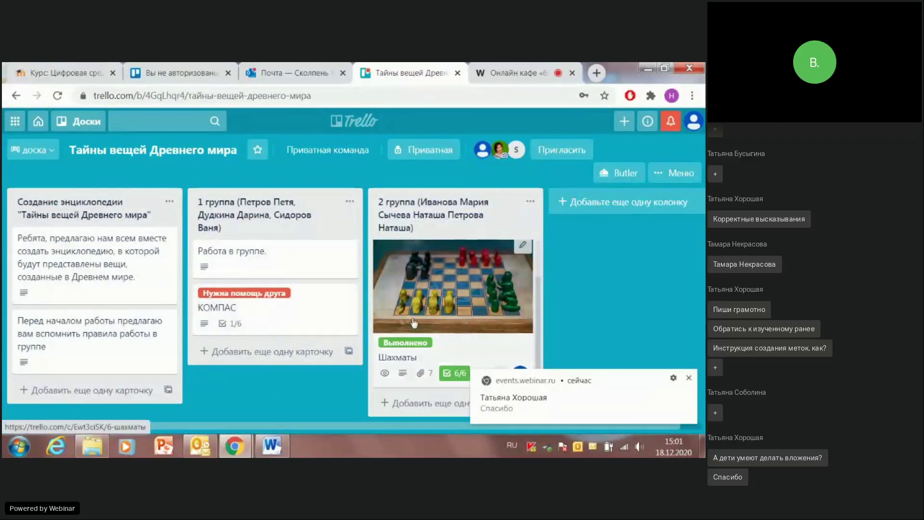
# Step: Log out of Trello and sign back in with a Google account
pyautogui.click(693, 122)
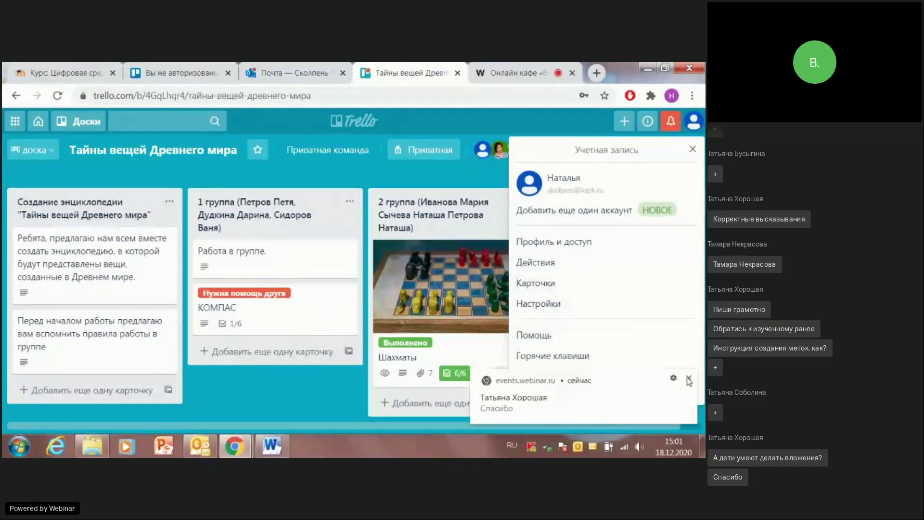
pyautogui.click(530, 389)
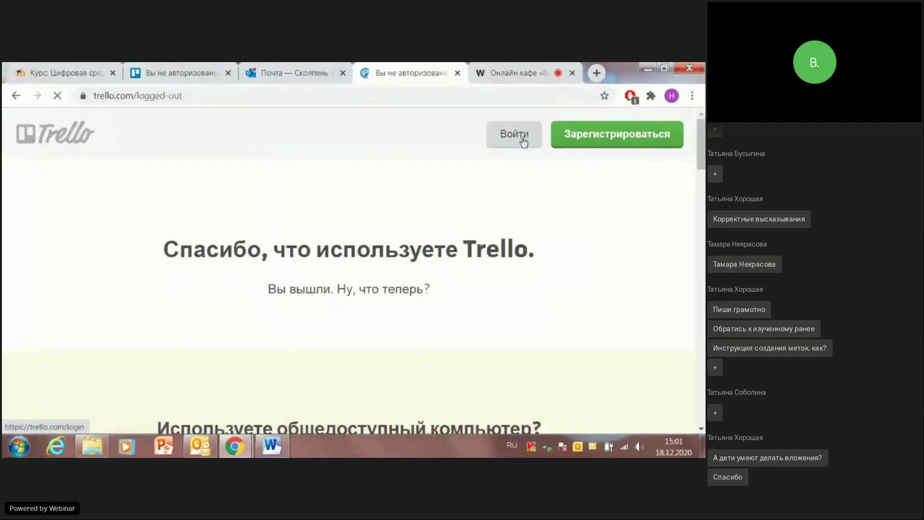
pyautogui.click(170, 74)
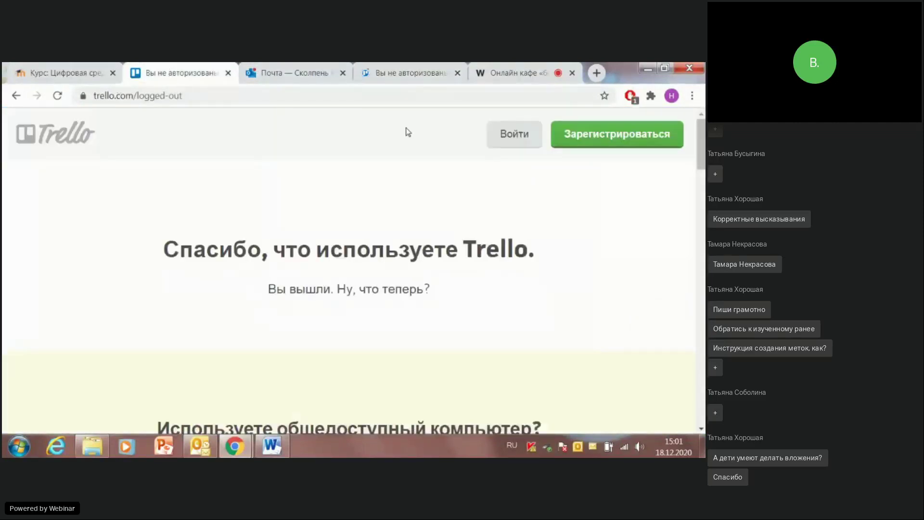
pyautogui.click(504, 143)
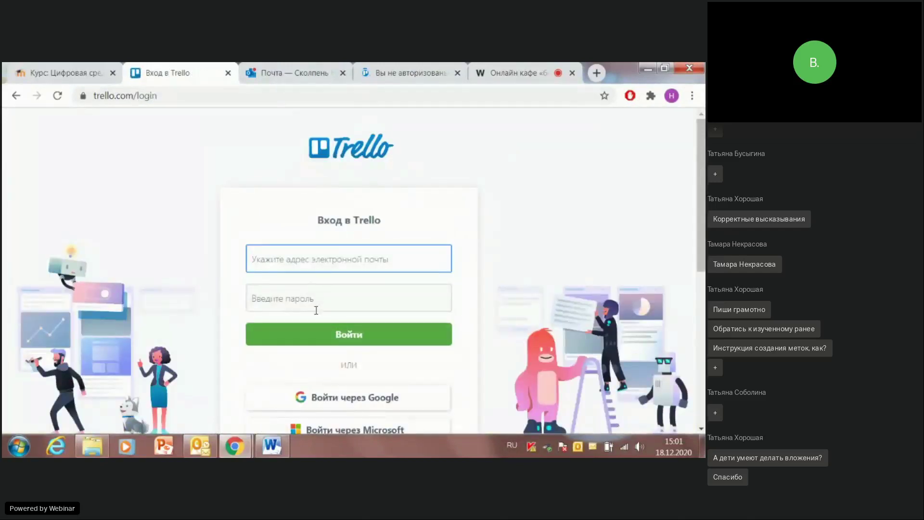
pyautogui.scroll(-3, 315, 310)
pyautogui.click(339, 272)
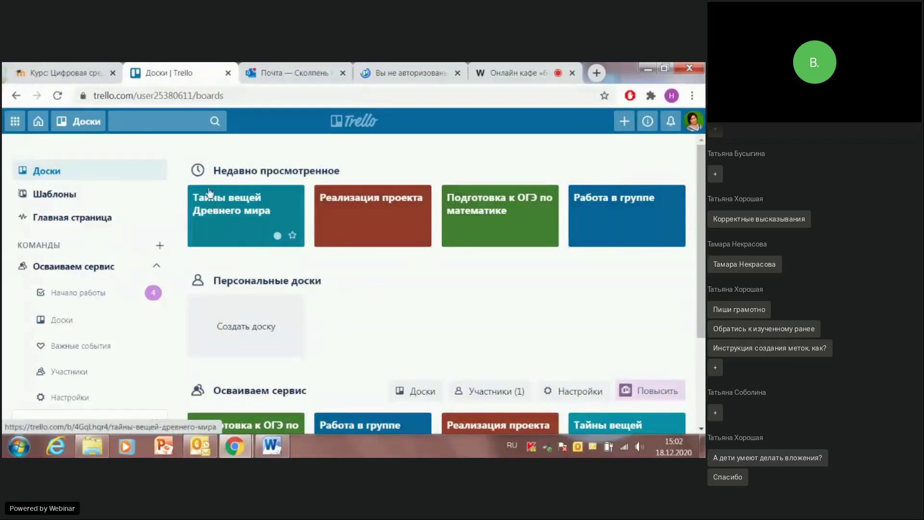
pyautogui.click(224, 218)
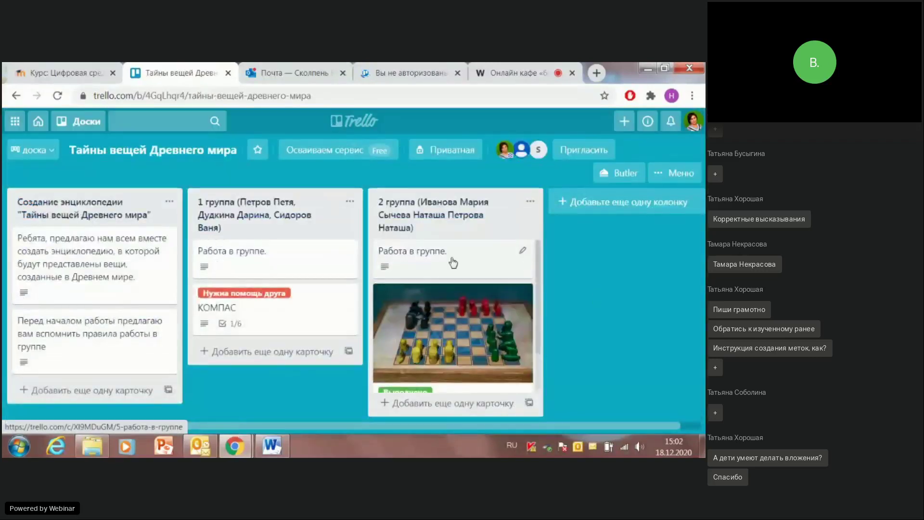
pyautogui.scroll(-2, 457, 262)
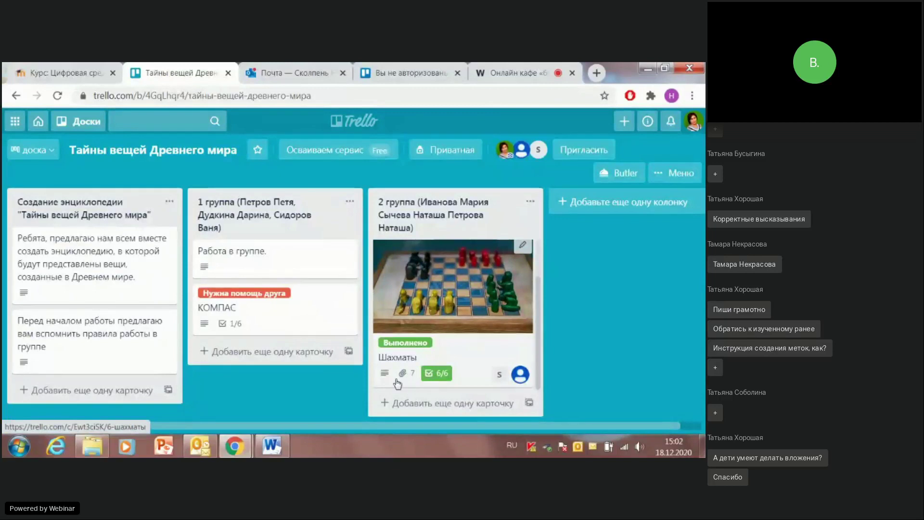
pyautogui.click(474, 357)
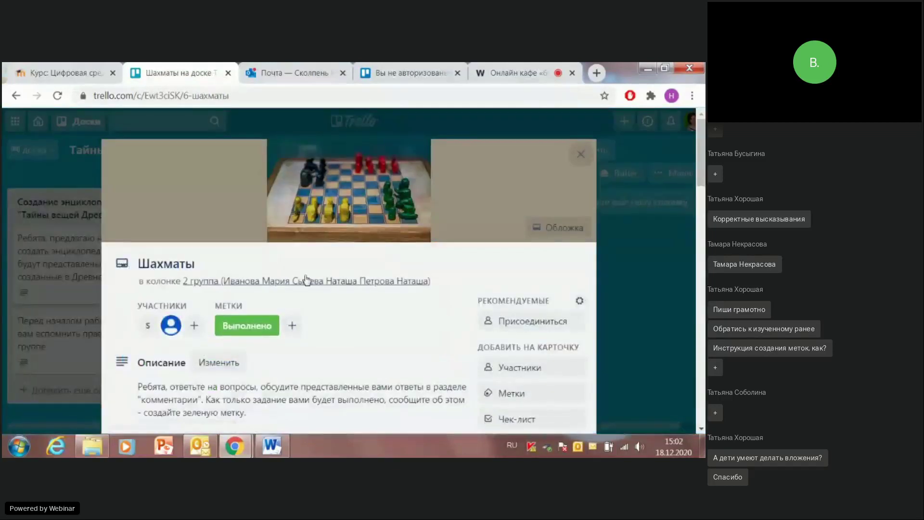
pyautogui.scroll(-5, 293, 303)
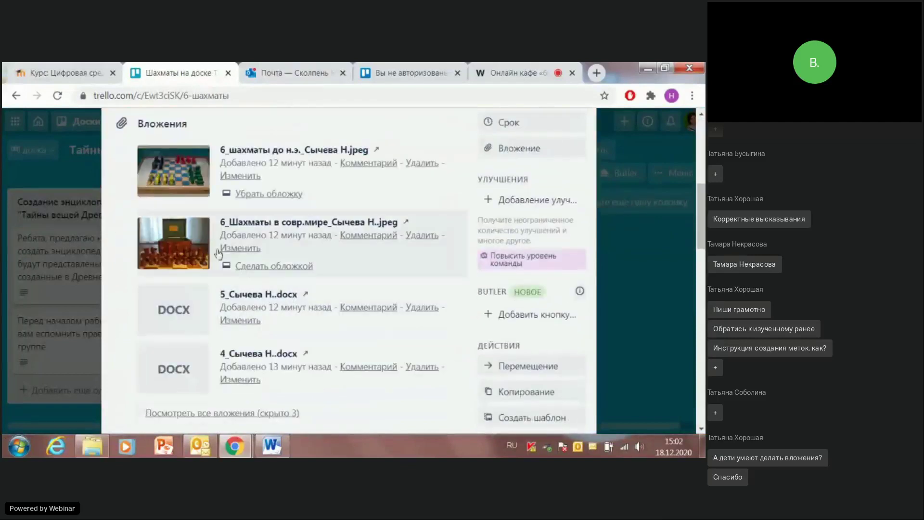
pyautogui.scroll(-1, 239, 262)
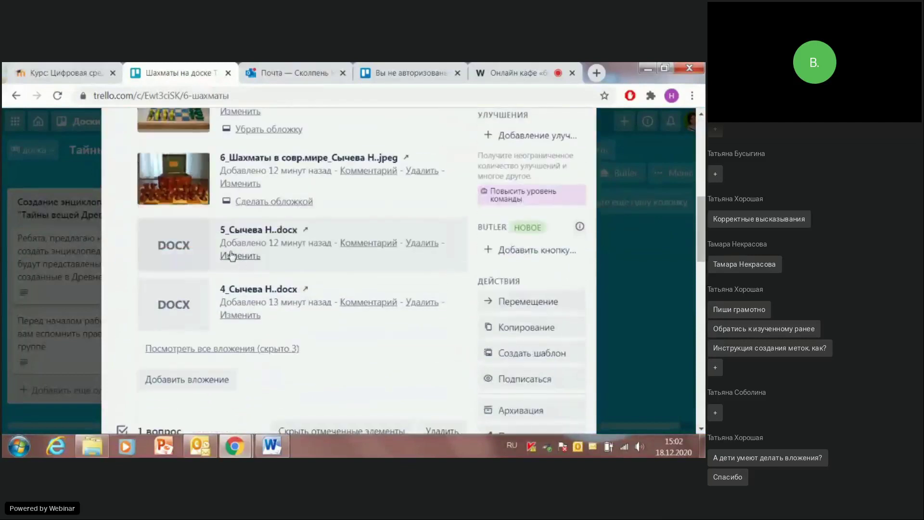
pyautogui.click(226, 356)
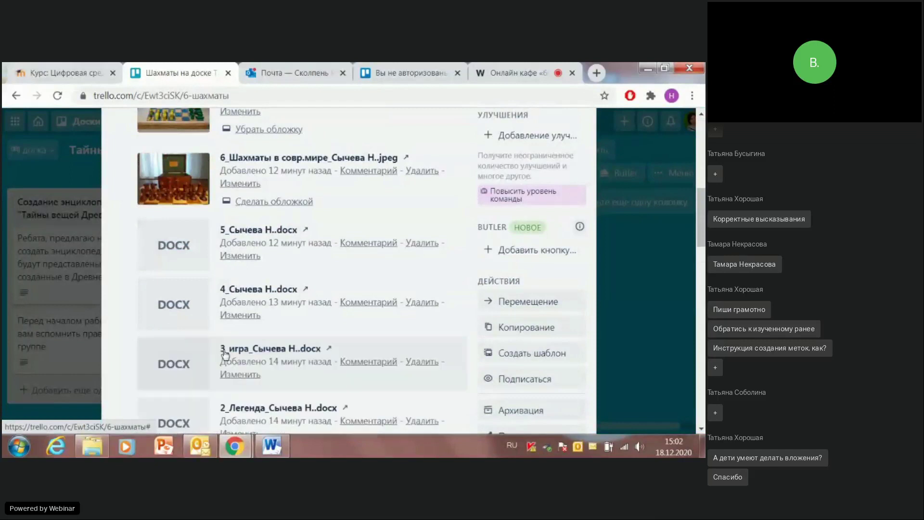
pyautogui.scroll(-4, 265, 266)
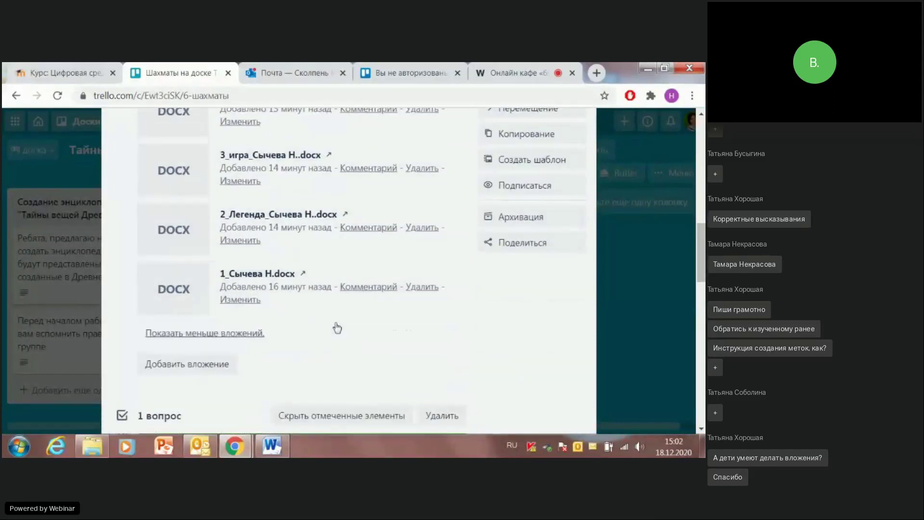
pyautogui.scroll(-3, 351, 313)
pyautogui.scroll(-10, 288, 245)
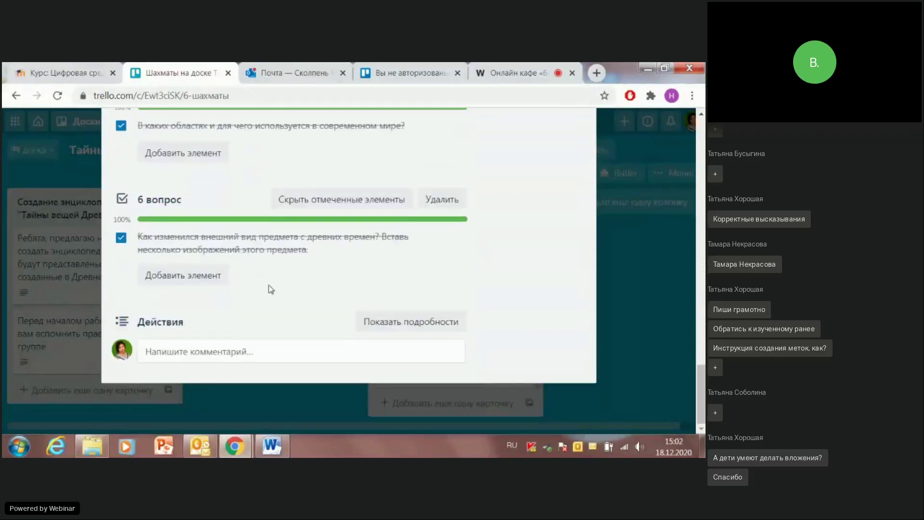
pyautogui.click(174, 353)
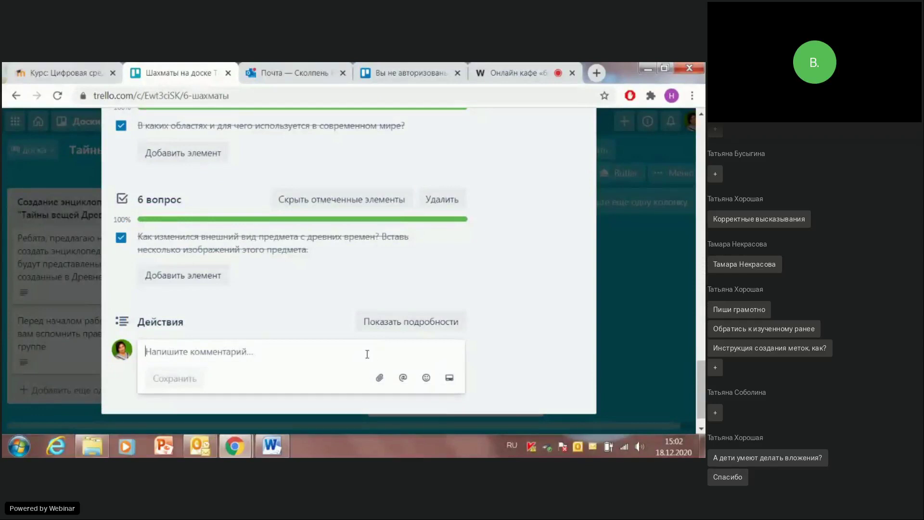
pyautogui.click(538, 321)
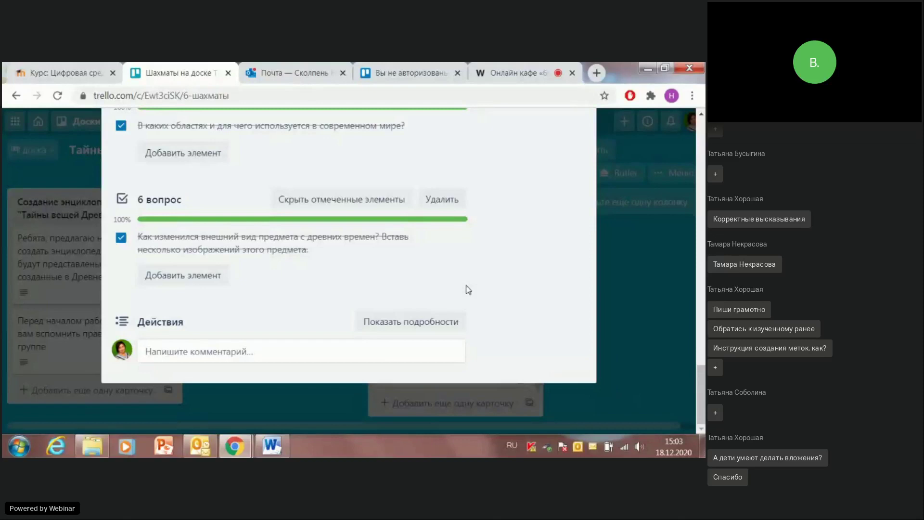
pyautogui.scroll(5, 576, 210)
pyautogui.scroll(12, 574, 201)
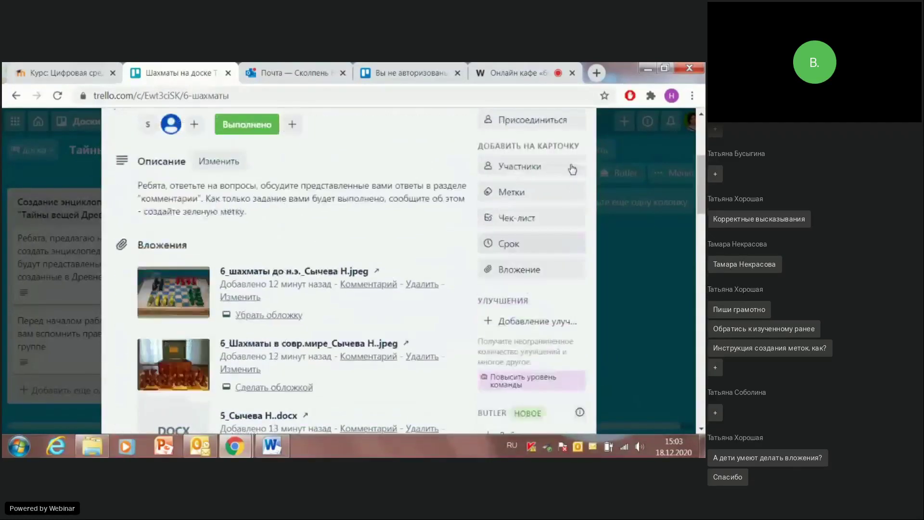
pyautogui.scroll(3, 573, 168)
pyautogui.click(583, 155)
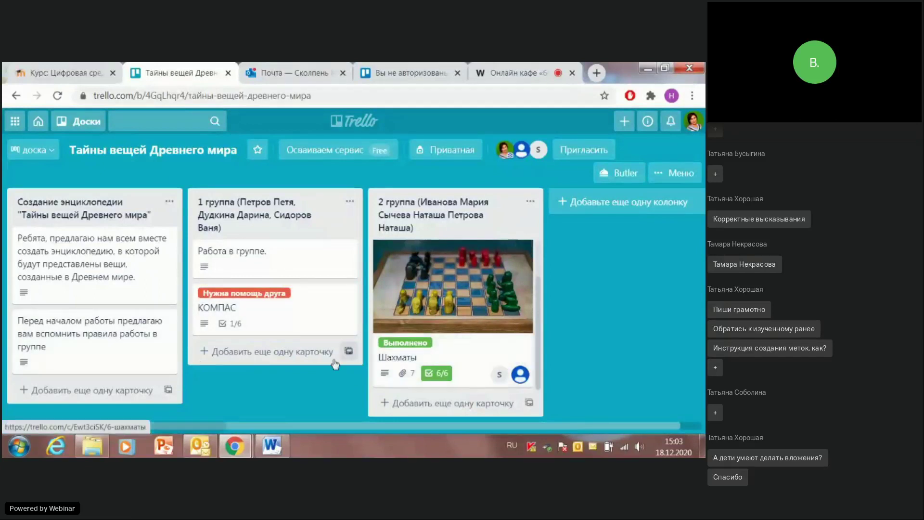
# Step: Open the КОМПАС card and browse its checklists, dismissing the upgrade offer and the sixth item's actions menu
pyautogui.click(275, 314)
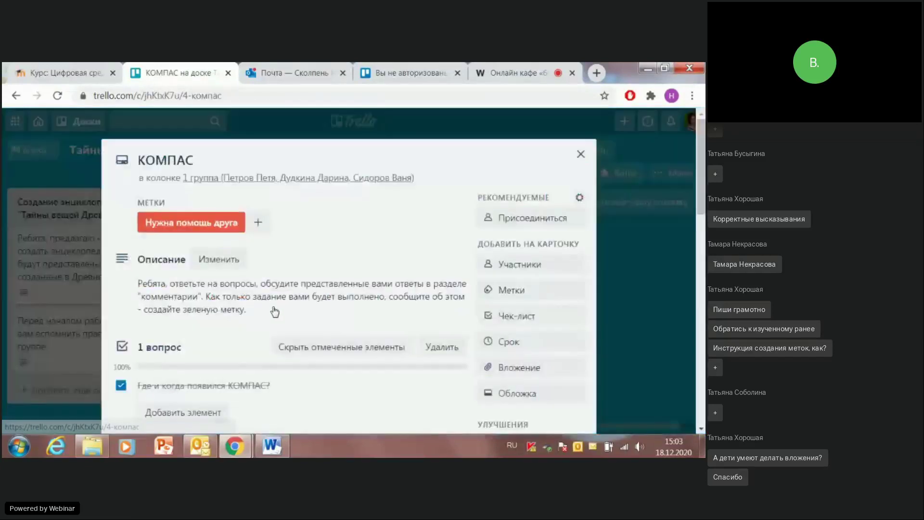
pyautogui.scroll(-10, 274, 312)
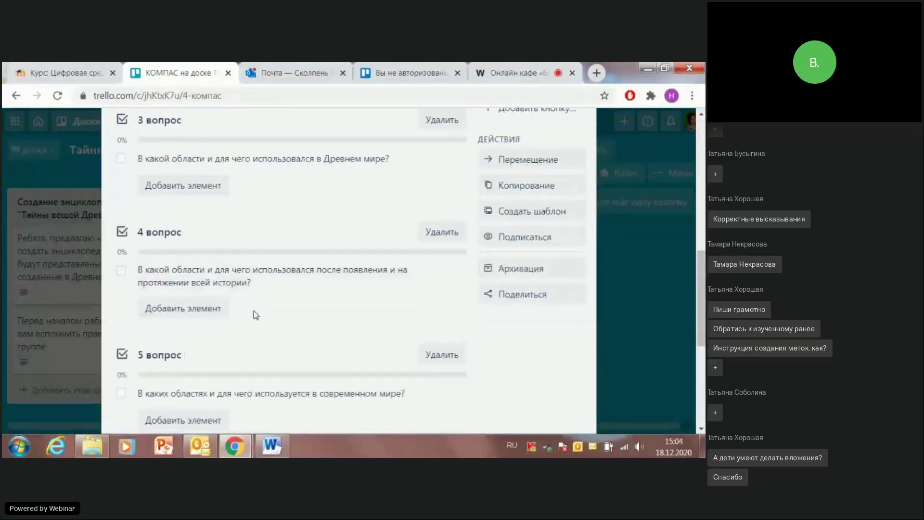
pyautogui.scroll(-5, 313, 314)
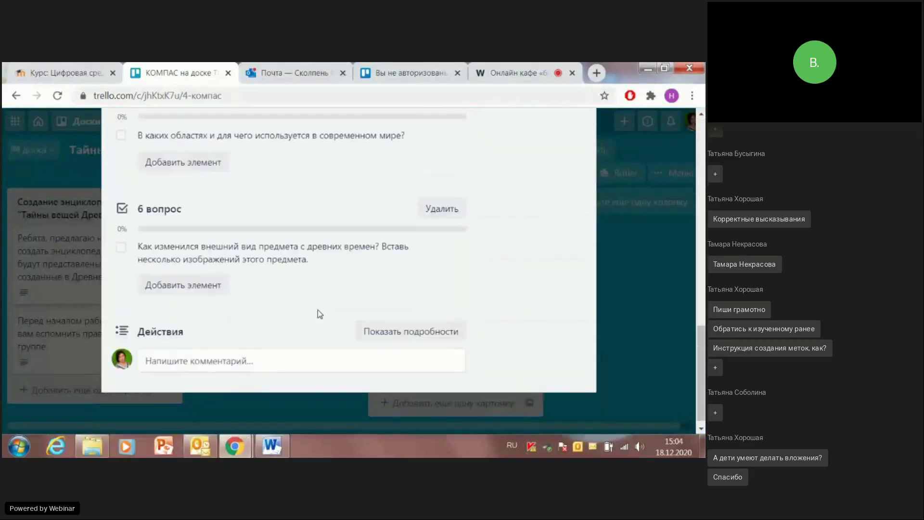
pyautogui.moveTo(175, 241)
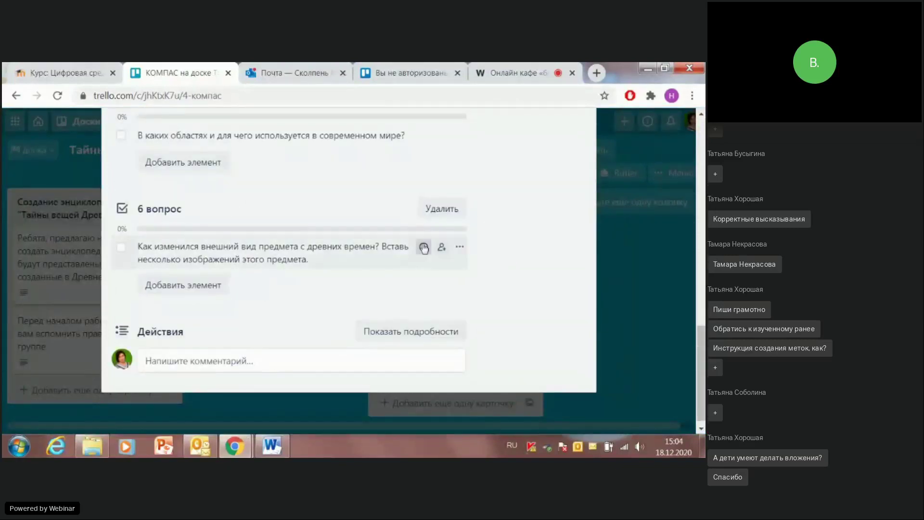
pyautogui.moveTo(429, 252)
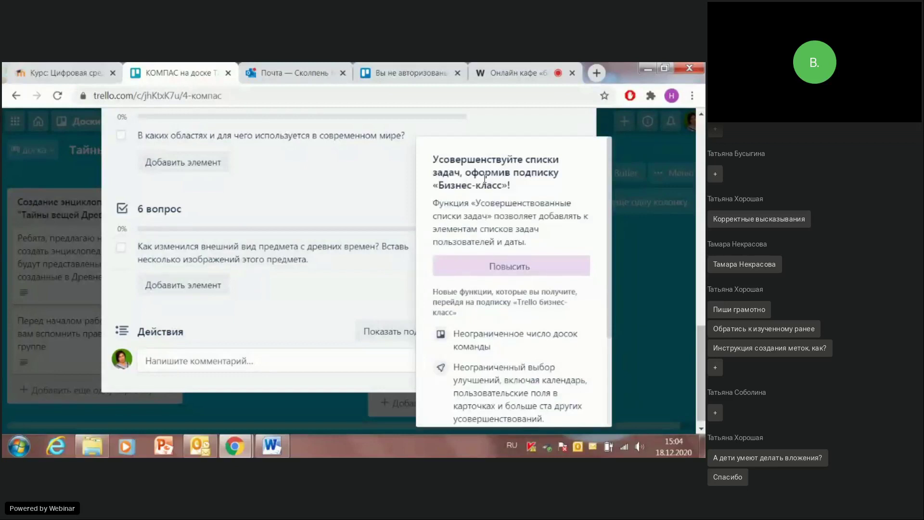
pyautogui.scroll(-1, 370, 171)
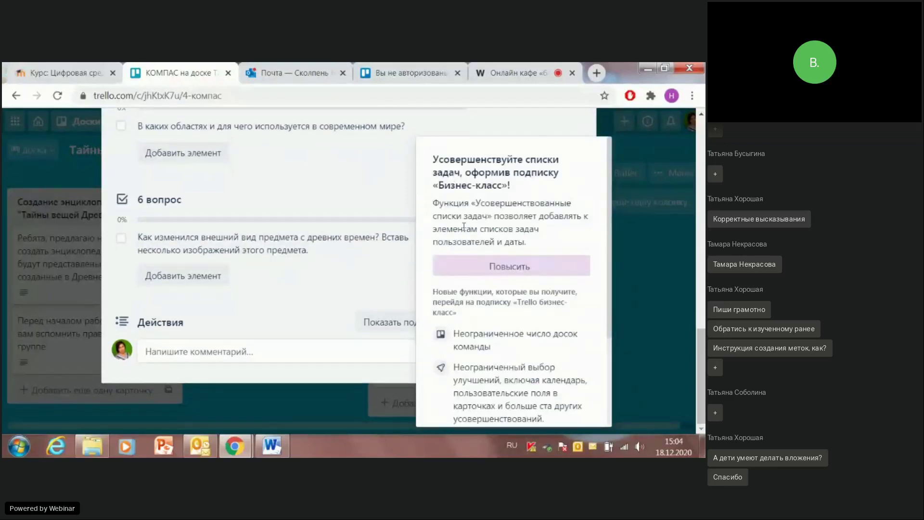
pyautogui.scroll(-3, 423, 200)
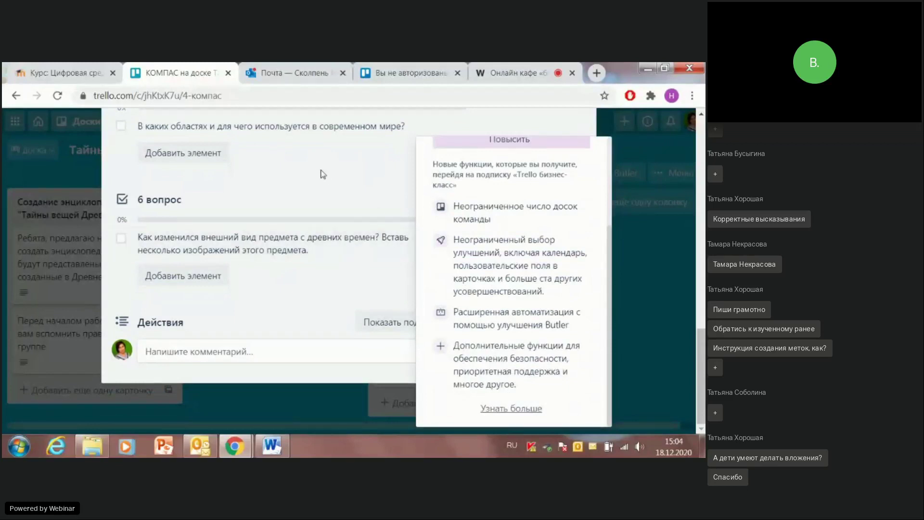
pyautogui.click(333, 175)
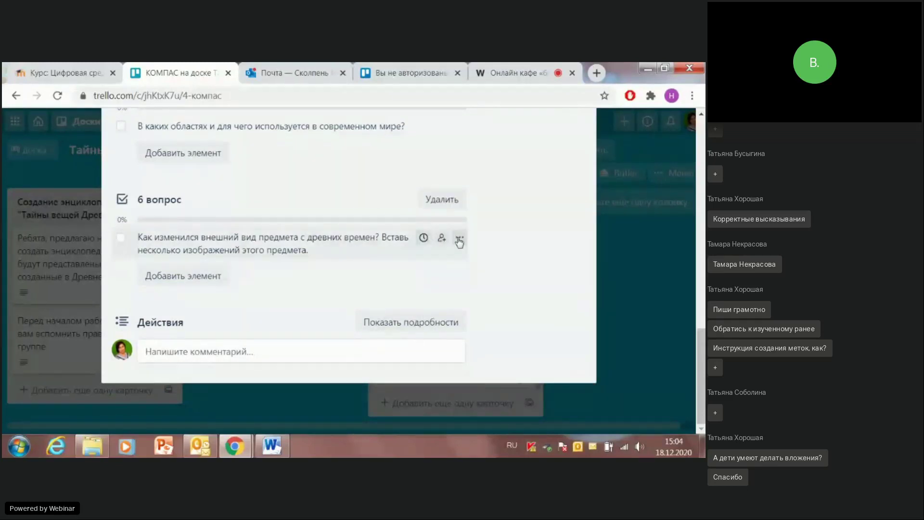
pyautogui.click(460, 238)
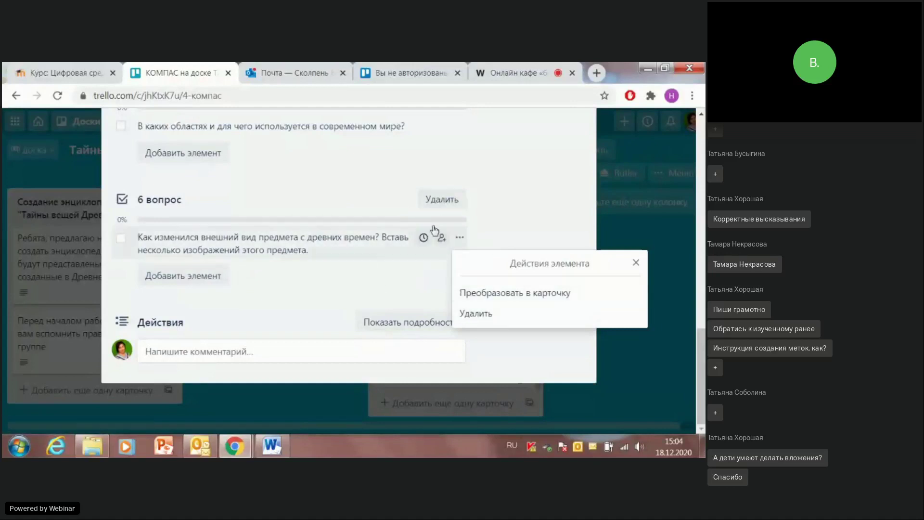
pyautogui.click(636, 262)
pyautogui.scroll(4, 476, 251)
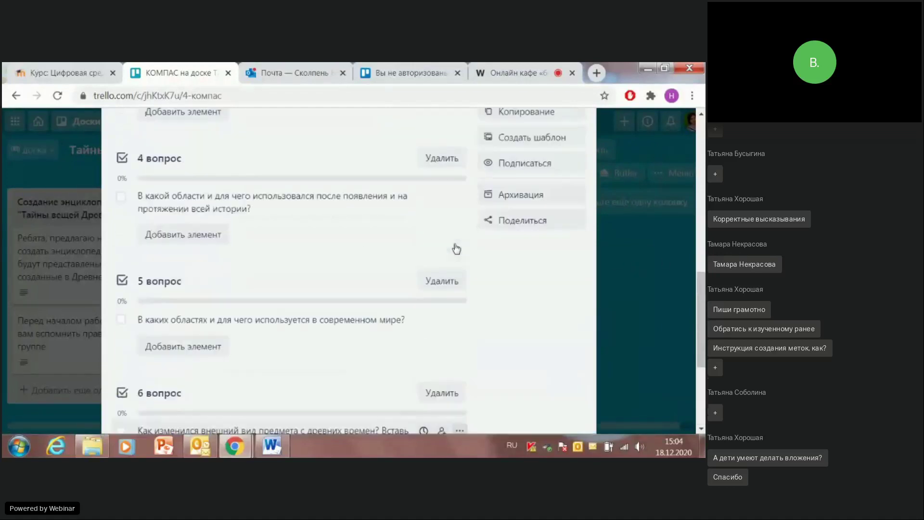
pyautogui.scroll(3, 491, 232)
pyautogui.scroll(6, 492, 231)
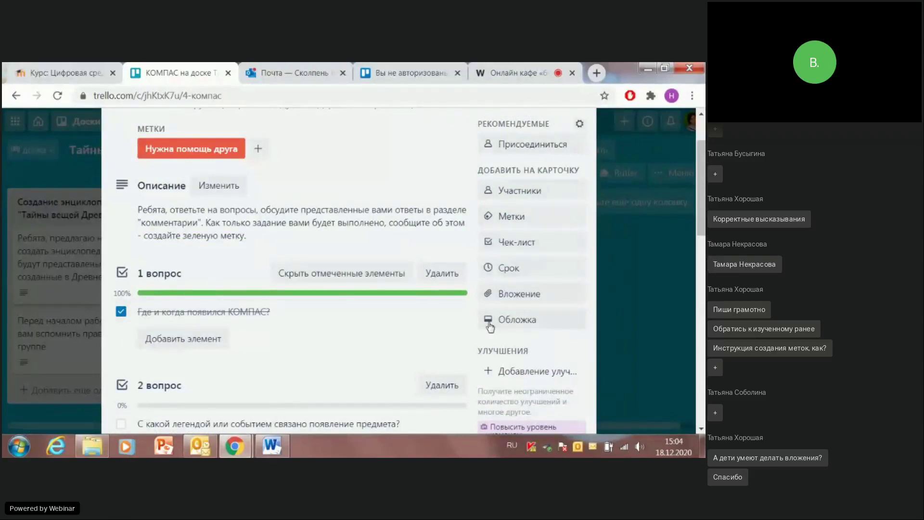
# Step: Open the КОМПАС card's due-date popup, close it without setting a date, then close the card
pyautogui.click(509, 267)
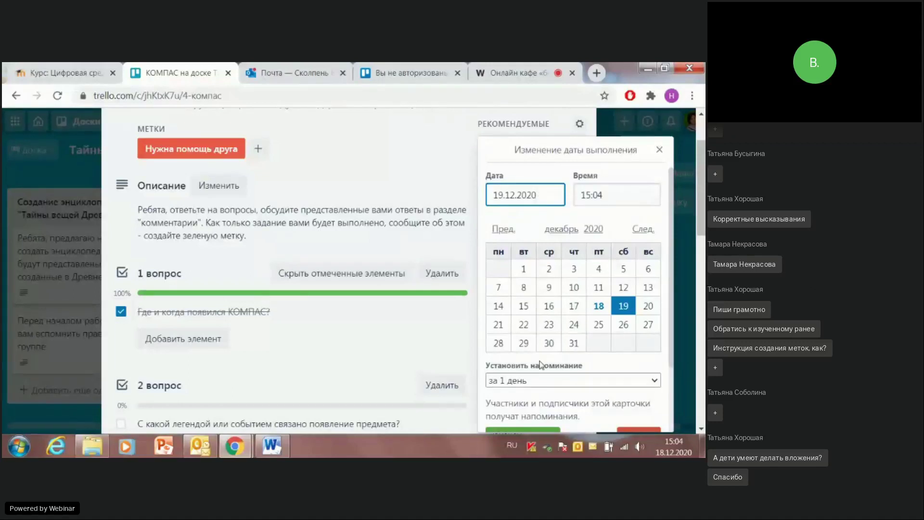
pyautogui.scroll(-2, 573, 321)
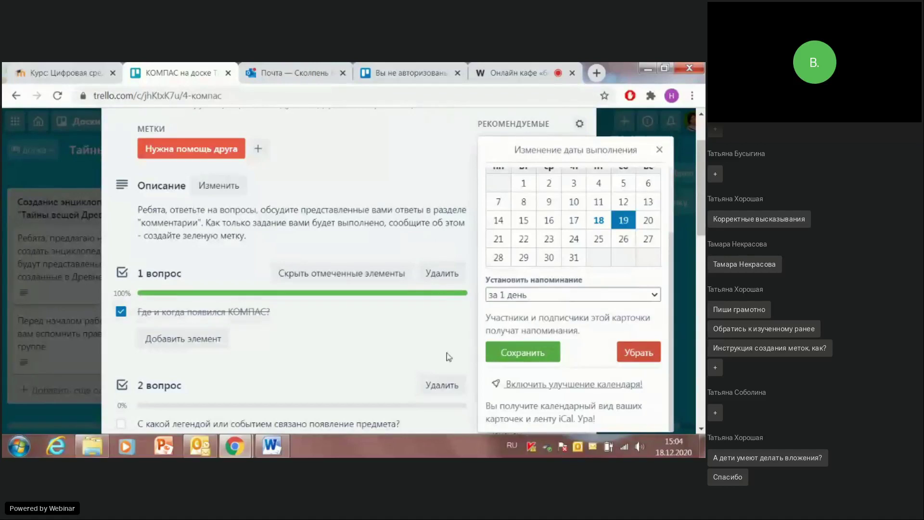
pyautogui.scroll(2, 556, 331)
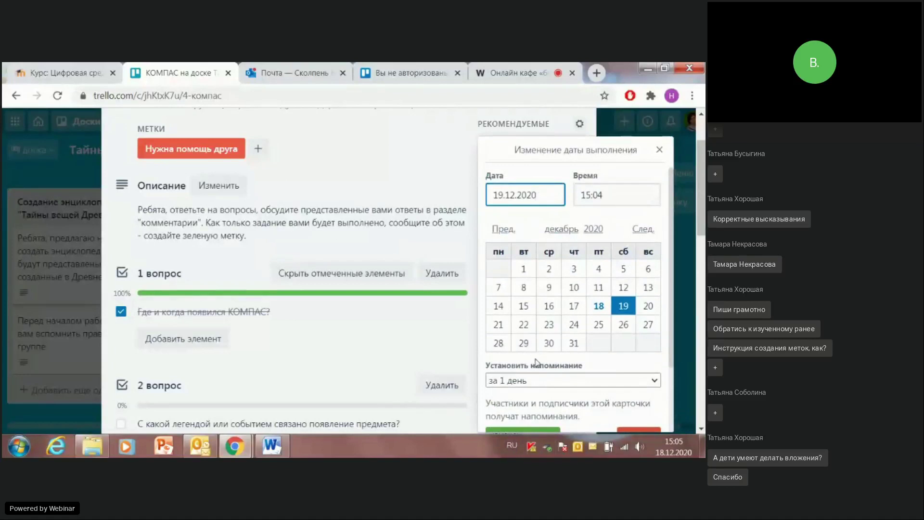
pyautogui.scroll(-2, 539, 358)
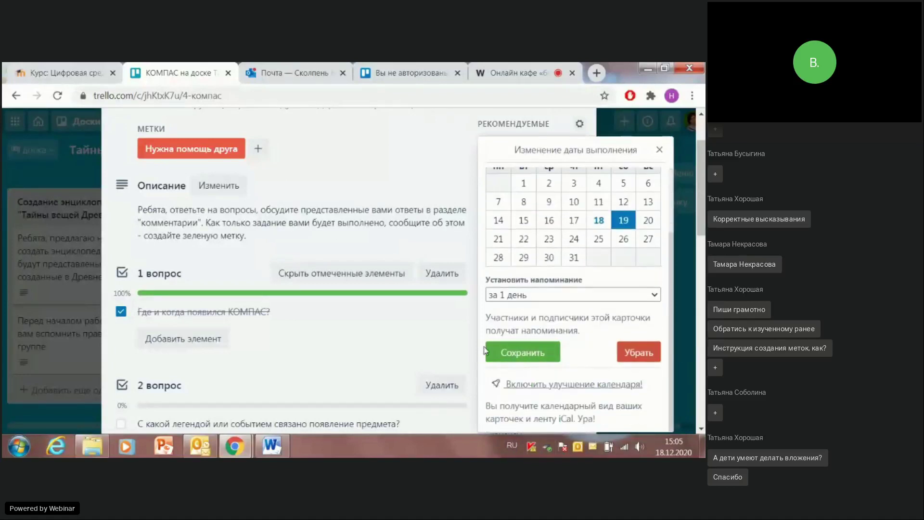
pyautogui.scroll(2, 375, 423)
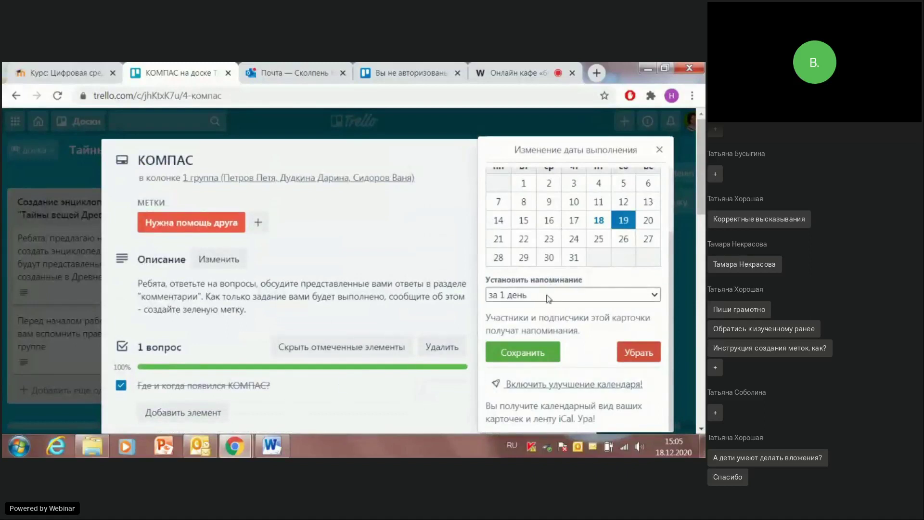
pyautogui.click(660, 150)
pyautogui.scroll(-1, 514, 187)
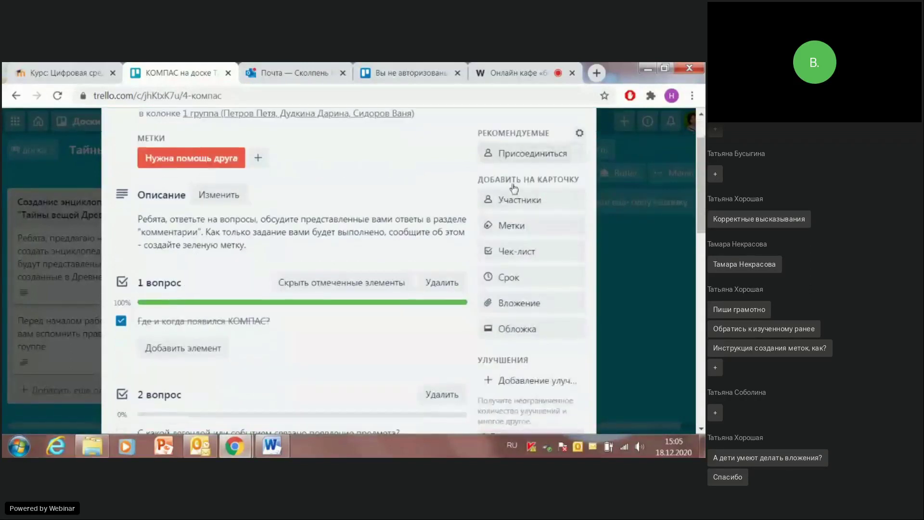
pyautogui.scroll(1, 544, 145)
pyautogui.click(580, 155)
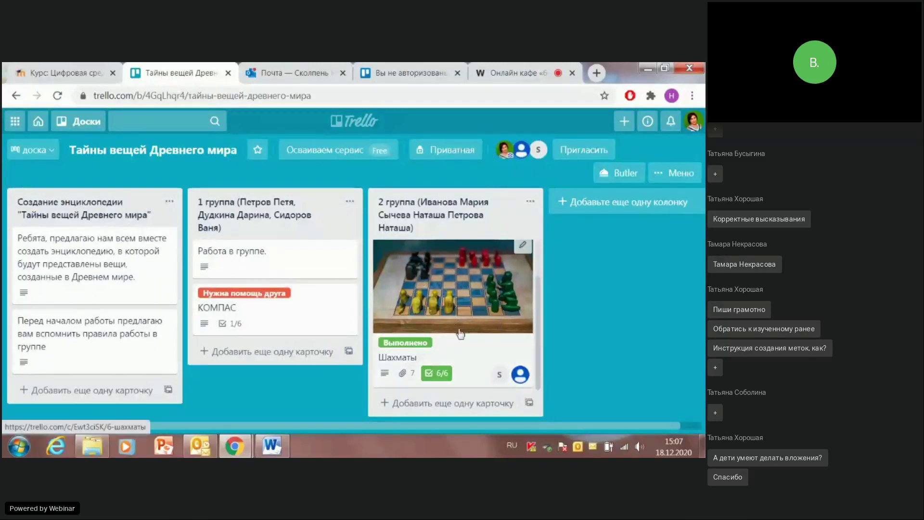
# Step: Add a card named ШАХМАТЫ_2 to the 2 группа list, directly below Шахматы
pyautogui.click(467, 403)
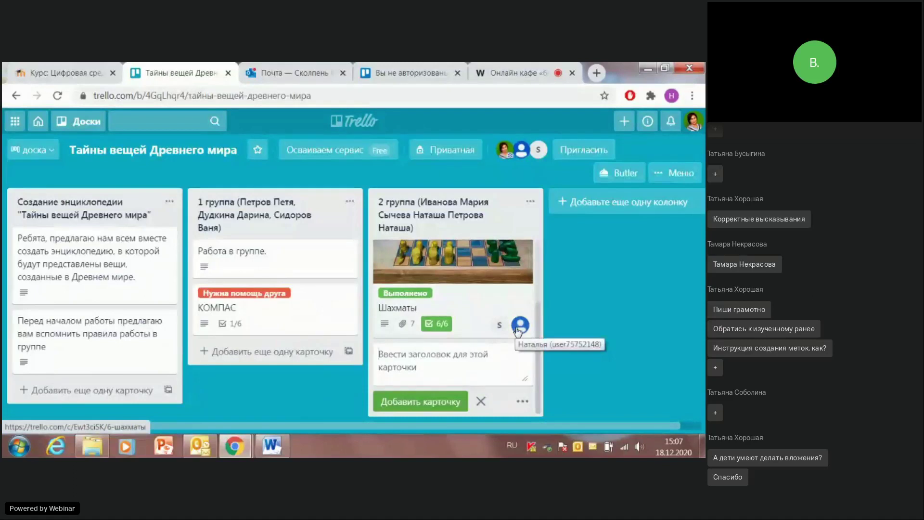
pyautogui.write('ШАХМАТЫ_2')
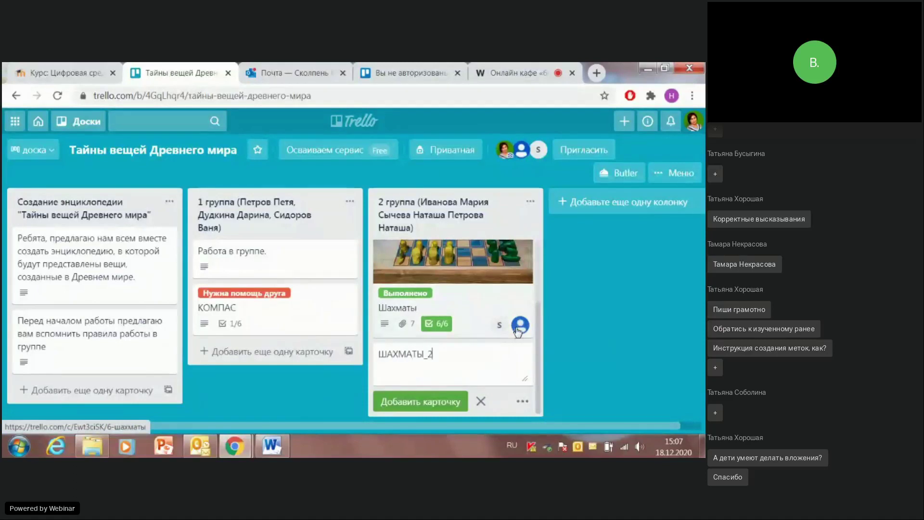
pyautogui.click(423, 400)
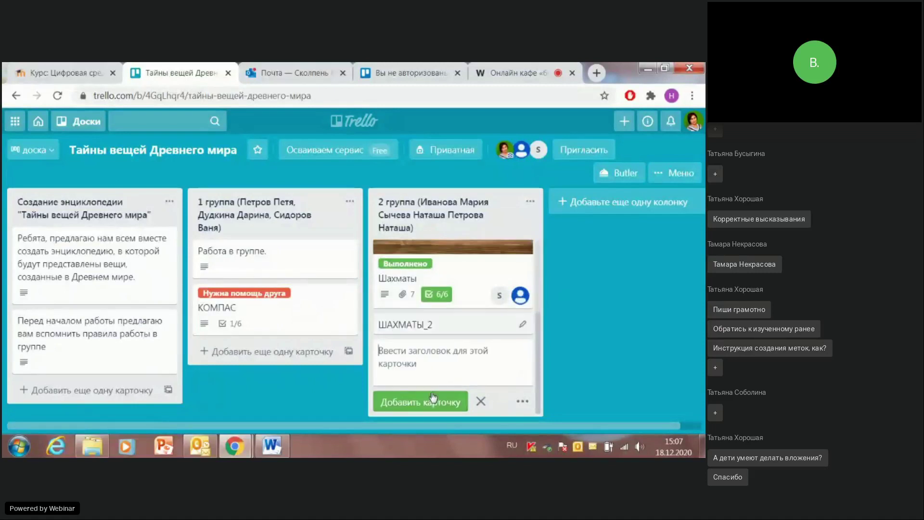
# Step: Open the ШАХМАТЫ_2 card and type the heading ШАХМАТЫ into its description
pyautogui.click(431, 324)
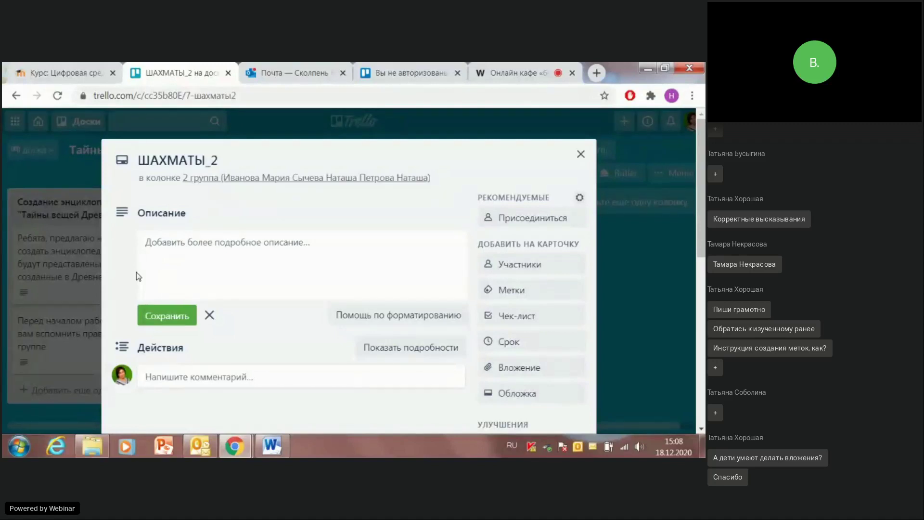
pyautogui.click(179, 239)
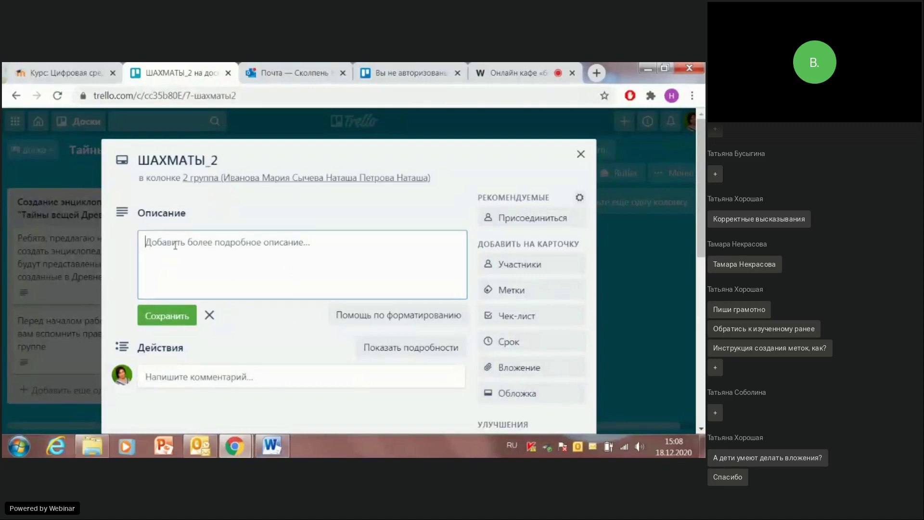
pyautogui.write('ШАХМАТЫ')
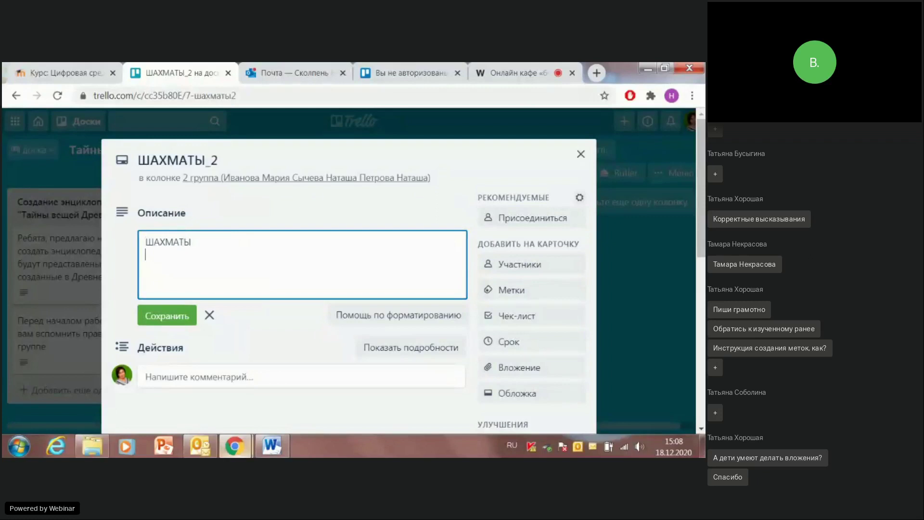
# Step: Check the Word reference document, then open the first chess answer document from the group folder
pyautogui.click(272, 445)
pyautogui.scroll(15, 215, 288)
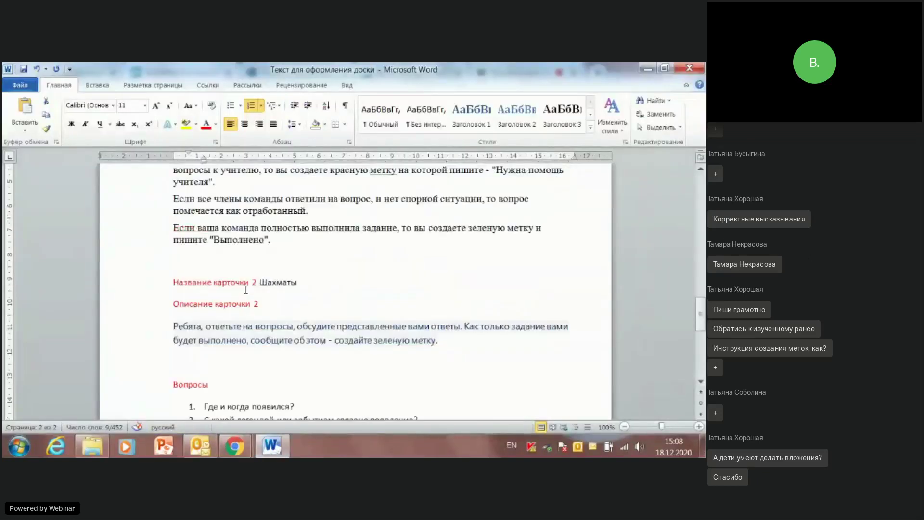
pyautogui.scroll(-12, 263, 264)
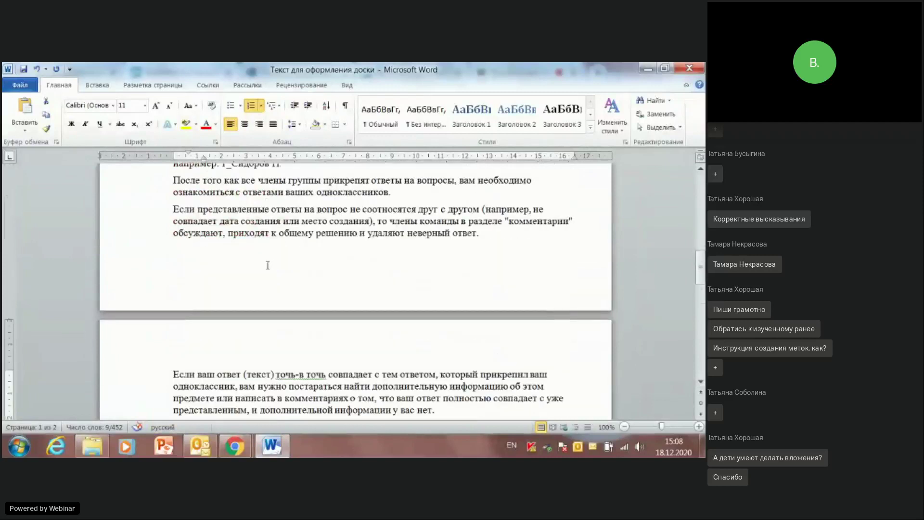
pyautogui.scroll(5, 267, 260)
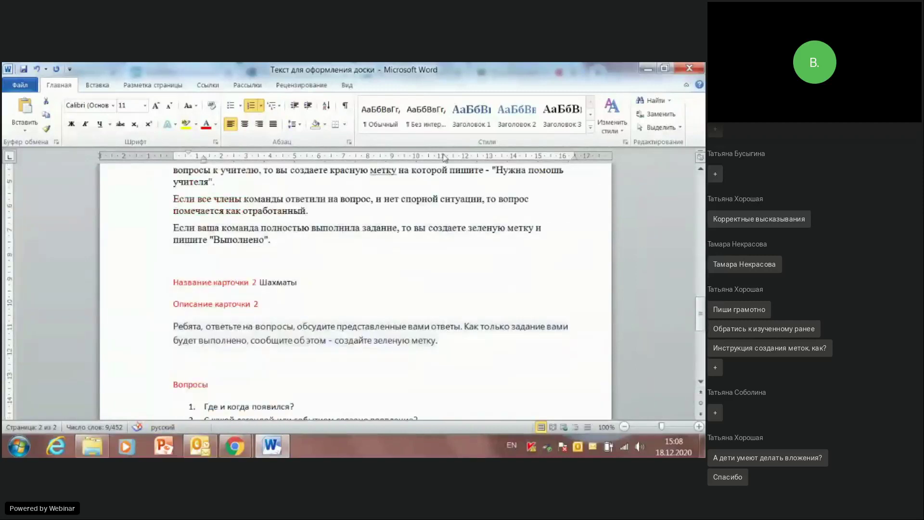
pyautogui.click(648, 68)
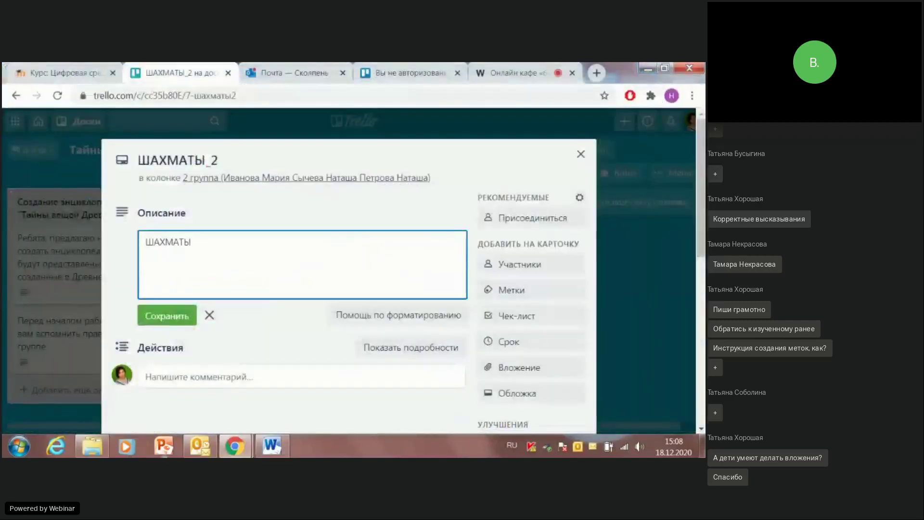
pyautogui.click(92, 446)
pyautogui.doubleClick(272, 150)
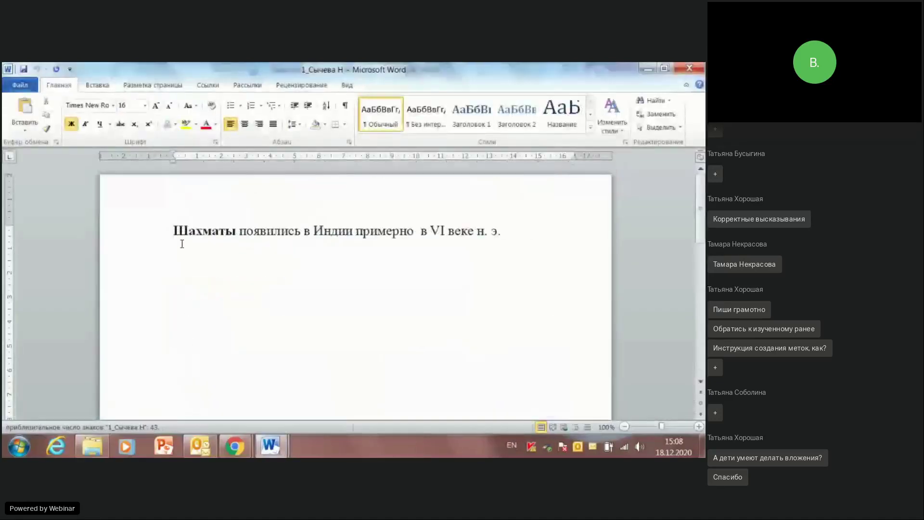
# Step: Correct the chess sentence to read 'в VI веке до н. э.' and select it
pyautogui.moveTo(174, 230); pyautogui.dragTo(586, 231)
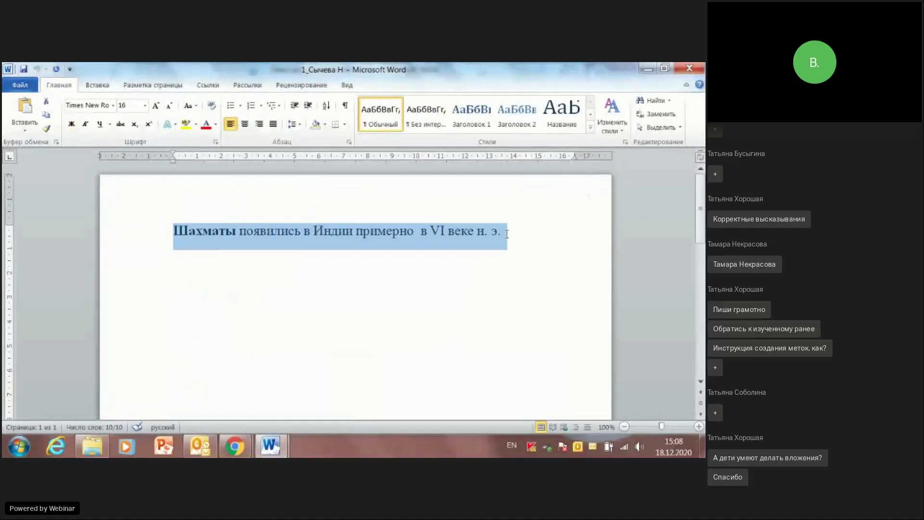
pyautogui.click(482, 232)
pyautogui.write('l')
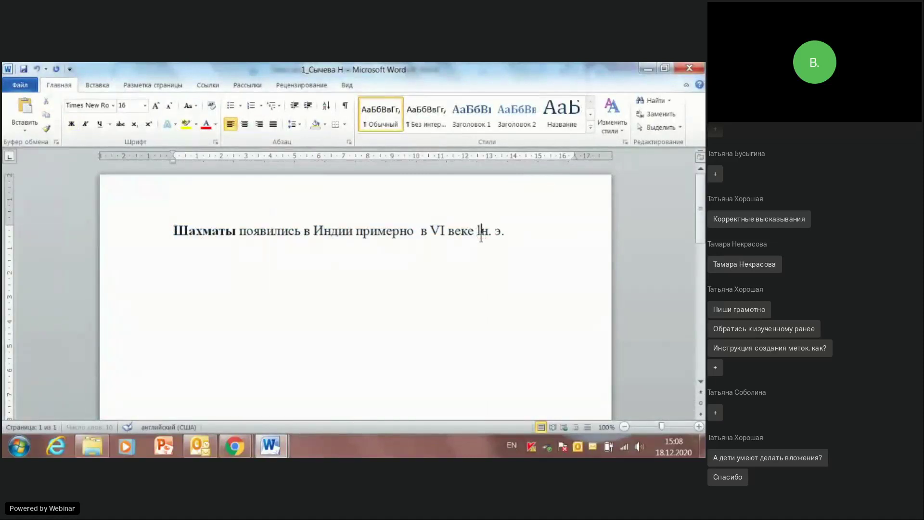
pyautogui.write('j')
pyautogui.press('BackSpace')
pyautogui.press('BackSpace')
pyautogui.hotkey('alt', 'shift')
pyautogui.write('до')
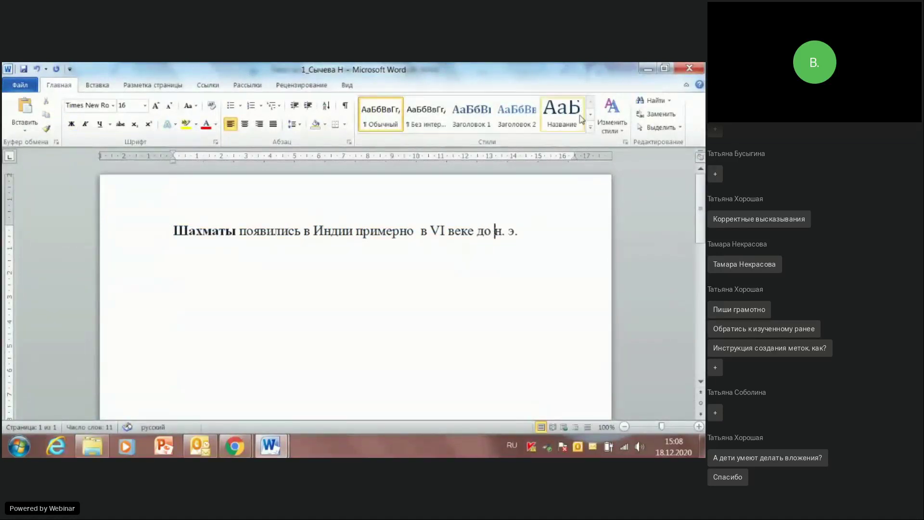
pyautogui.moveTo(520, 231); pyautogui.dragTo(165, 231)
pyautogui.hotkey('ctrl', 'c')
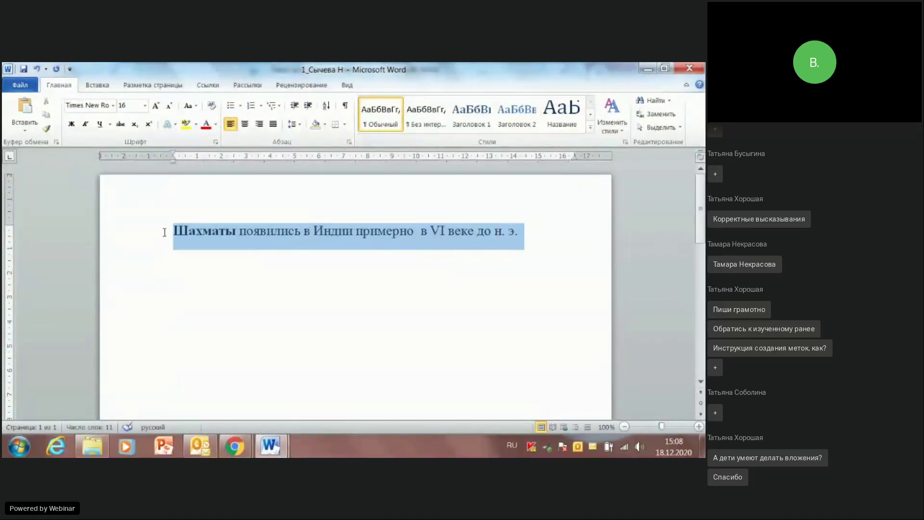
# Step: Close the corrected answer document, saving the changes
pyautogui.click(699, 71)
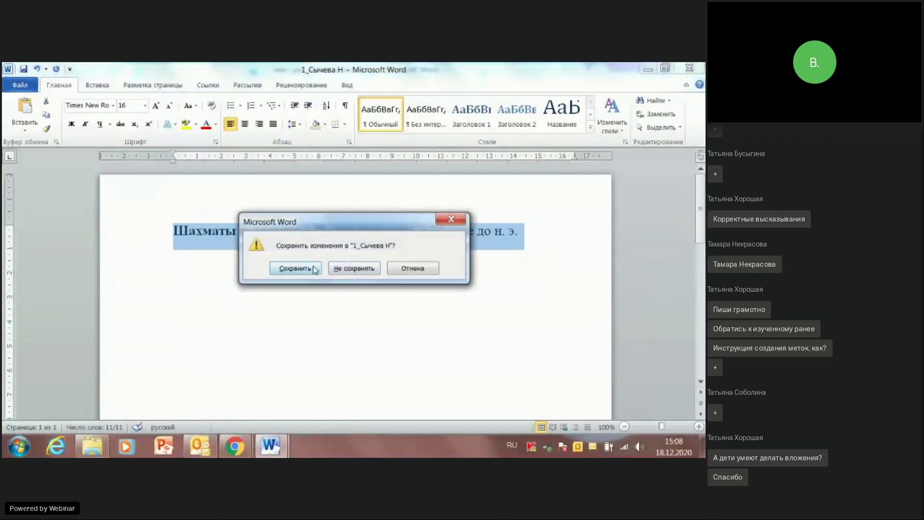
pyautogui.click(309, 272)
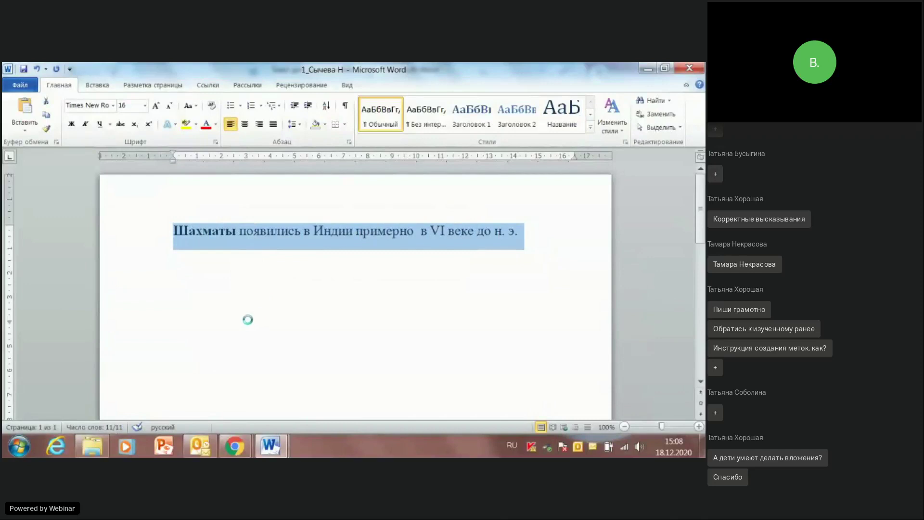
pyautogui.click(648, 69)
# Step: Paste the chess-origin sentence into the description and select the legend text in its Word document
pyautogui.click(523, 70)
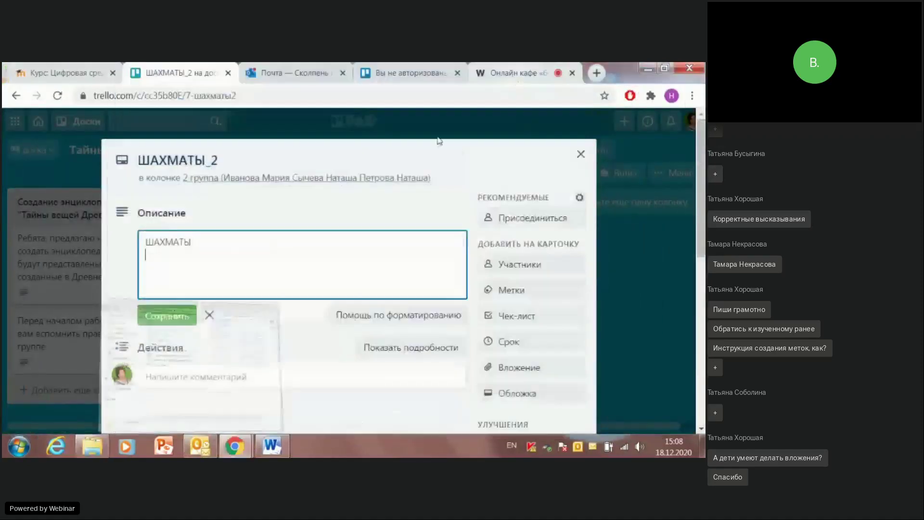
pyautogui.hotkey('ctrl', 'v')
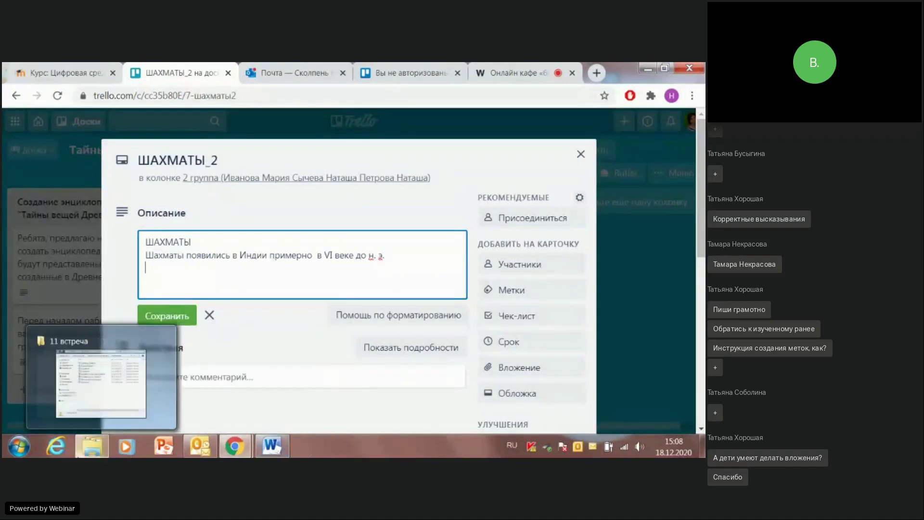
pyautogui.click(136, 413)
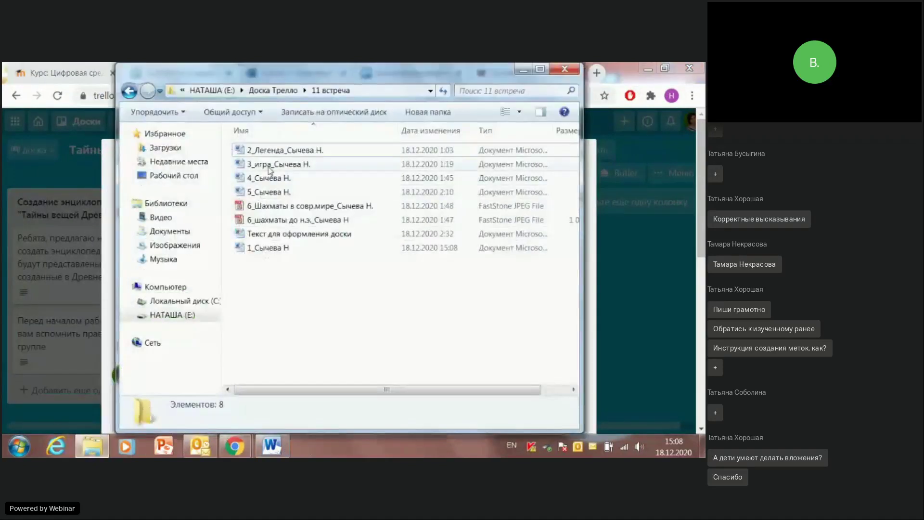
pyautogui.doubleClick(275, 151)
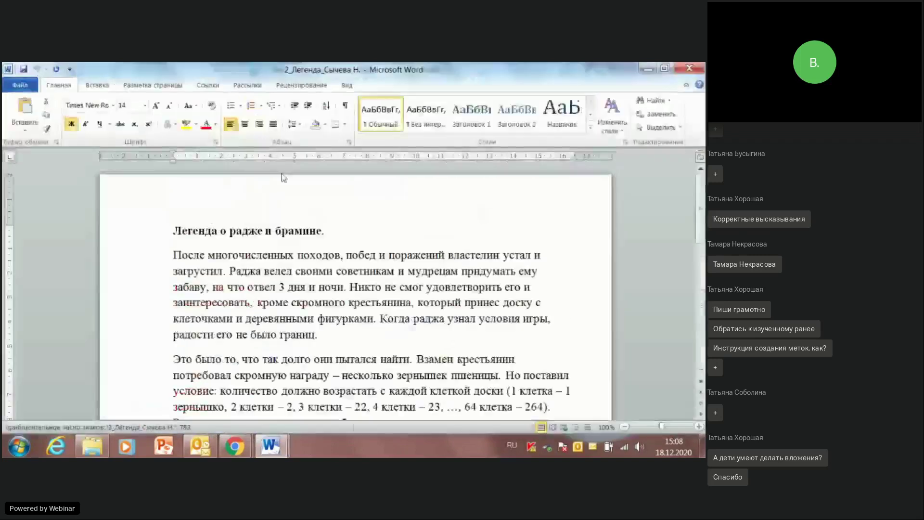
pyautogui.moveTo(175, 220); pyautogui.dragTo(475, 287)
pyautogui.scroll(-3, 377, 337)
pyautogui.click(377, 387)
pyautogui.scroll(-2, 378, 386)
pyautogui.moveTo(426, 334); pyautogui.dragTo(456, 254)
pyautogui.scroll(7, 466, 302)
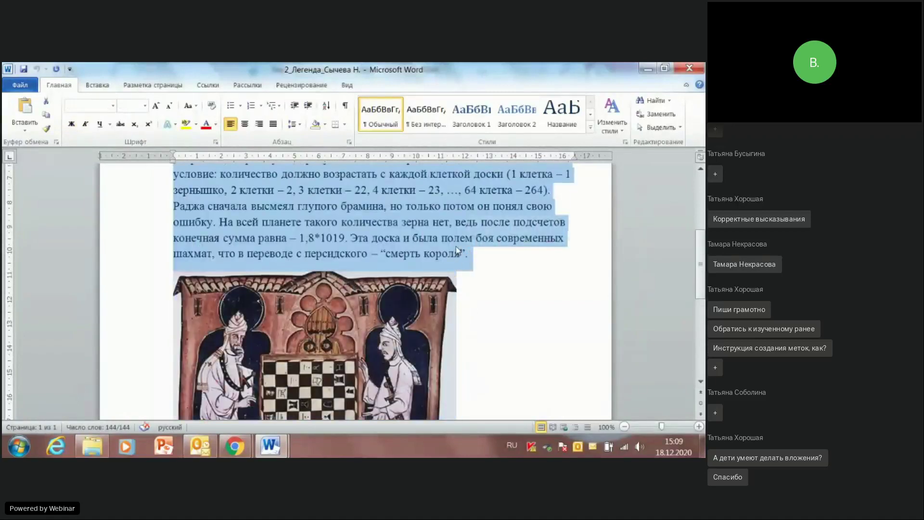
pyautogui.click(654, 72)
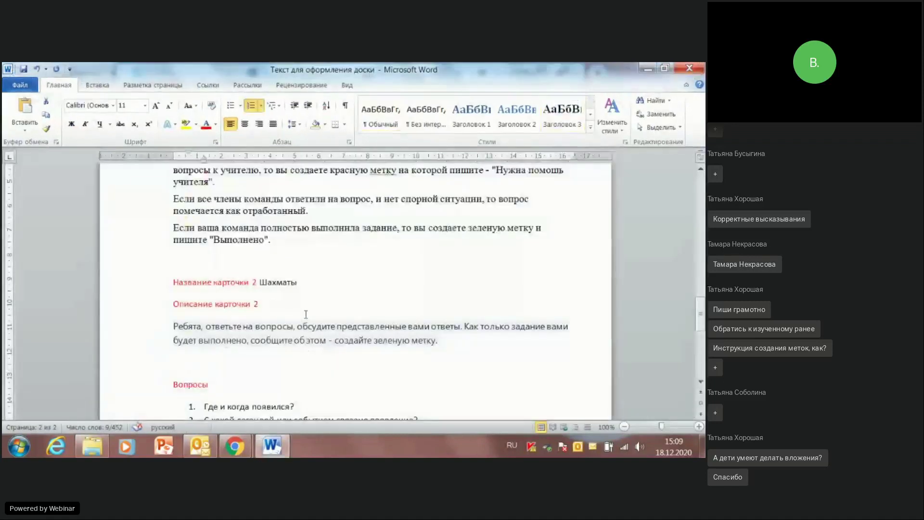
pyautogui.click(647, 69)
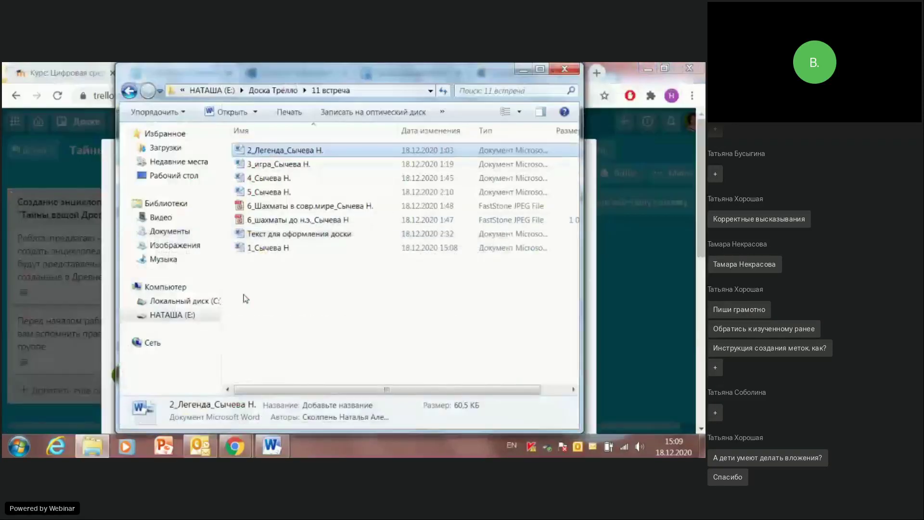
pyautogui.click(523, 70)
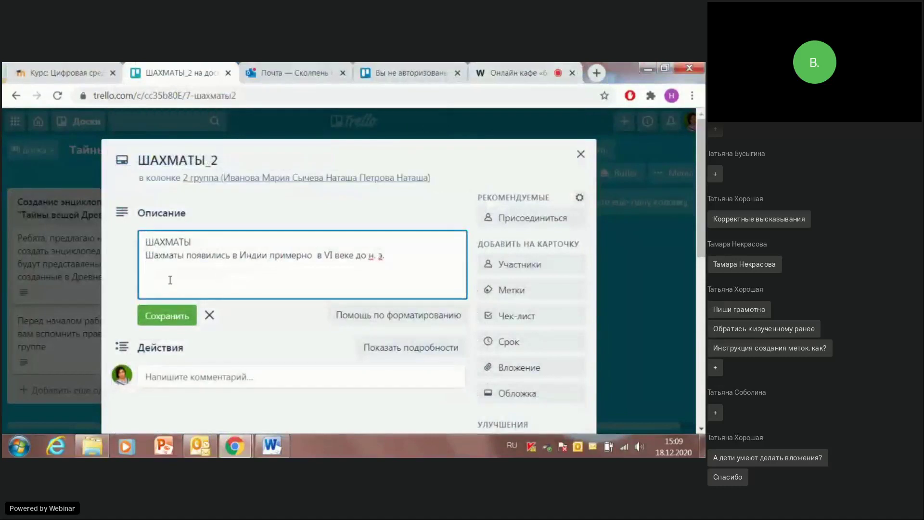
pyautogui.write('Легенда о радже и брамине. После многочисленных походов, побед и поражений властелин устал и загрустил. Раджа велел своими советникам и мудрецам придумать ему забаву, на что отвел 3 дня и ночи. Никто не смог удовлетворить его и заинтересовать, кроме скромного крестьянина, который принес доску с клеточками и деревянными фигурками. Когда раджа узнал условия игры, радости его не было границ. Это было то, что так долго они пытался найти. Взамен крестьянин потребовал скромную награду – несколько зернышек пшеницы. Но поставил условие: количество должно возрастать с каждой клеткой доски (1 клетка – 1 зернышко, 2 клетки – 2, 3 клетки – 22, 4 клетки – 23, ..., 64 клетка – 264). Раджа сначала высмеял глупого брамина, но только потом он понял свою ошибку. На всей планете такого количества зерна нет, ведь после подсчетов конечная сумма равна – 1,8*1019. Эта доска и была полем боя современных шахмат, что в переводе с персидского – "смерть короля".')
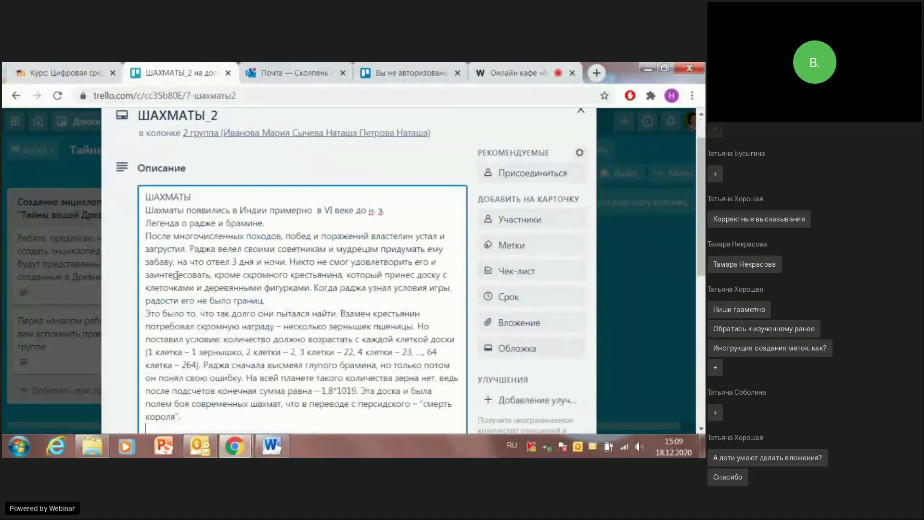
pyautogui.click(395, 214)
pyautogui.press('Return')
pyautogui.scroll(-7, 349, 256)
pyautogui.scroll(5, 326, 259)
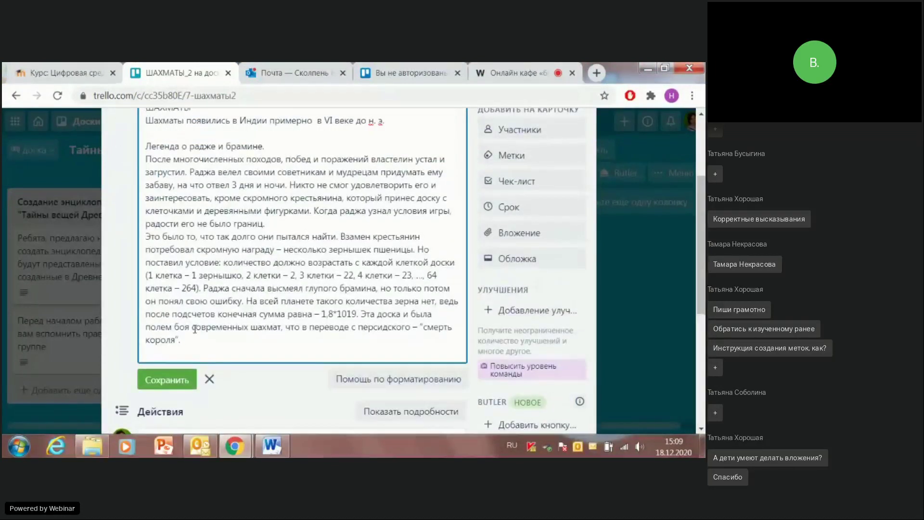
pyautogui.press('Return')
pyautogui.press('Return')
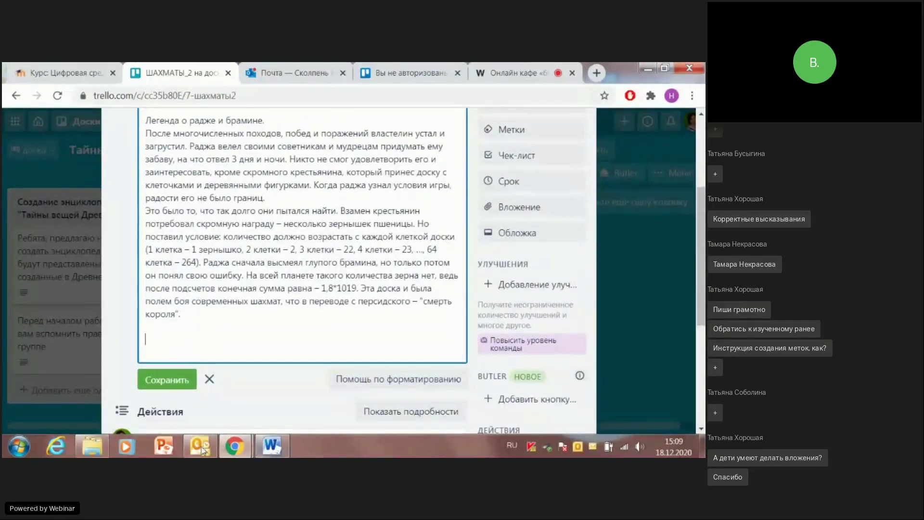
pyautogui.click(92, 446)
pyautogui.doubleClick(283, 164)
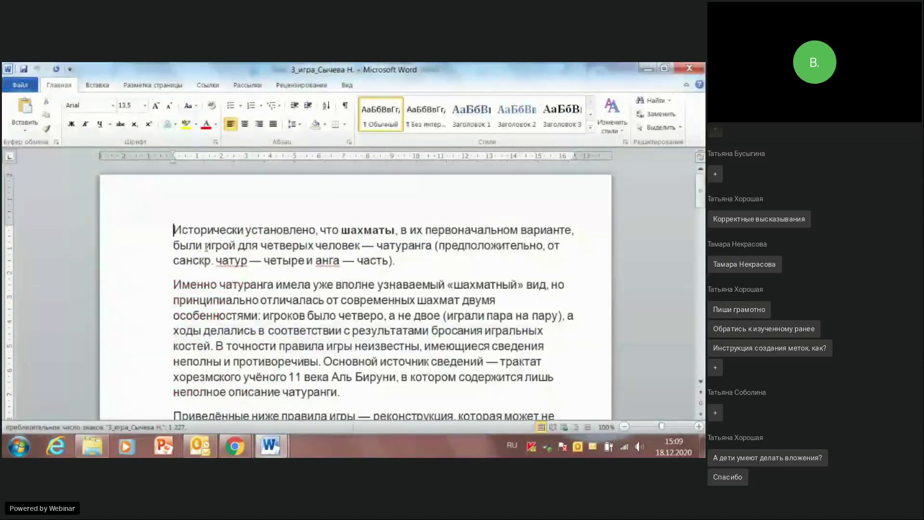
# Step: Copy the chaturanga text from 3_игра and paste it into the description, adding a new line
pyautogui.moveTo(173, 230); pyautogui.dragTo(352, 291)
pyautogui.scroll(-6, 474, 323)
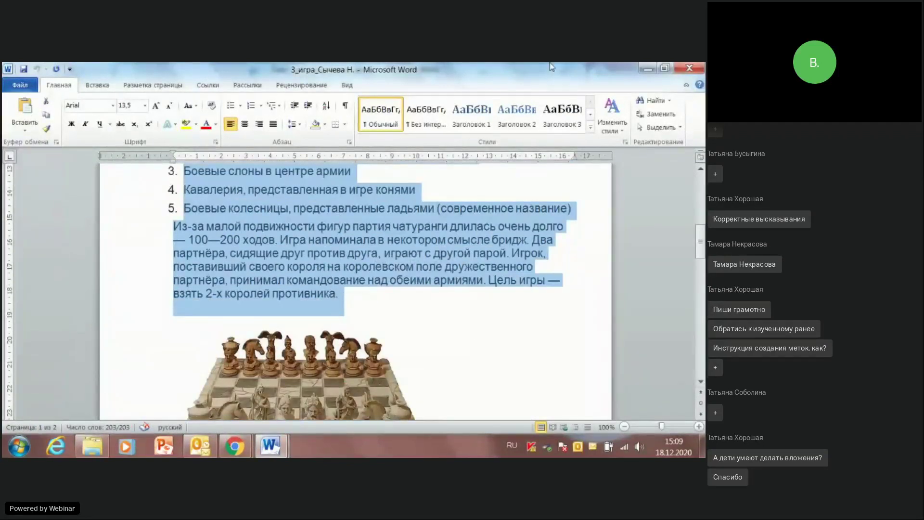
pyautogui.scroll(-3, 320, 309)
pyautogui.scroll(2, 320, 310)
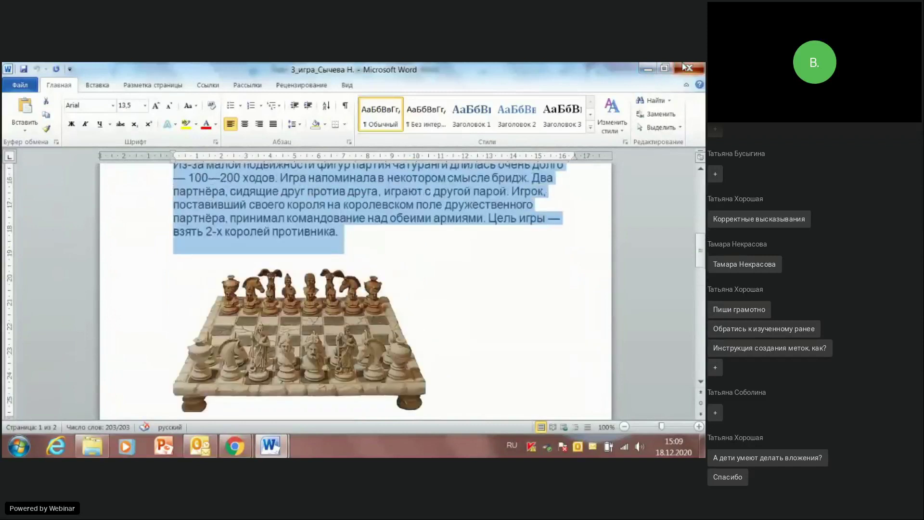
pyautogui.click(683, 66)
pyautogui.click(648, 67)
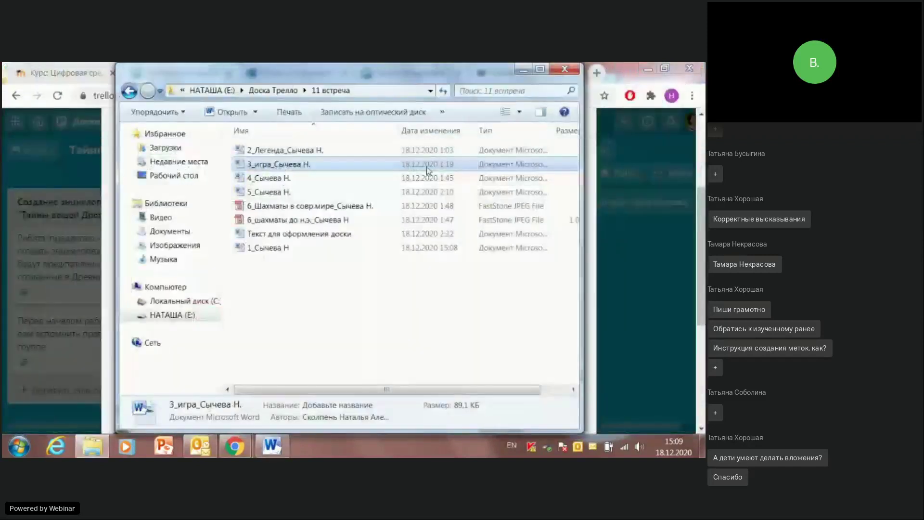
pyautogui.click(522, 69)
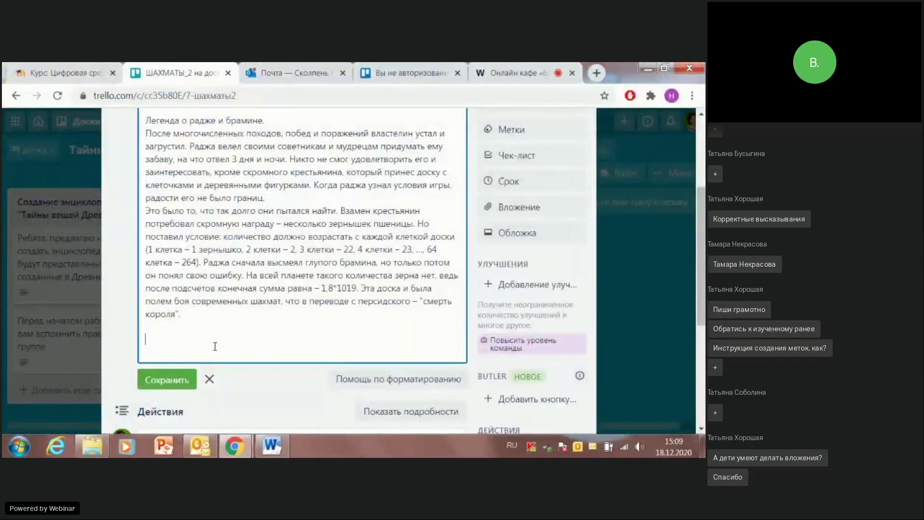
pyautogui.hotkey('ctrl', 'v')
pyautogui.press('Return')
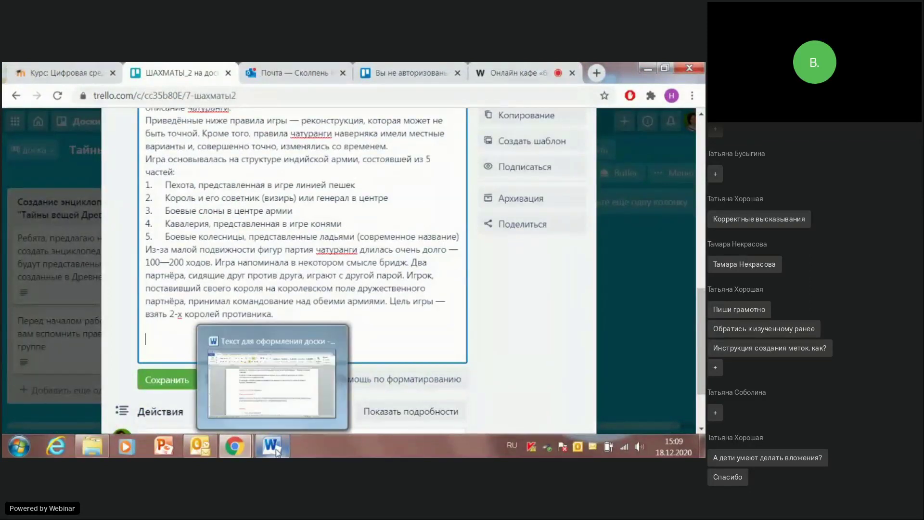
pyautogui.click(92, 446)
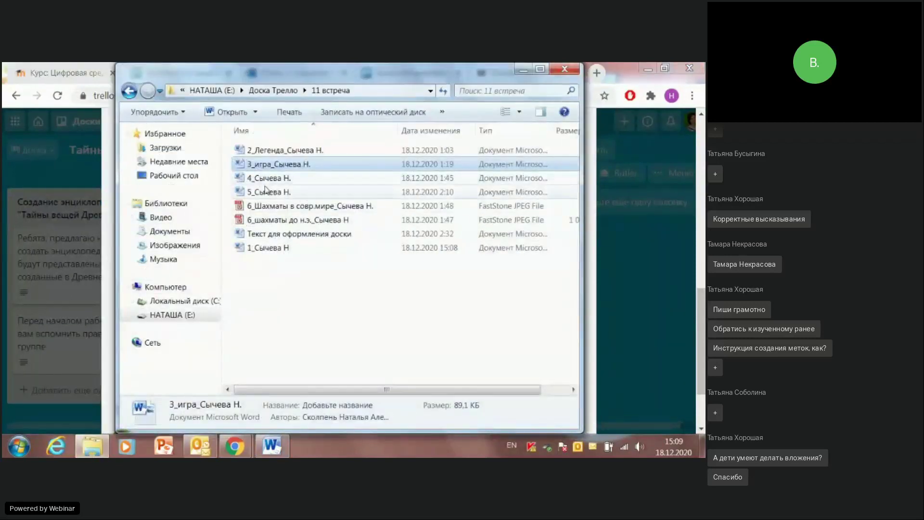
pyautogui.click(266, 192)
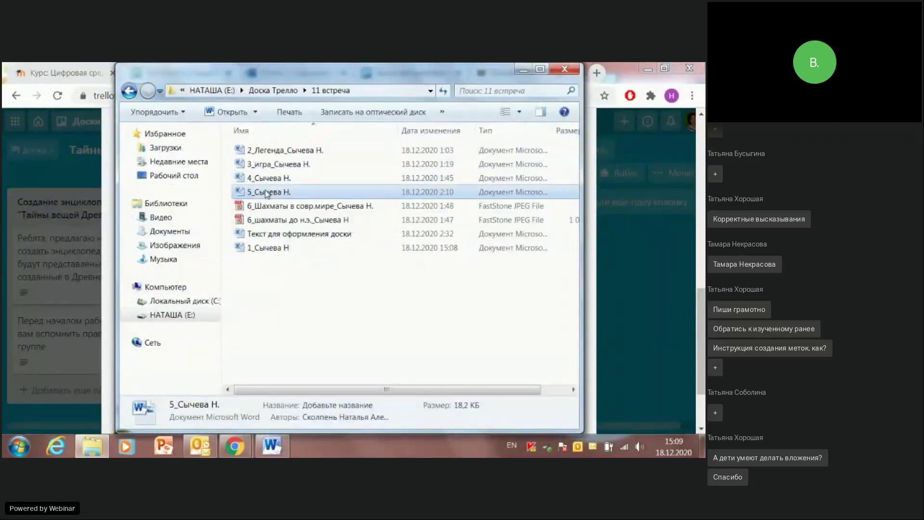
pyautogui.doubleClick(266, 192)
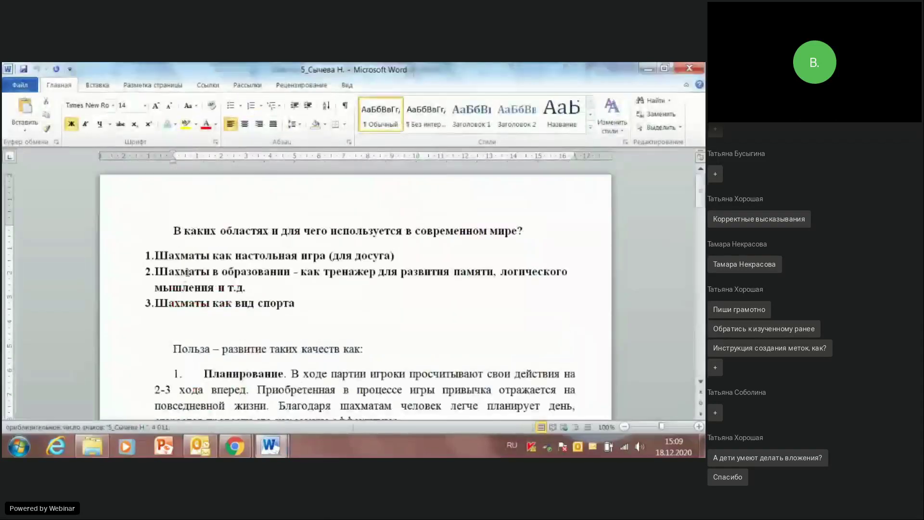
pyautogui.moveTo(171, 232); pyautogui.dragTo(368, 361)
pyautogui.moveTo(513, 343); pyautogui.dragTo(501, 343)
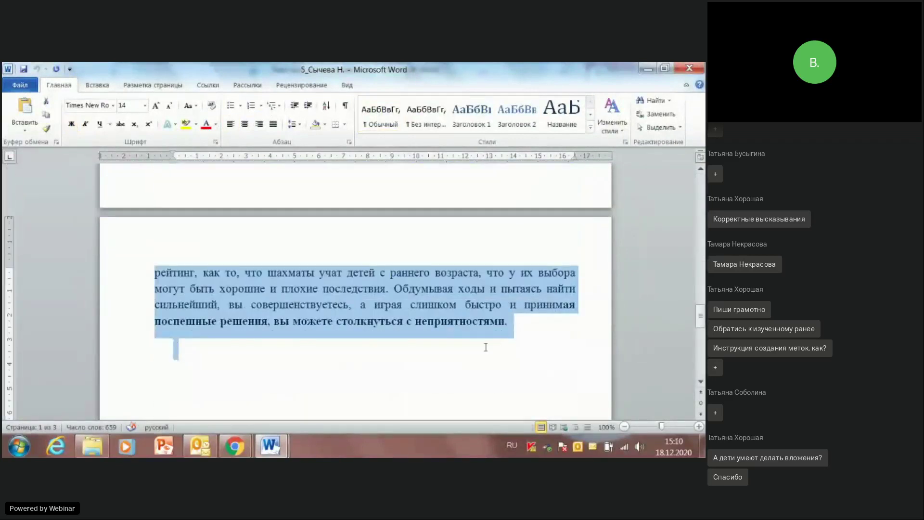
pyautogui.click(691, 71)
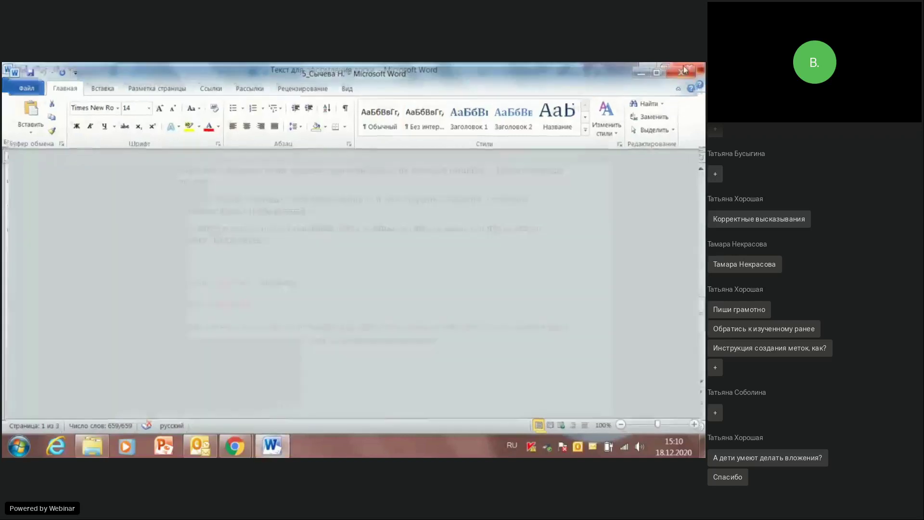
pyautogui.click(650, 71)
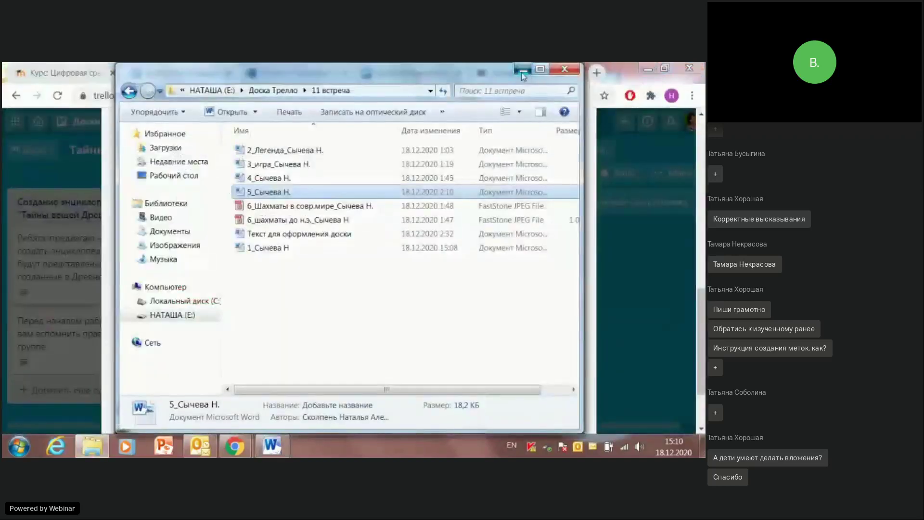
pyautogui.click(534, 76)
pyautogui.hotkey('ctrl', 'v')
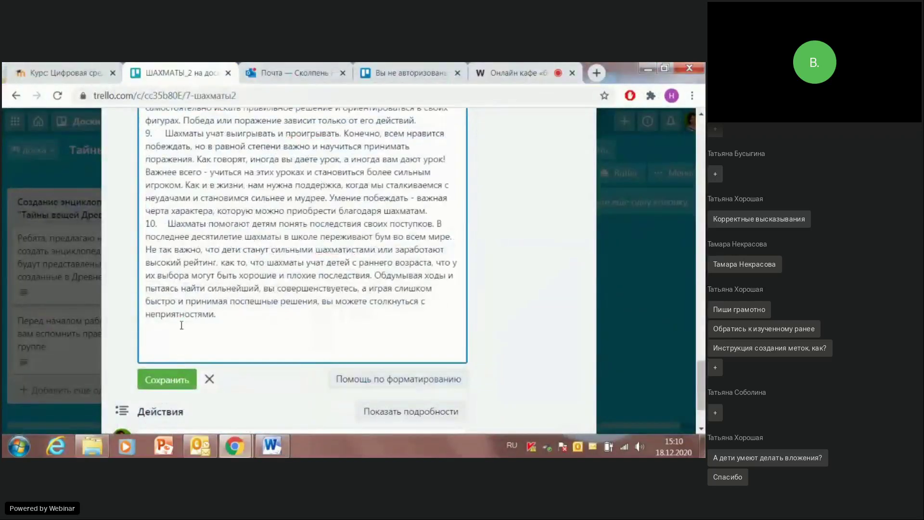
# Step: Save the ШАХМАТЫ_2 description and scroll through it to check the legend, chaturanga and chess-uses text
pyautogui.click(154, 383)
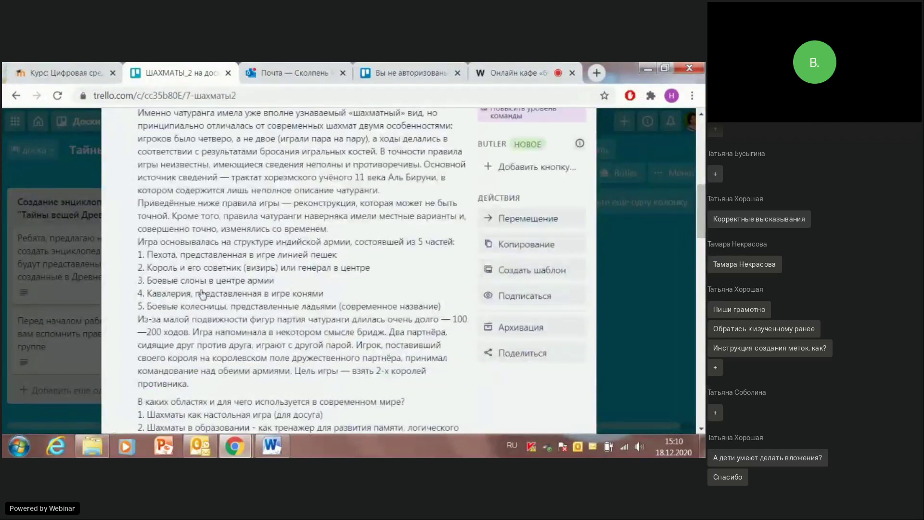
pyautogui.scroll(10, 202, 293)
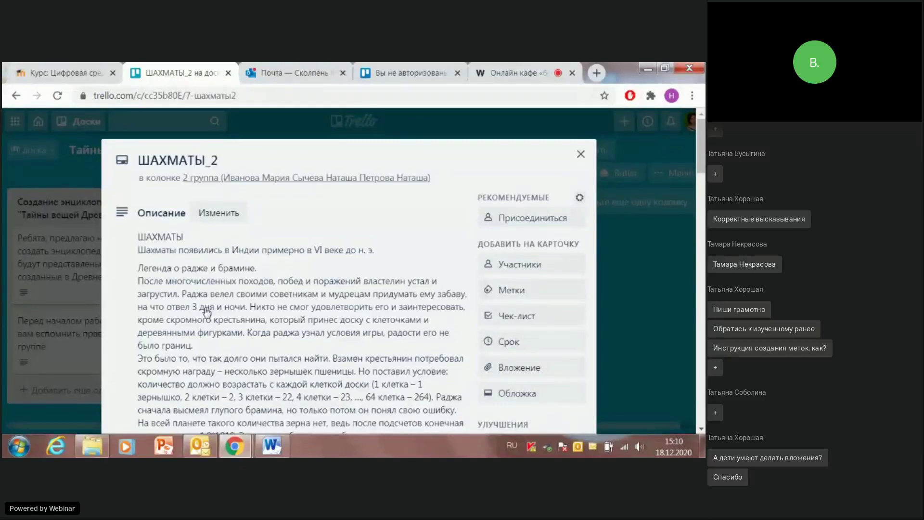
pyautogui.scroll(-10, 203, 319)
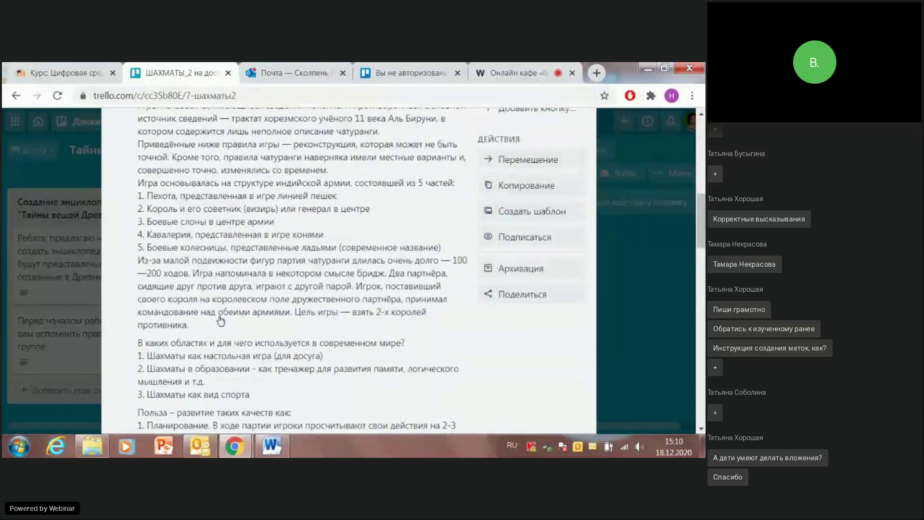
pyautogui.scroll(-6, 220, 321)
pyautogui.scroll(10, 220, 332)
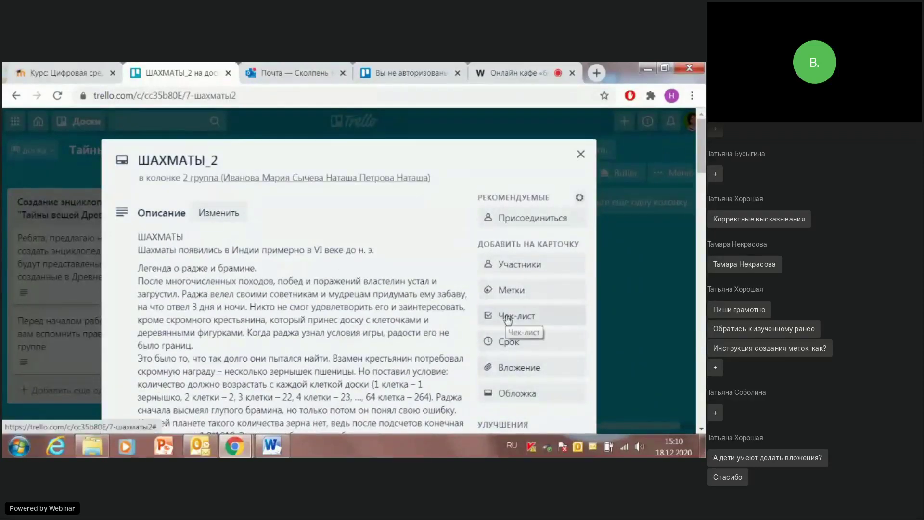
pyautogui.click(495, 370)
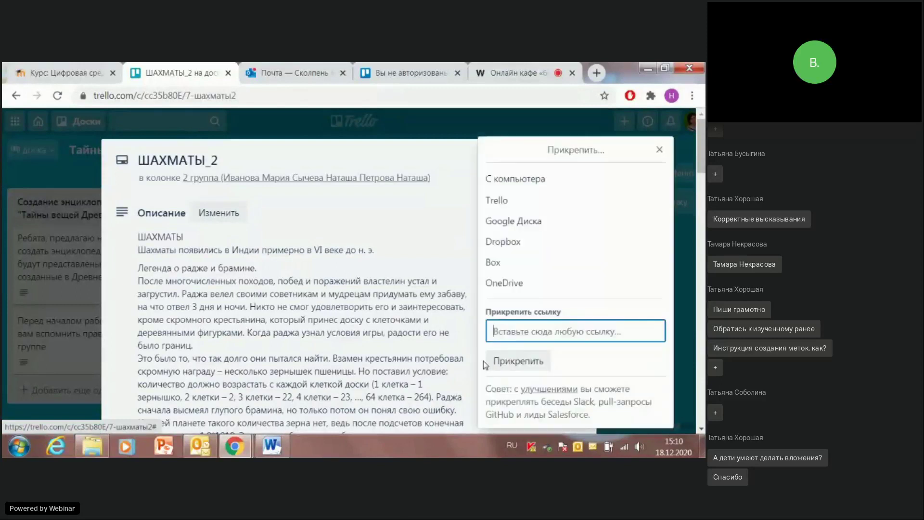
pyautogui.click(504, 187)
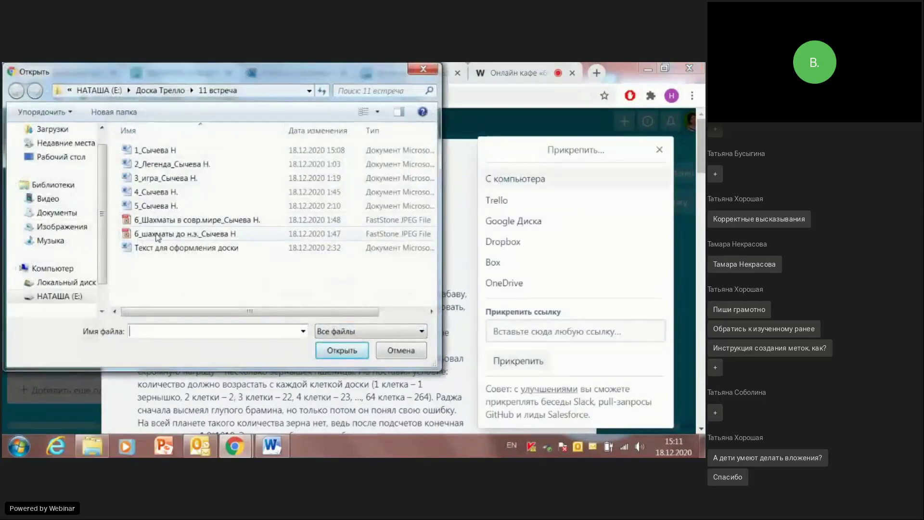
pyautogui.click(175, 219)
pyautogui.click(339, 351)
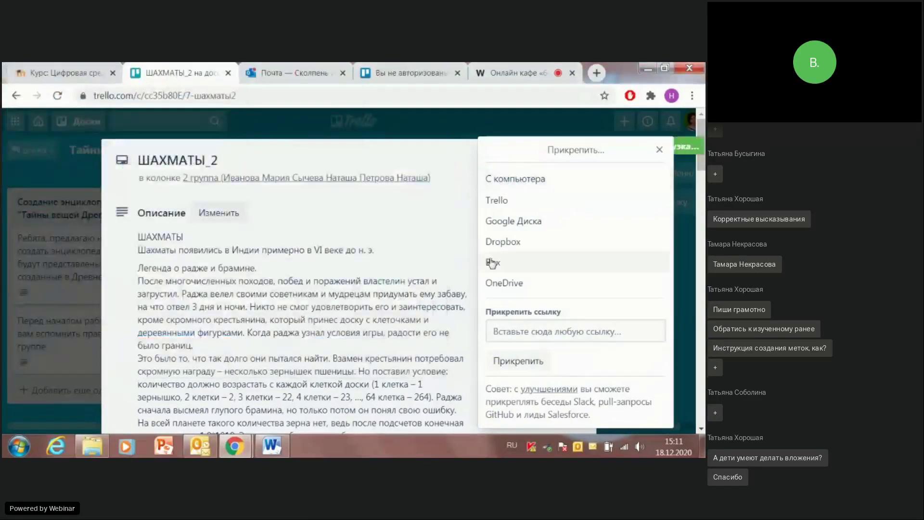
pyautogui.scroll(-3, 485, 265)
pyautogui.scroll(5, 484, 264)
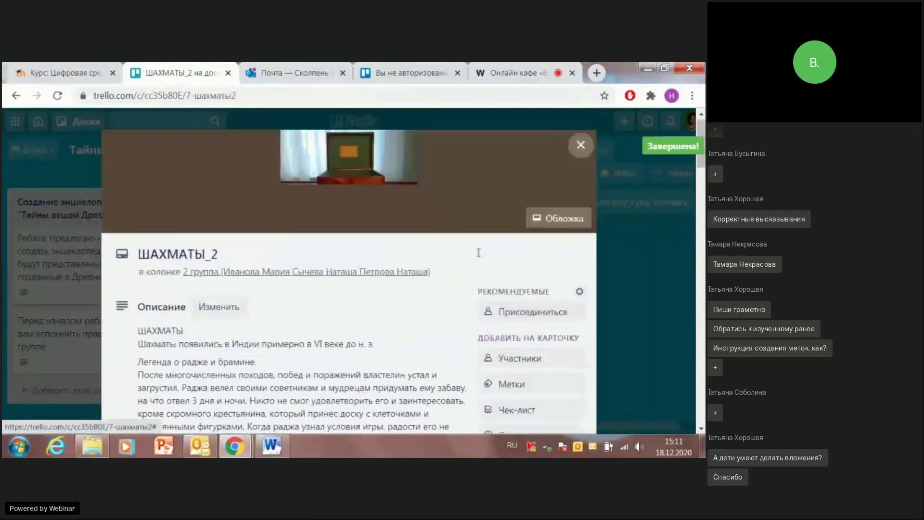
pyautogui.scroll(-2, 513, 269)
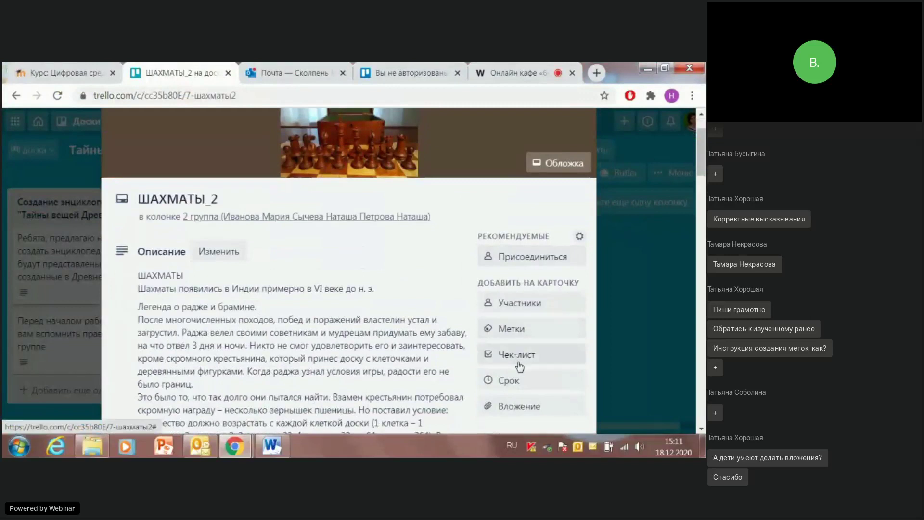
# Step: Upload the ancient-chess picture 6_шахматы до н.э. as a second attachment
pyautogui.click(519, 406)
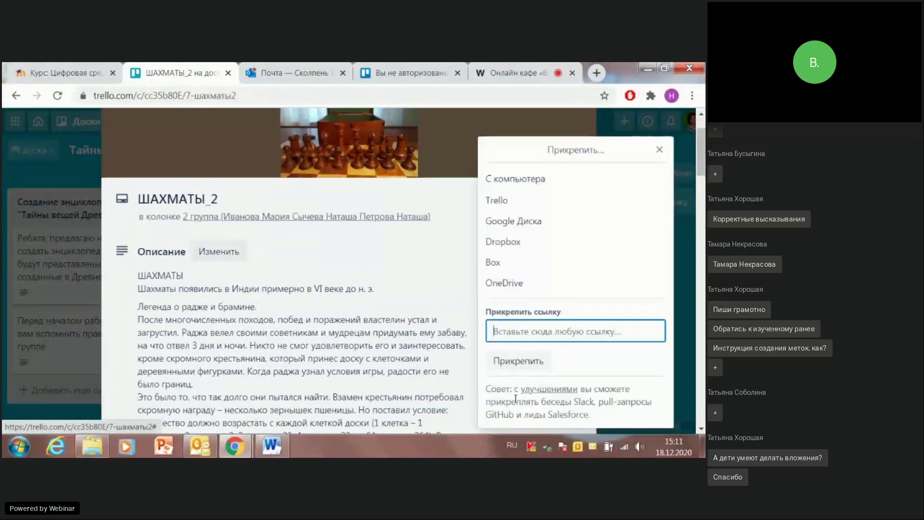
pyautogui.click(501, 178)
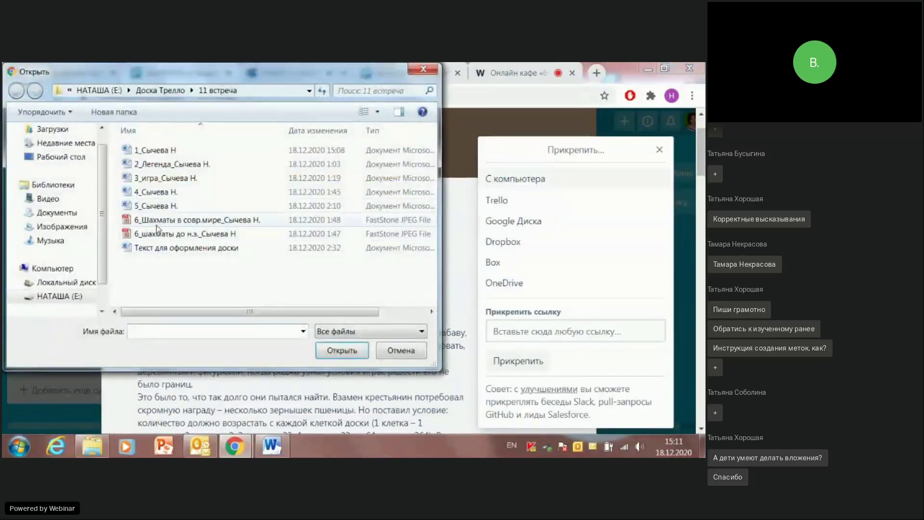
pyautogui.click(153, 233)
pyautogui.click(336, 351)
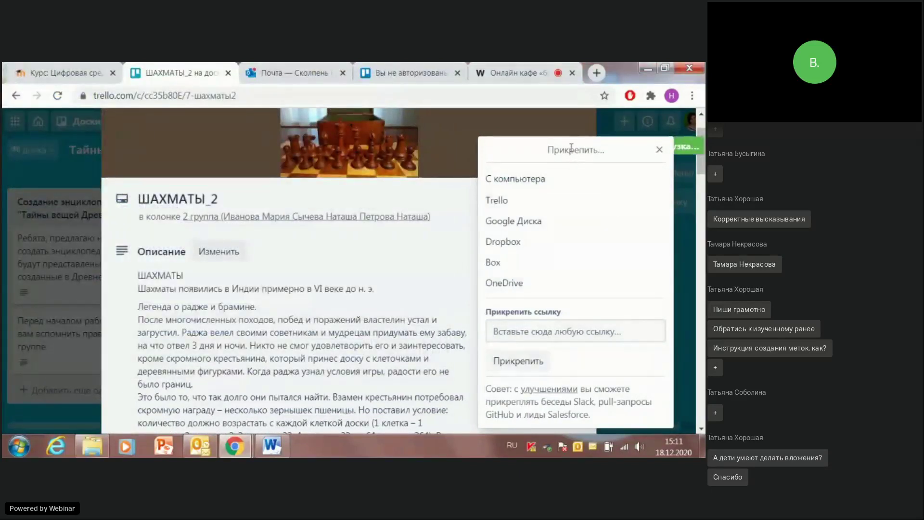
# Step: Scroll through the card's contents and close it back to the board
pyautogui.scroll(-5, 399, 260)
pyautogui.scroll(-10, 398, 278)
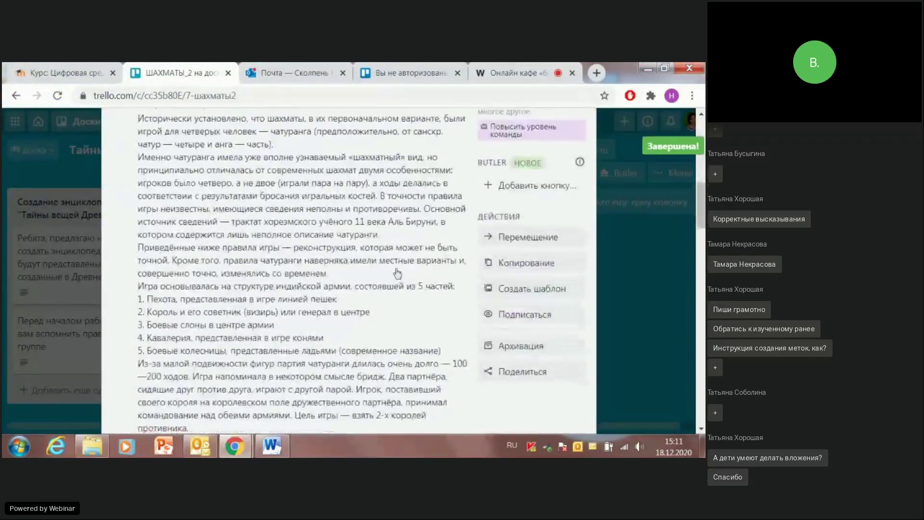
pyautogui.scroll(-10, 399, 260)
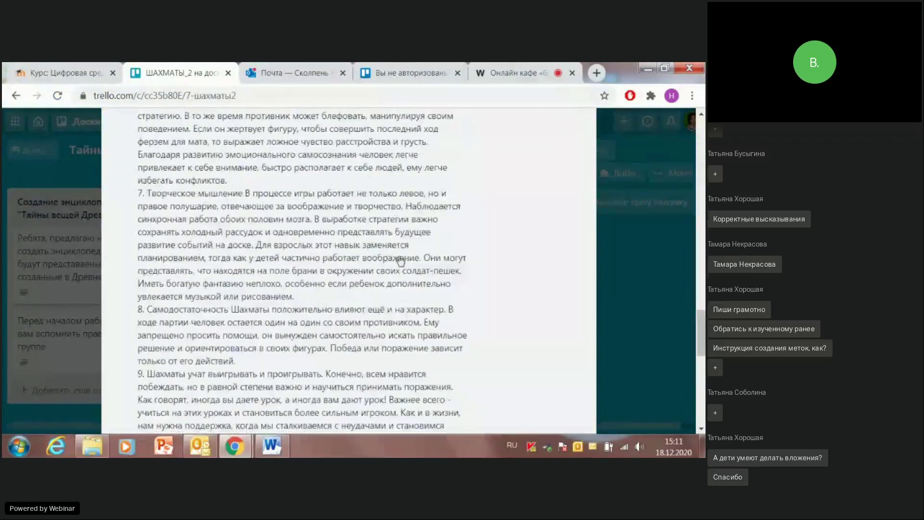
pyautogui.scroll(4, 388, 258)
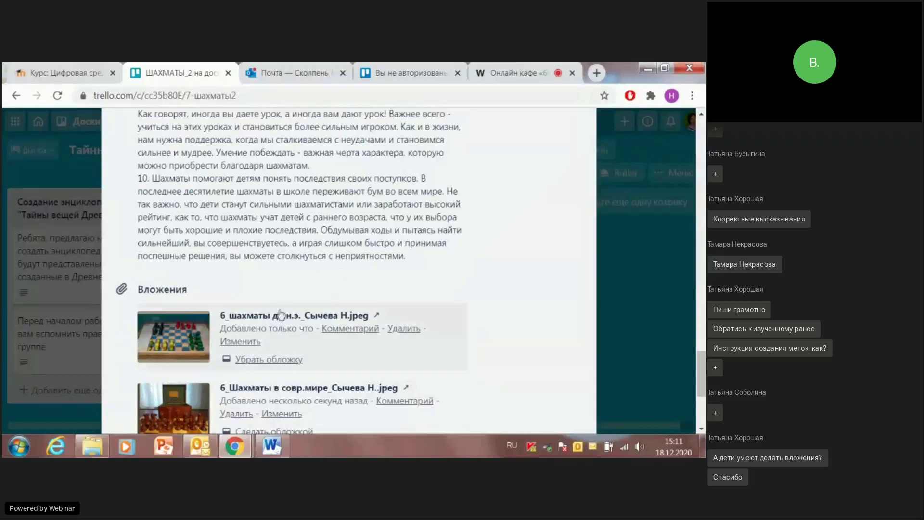
pyautogui.scroll(-4, 288, 303)
pyautogui.scroll(8, 317, 271)
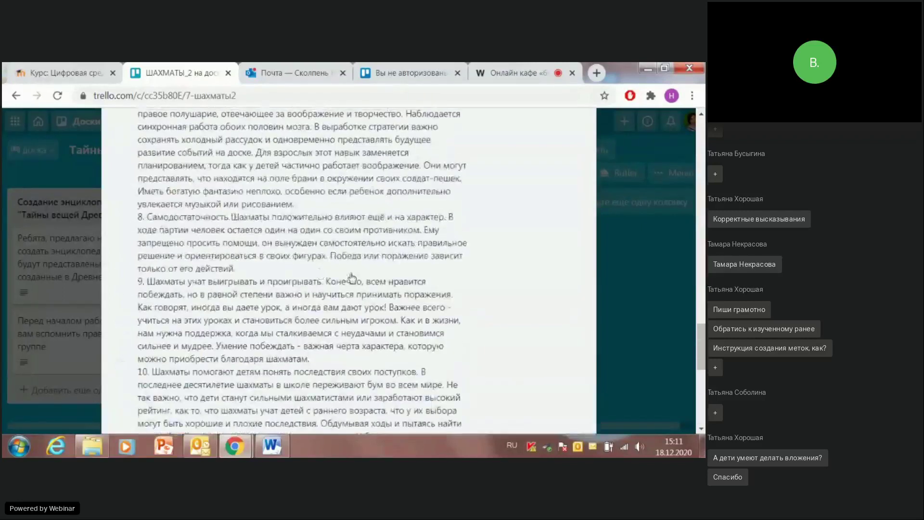
pyautogui.scroll(10, 425, 261)
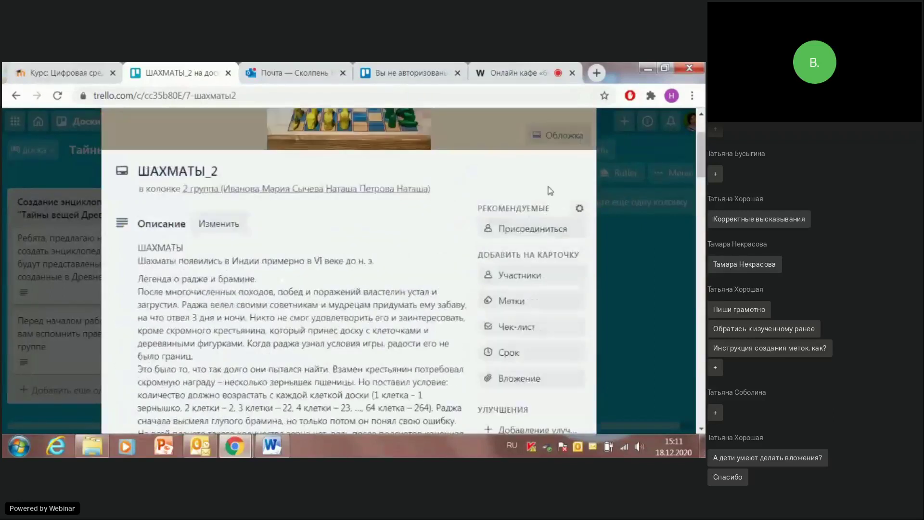
pyautogui.click(575, 153)
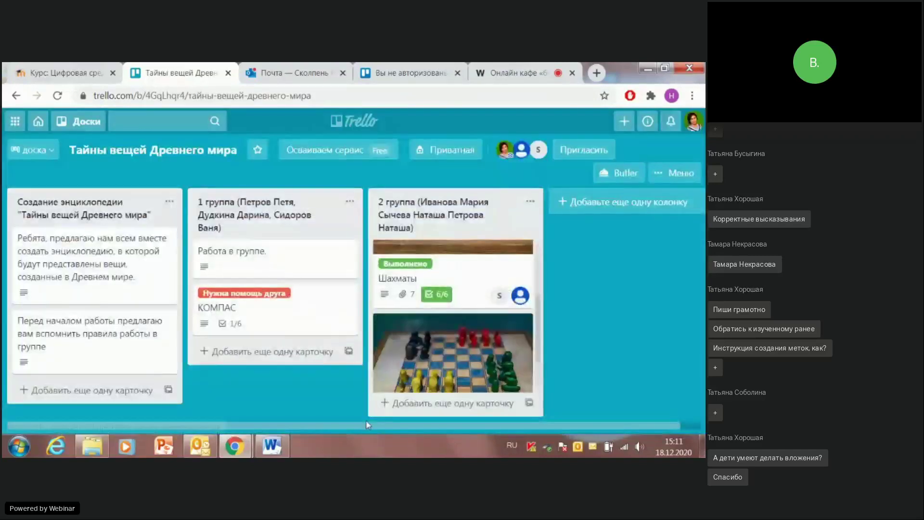
# Step: Find ШАХМАТЫ_2 with its chessboard cover in the 2 группа list and reopen it
pyautogui.scroll(-2, 448, 326)
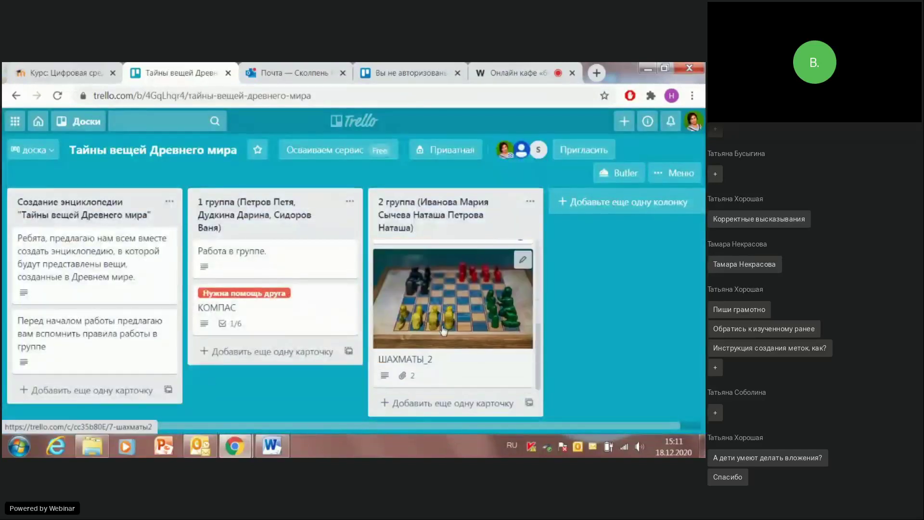
pyautogui.scroll(2, 482, 351)
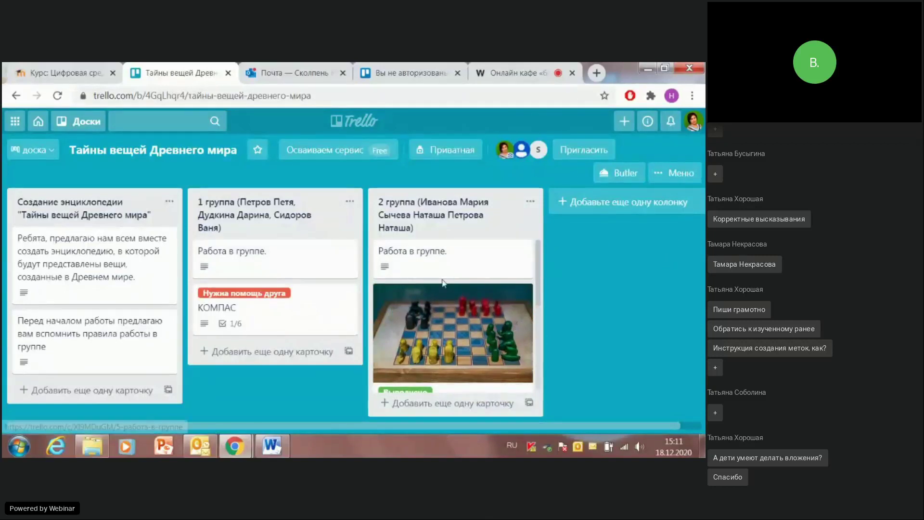
pyautogui.scroll(-2, 438, 289)
pyautogui.scroll(4, 435, 308)
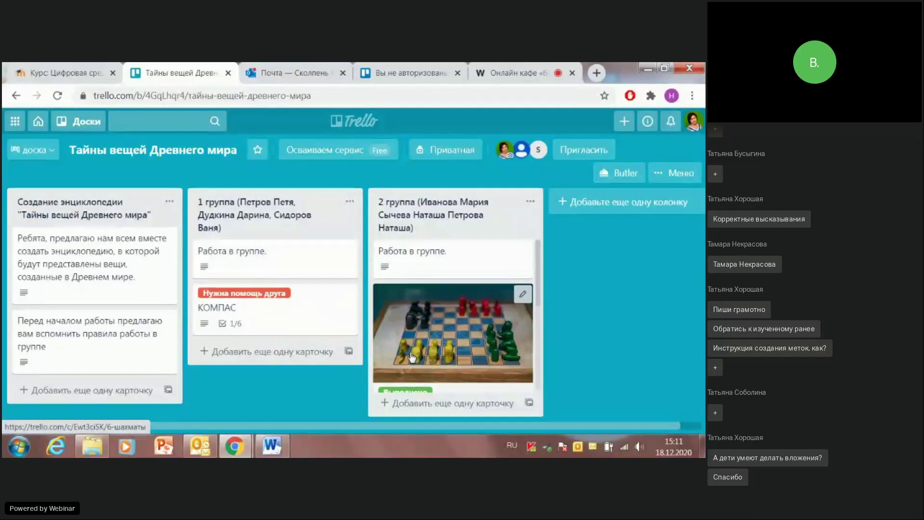
pyautogui.scroll(-1, 434, 366)
pyautogui.scroll(-2, 434, 365)
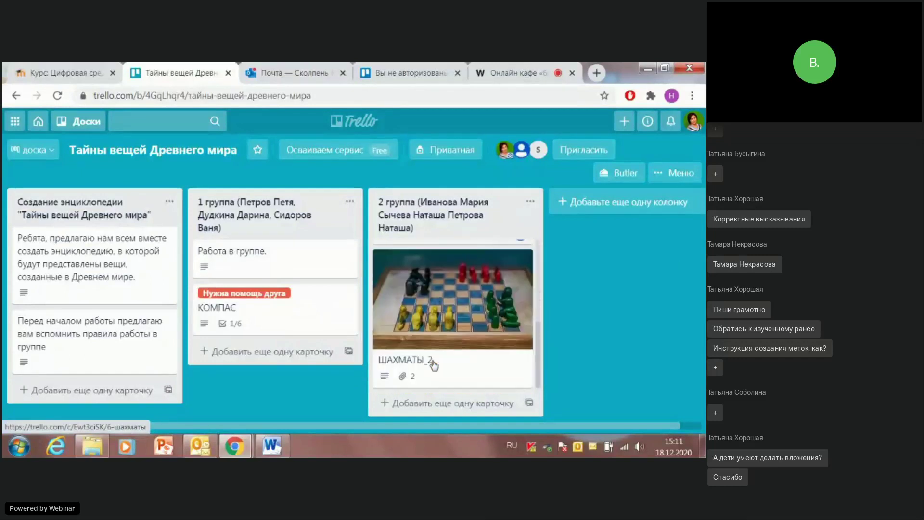
pyautogui.click(426, 300)
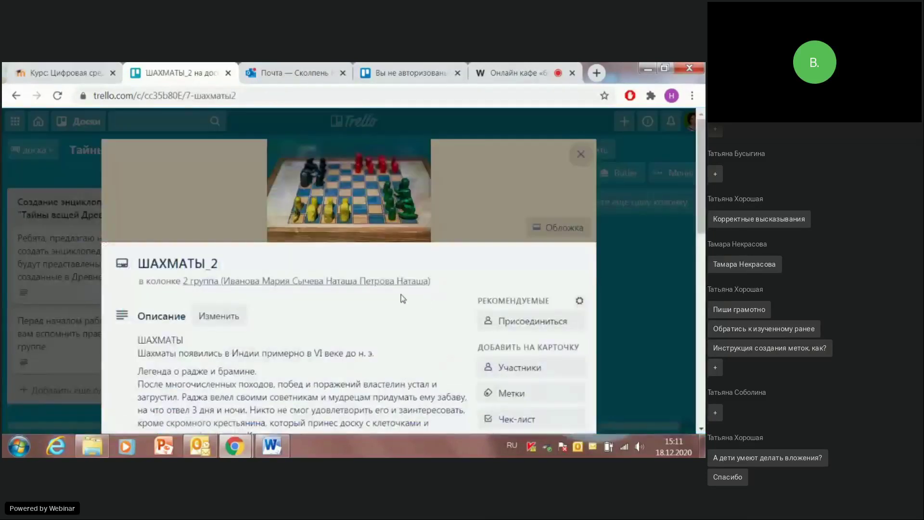
# Step: Show the full ШАХМАТЫ_2 description, look over both chess image attachments, then close the card
pyautogui.scroll(-4, 411, 297)
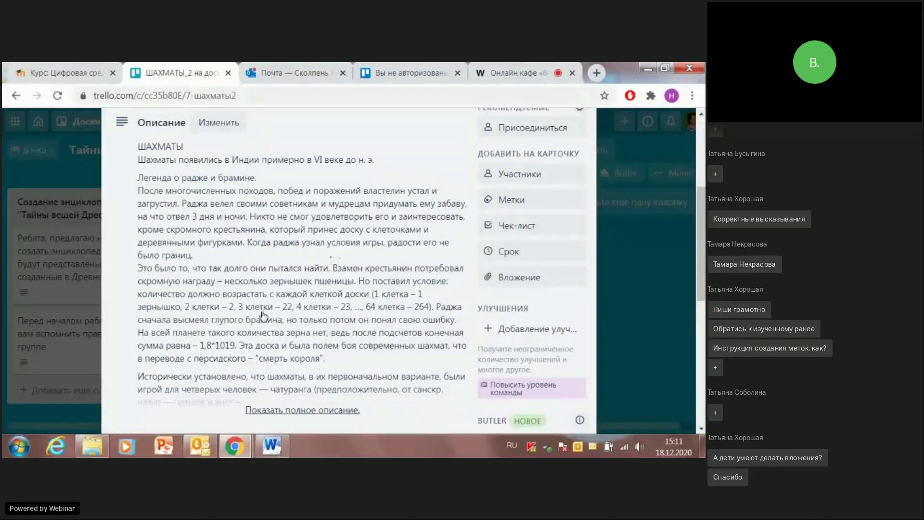
pyautogui.scroll(4, 235, 293)
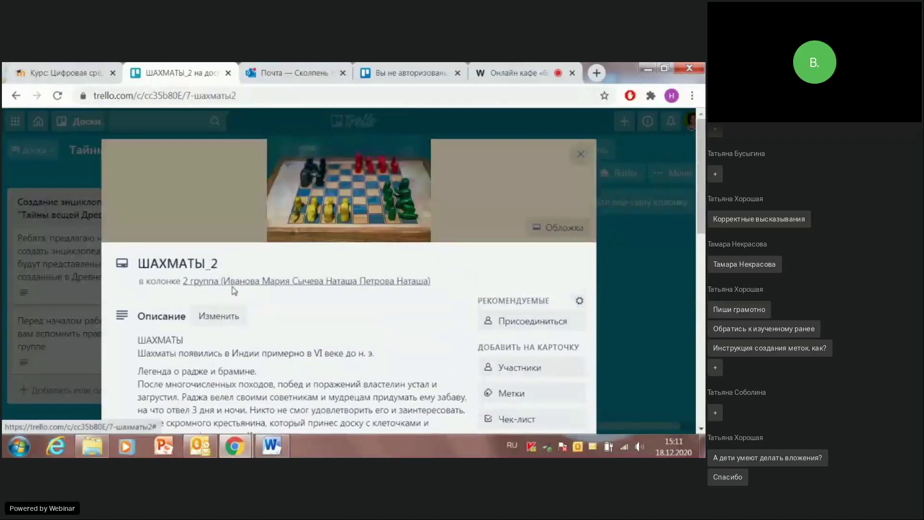
pyautogui.scroll(-4, 235, 290)
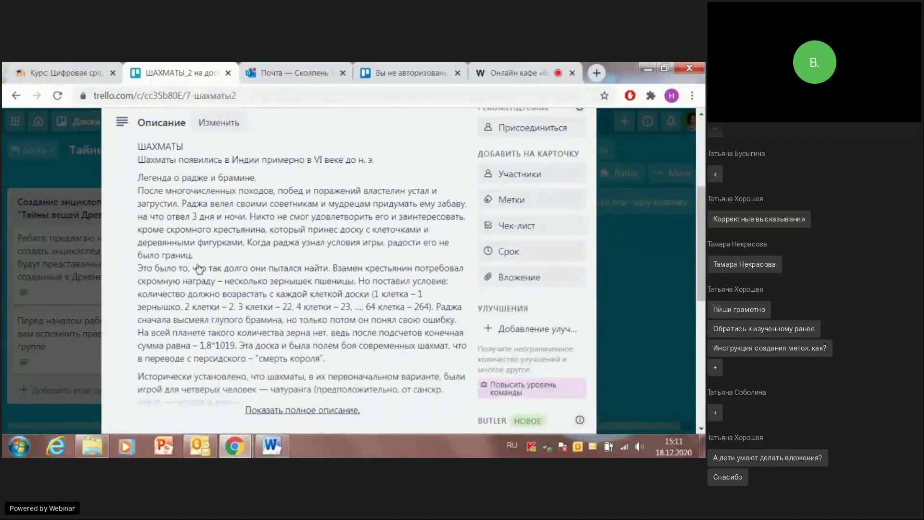
pyautogui.scroll(-7, 207, 250)
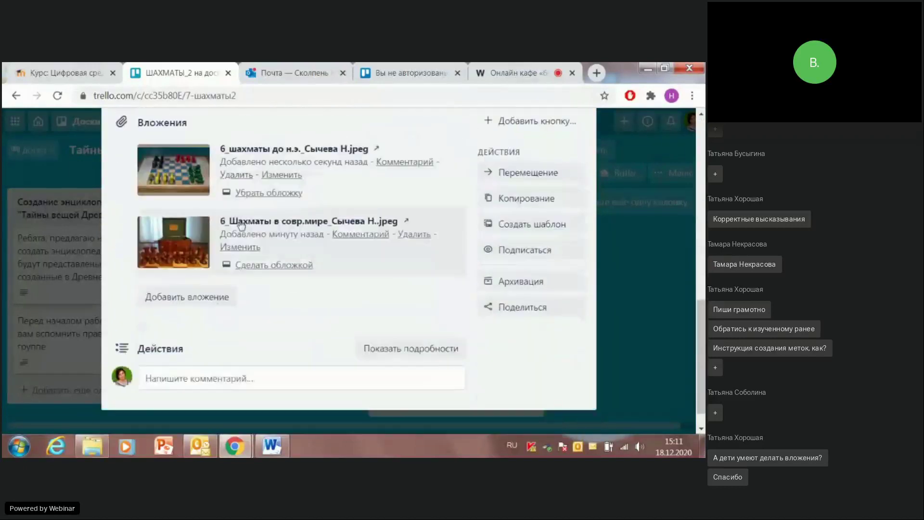
pyautogui.scroll(4, 279, 245)
pyautogui.click(286, 281)
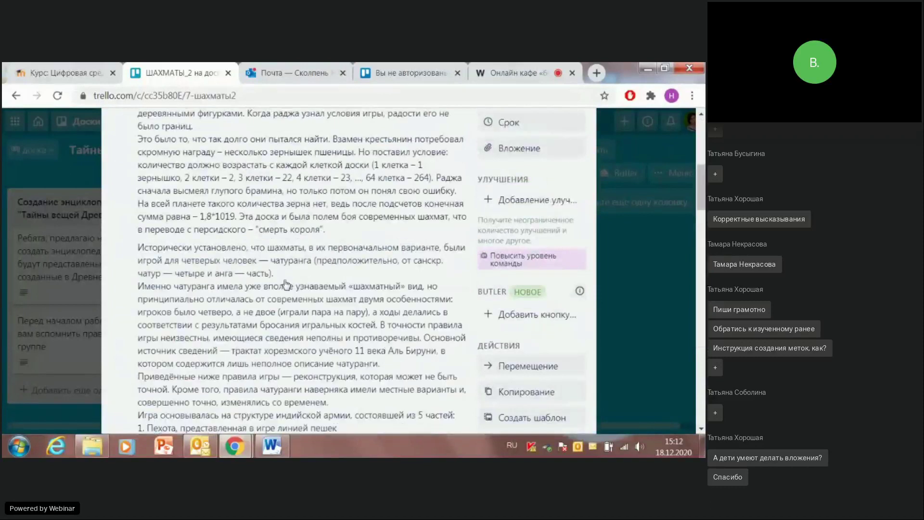
pyautogui.scroll(-8, 298, 284)
pyautogui.scroll(9, 415, 203)
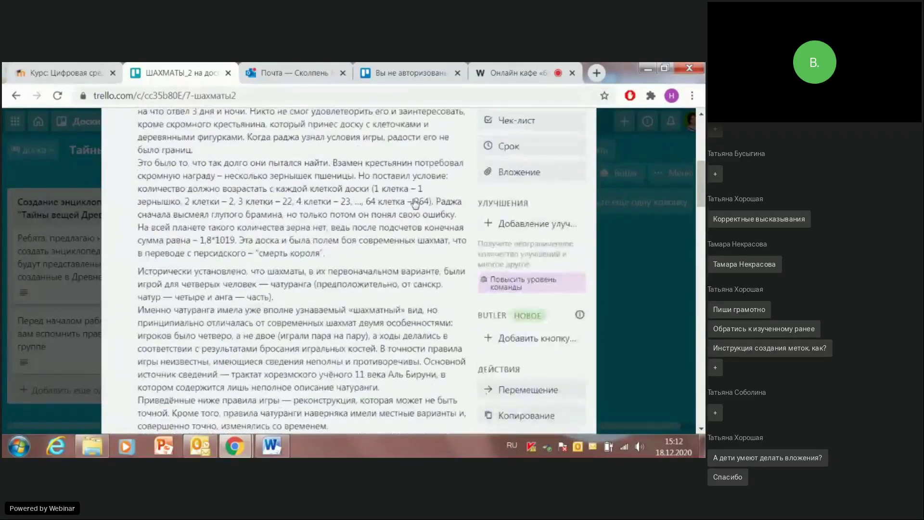
pyautogui.scroll(6, 415, 203)
pyautogui.click(577, 157)
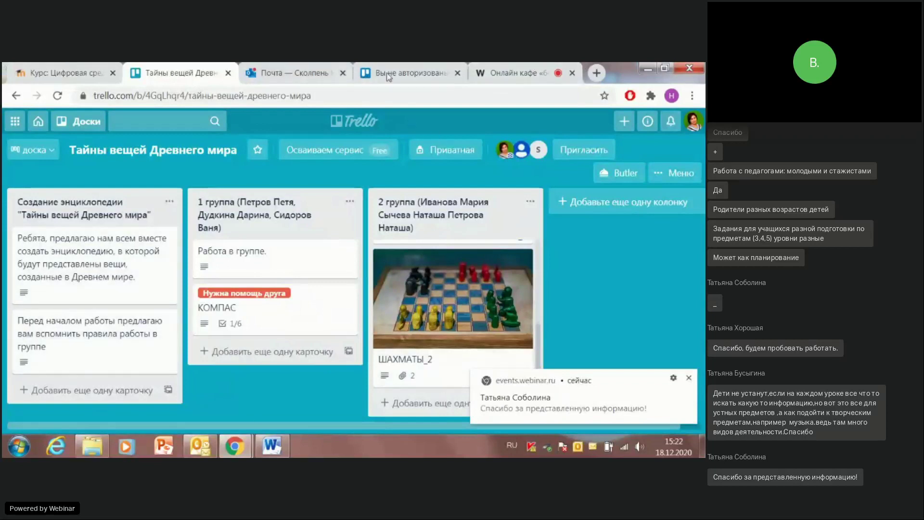
# Step: Switch to the Онлайн кафе «64 зерна» webinar page and stop screen sharing
pyautogui.click(472, 77)
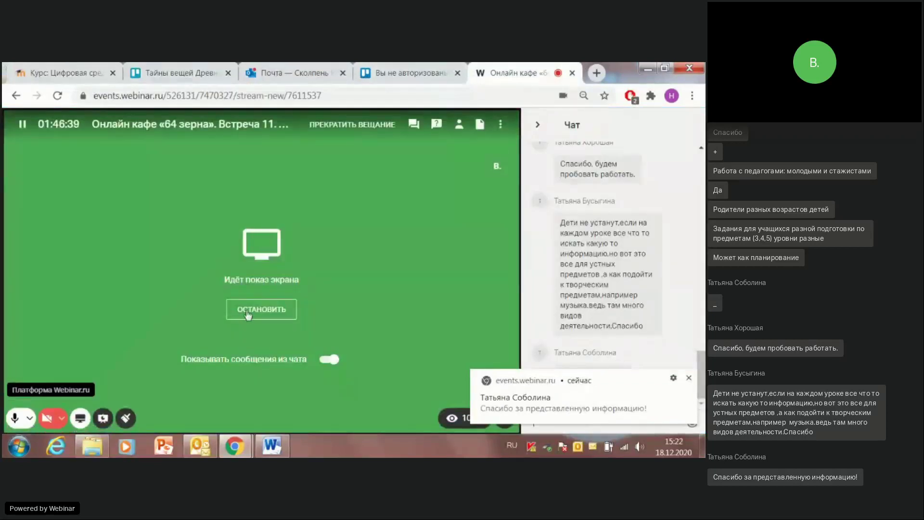
pyautogui.click(241, 312)
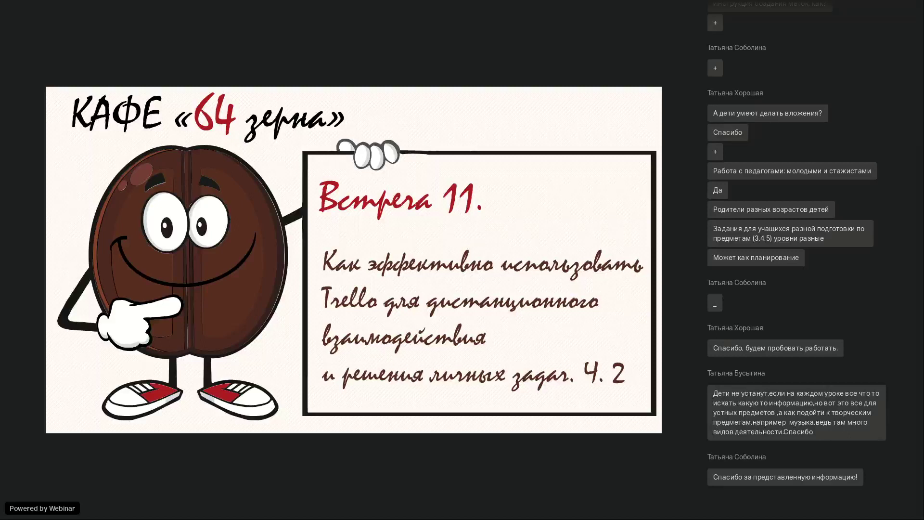